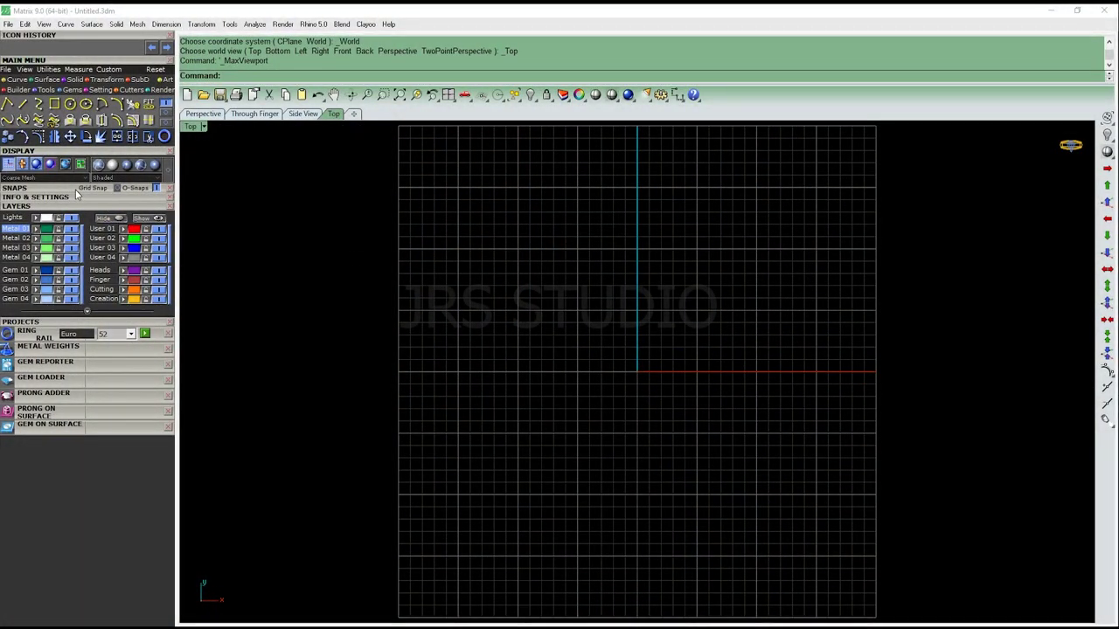
Collapse the Snaps panel and switch the main tool panel to the Clayoo tool set
{"action": "left_click", "coordinate": [75, 188]}
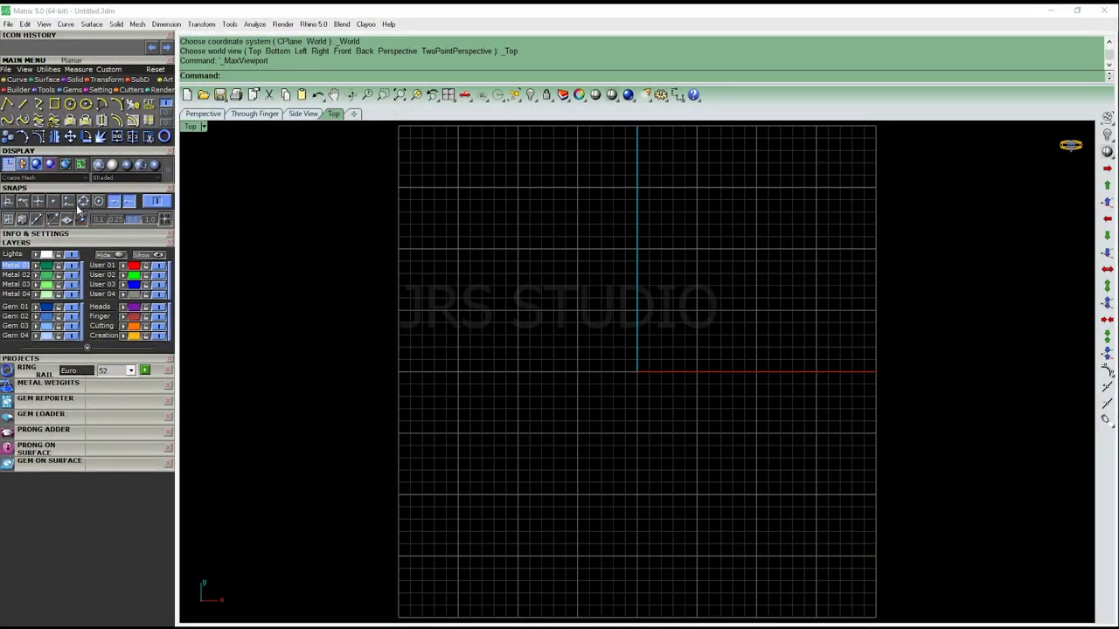
{"action": "left_click", "coordinate": [151, 188]}
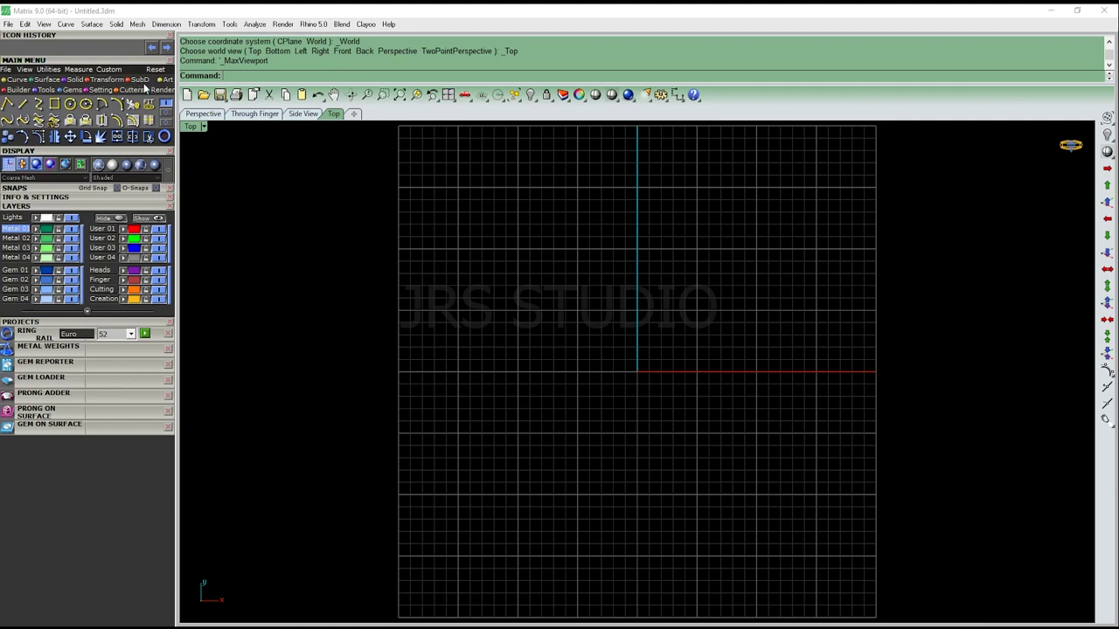
{"action": "left_click", "coordinate": [139, 89]}
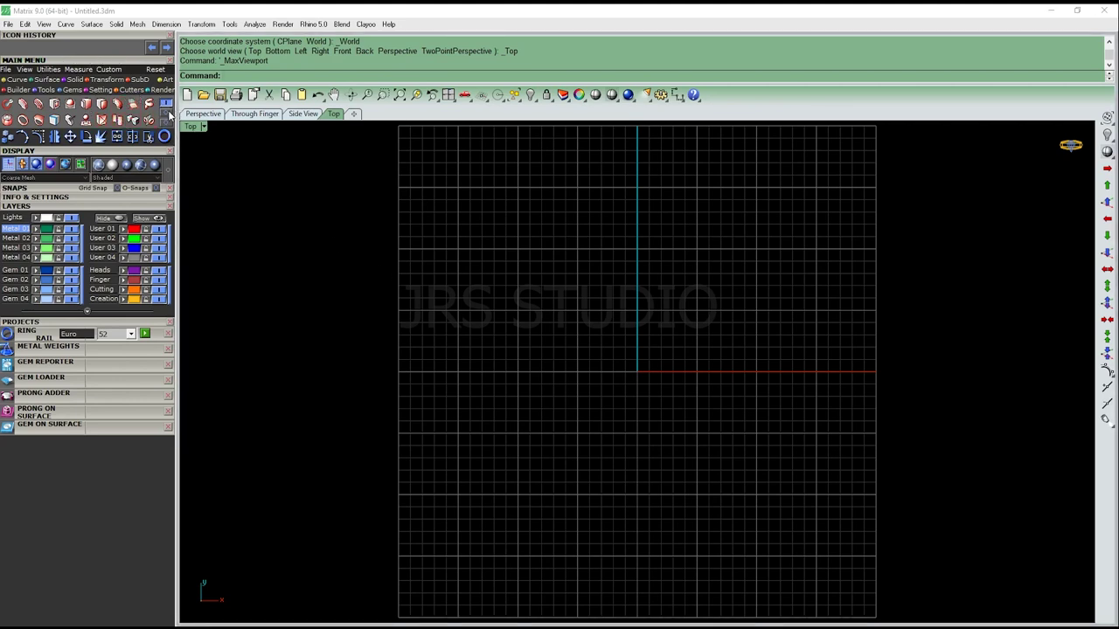
Cycle past the Clayoo and Cutters categories to show the Custom set's green T-Splines tools
{"action": "left_click", "coordinate": [166, 105]}
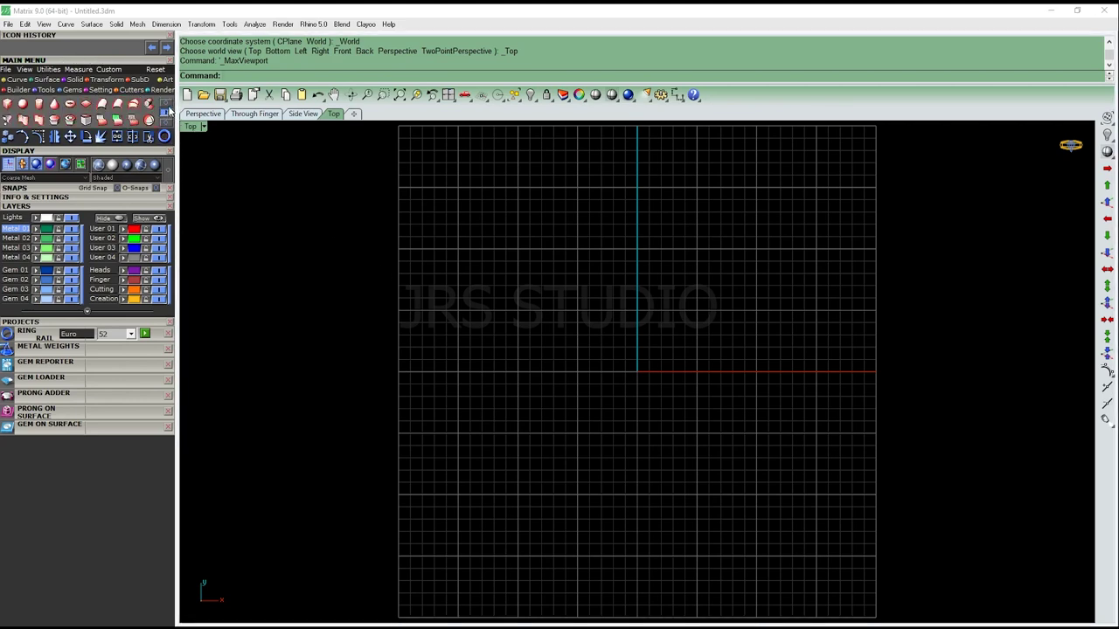
{"action": "left_click", "coordinate": [133, 90]}
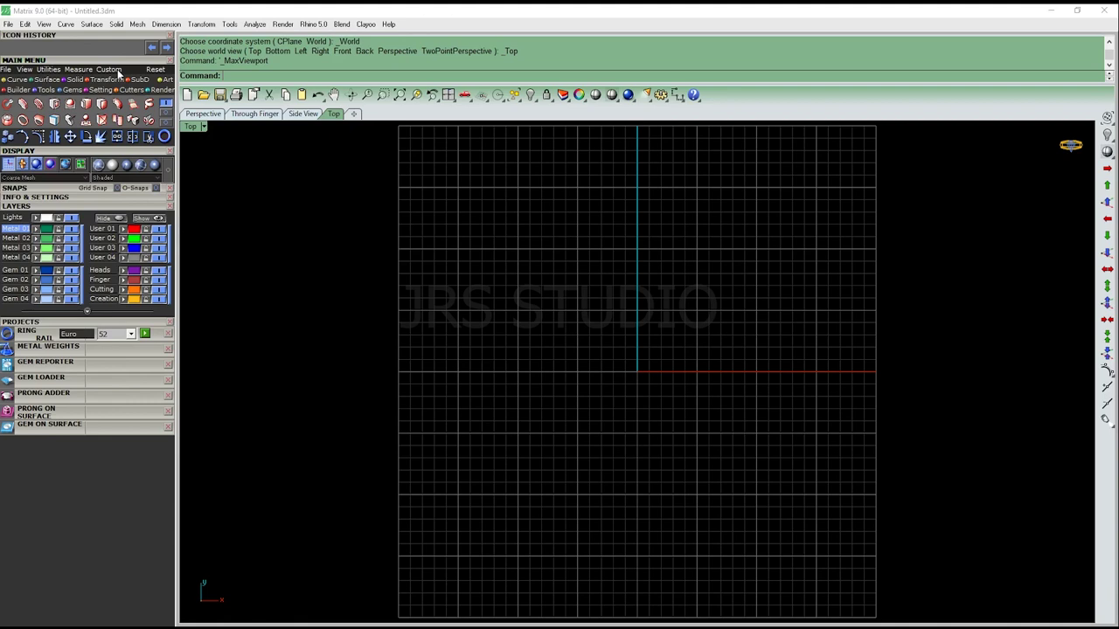
{"action": "left_click", "coordinate": [116, 72]}
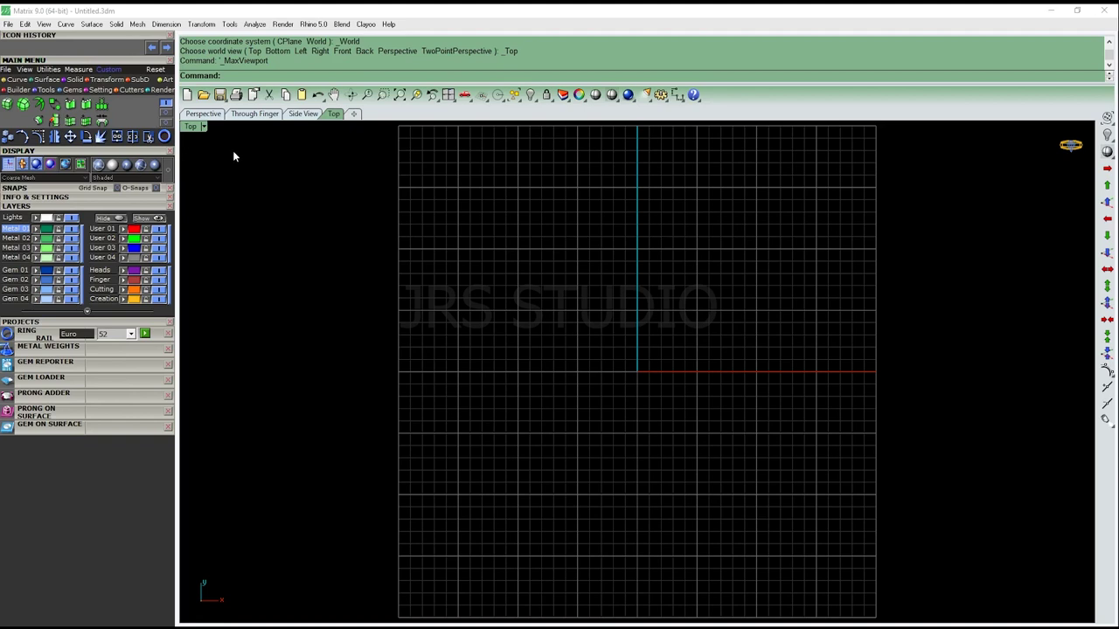
{"action": "left_click", "coordinate": [109, 71]}
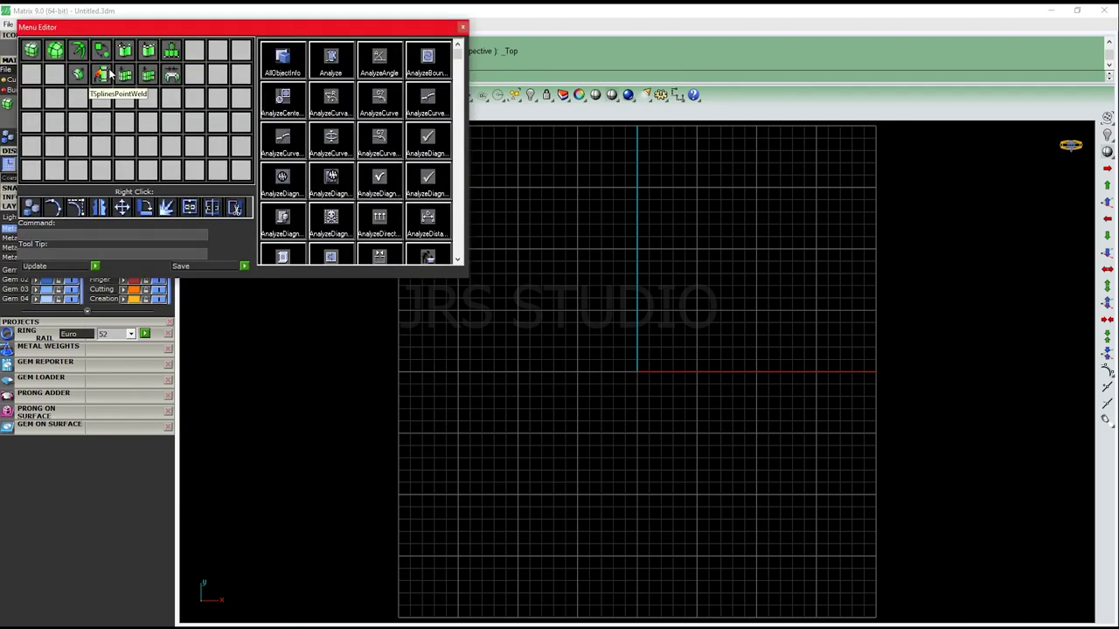
{"action": "scroll", "coordinate": [428, 95], "scroll_direction": "down", "scroll_amount": 3}
{"action": "scroll", "coordinate": [429, 94], "scroll_direction": "down", "scroll_amount": 3}
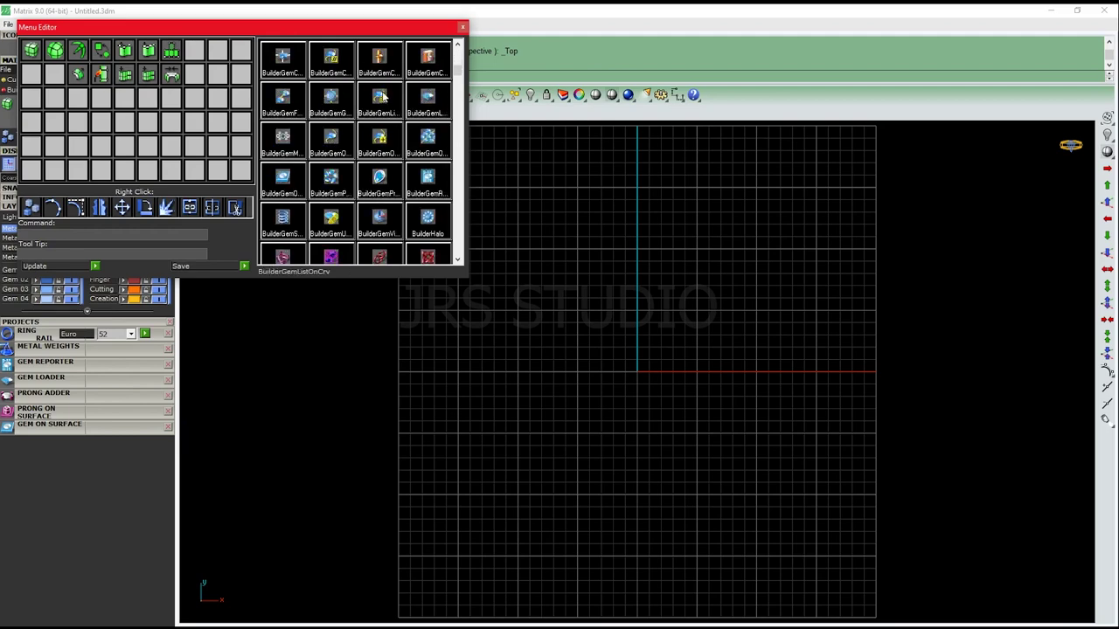
{"action": "scroll", "coordinate": [416, 150], "scroll_direction": "down", "scroll_amount": 3}
{"action": "scroll", "coordinate": [417, 150], "scroll_direction": "down", "scroll_amount": 3}
{"action": "scroll", "coordinate": [417, 151], "scroll_direction": "down", "scroll_amount": 1}
{"action": "scroll", "coordinate": [417, 150], "scroll_direction": "down", "scroll_amount": 1}
{"action": "scroll", "coordinate": [417, 149], "scroll_direction": "down", "scroll_amount": 1}
{"action": "scroll", "coordinate": [411, 133], "scroll_direction": "down", "scroll_amount": 2}
{"action": "scroll", "coordinate": [409, 131], "scroll_direction": "down", "scroll_amount": 2}
{"action": "scroll", "coordinate": [402, 131], "scroll_direction": "down", "scroll_amount": 2}
{"action": "scroll", "coordinate": [379, 131], "scroll_direction": "down", "scroll_amount": 2}
{"action": "scroll", "coordinate": [367, 127], "scroll_direction": "down", "scroll_amount": 2}
{"action": "scroll", "coordinate": [376, 127], "scroll_direction": "down", "scroll_amount": 2}
{"action": "scroll", "coordinate": [384, 131], "scroll_direction": "down", "scroll_amount": 2}
{"action": "scroll", "coordinate": [342, 155], "scroll_direction": "down", "scroll_amount": 2}
{"action": "scroll", "coordinate": [412, 180], "scroll_direction": "down", "scroll_amount": 2}
{"action": "scroll", "coordinate": [423, 200], "scroll_direction": "down", "scroll_amount": 2}
{"action": "scroll", "coordinate": [424, 200], "scroll_direction": "down", "scroll_amount": 2}
{"action": "scroll", "coordinate": [433, 194], "scroll_direction": "down", "scroll_amount": 2}
{"action": "scroll", "coordinate": [442, 189], "scroll_direction": "down", "scroll_amount": 2}
{"action": "scroll", "coordinate": [457, 179], "scroll_direction": "down", "scroll_amount": 2}
{"action": "scroll", "coordinate": [455, 180], "scroll_direction": "down", "scroll_amount": 2}
{"action": "scroll", "coordinate": [450, 181], "scroll_direction": "down", "scroll_amount": 2}
{"action": "scroll", "coordinate": [446, 183], "scroll_direction": "down", "scroll_amount": 2}
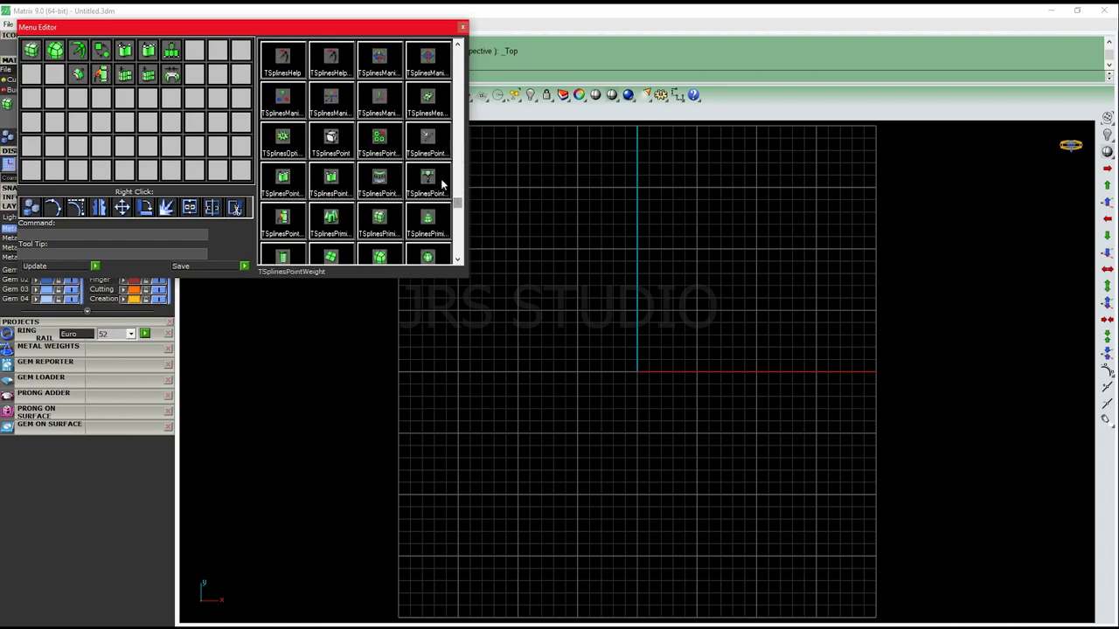
{"action": "scroll", "coordinate": [294, 83], "scroll_direction": "up", "scroll_amount": 2}
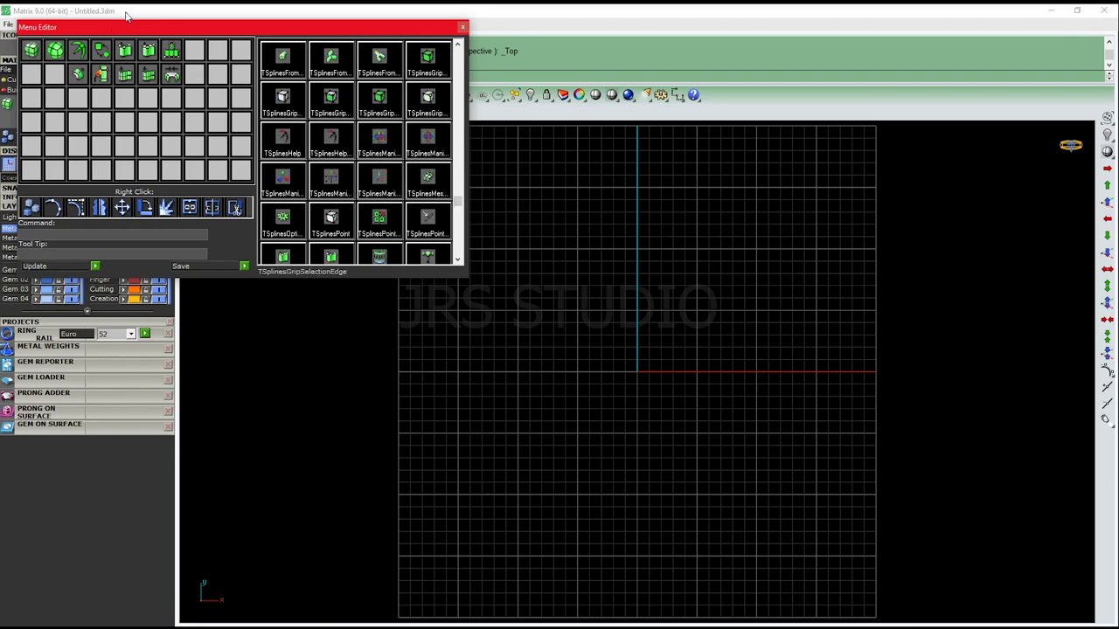
{"action": "left_click_drag", "start_coordinate": [137, 26], "coordinate": [147, 52]}
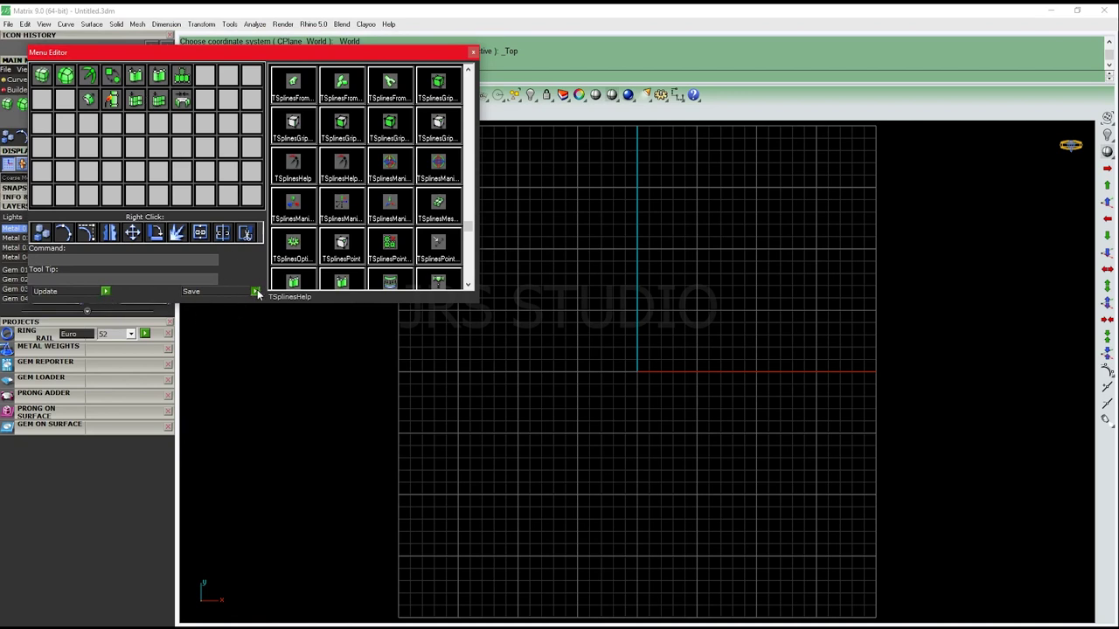
{"action": "left_click", "coordinate": [473, 53]}
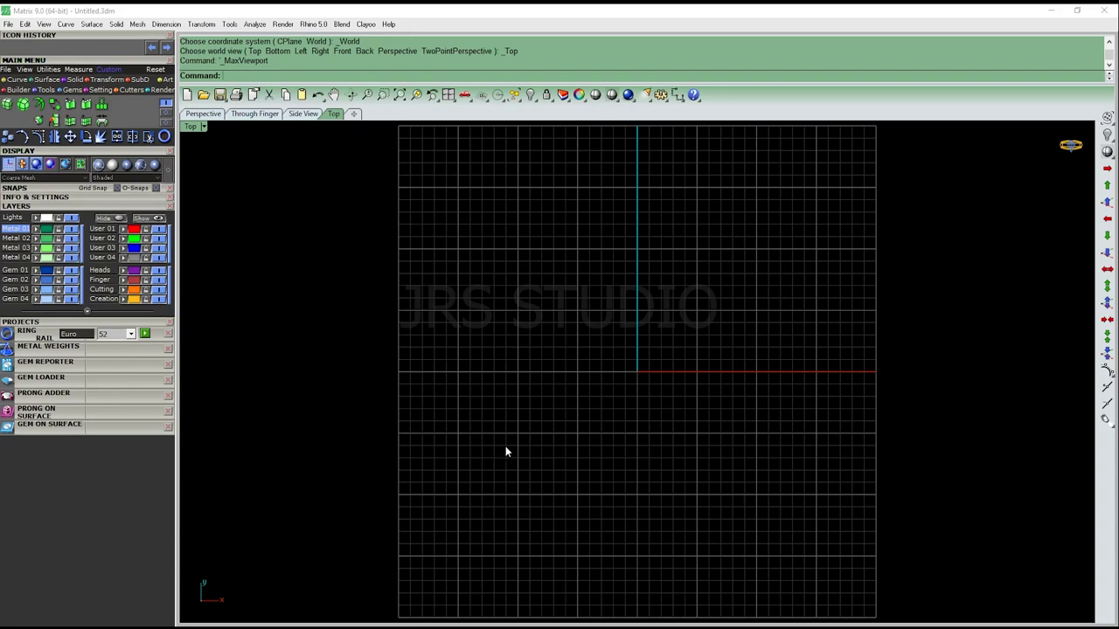
Zoom the Top view and expand the Info & Settings tool panel
{"action": "scroll", "coordinate": [540, 336], "scroll_direction": "up", "scroll_amount": 2}
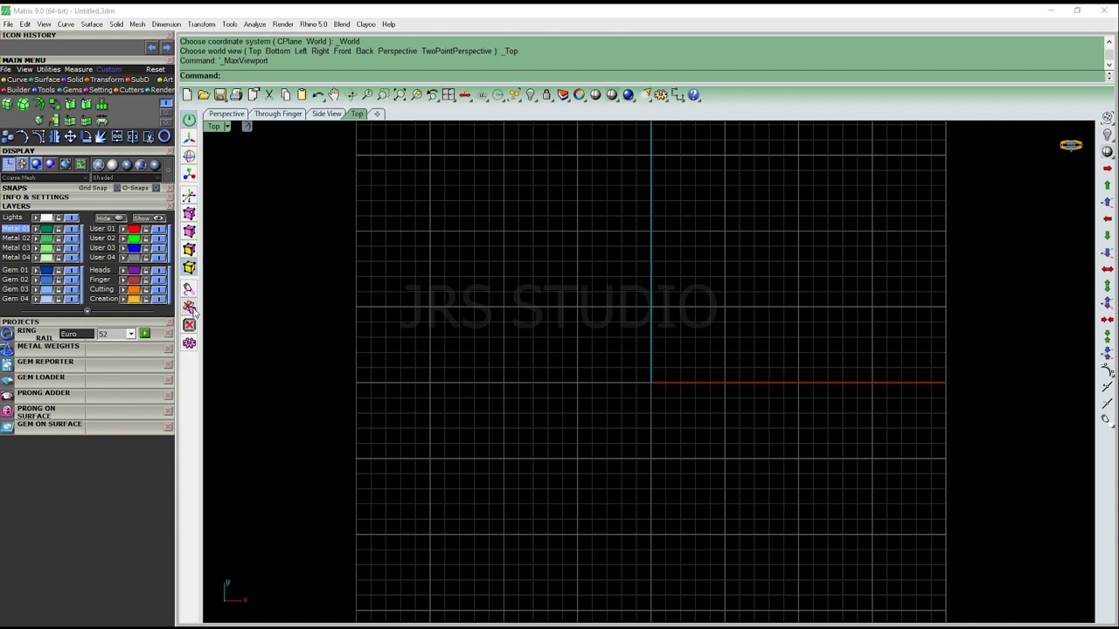
{"action": "left_click", "coordinate": [133, 199]}
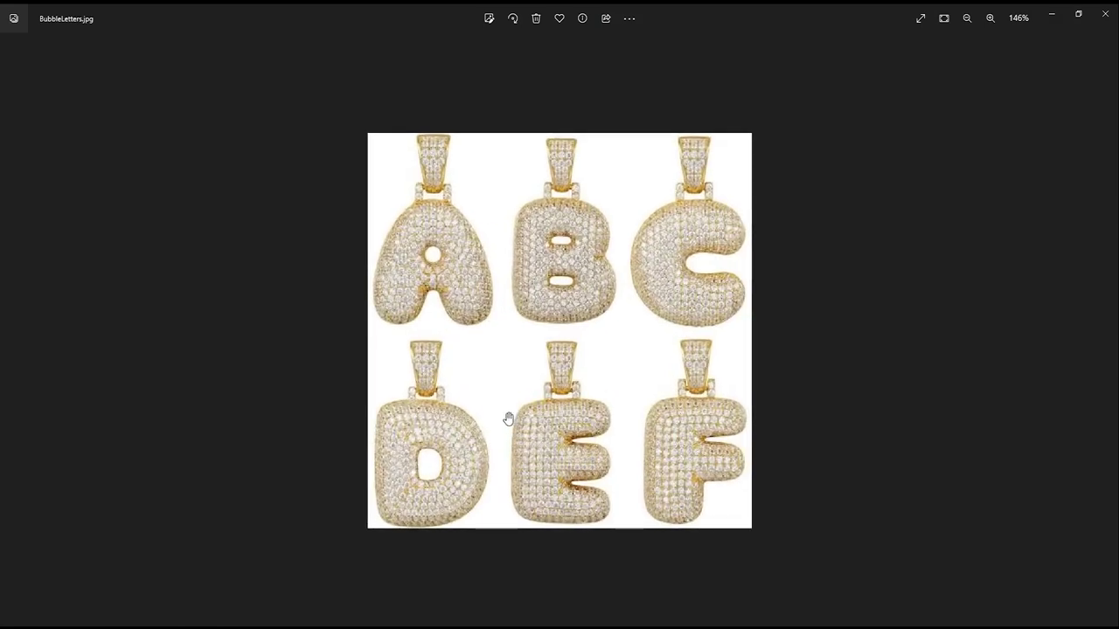
Zoom BubbleLetters.jpg to about 345% centred on letter A, then close Photos
{"action": "scroll", "coordinate": [494, 319], "scroll_direction": "up", "scroll_amount": 1}
{"action": "scroll", "coordinate": [484, 265], "scroll_direction": "up", "scroll_amount": 1}
{"action": "scroll", "coordinate": [387, 159], "scroll_direction": "up", "scroll_amount": 2}
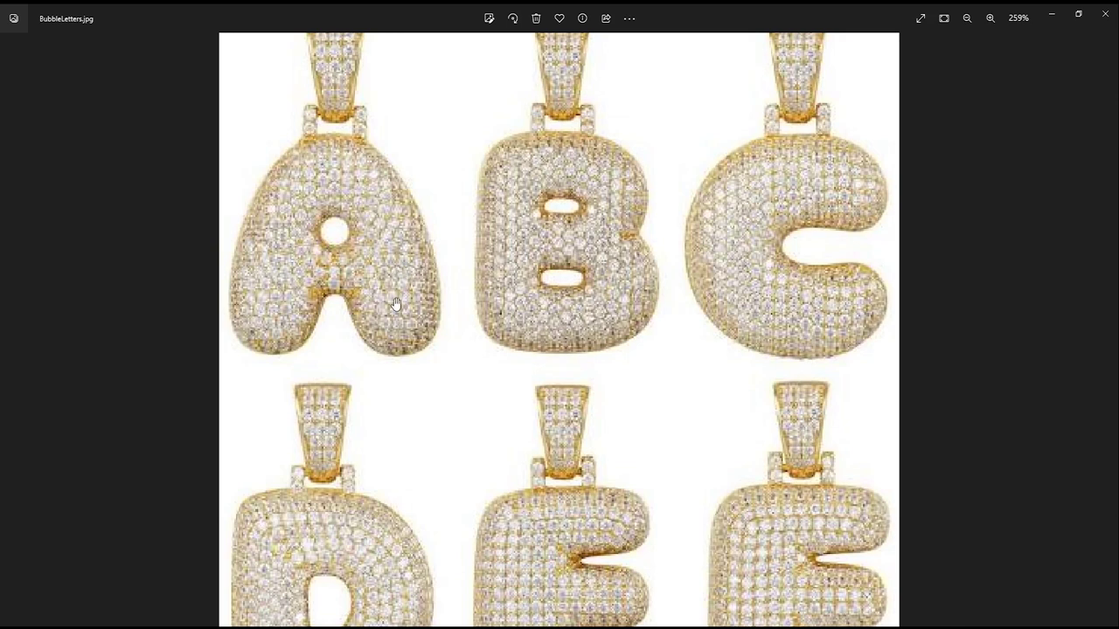
{"action": "scroll", "coordinate": [384, 310], "scroll_direction": "up", "scroll_amount": 1}
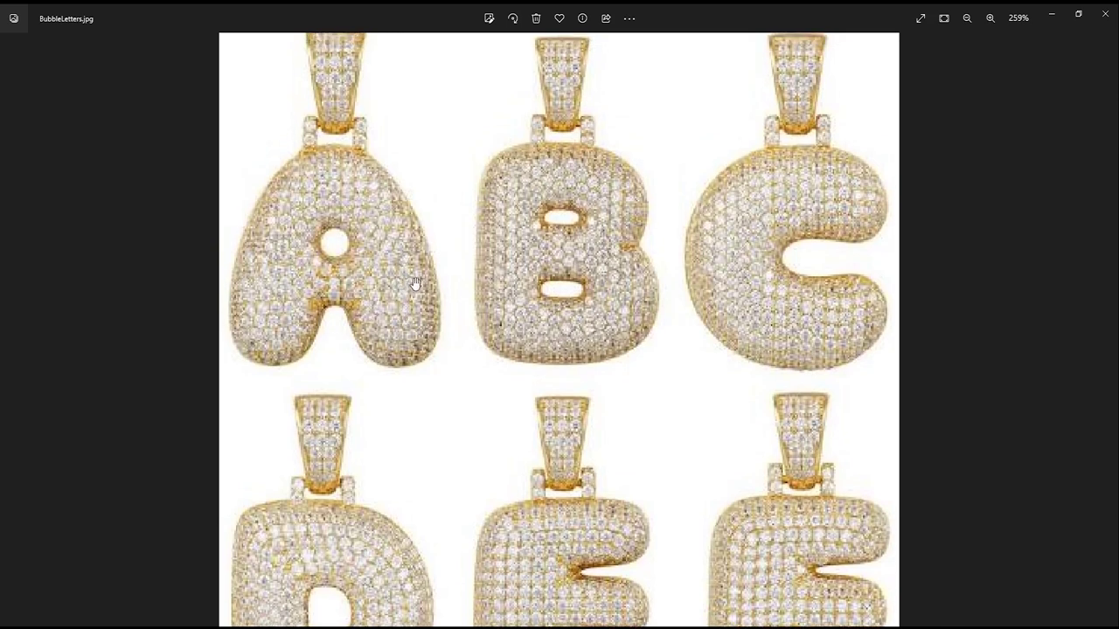
{"action": "left_click_drag", "start_coordinate": [420, 321], "coordinate": [448, 275]}
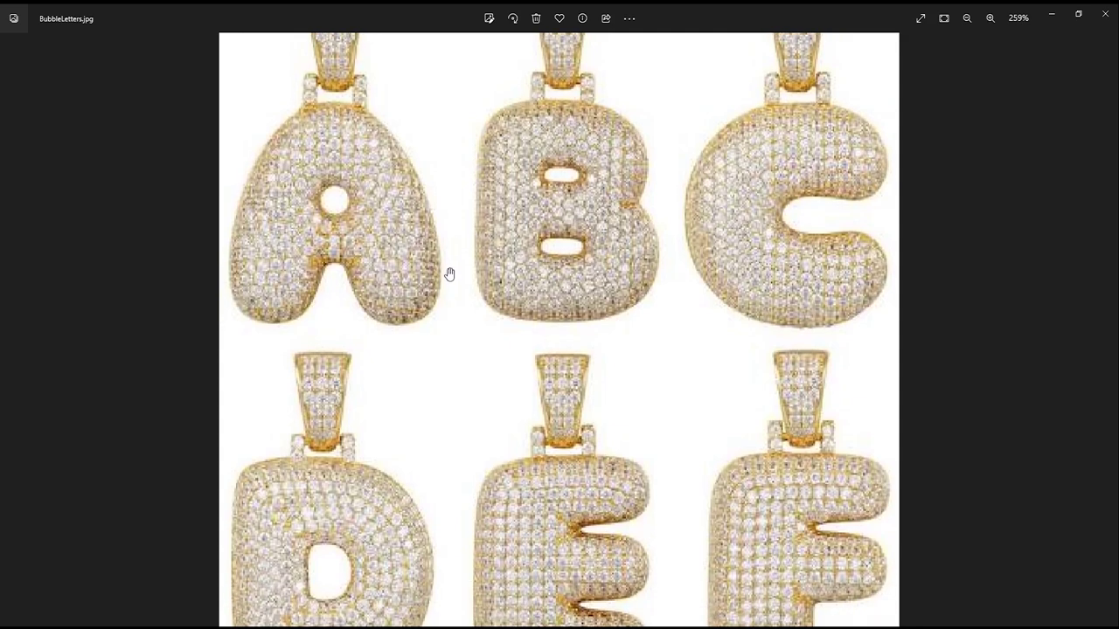
{"action": "scroll", "coordinate": [389, 207], "scroll_direction": "up", "scroll_amount": 1}
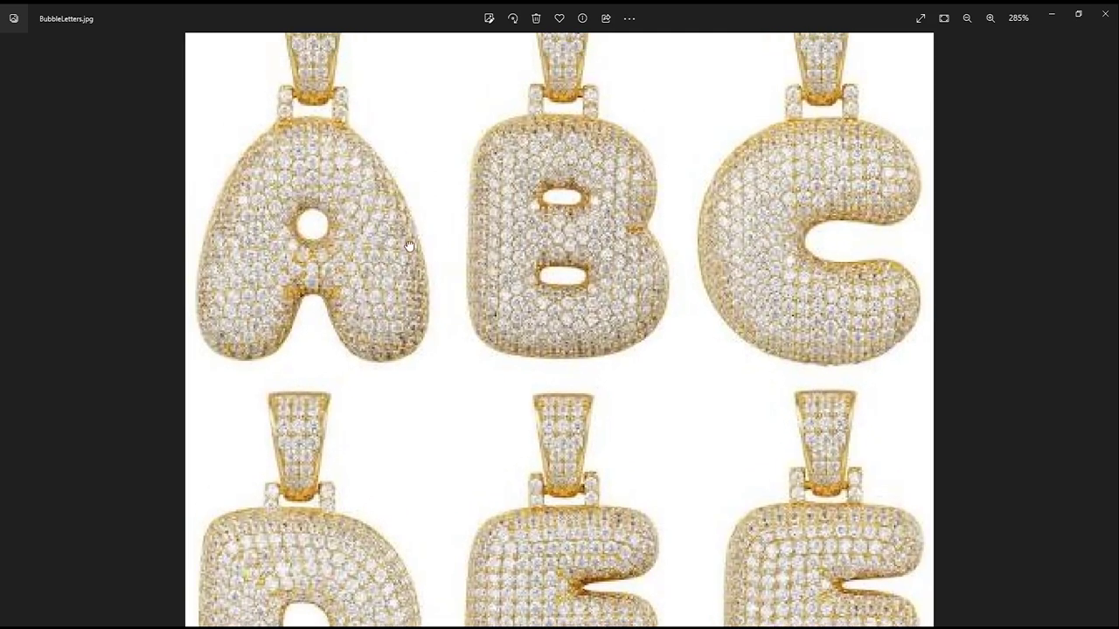
{"action": "left_click_drag", "start_coordinate": [407, 245], "coordinate": [412, 255]}
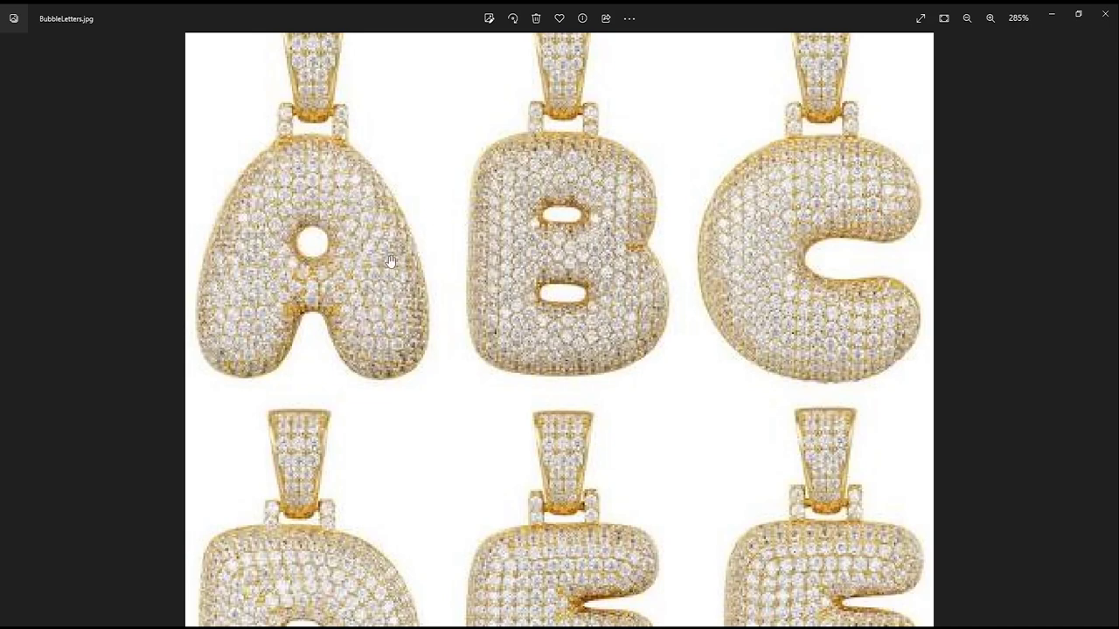
{"action": "left_click_drag", "start_coordinate": [391, 260], "coordinate": [440, 282]}
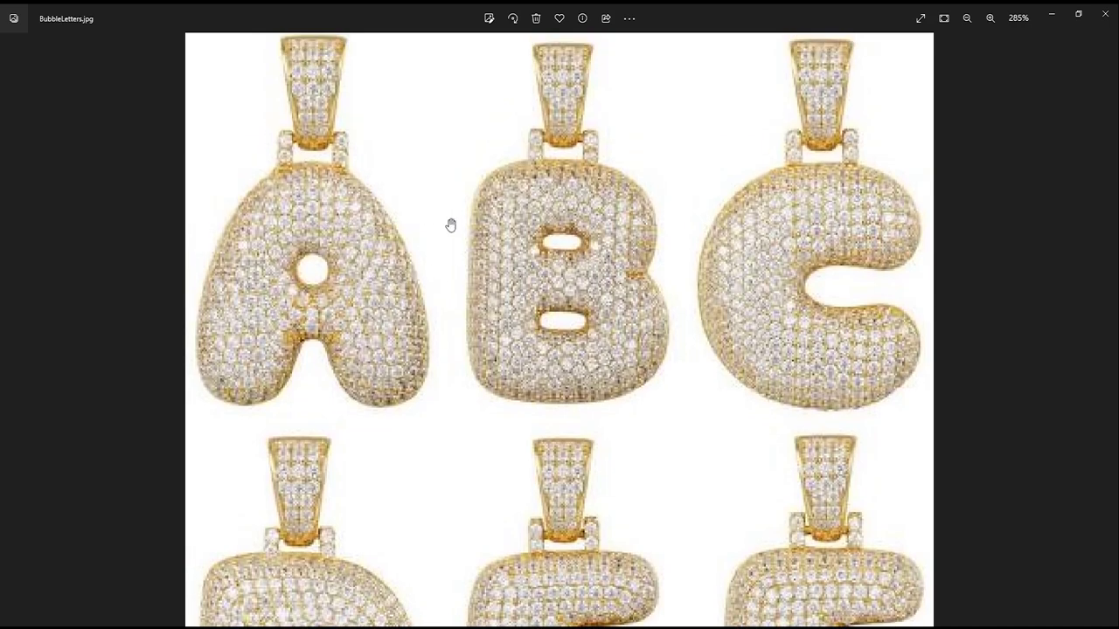
{"action": "scroll", "coordinate": [348, 253], "scroll_direction": "up", "scroll_amount": 1}
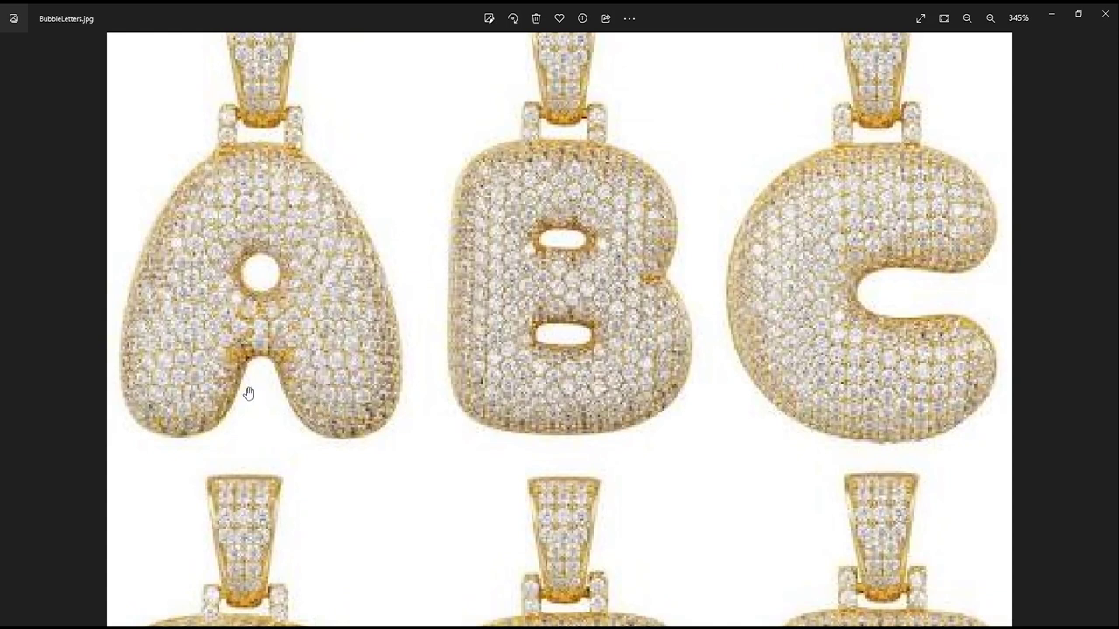
{"action": "left_click_drag", "start_coordinate": [336, 318], "coordinate": [376, 326]}
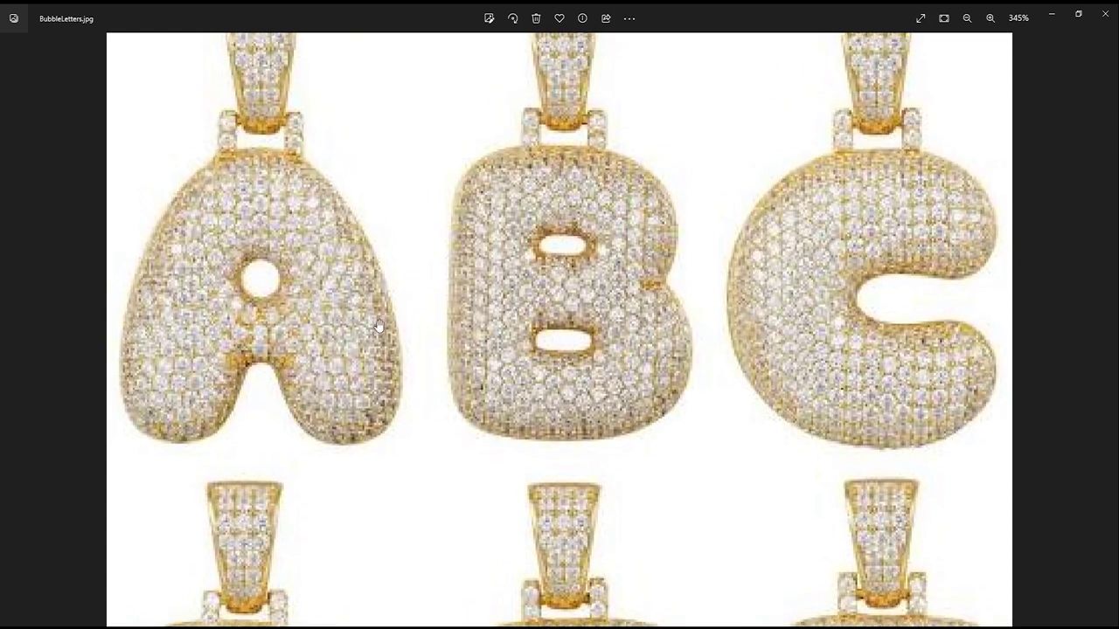
{"action": "left_click", "coordinate": [1054, 15]}
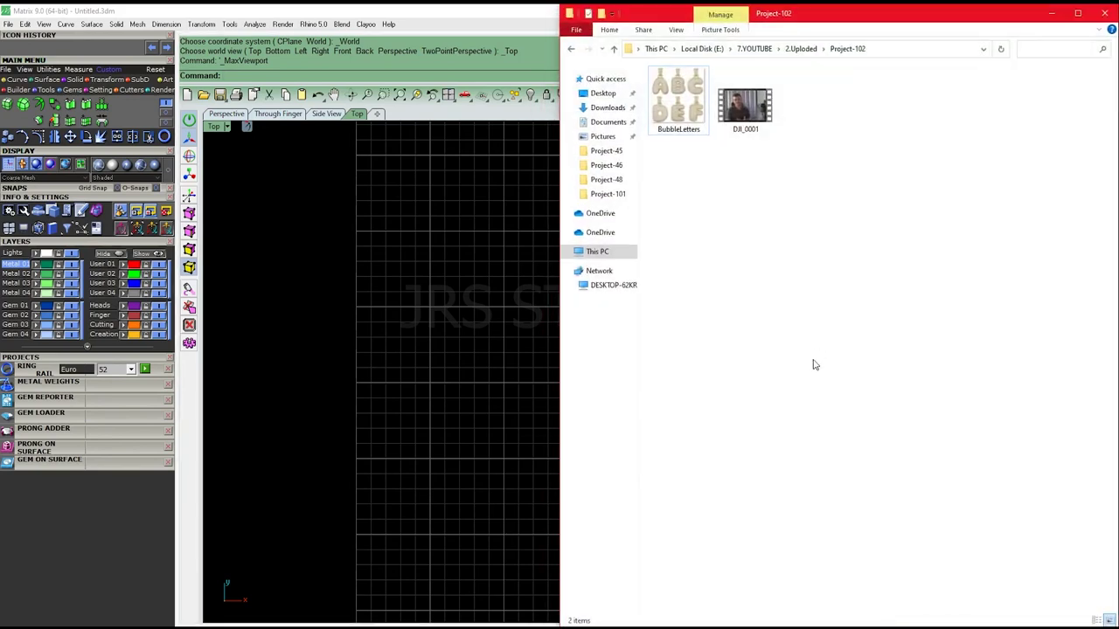
Place BubbleLetters.jpg in the Top view as a picture frame
{"action": "left_click", "coordinate": [652, 131]}
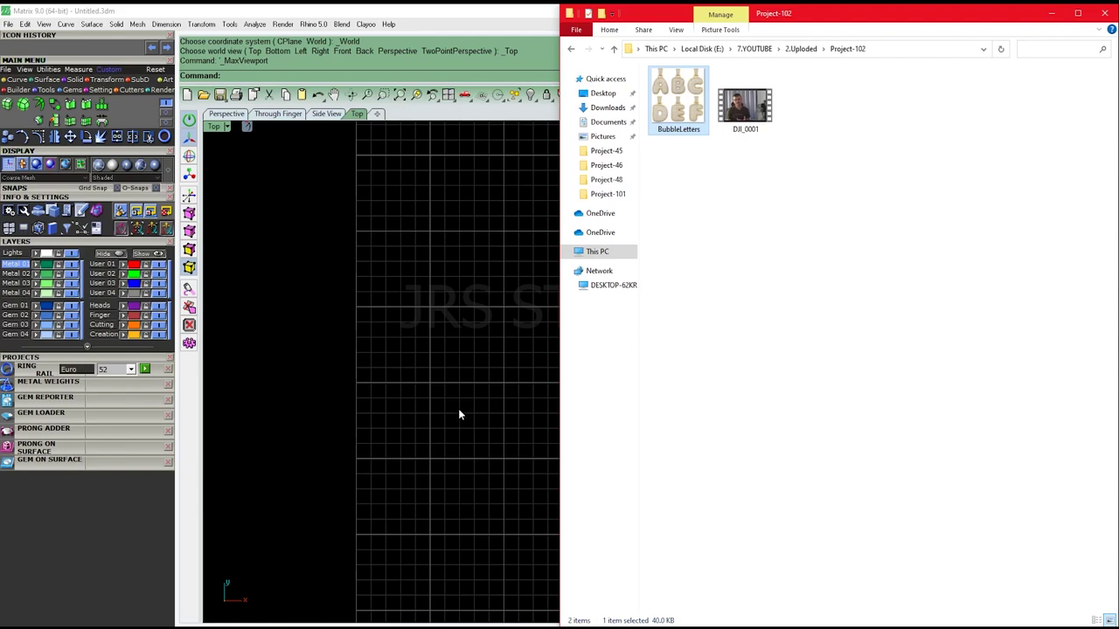
{"action": "left_click_drag", "start_coordinate": [377, 315], "coordinate": [416, 274]}
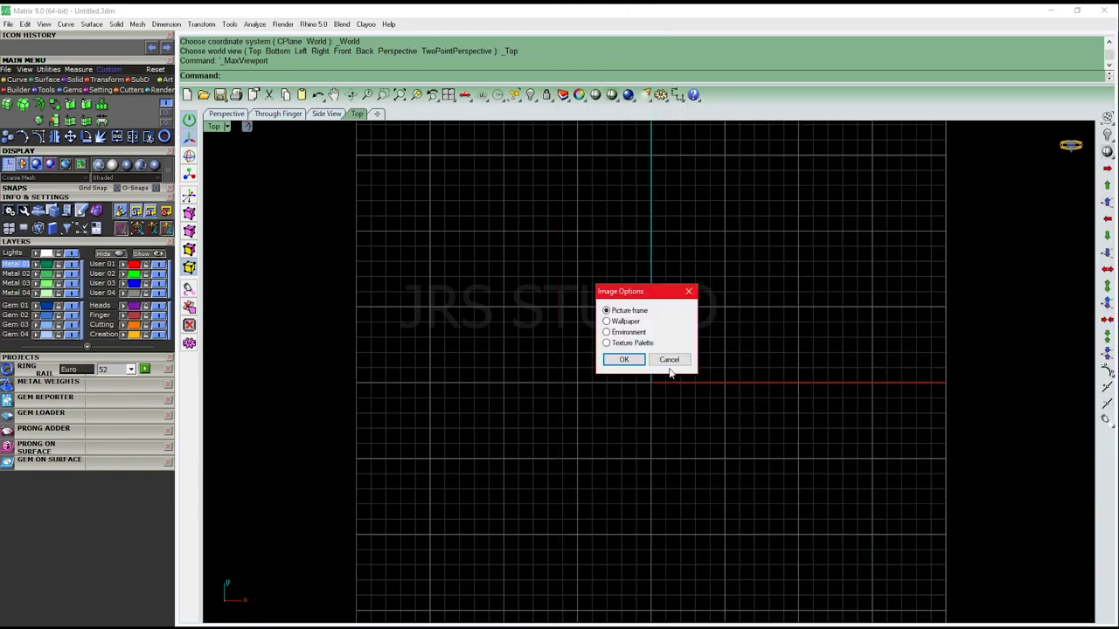
{"action": "left_click", "coordinate": [624, 359]}
{"action": "scroll", "coordinate": [370, 557], "scroll_direction": "down", "scroll_amount": 1}
{"action": "scroll", "coordinate": [357, 499], "scroll_direction": "down", "scroll_amount": 1}
{"action": "scroll", "coordinate": [357, 509], "scroll_direction": "down", "scroll_amount": 1}
{"action": "left_click", "coordinate": [358, 510]}
{"action": "left_click", "coordinate": [748, 456]}
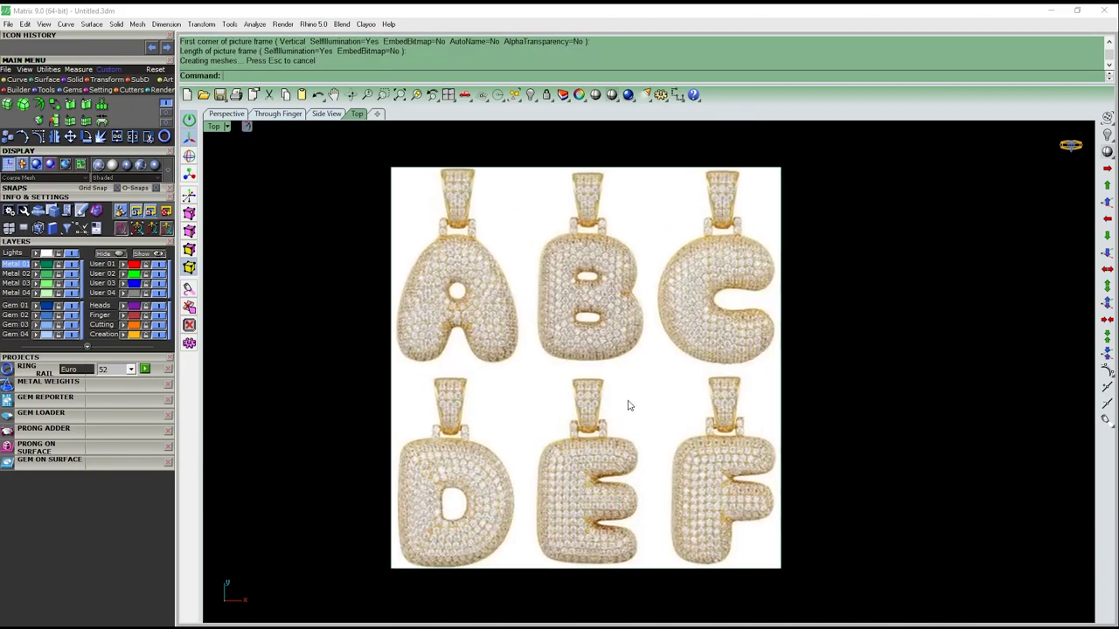
Move the reference image so letter A sits near the origin
{"action": "scroll", "coordinate": [499, 308], "scroll_direction": "up", "scroll_amount": 1}
{"action": "scroll", "coordinate": [527, 345], "scroll_direction": "down", "scroll_amount": 1}
{"action": "scroll", "coordinate": [479, 296], "scroll_direction": "up", "scroll_amount": 1}
{"action": "right_click_drag", "start_coordinate": [481, 313], "coordinate": [554, 357]}
{"action": "type", "text": "m"}
{"action": "key", "text": "Return"}
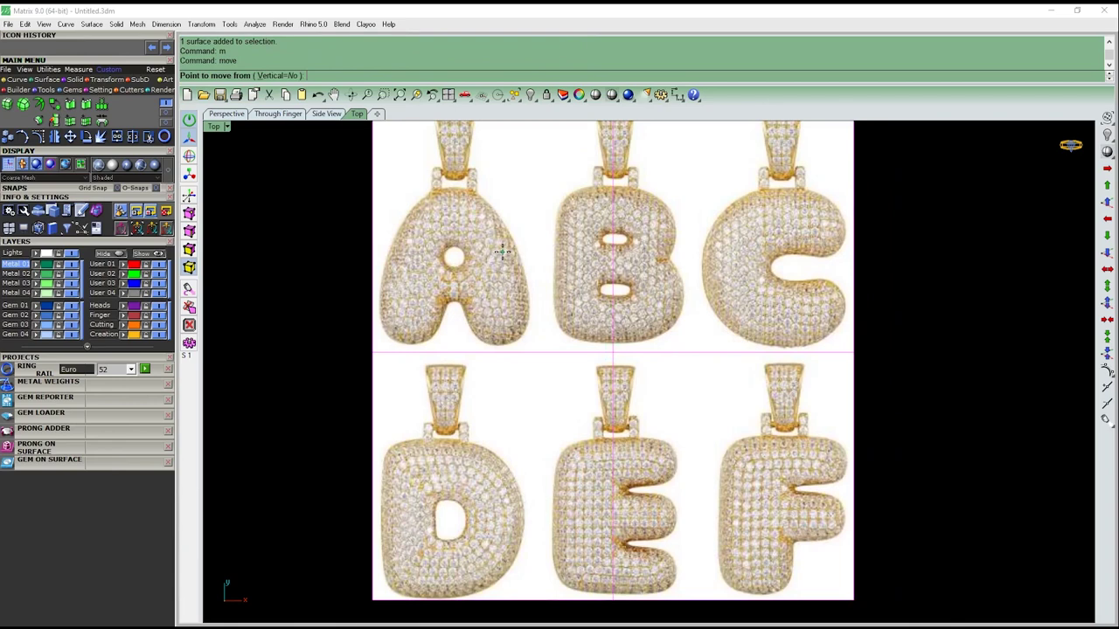
{"action": "left_click", "coordinate": [503, 252]}
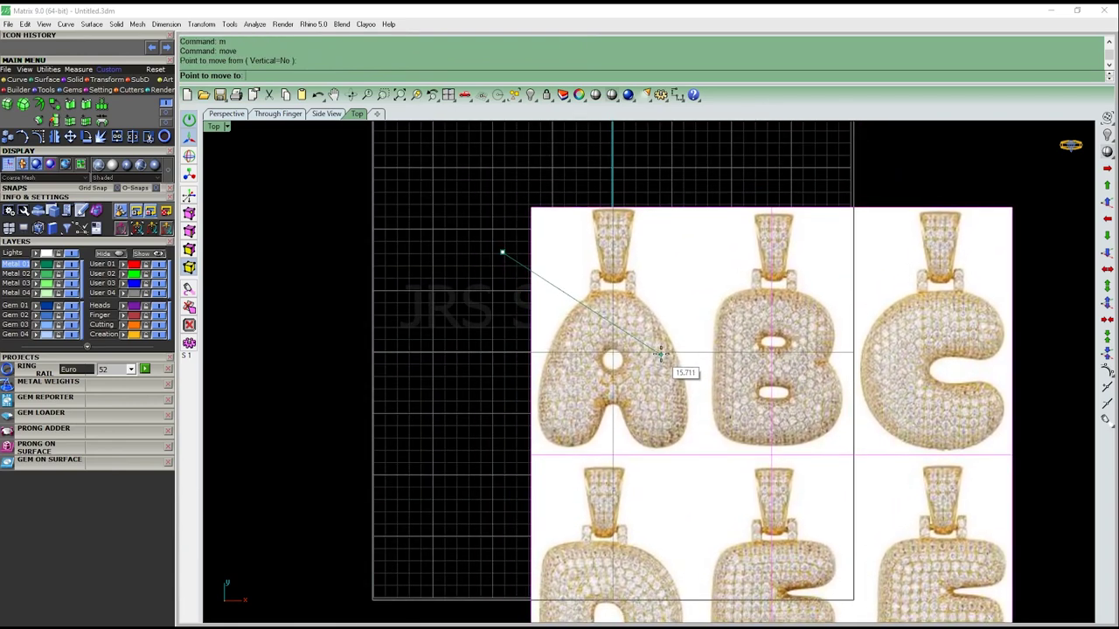
{"action": "left_click", "coordinate": [661, 354]}
Shift the image slightly vertically in the Front view, then return to Top view
{"action": "right_click_drag", "start_coordinate": [639, 308], "coordinate": [608, 280]}
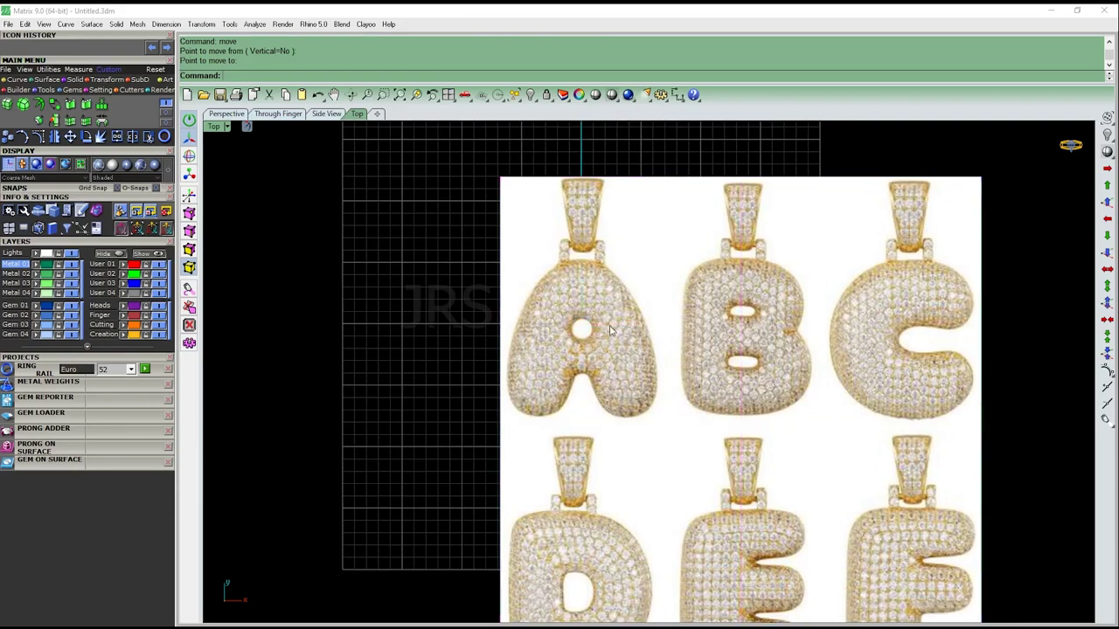
{"action": "scroll", "coordinate": [607, 279], "scroll_direction": "up", "scroll_amount": 3}
{"action": "key", "text": "ctrl+F2"}
{"action": "scroll", "coordinate": [647, 357], "scroll_direction": "up", "scroll_amount": 1}
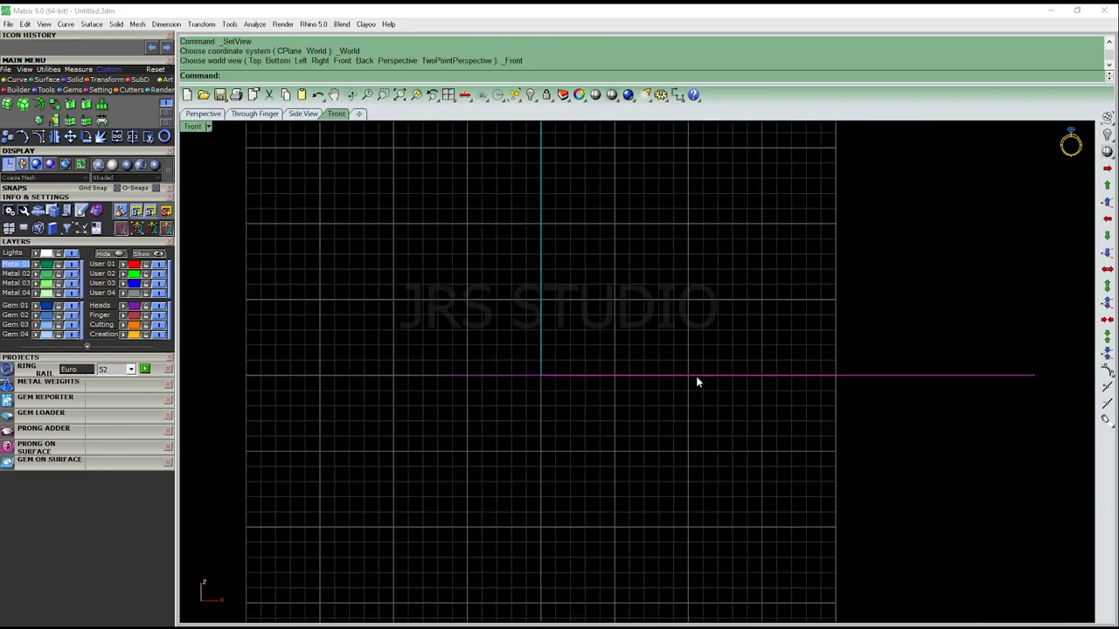
{"action": "scroll", "coordinate": [695, 376], "scroll_direction": "up", "scroll_amount": 1}
{"action": "type", "text": "m"}
{"action": "key", "text": "Return"}
{"action": "left_click", "coordinate": [699, 307]}
{"action": "left_click", "coordinate": [703, 319]}
{"action": "key", "text": "ctrl+F1"}
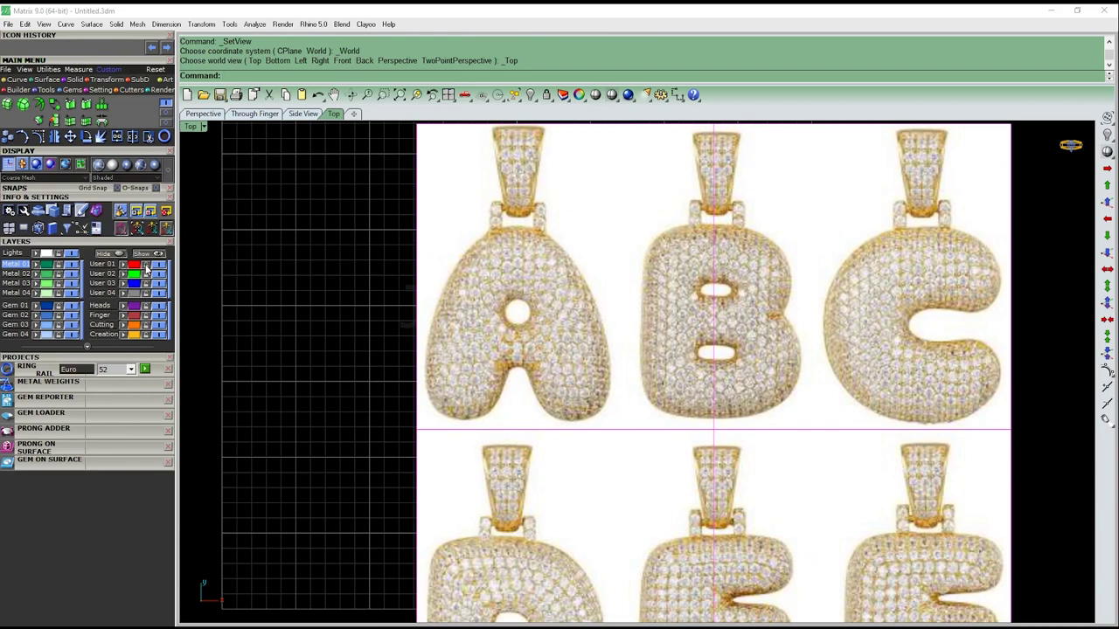
Centre letter A in the Top view and start the T-Splines Append face tool
{"action": "right_click_drag", "start_coordinate": [510, 236], "coordinate": [505, 261]}
{"action": "scroll", "coordinate": [533, 335], "scroll_direction": "up", "scroll_amount": 3}
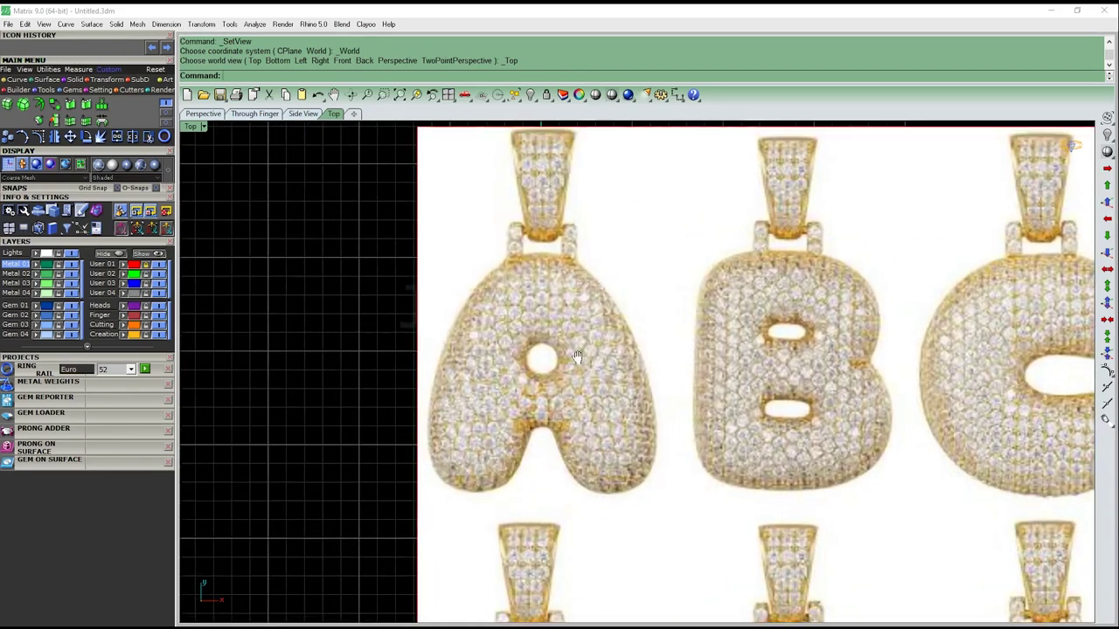
{"action": "scroll", "coordinate": [532, 335], "scroll_direction": "up", "scroll_amount": 3}
{"action": "mouse_move", "coordinate": [603, 354]}
{"action": "right_mouse_down"}
{"action": "mouse_move", "coordinate": [592, 321]}
{"action": "mouse_move", "coordinate": [568, 335]}
{"action": "right_mouse_up"}
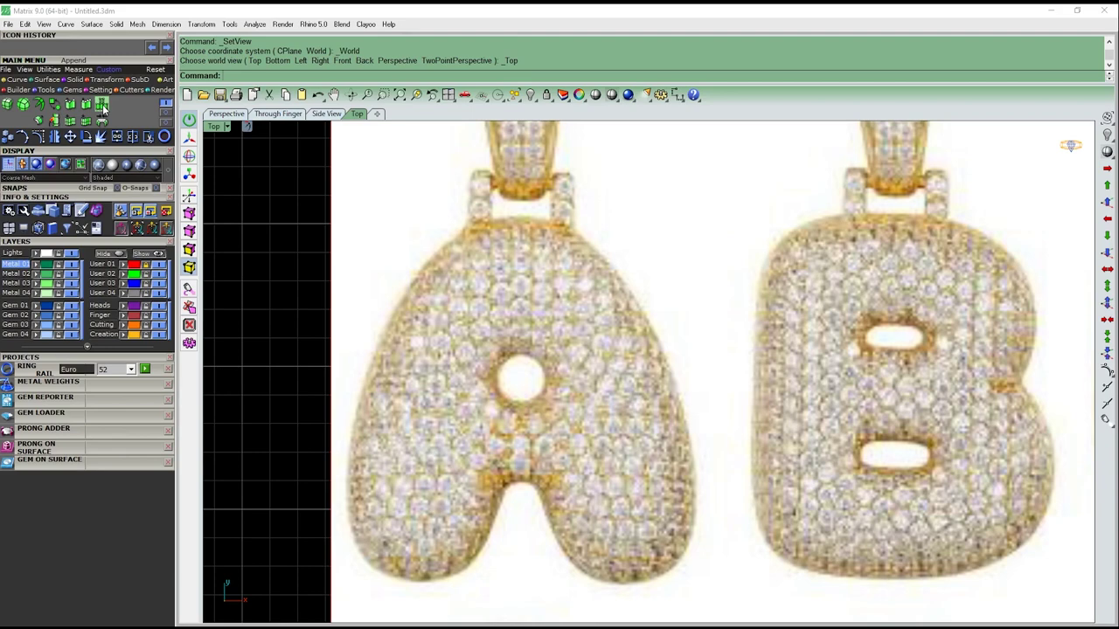
{"action": "left_click", "coordinate": [102, 106]}
Trace a four-sided face by placing four corners around the top-left of the hole
{"action": "scroll", "coordinate": [515, 312], "scroll_direction": "up", "scroll_amount": 3}
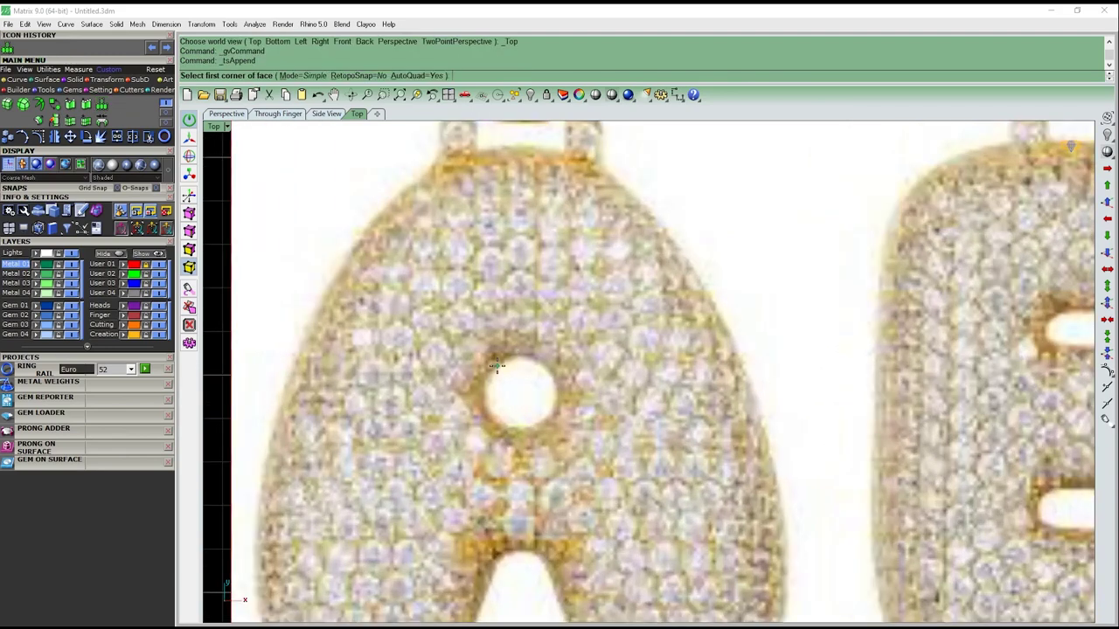
{"action": "right_click_drag", "start_coordinate": [543, 337], "coordinate": [589, 343]}
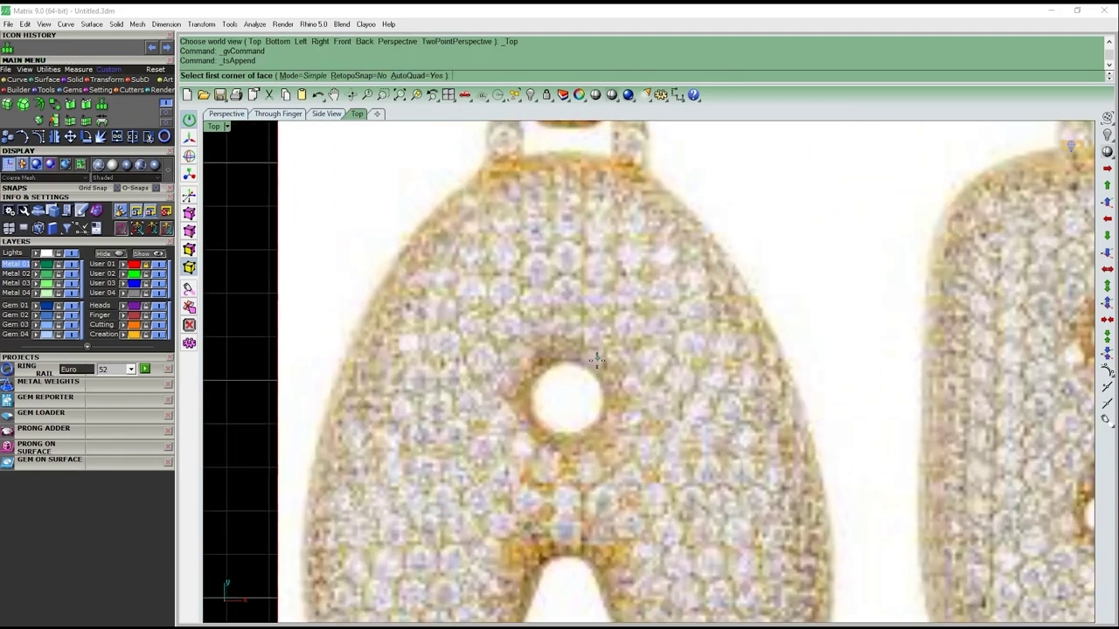
{"action": "scroll", "coordinate": [597, 357], "scroll_direction": "up", "scroll_amount": 2}
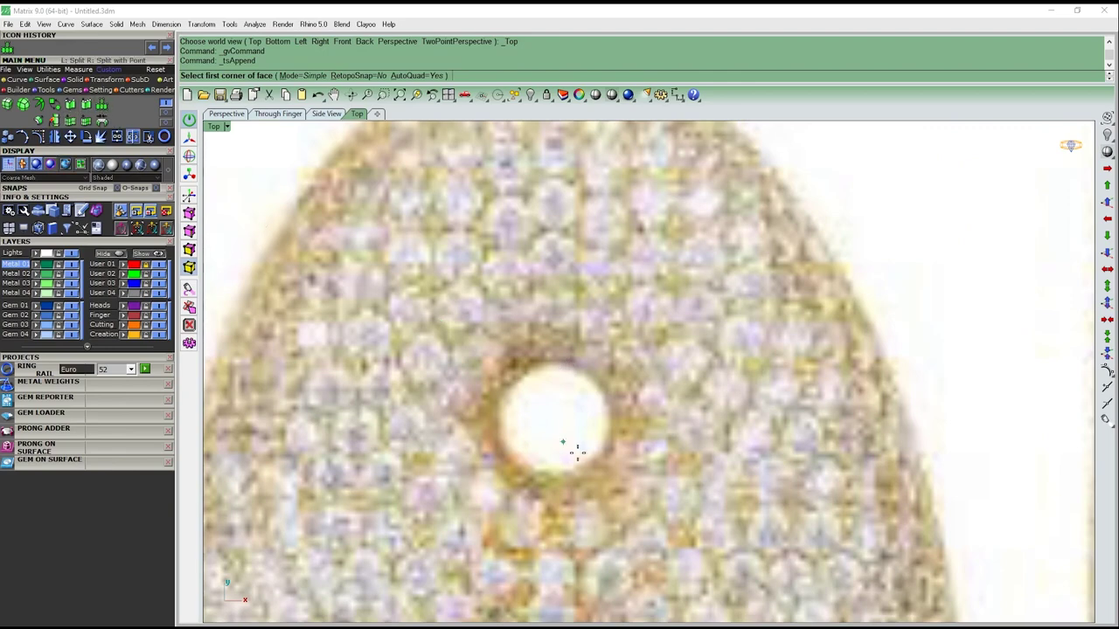
{"action": "scroll", "coordinate": [551, 356], "scroll_direction": "down", "scroll_amount": 3}
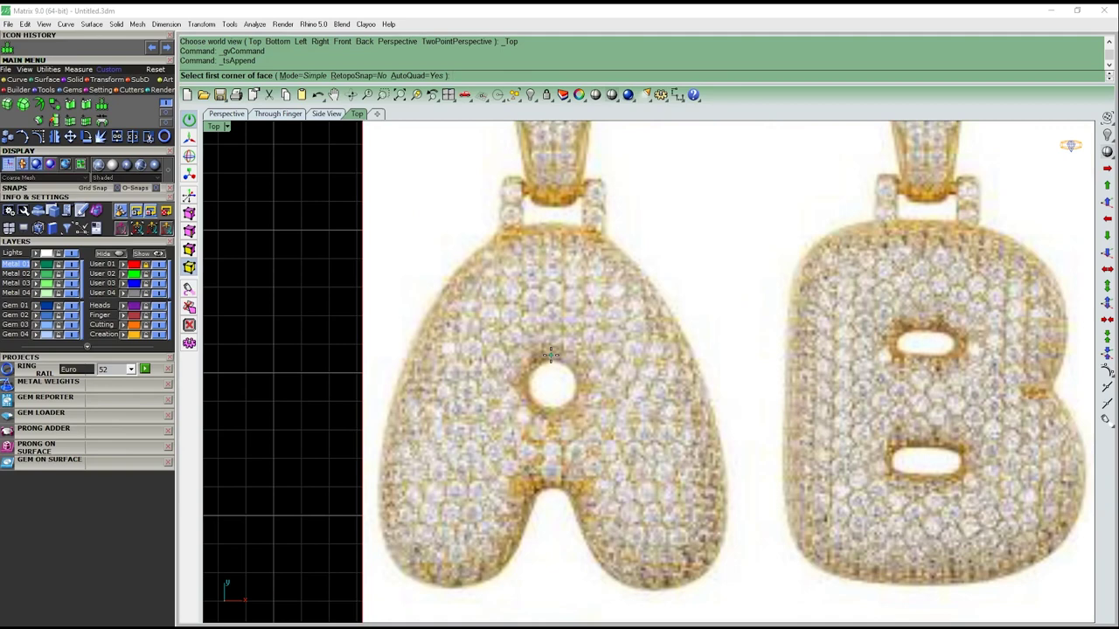
{"action": "scroll", "coordinate": [551, 354], "scroll_direction": "up", "scroll_amount": 1}
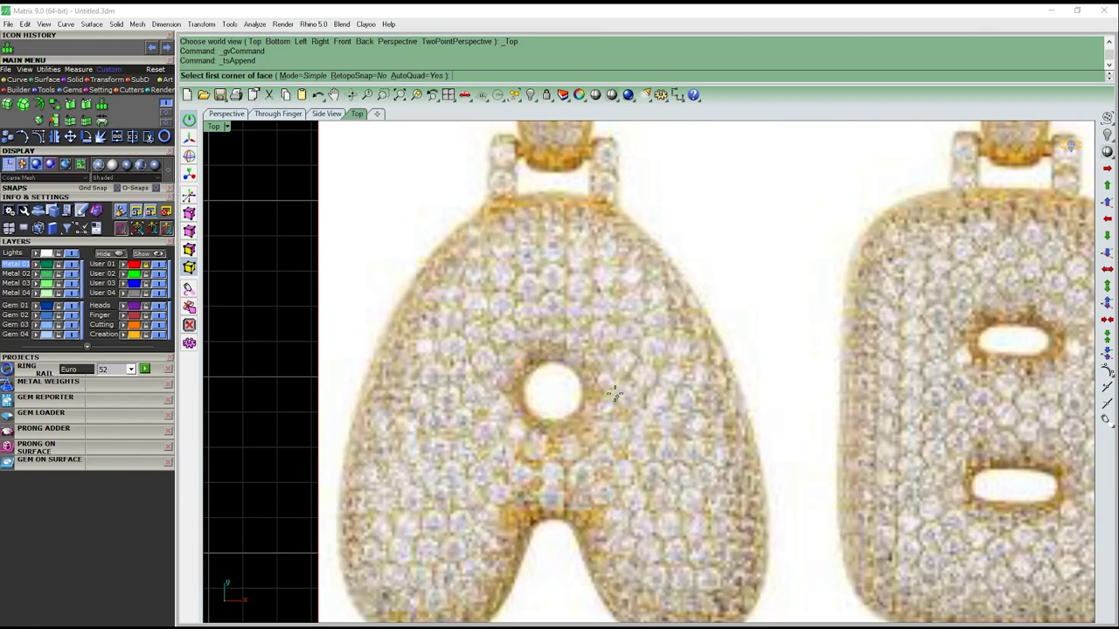
{"action": "scroll", "coordinate": [554, 352], "scroll_direction": "up", "scroll_amount": 1}
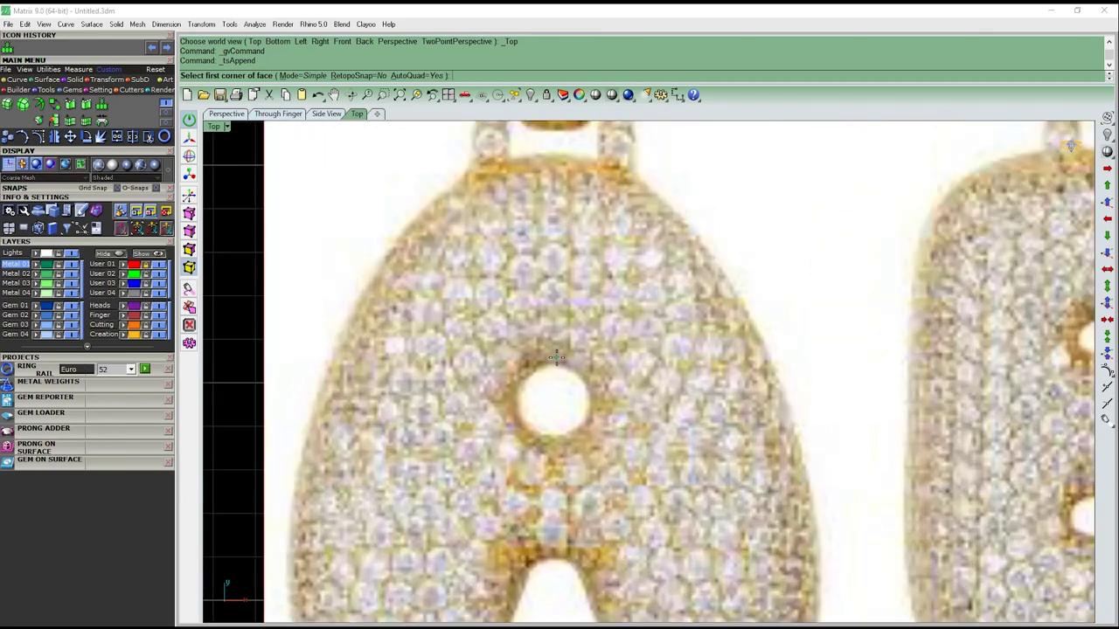
{"action": "scroll", "coordinate": [556, 356], "scroll_direction": "down", "scroll_amount": 1}
{"action": "left_click", "coordinate": [553, 376]}
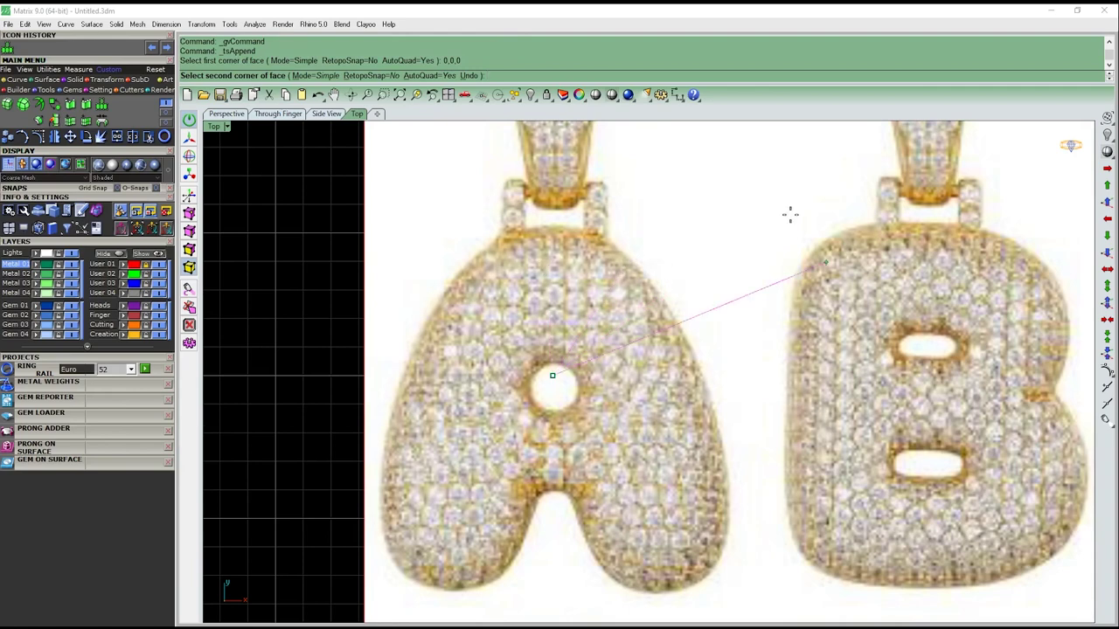
{"action": "scroll", "coordinate": [554, 376], "scroll_direction": "up", "scroll_amount": 1}
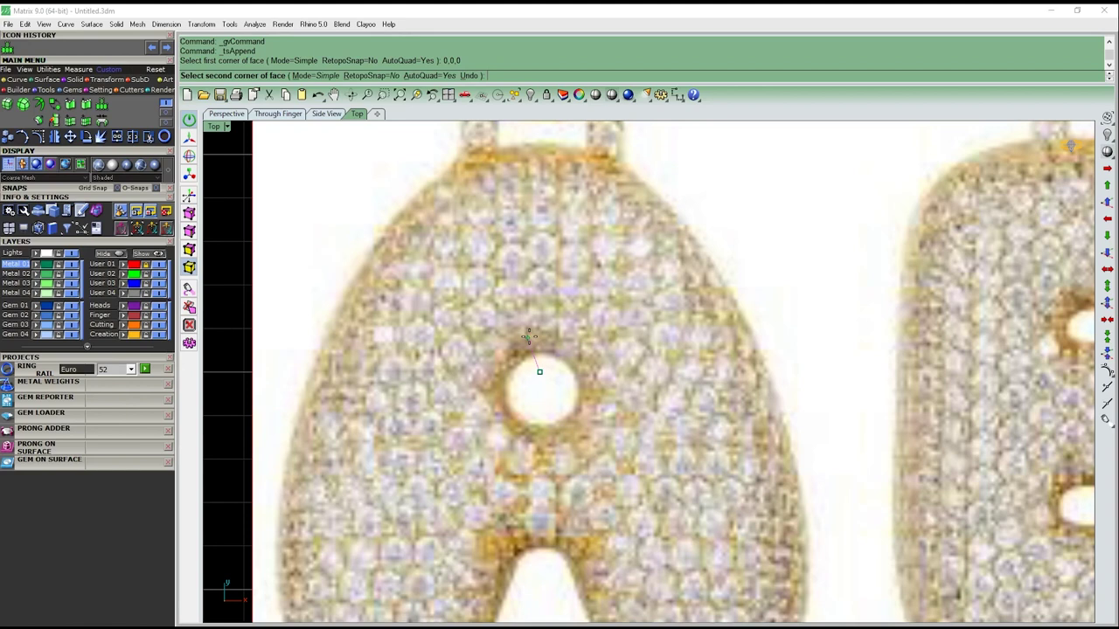
{"action": "left_click", "coordinate": [542, 286]}
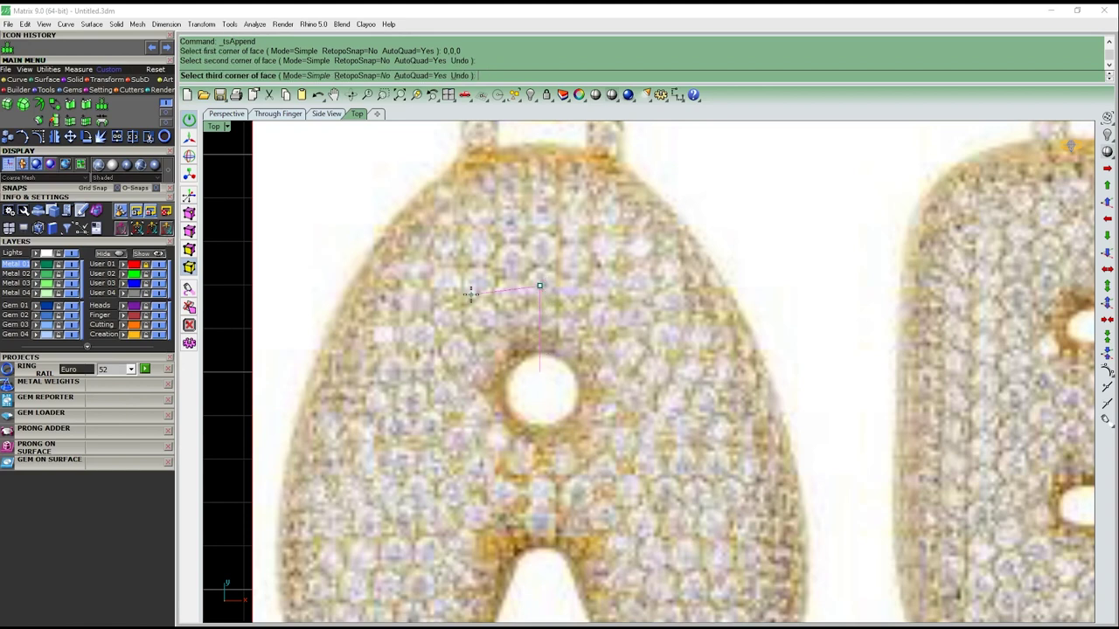
{"action": "left_click", "coordinate": [482, 288]}
{"action": "scroll", "coordinate": [520, 368], "scroll_direction": "up", "scroll_amount": 1}
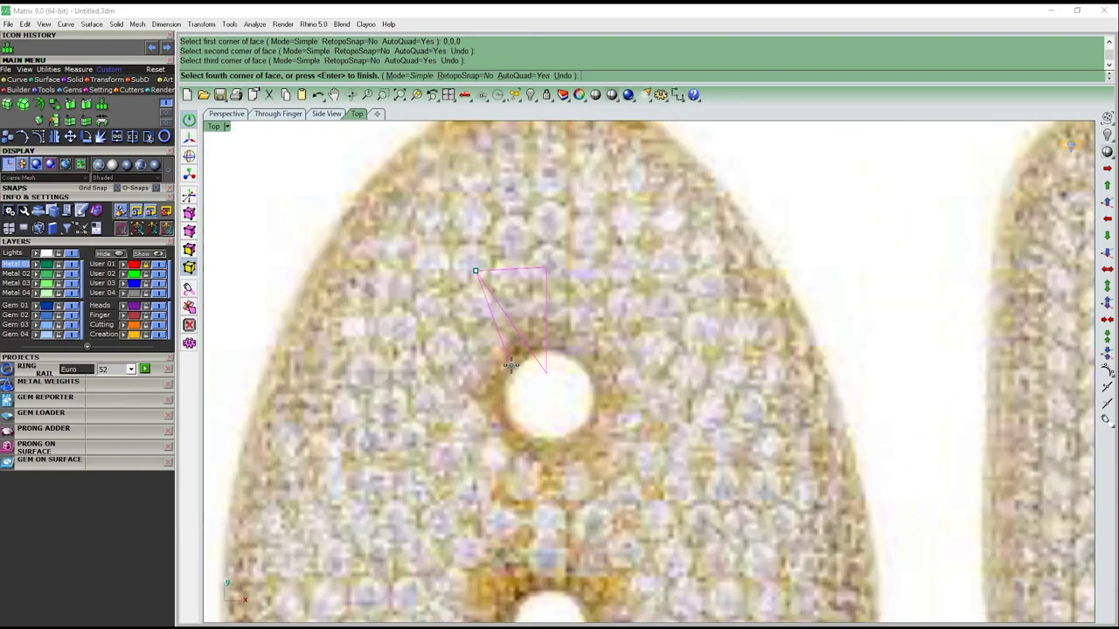
{"action": "left_click", "coordinate": [511, 367]}
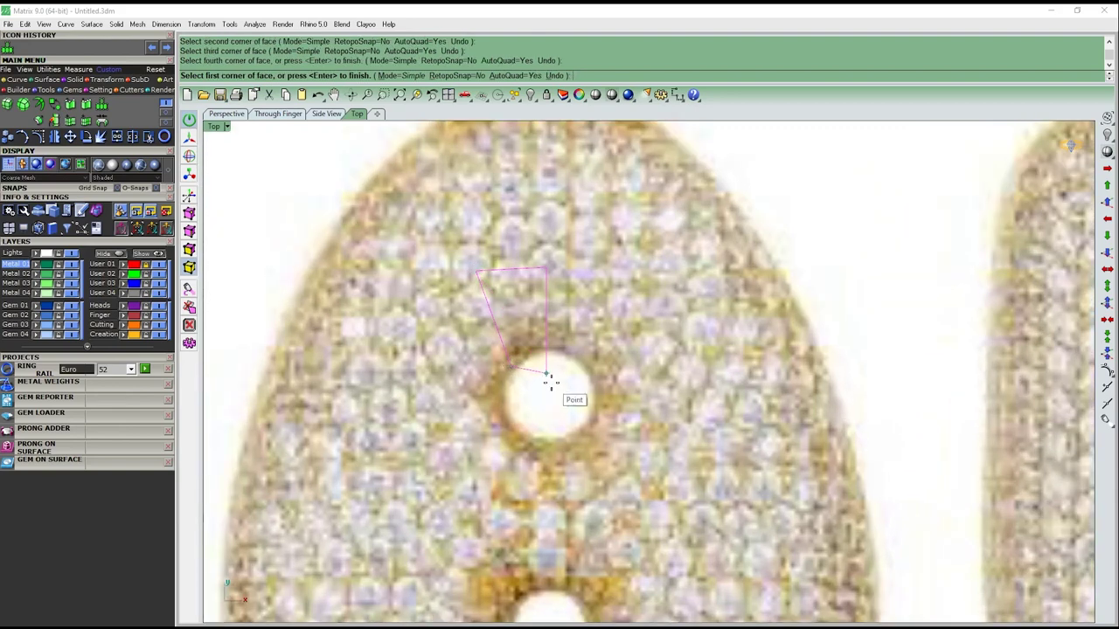
{"action": "key", "text": "Return"}
Display the new face's control points and recentre it in the view
{"action": "scroll", "coordinate": [553, 398], "scroll_direction": "up", "scroll_amount": 1}
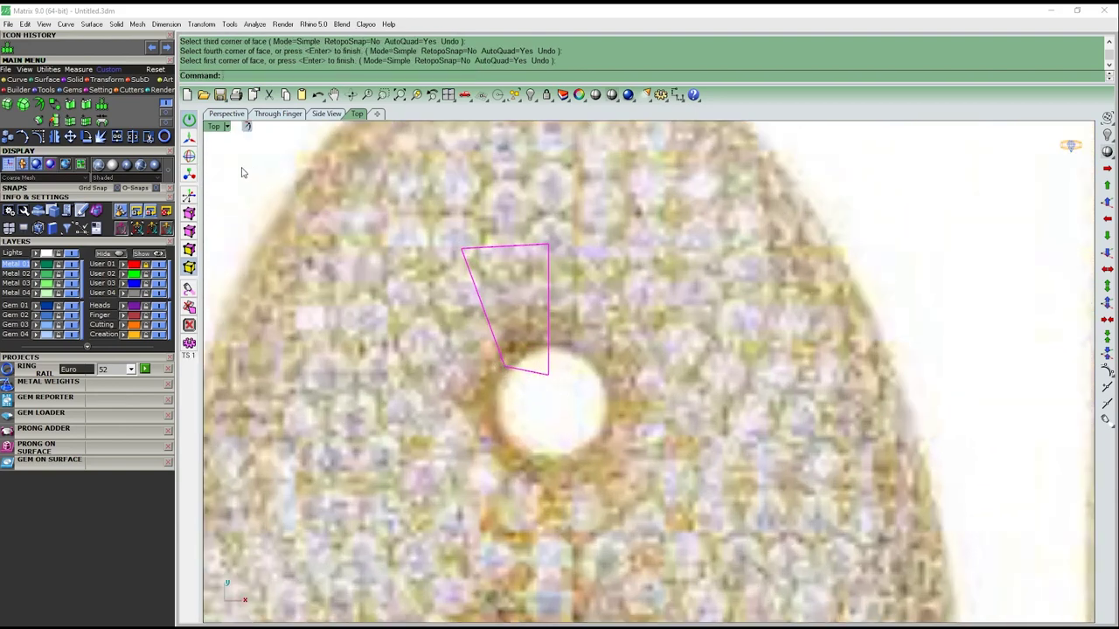
{"action": "left_click", "coordinate": [189, 213]}
{"action": "mouse_move", "coordinate": [580, 400]}
{"action": "right_mouse_down"}
{"action": "mouse_move", "coordinate": [535, 374]}
{"action": "mouse_move", "coordinate": [516, 391]}
{"action": "right_mouse_up"}
{"action": "scroll", "coordinate": [474, 320], "scroll_direction": "up", "scroll_amount": 1}
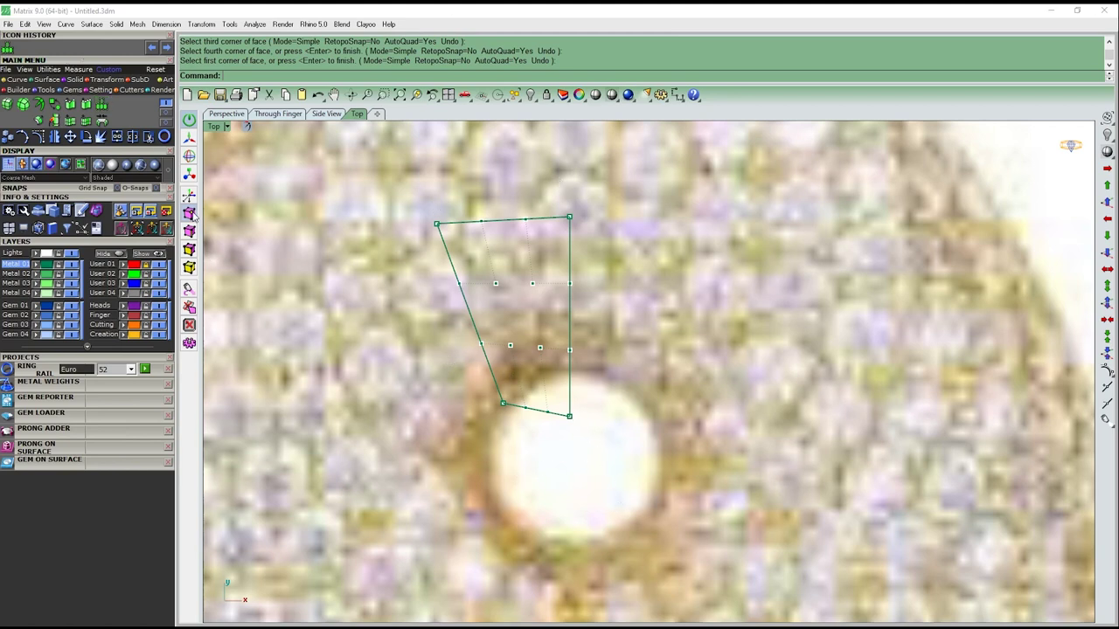
Delete the eight interior points and the extra top- and bottom-edge points
{"action": "left_click_drag", "start_coordinate": [410, 365], "coordinate": [709, 249]}
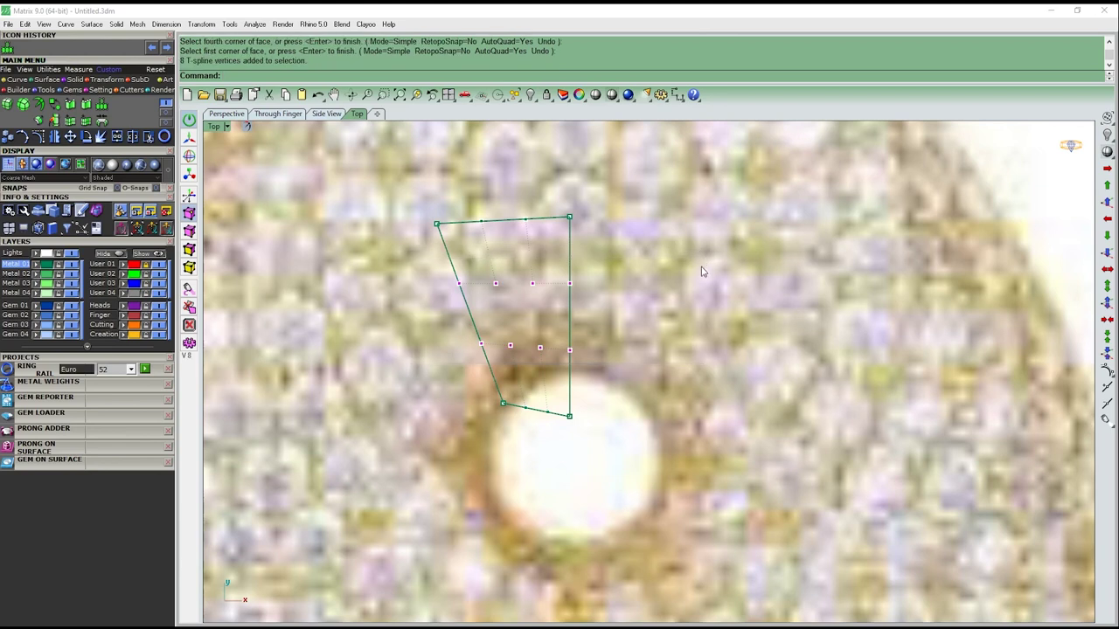
{"action": "key", "text": "Delete"}
{"action": "left_click_drag", "start_coordinate": [475, 189], "coordinate": [536, 267]}
{"action": "key", "text": "Delete"}
{"action": "left_click_drag", "start_coordinate": [518, 385], "coordinate": [539, 435]}
{"action": "key", "text": "Delete"}
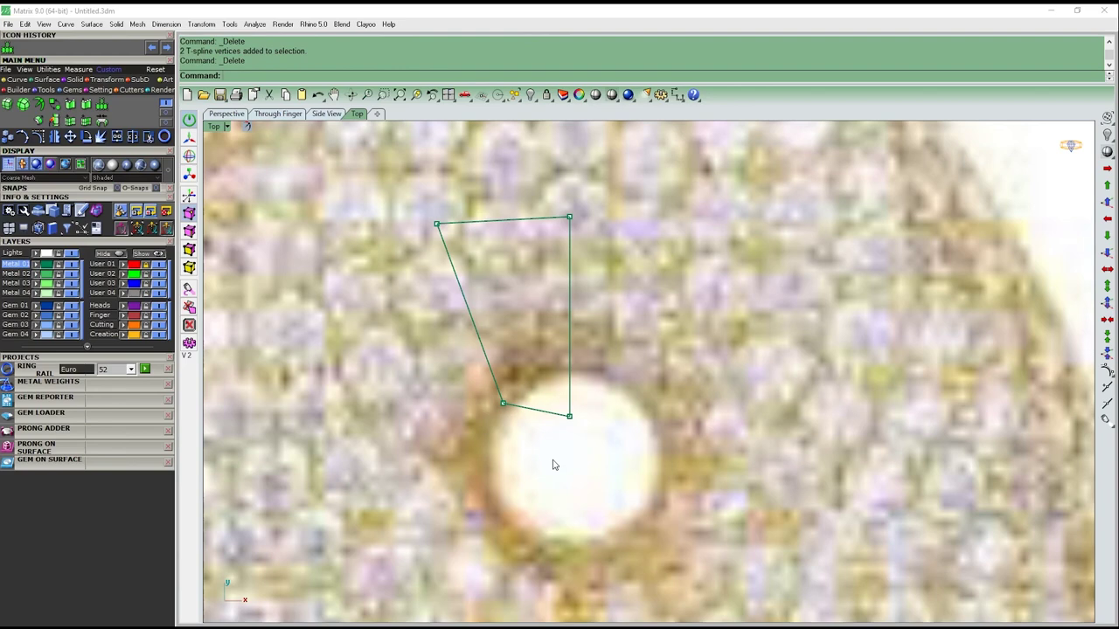
Recentre the view on the face and select its lower-left corner point
{"action": "scroll", "coordinate": [535, 356], "scroll_direction": "down", "scroll_amount": 3}
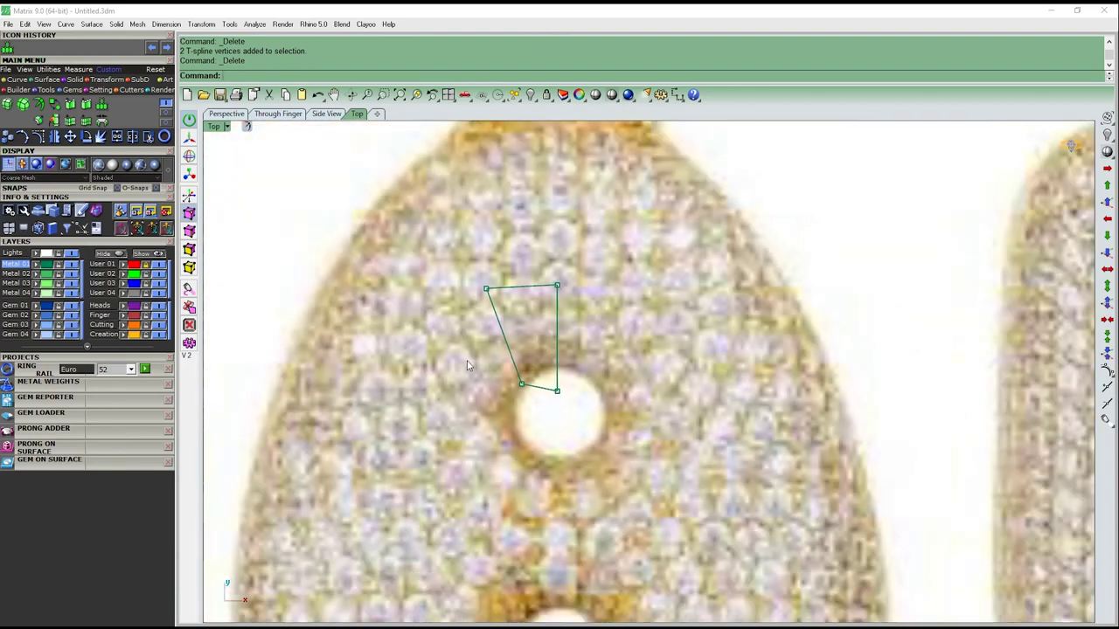
{"action": "scroll", "coordinate": [524, 345], "scroll_direction": "up", "scroll_amount": 2}
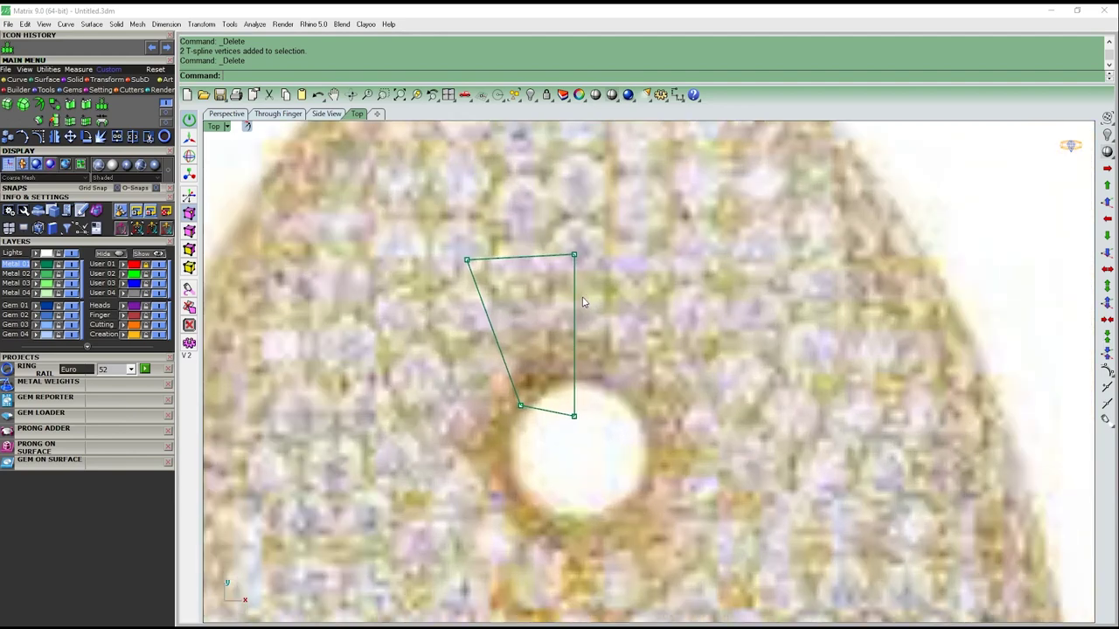
{"action": "scroll", "coordinate": [584, 302], "scroll_direction": "up", "scroll_amount": 1}
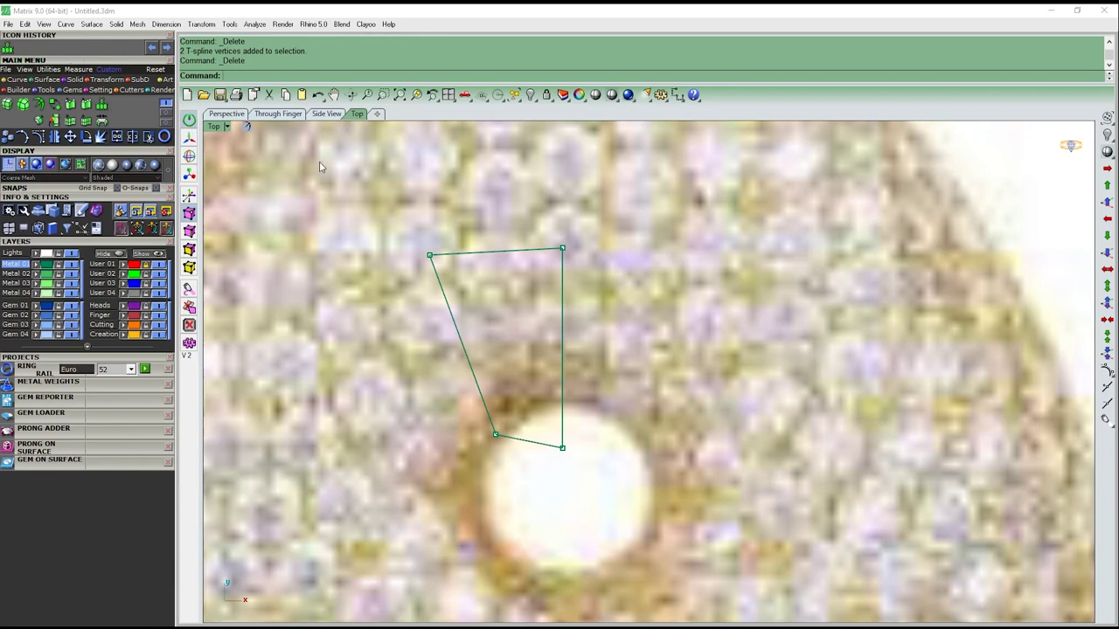
{"action": "left_click_drag", "start_coordinate": [512, 313], "coordinate": [420, 374]}
{"action": "left_click_drag", "start_coordinate": [466, 220], "coordinate": [522, 306]}
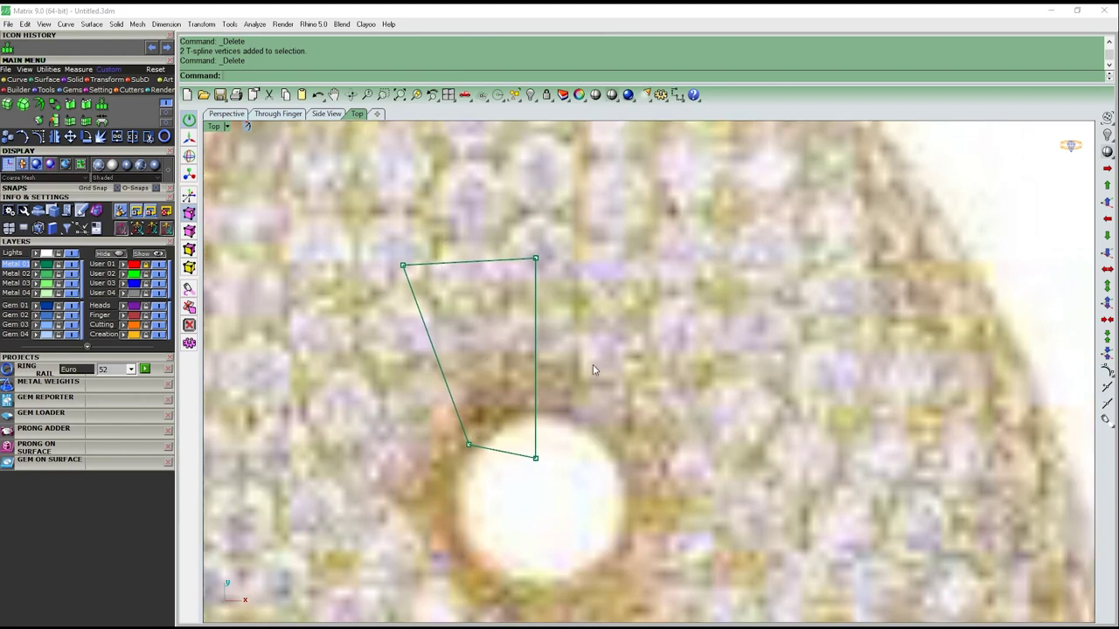
{"action": "scroll", "coordinate": [490, 341], "scroll_direction": "down", "scroll_amount": 2}
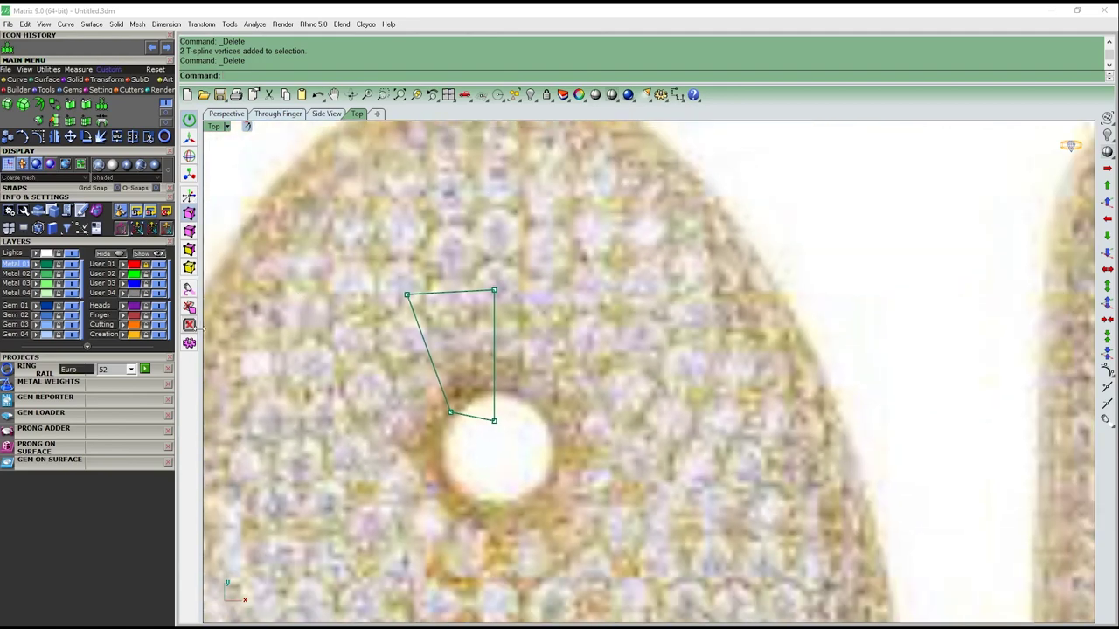
{"action": "right_click_drag", "start_coordinate": [326, 353], "coordinate": [354, 346]}
{"action": "scroll", "coordinate": [490, 322], "scroll_direction": "up", "scroll_amount": 1}
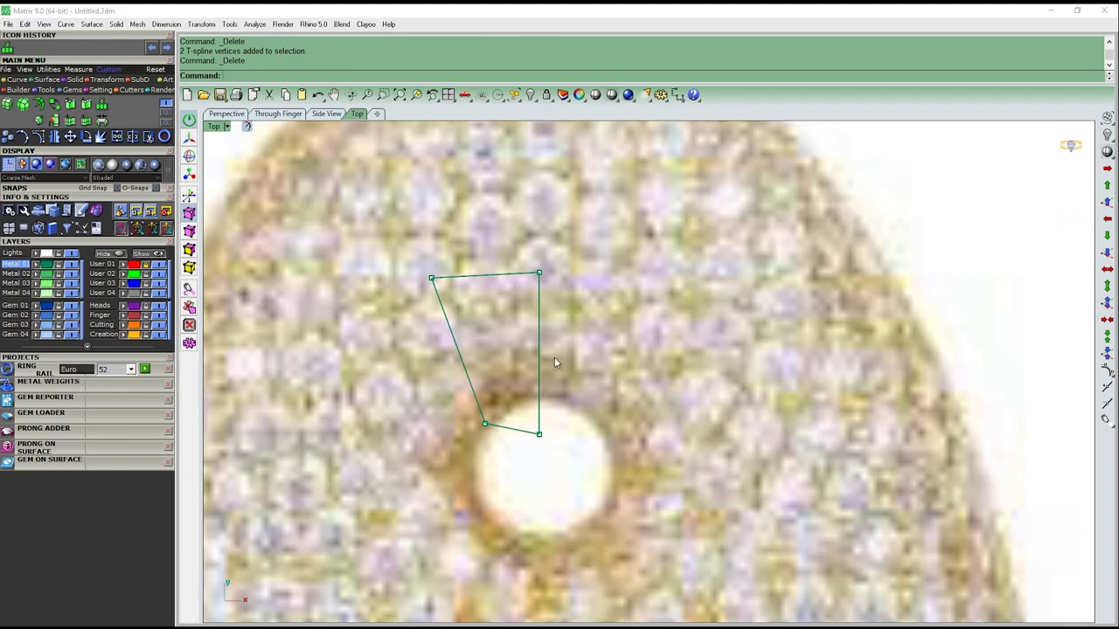
{"action": "right_click_drag", "start_coordinate": [539, 396], "coordinate": [545, 359]}
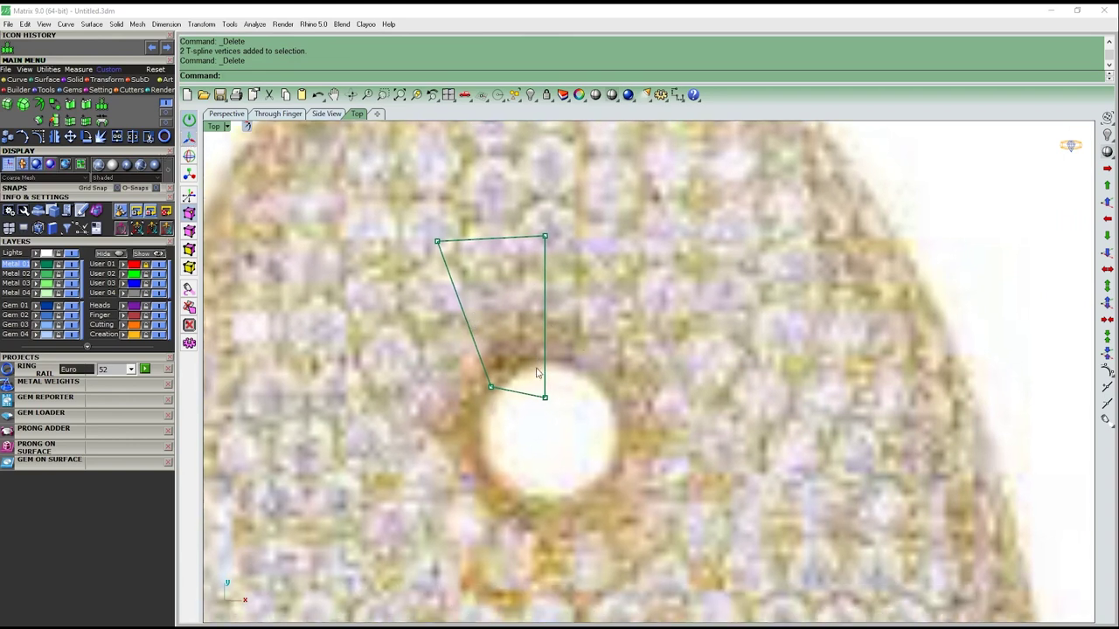
{"action": "left_click", "coordinate": [491, 386]}
{"action": "scroll", "coordinate": [503, 385], "scroll_direction": "up", "scroll_amount": 1}
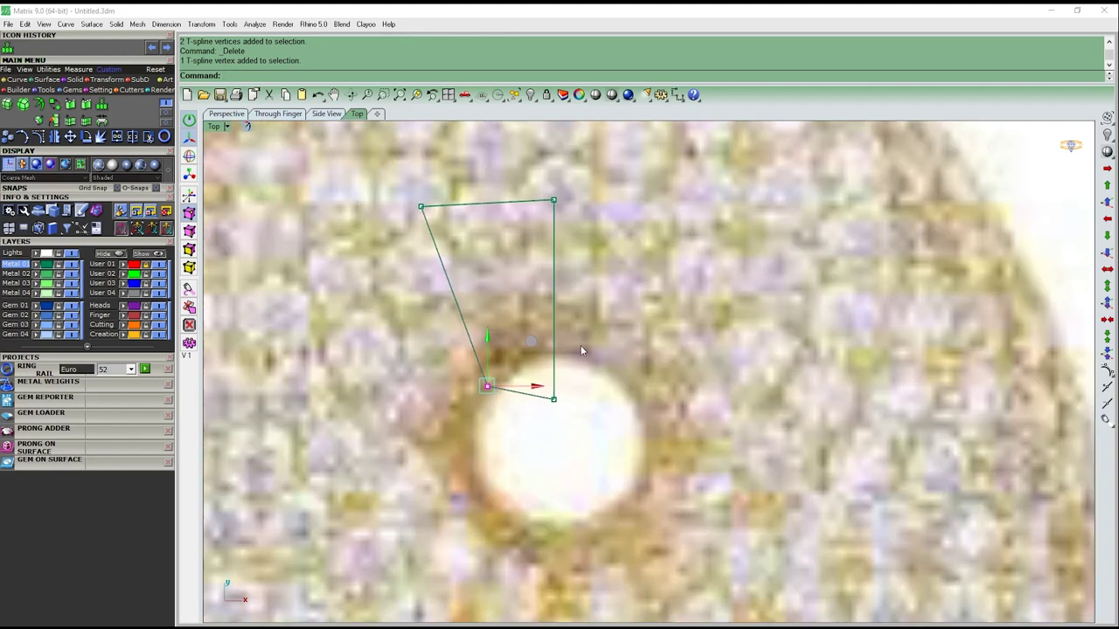
Nudge the lower-left corner point so the lower edge sits just above the hole
{"action": "left_click_drag", "start_coordinate": [492, 337], "coordinate": [479, 341]}
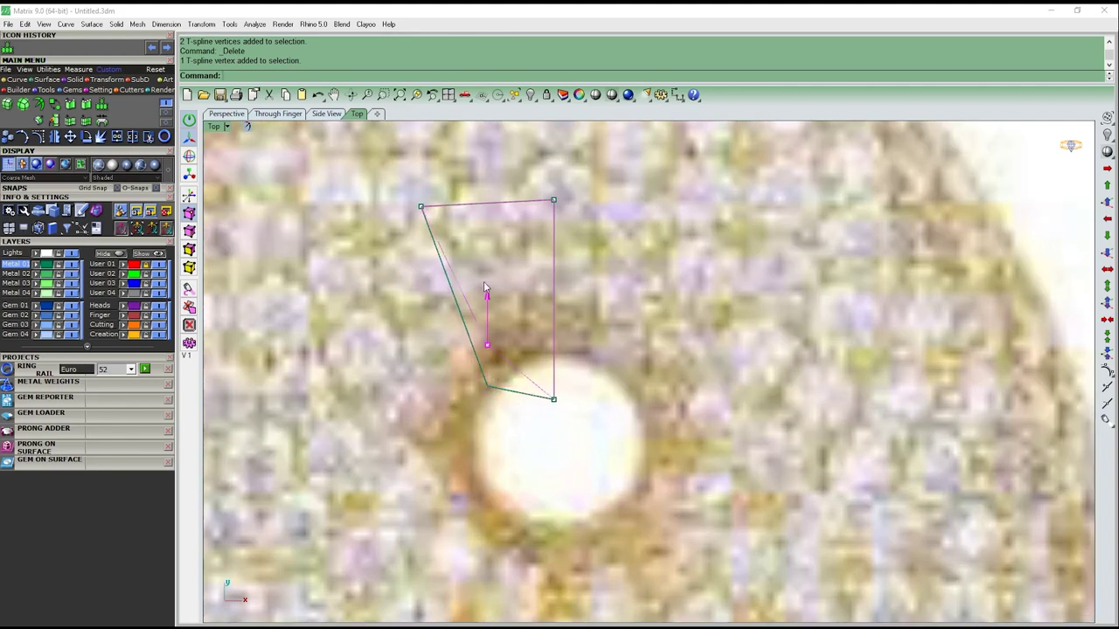
{"action": "left_click_drag", "start_coordinate": [536, 406], "coordinate": [535, 395]}
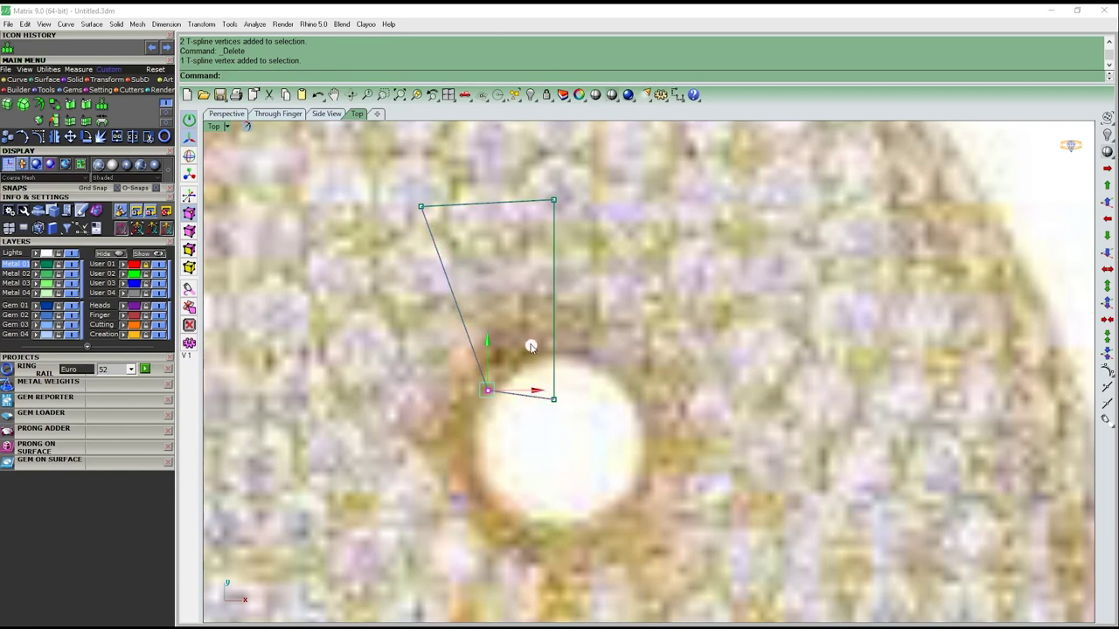
{"action": "left_click_drag", "start_coordinate": [530, 345], "coordinate": [534, 347]}
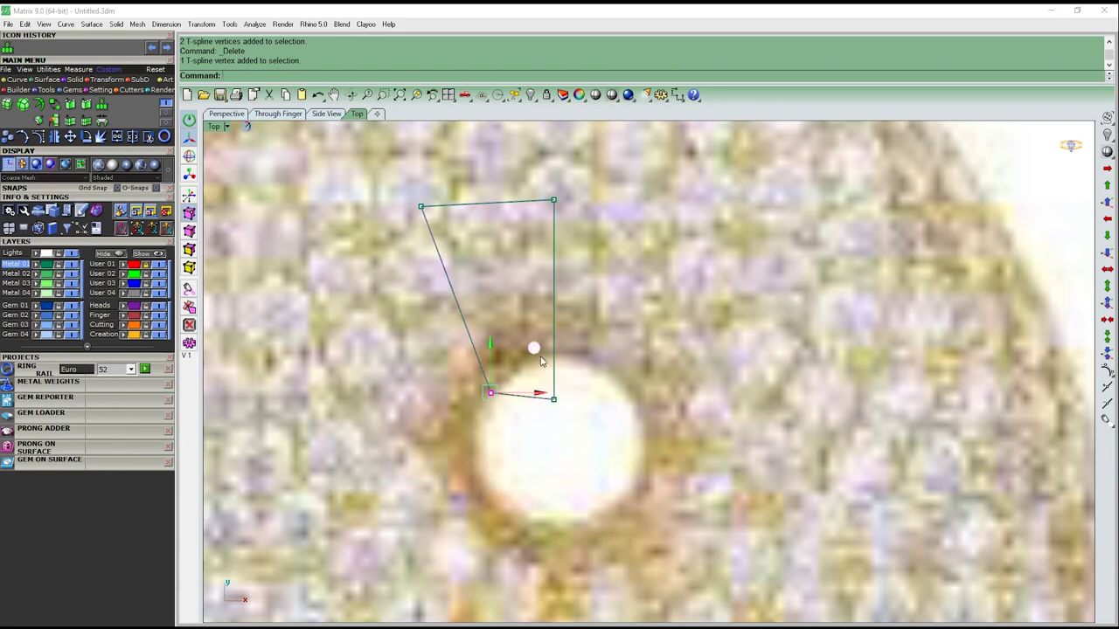
{"action": "left_click_drag", "start_coordinate": [533, 348], "coordinate": [528, 345]}
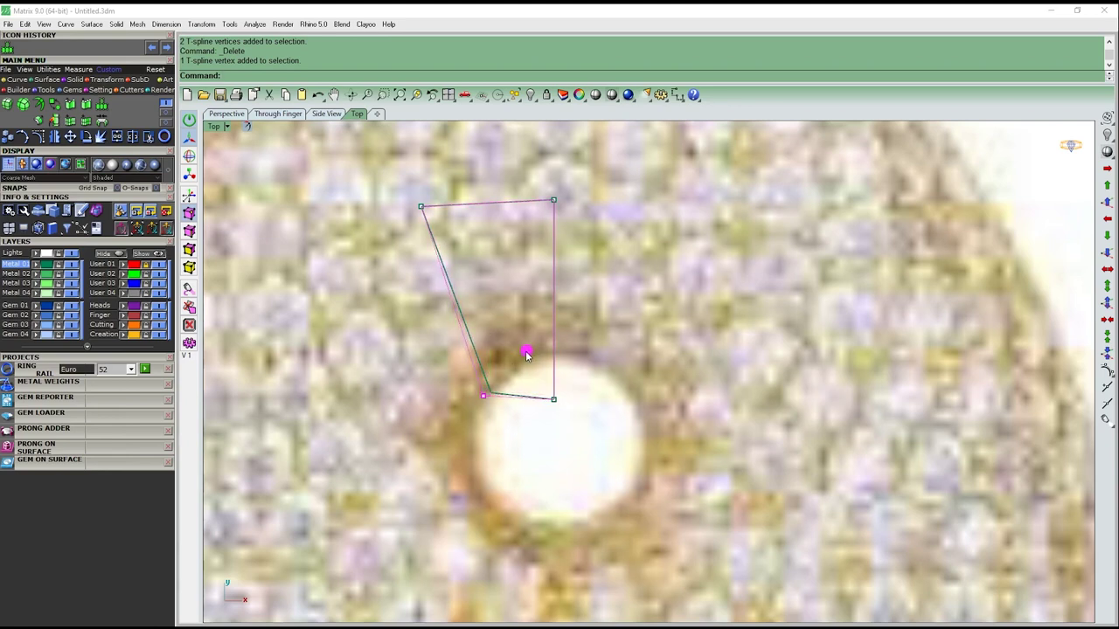
{"action": "right_click_drag", "start_coordinate": [522, 445], "coordinate": [506, 435]}
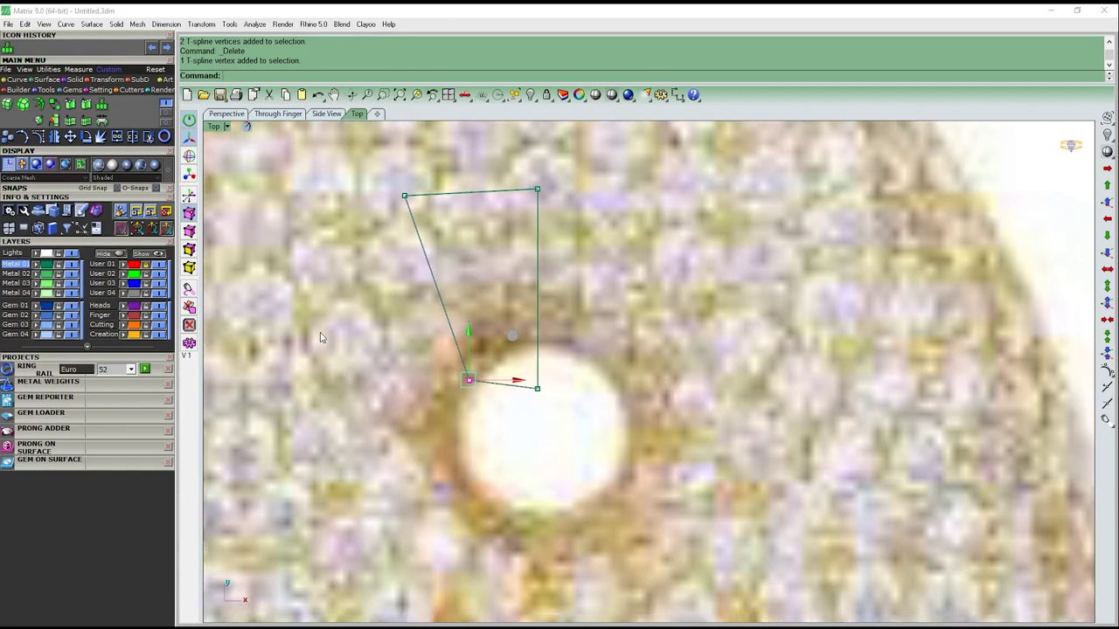
Switch the vertex manipulator from scale to move, then deselect and hide control points
{"action": "left_click", "coordinate": [189, 173]}
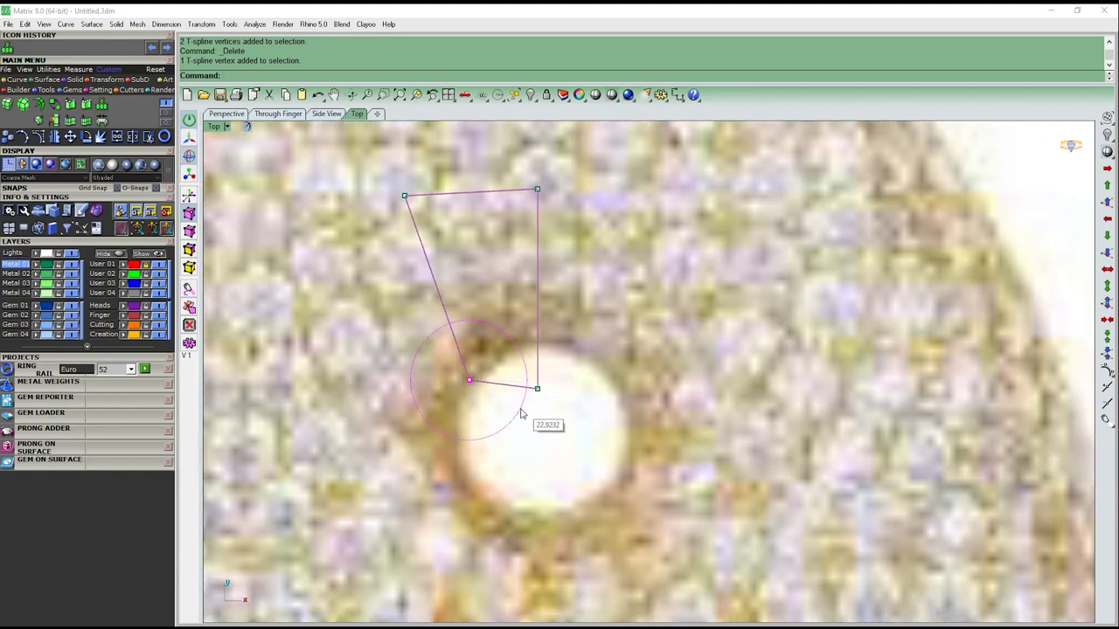
{"action": "left_click", "coordinate": [469, 380]}
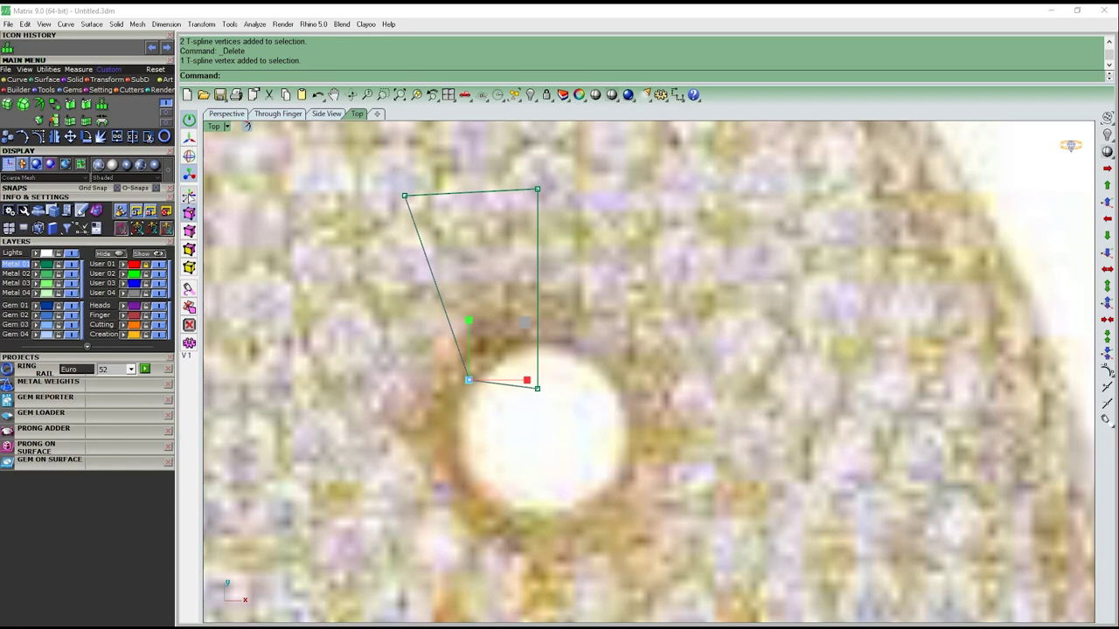
{"action": "left_click", "coordinate": [189, 173]}
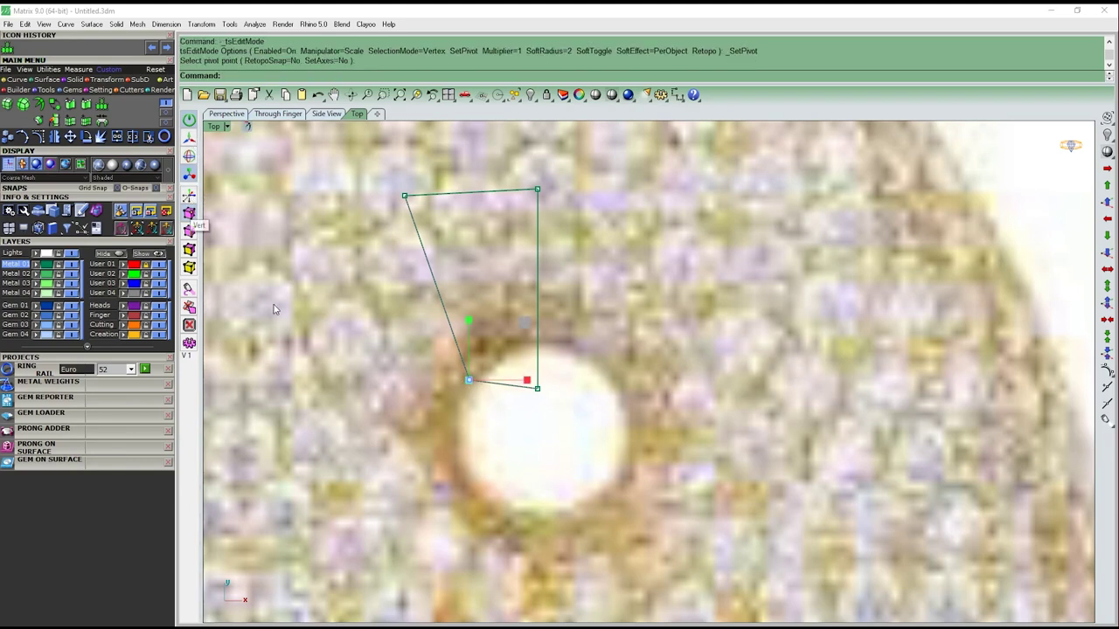
{"action": "left_click", "coordinate": [189, 137]}
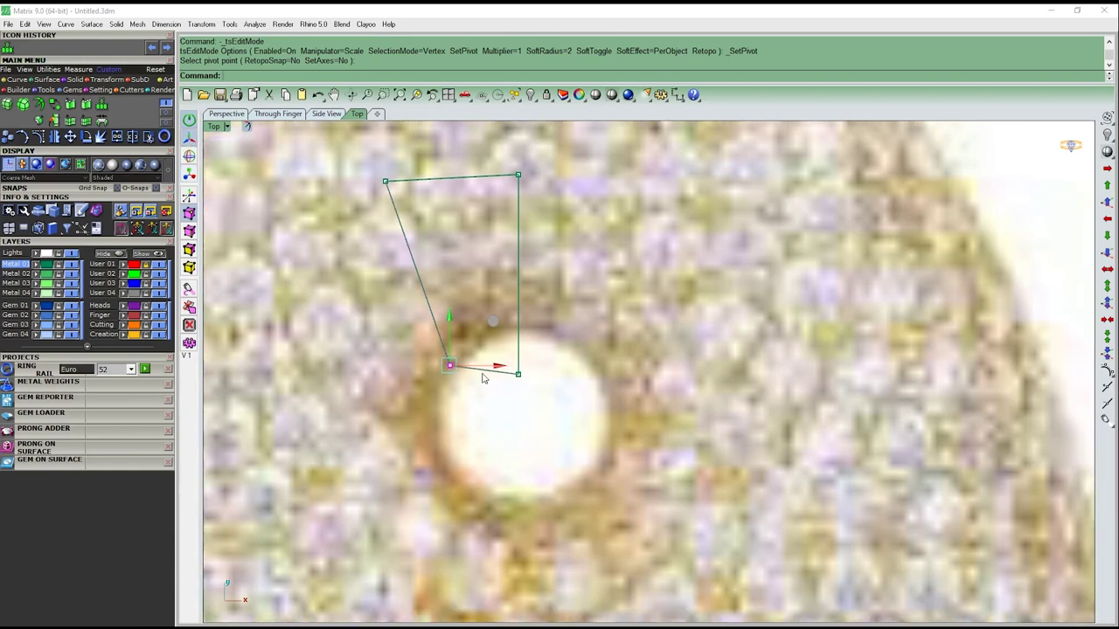
{"action": "left_click", "coordinate": [404, 329]}
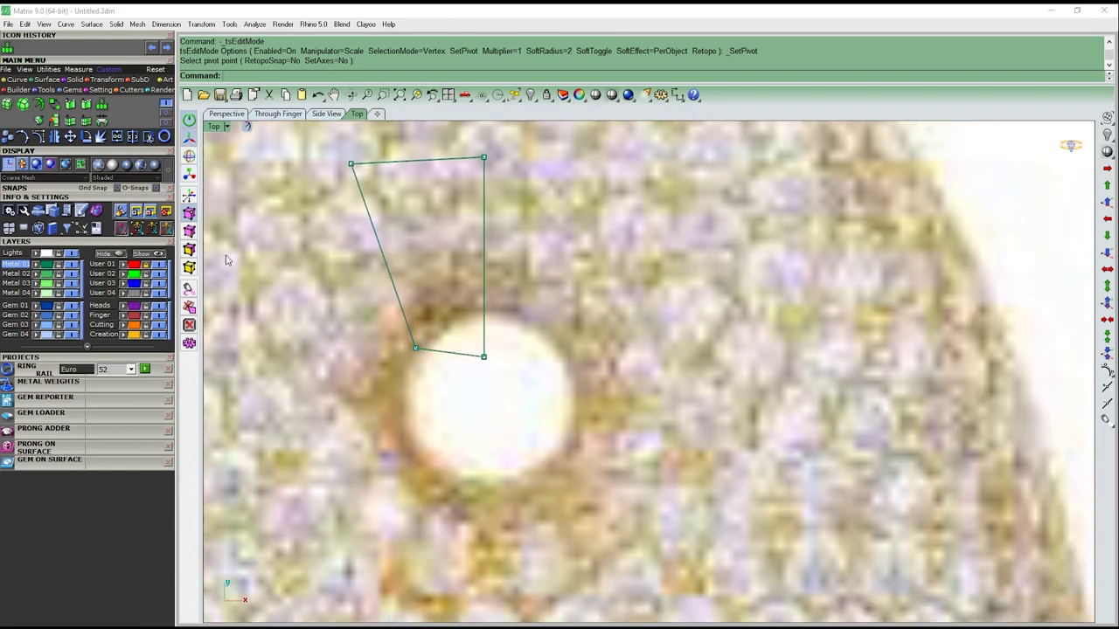
{"action": "left_click", "coordinate": [191, 214]}
Toggle control points and try selecting the quad's top edge, bottom edge and whole face
{"action": "left_click", "coordinate": [189, 213]}
{"action": "left_click", "coordinate": [190, 232]}
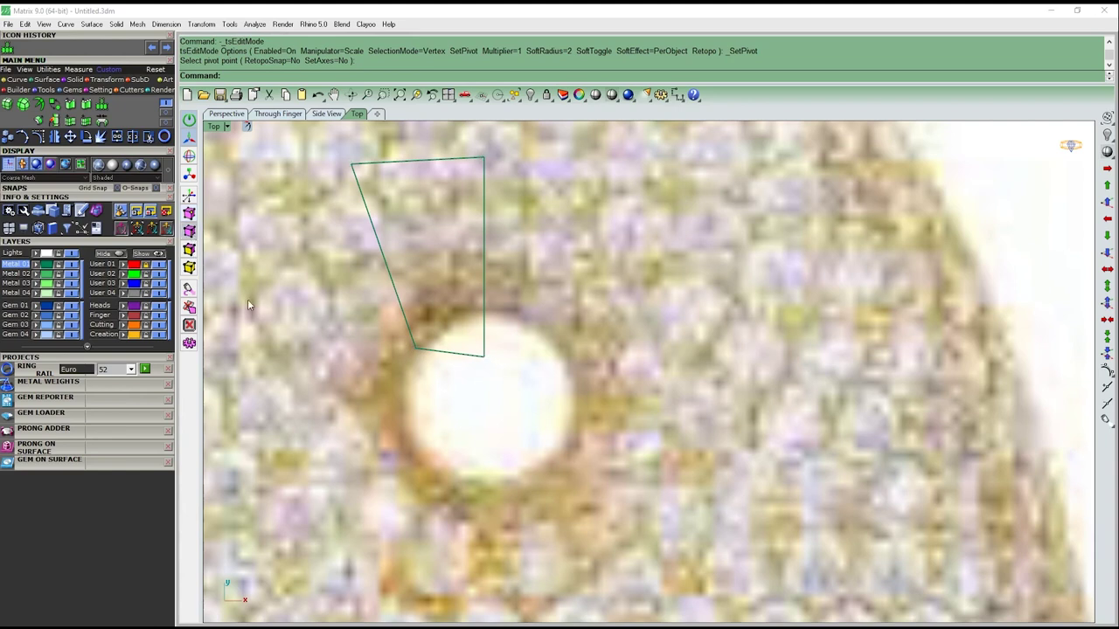
{"action": "left_click", "coordinate": [378, 240]}
{"action": "left_click", "coordinate": [393, 164]}
{"action": "left_click", "coordinate": [440, 352]}
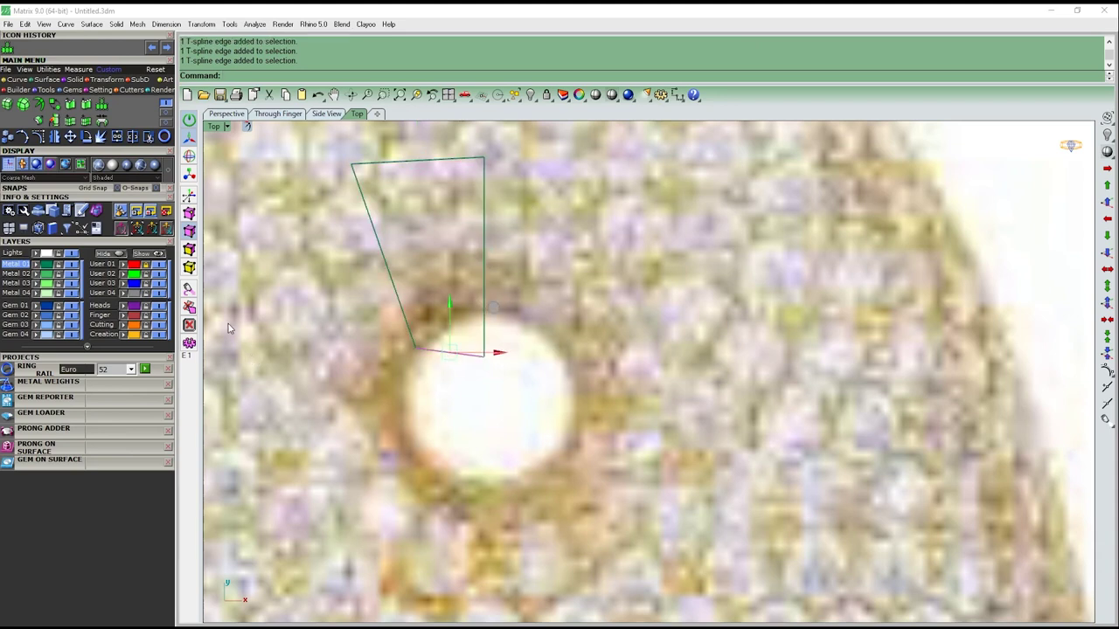
{"action": "left_click", "coordinate": [191, 252]}
{"action": "left_click", "coordinate": [442, 245]}
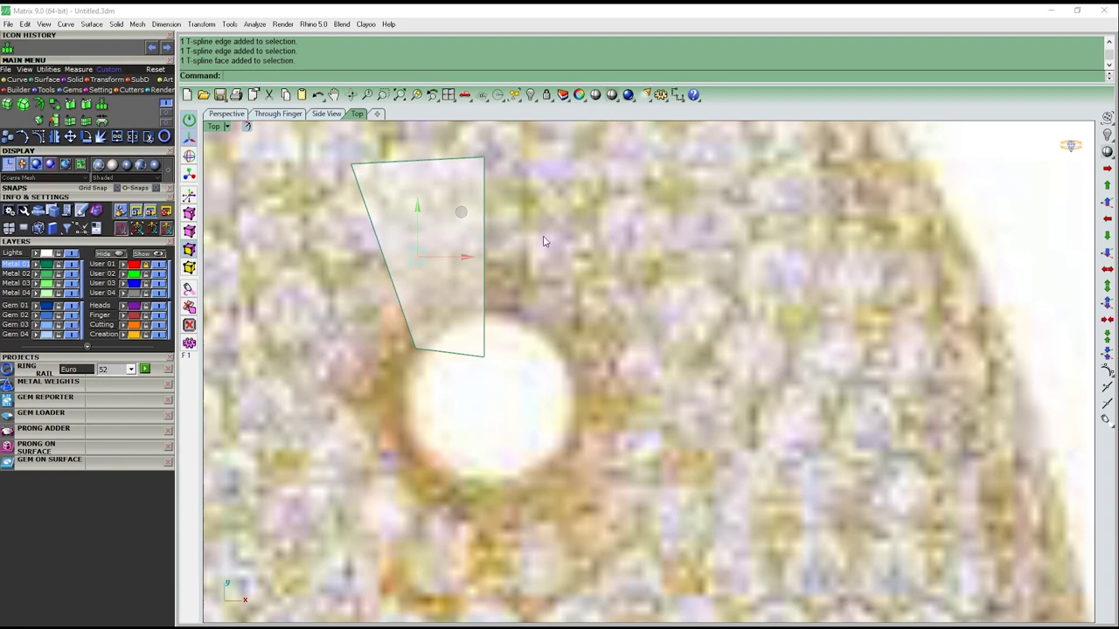
{"action": "right_click_drag", "start_coordinate": [543, 241], "coordinate": [609, 275]}
{"action": "left_click", "coordinate": [283, 510]}
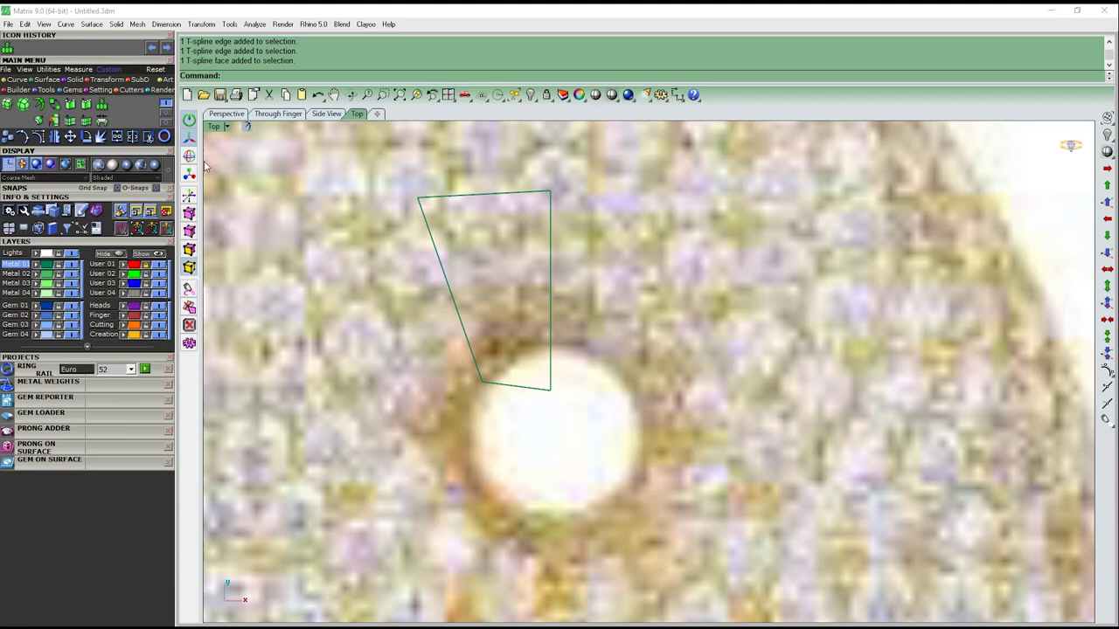
Show the control points again, test-select corner points, and launch tsAppend
{"action": "right_click_drag", "start_coordinate": [535, 336], "coordinate": [515, 344]}
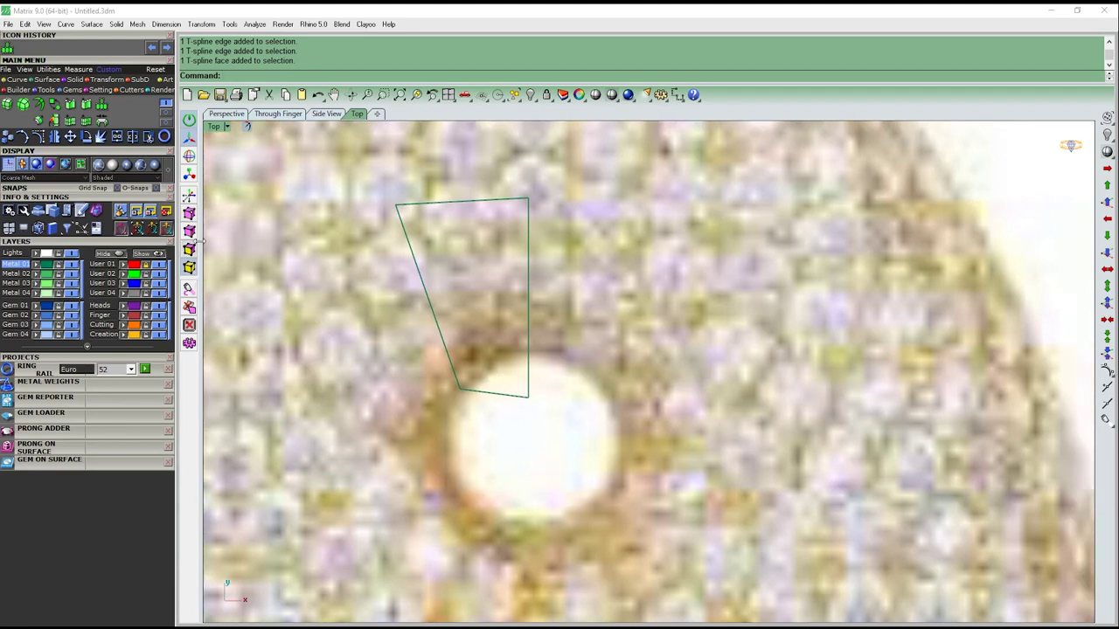
{"action": "left_click", "coordinate": [189, 267]}
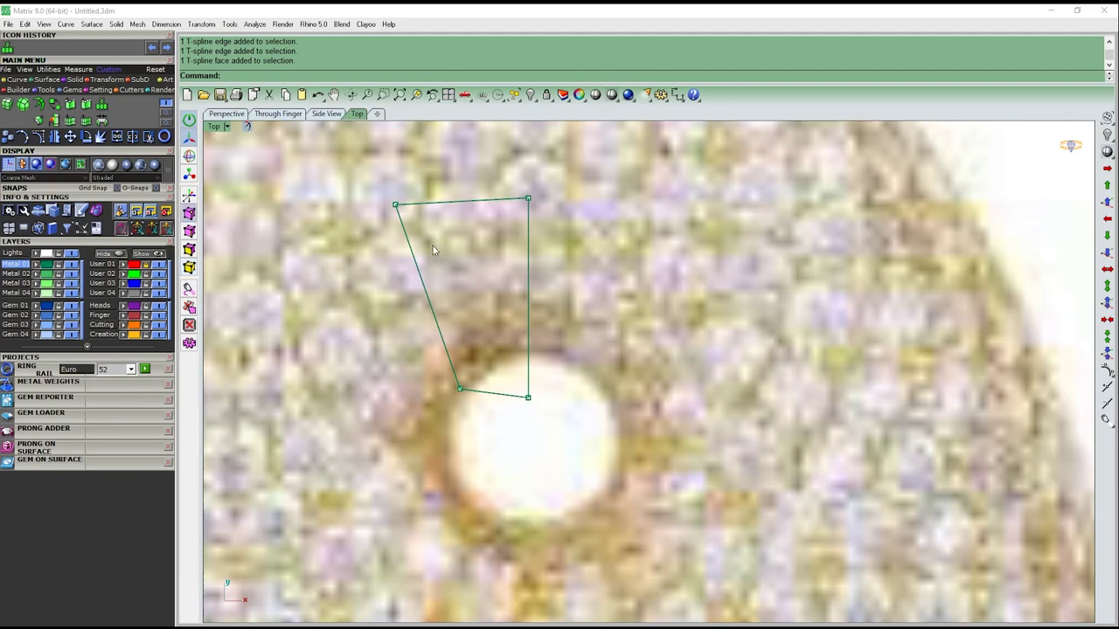
{"action": "right_click_drag", "start_coordinate": [370, 318], "coordinate": [413, 353]}
{"action": "right_click_drag", "start_coordinate": [545, 352], "coordinate": [537, 274]}
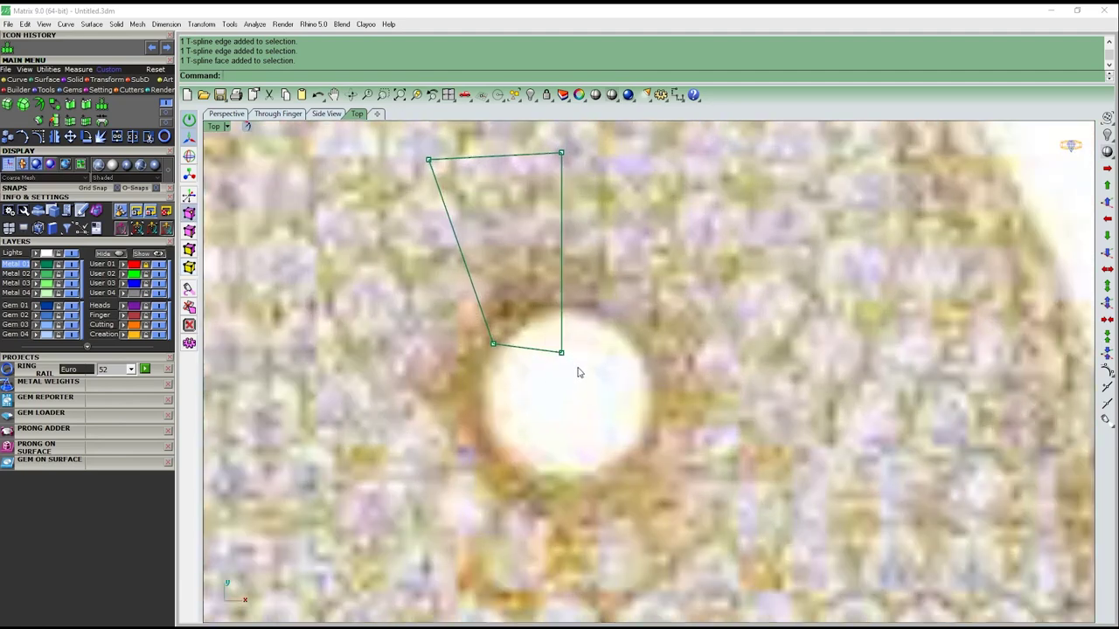
{"action": "left_click", "coordinate": [564, 277]}
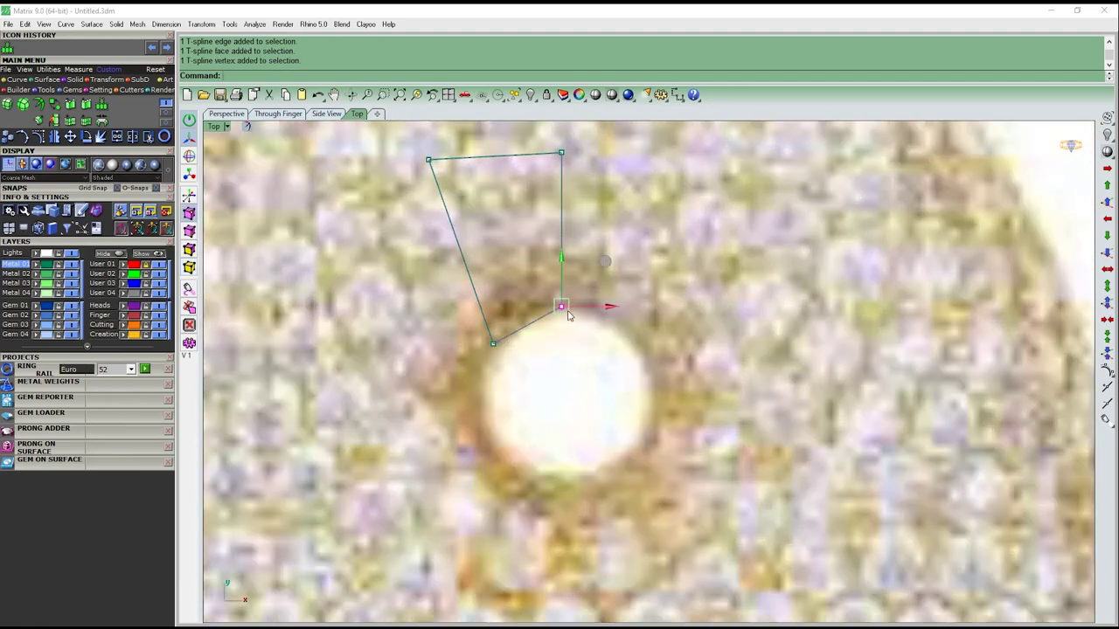
{"action": "scroll", "coordinate": [516, 367], "scroll_direction": "up", "scroll_amount": 2}
{"action": "left_click", "coordinate": [479, 335]}
{"action": "scroll", "coordinate": [489, 303], "scroll_direction": "down", "scroll_amount": 3}
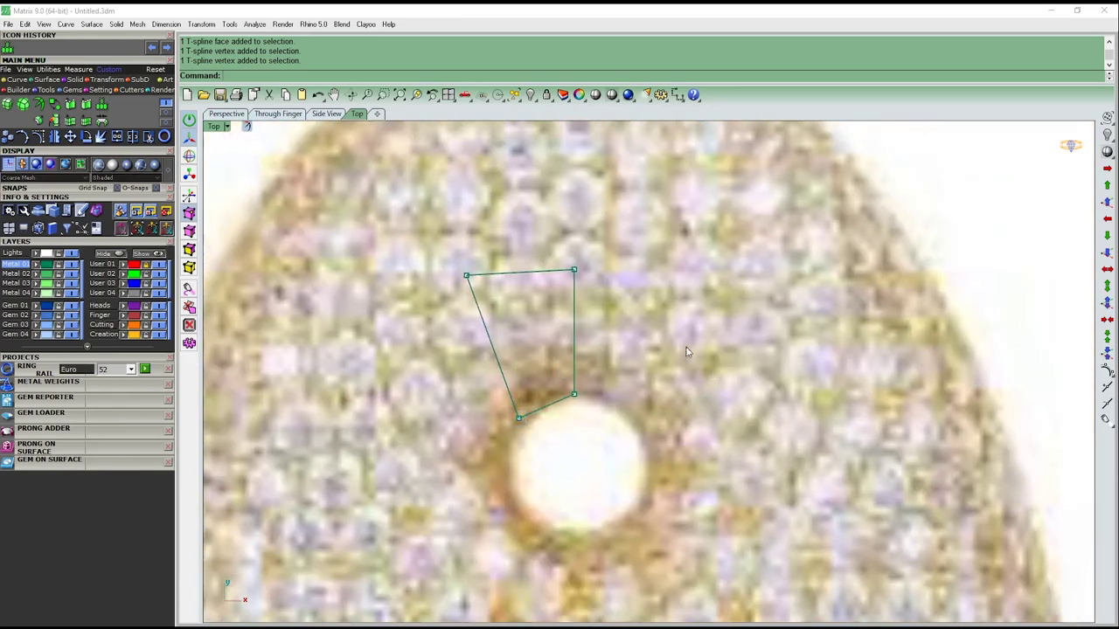
{"action": "left_click", "coordinate": [514, 342]}
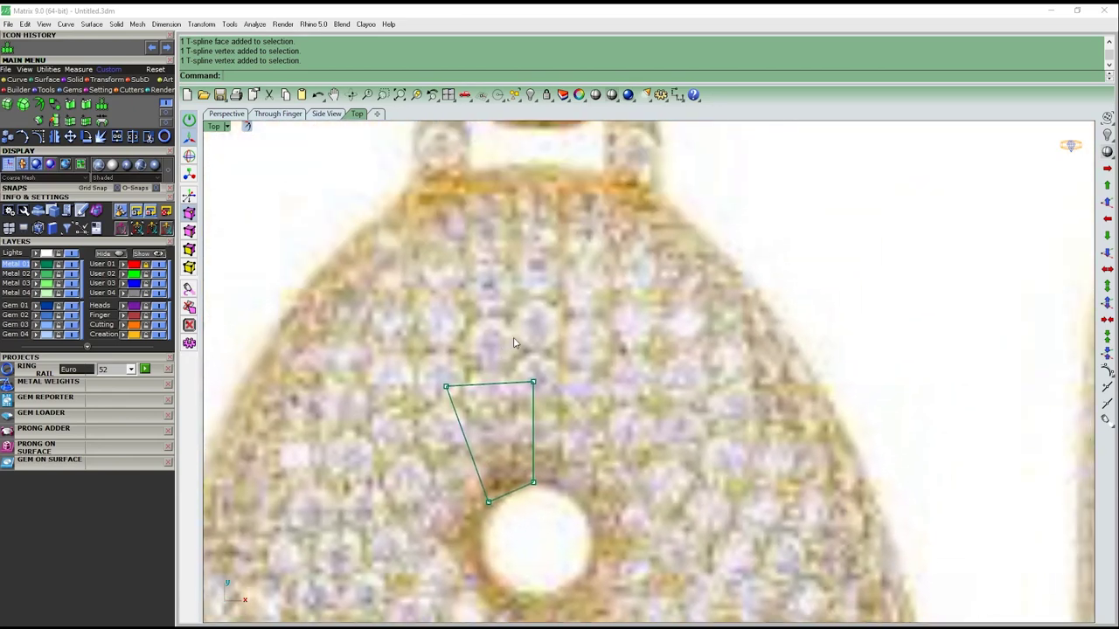
{"action": "left_click", "coordinate": [105, 105]}
Append two quad faces stacked up the A's arm toward the bail
{"action": "left_click", "coordinate": [533, 380]}
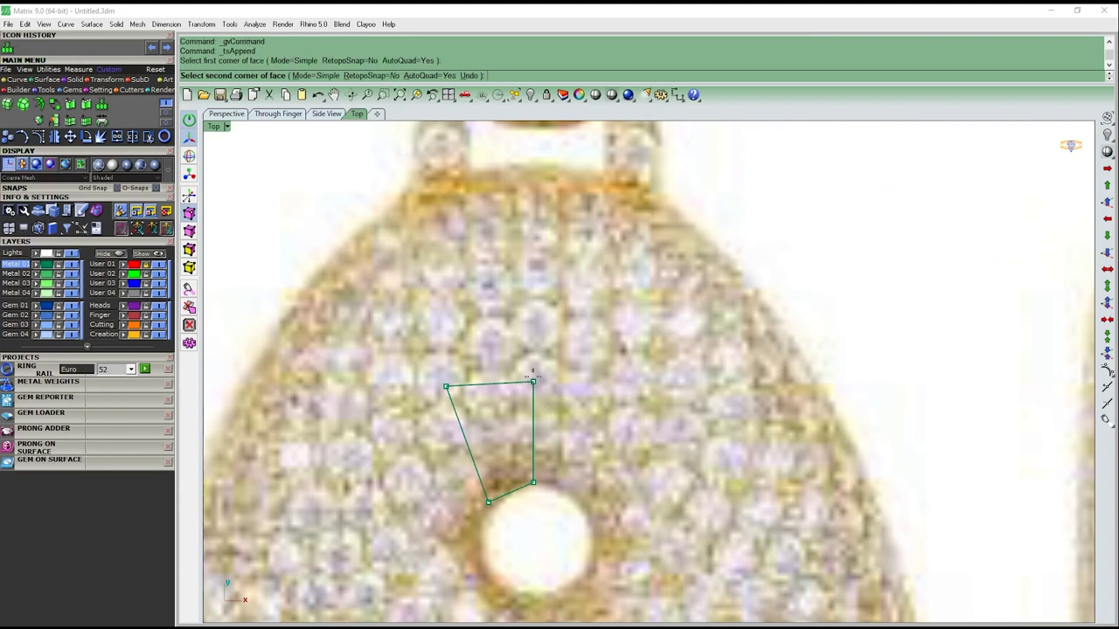
{"action": "left_click", "coordinate": [533, 273]}
{"action": "left_click", "coordinate": [421, 284]}
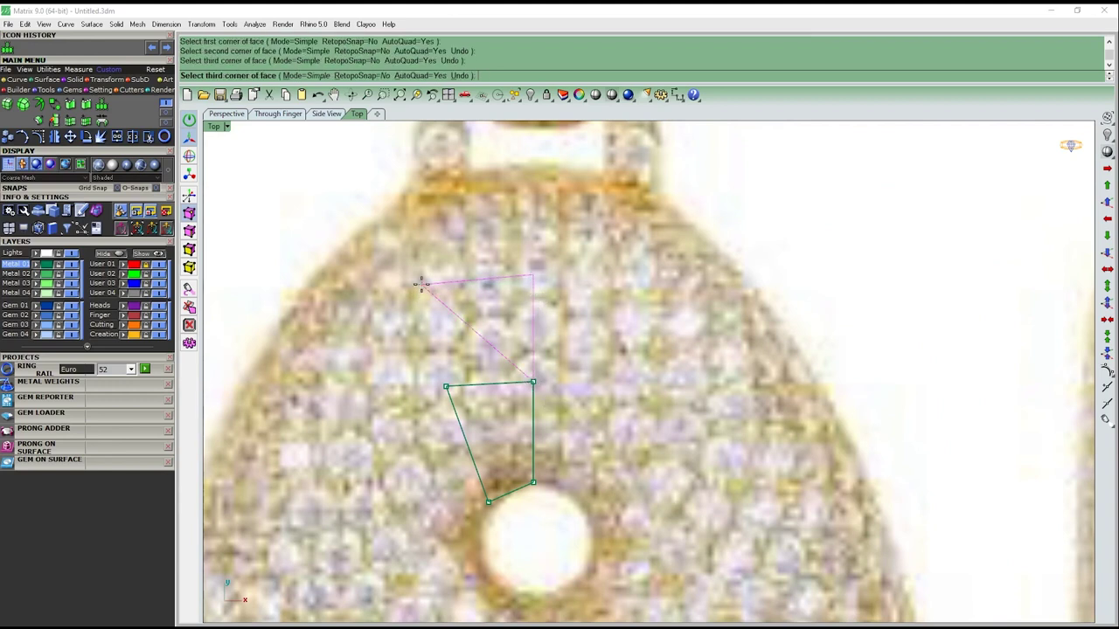
{"action": "left_click", "coordinate": [447, 386]}
{"action": "right_click_drag", "start_coordinate": [533, 261], "coordinate": [577, 293]}
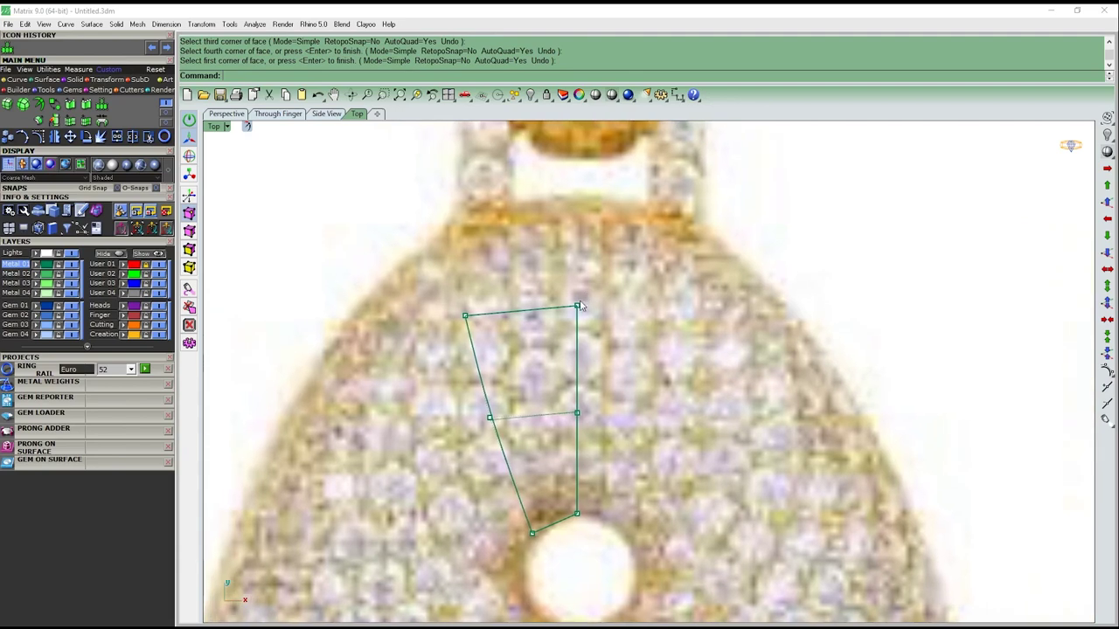
{"action": "left_click", "coordinate": [578, 294]}
{"action": "left_click", "coordinate": [575, 200]}
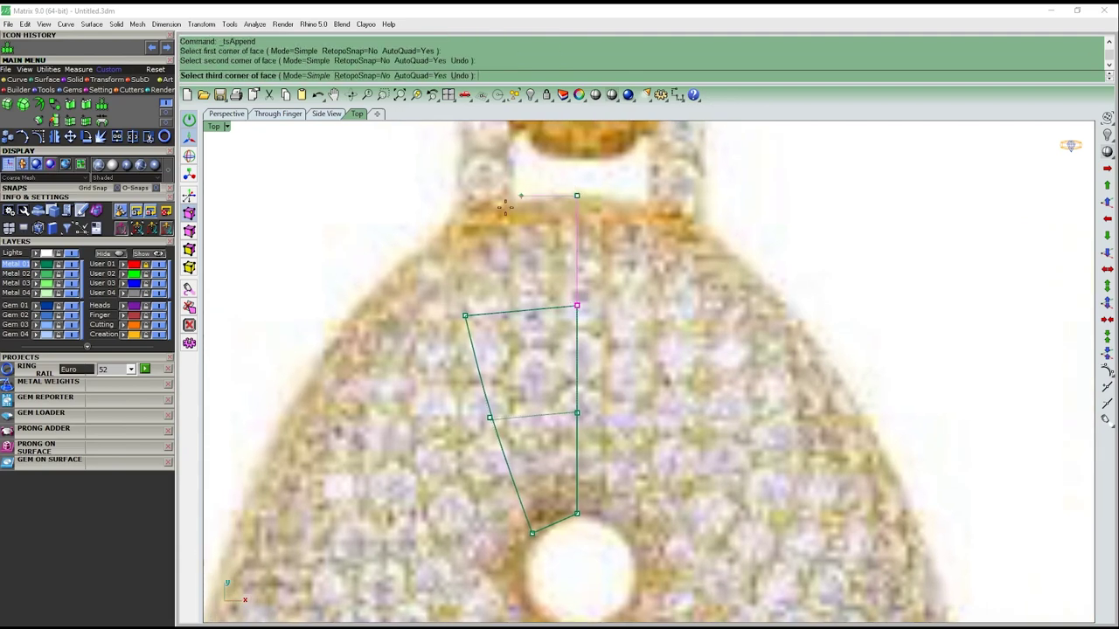
{"action": "left_click", "coordinate": [451, 220]}
{"action": "left_click", "coordinate": [466, 316]}
{"action": "key", "text": "Return"}
Append a quad face from the top-left vertex out to the A's left edge
{"action": "scroll", "coordinate": [495, 283], "scroll_direction": "down", "scroll_amount": 3}
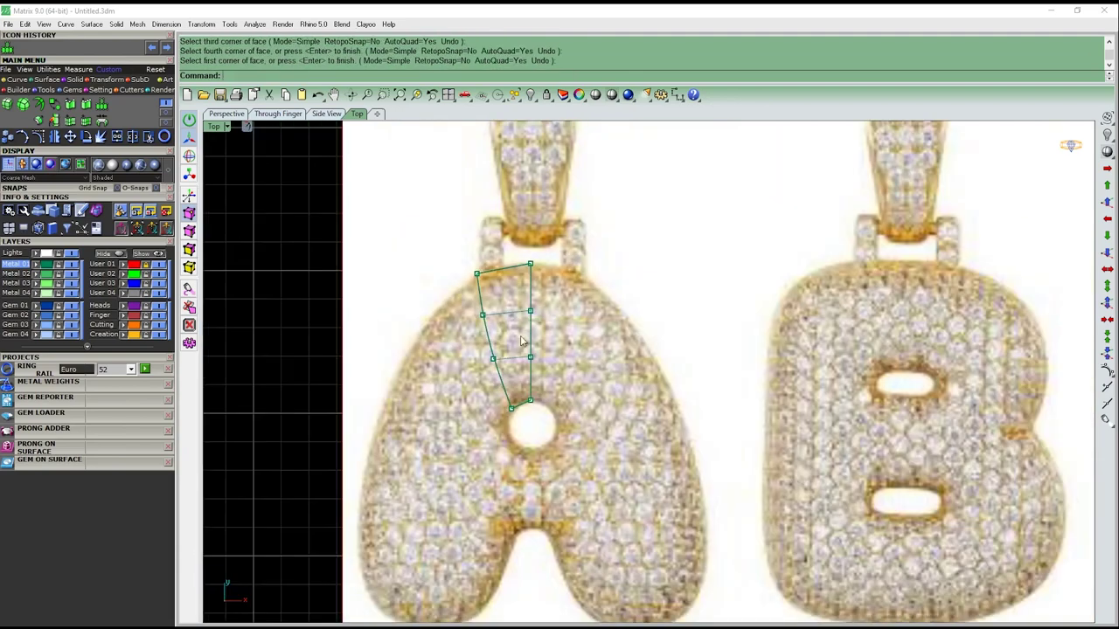
{"action": "right_click_drag", "start_coordinate": [536, 332], "coordinate": [539, 245]}
{"action": "scroll", "coordinate": [463, 254], "scroll_direction": "up", "scroll_amount": 2}
{"action": "key", "text": "Return"}
{"action": "scroll", "coordinate": [477, 187], "scroll_direction": "up", "scroll_amount": 3}
{"action": "left_click", "coordinate": [476, 188]}
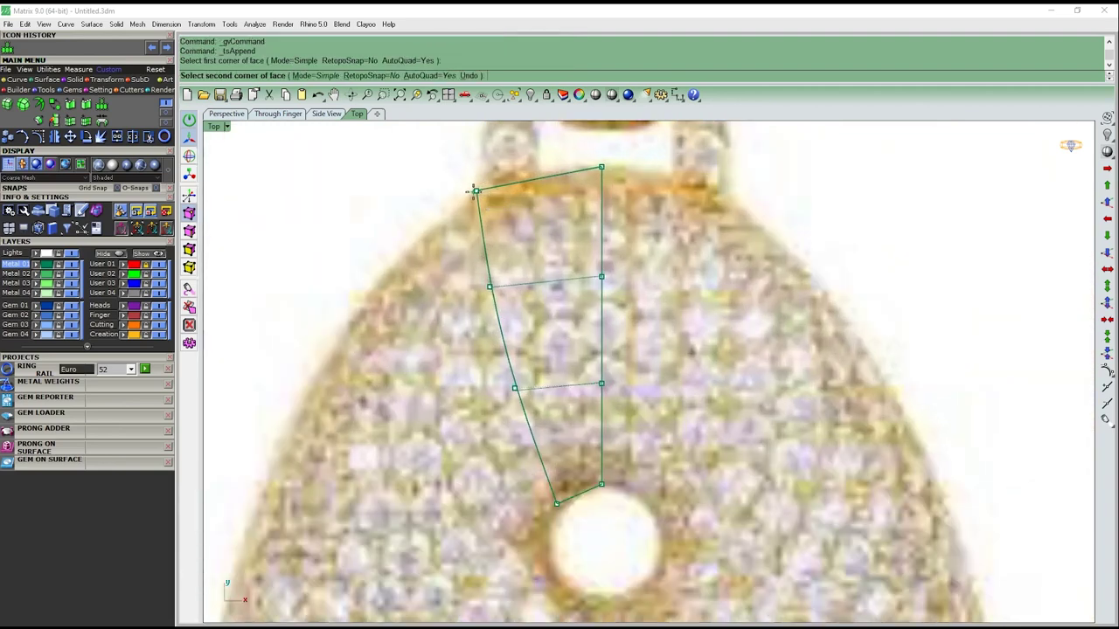
{"action": "left_click", "coordinate": [369, 294]}
{"action": "left_click", "coordinate": [437, 360]}
{"action": "left_click", "coordinate": [489, 287]}
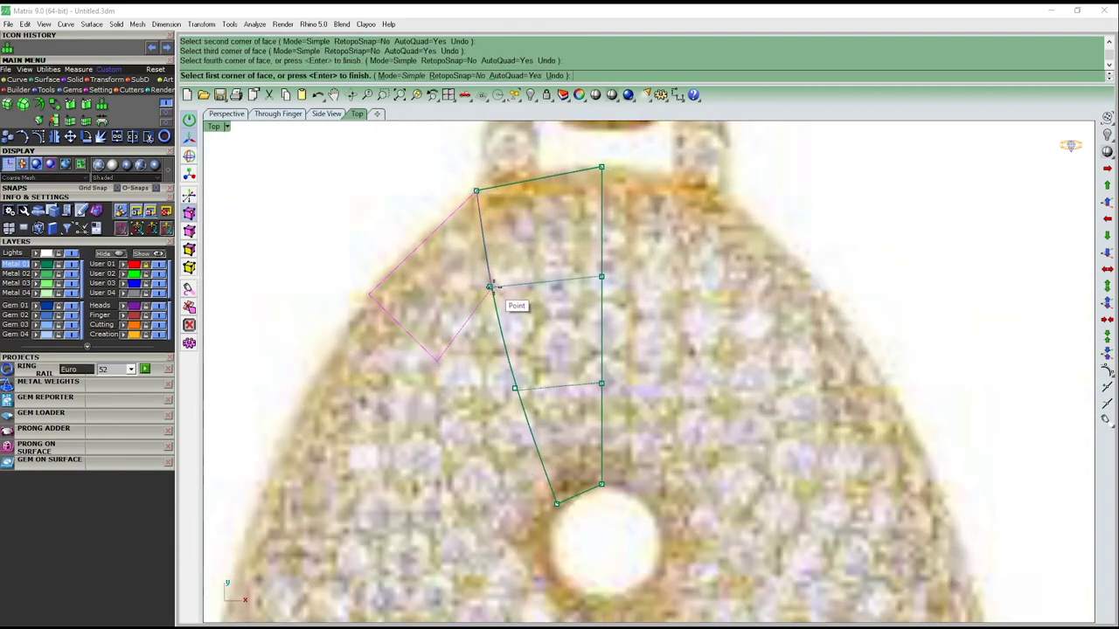
{"action": "key", "text": "Return"}
Recentre the patch and window-select all its vertices
{"action": "right_click_drag", "start_coordinate": [484, 356], "coordinate": [440, 369]}
{"action": "scroll", "coordinate": [413, 343], "scroll_direction": "down", "scroll_amount": 2}
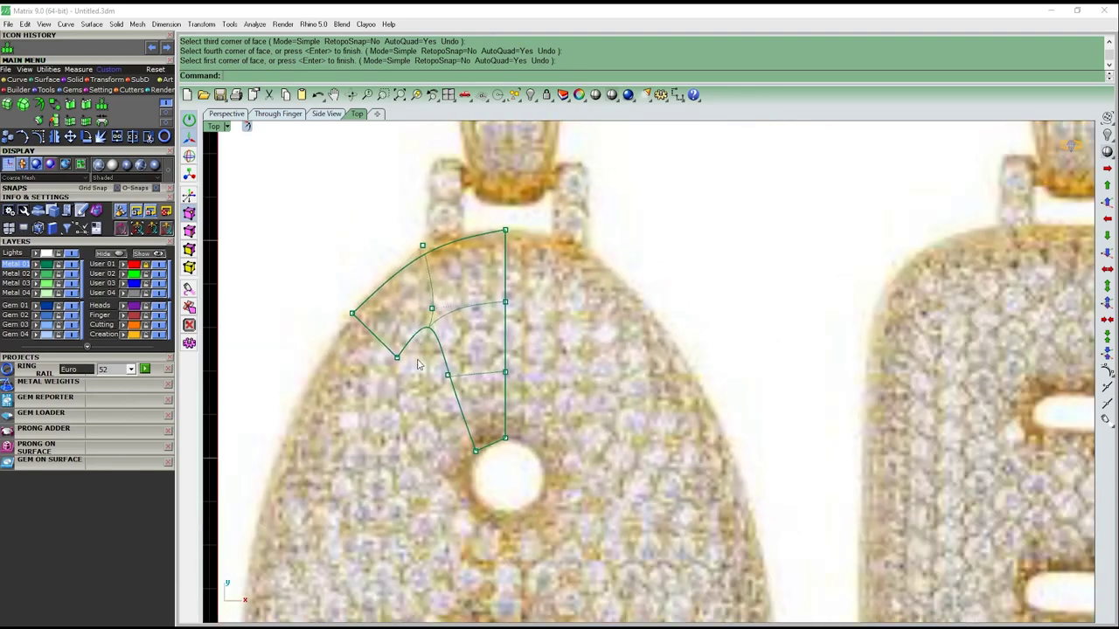
{"action": "left_click_drag", "start_coordinate": [338, 188], "coordinate": [581, 516]}
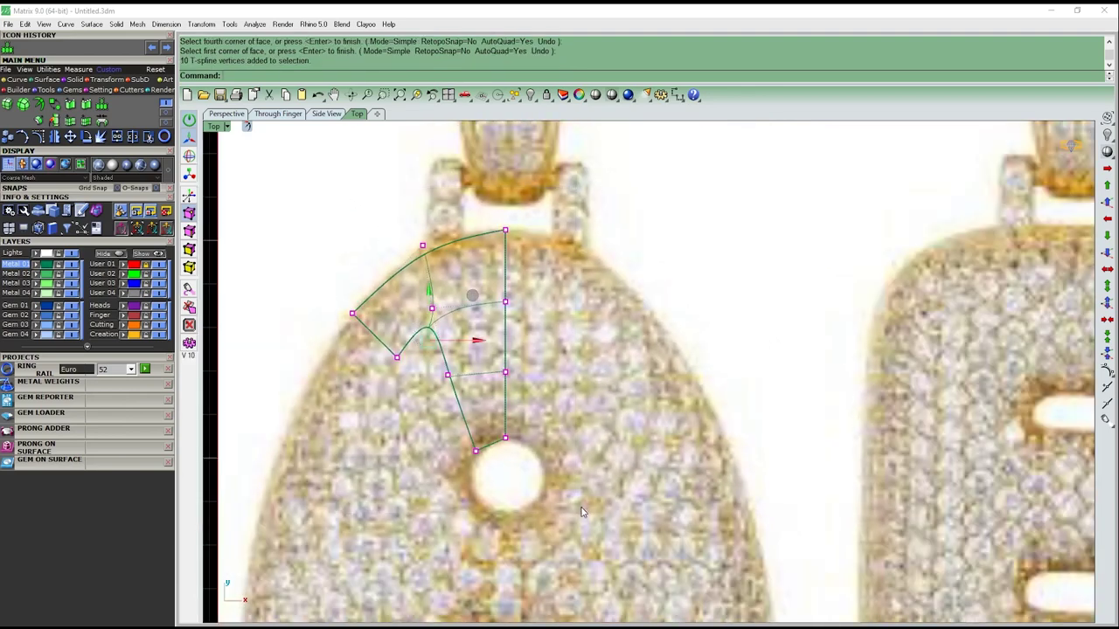
Toggle the cage between smooth and box display, leaving it as a straight-edged box
{"action": "left_click", "coordinate": [56, 105]}
{"action": "scroll", "coordinate": [450, 346], "scroll_direction": "up", "scroll_amount": 3}
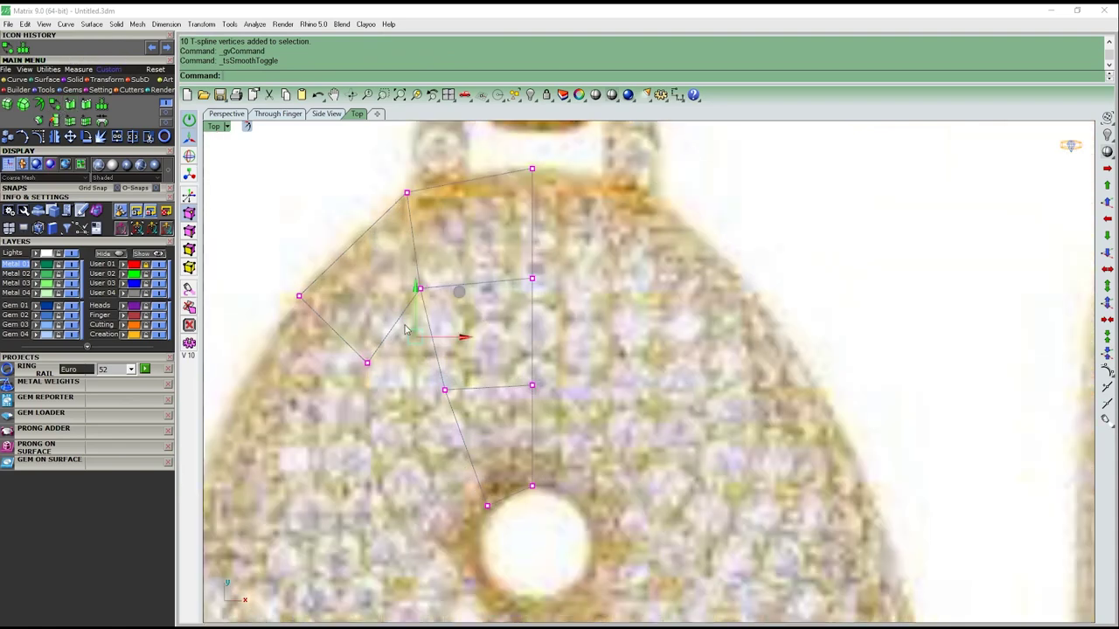
{"action": "left_click", "coordinate": [56, 105]}
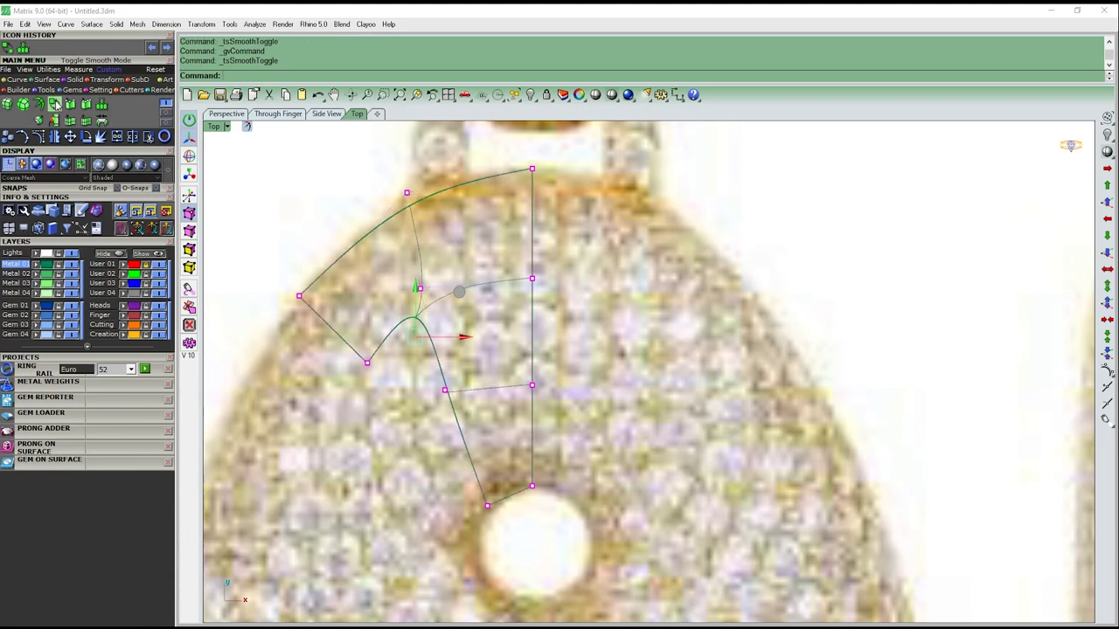
{"action": "left_click", "coordinate": [56, 105]}
{"action": "key", "text": "Escape"}
{"action": "right_click_drag", "start_coordinate": [461, 524], "coordinate": [504, 481]}
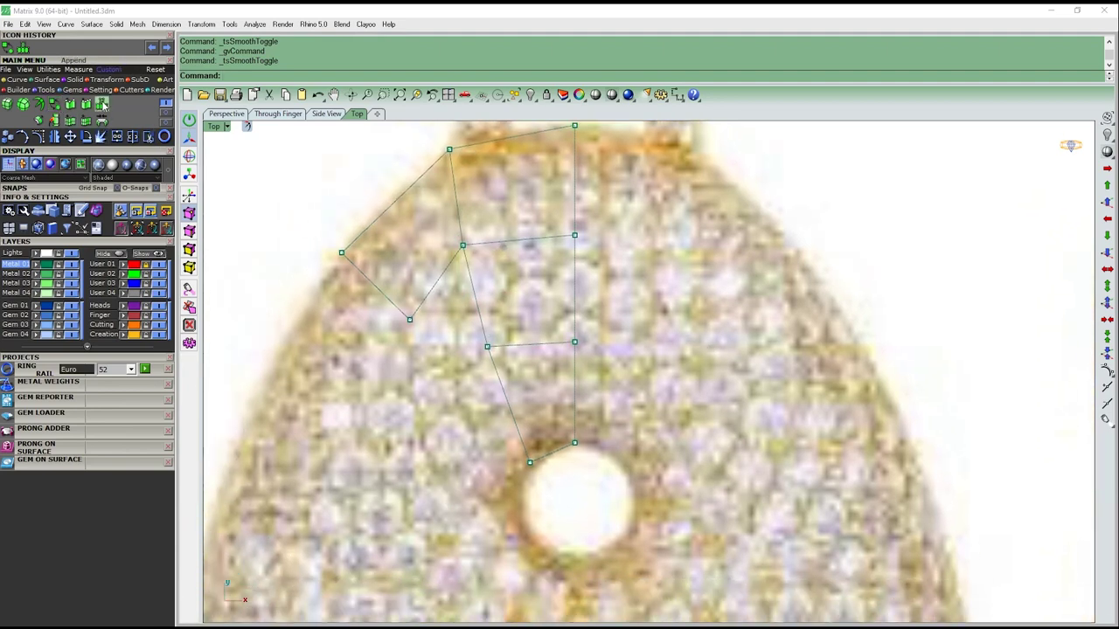
Append a quad from the outer vertex down the A's left edge into the arm
{"action": "left_click", "coordinate": [102, 104]}
{"action": "scroll", "coordinate": [411, 284], "scroll_direction": "down", "scroll_amount": 2}
{"action": "scroll", "coordinate": [420, 287], "scroll_direction": "down", "scroll_amount": 2}
{"action": "scroll", "coordinate": [437, 284], "scroll_direction": "up", "scroll_amount": 2}
{"action": "scroll", "coordinate": [466, 282], "scroll_direction": "up", "scroll_amount": 1}
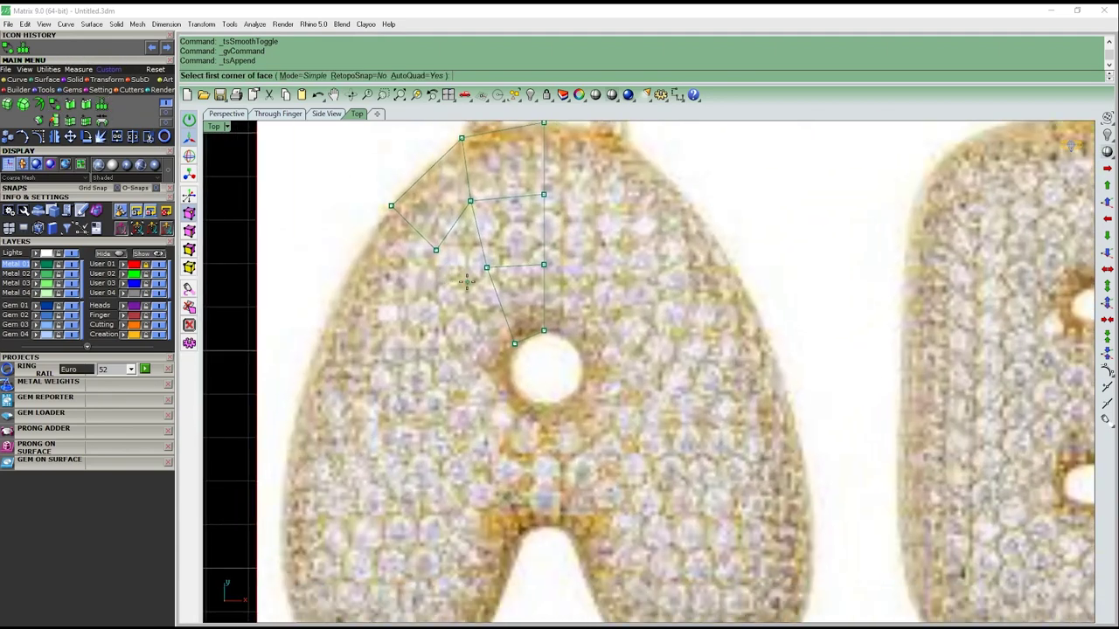
{"action": "scroll", "coordinate": [466, 281], "scroll_direction": "up", "scroll_amount": 1}
{"action": "left_click", "coordinate": [378, 190]}
{"action": "left_click", "coordinate": [322, 295]}
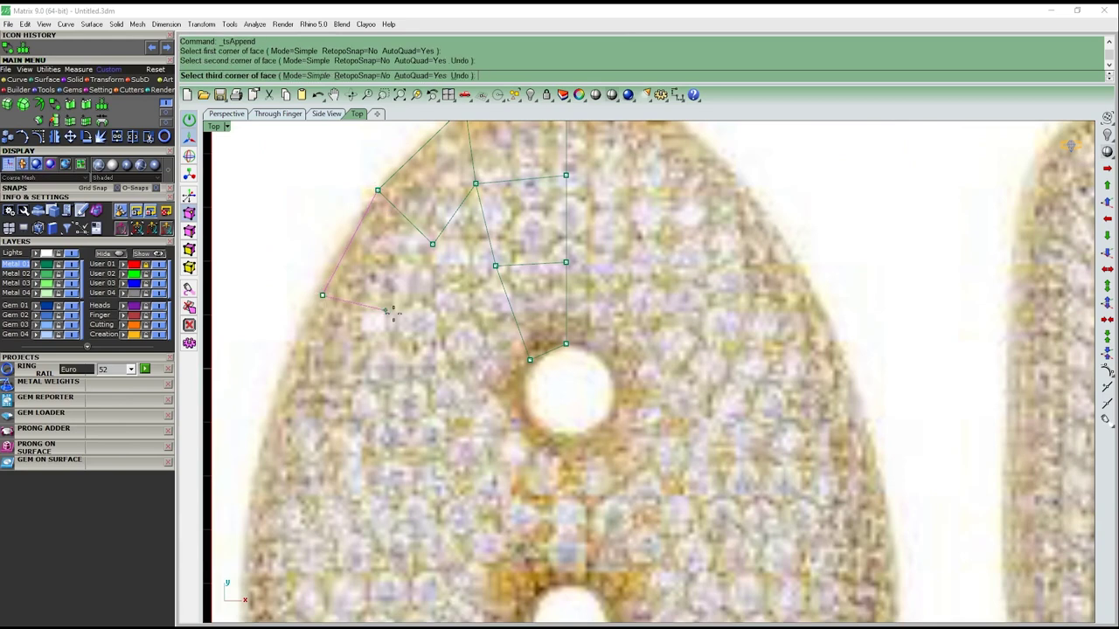
{"action": "left_click", "coordinate": [391, 322]}
{"action": "left_click", "coordinate": [432, 244]}
Append a second quad further down the left edge, closing it inside the arm
{"action": "right_click_drag", "start_coordinate": [440, 259], "coordinate": [382, 294]}
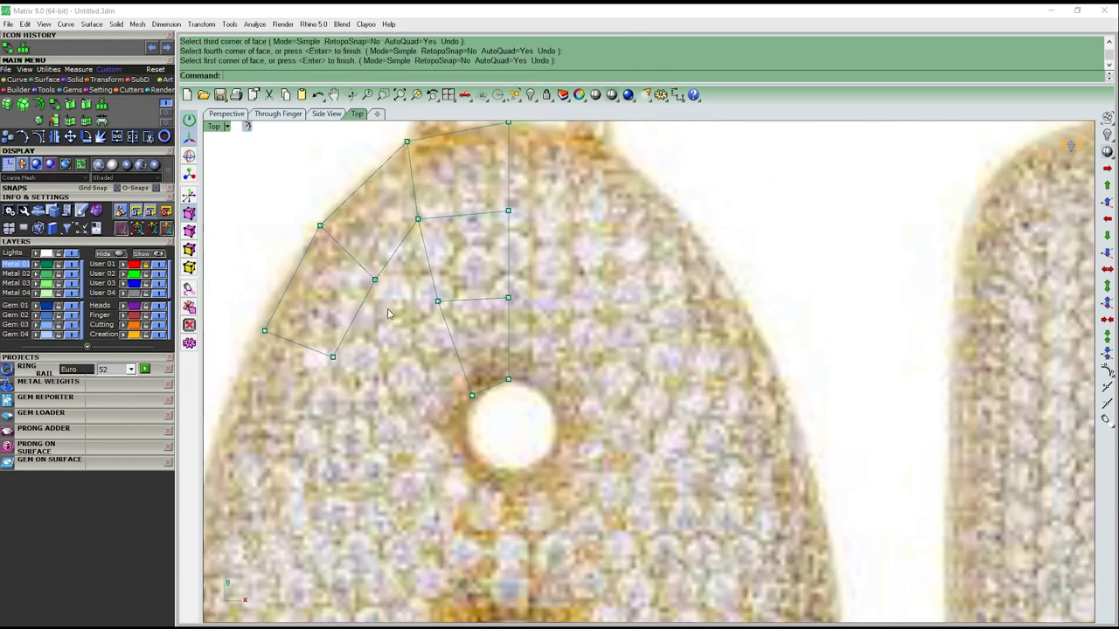
{"action": "left_click", "coordinate": [375, 280]}
{"action": "scroll", "coordinate": [411, 322], "scroll_direction": "up", "scroll_amount": 1}
{"action": "left_click", "coordinate": [411, 314]}
{"action": "left_click", "coordinate": [443, 297]}
{"action": "left_click", "coordinate": [420, 191]}
{"action": "left_click", "coordinate": [366, 269]}
{"action": "key", "text": "Escape"}
Check the new face's inner vertex, then select the two vertices beside the hole
{"action": "scroll", "coordinate": [438, 293], "scroll_direction": "up", "scroll_amount": 1}
{"action": "scroll", "coordinate": [439, 294], "scroll_direction": "down", "scroll_amount": 1}
{"action": "left_click", "coordinate": [368, 387]}
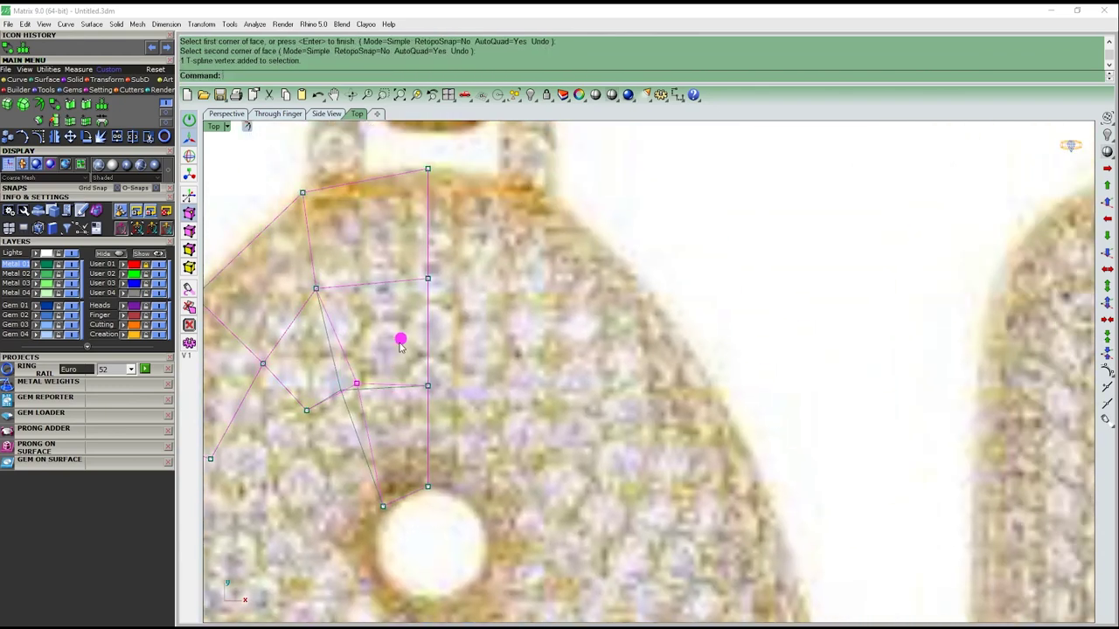
{"action": "key", "text": "Escape"}
{"action": "scroll", "coordinate": [367, 376], "scroll_direction": "down", "scroll_amount": 2}
{"action": "key", "text": "Return"}
{"action": "key", "text": "Escape"}
{"action": "left_click_drag", "start_coordinate": [453, 429], "coordinate": [549, 367]}
{"action": "right_click_drag", "start_coordinate": [528, 389], "coordinate": [455, 452]}
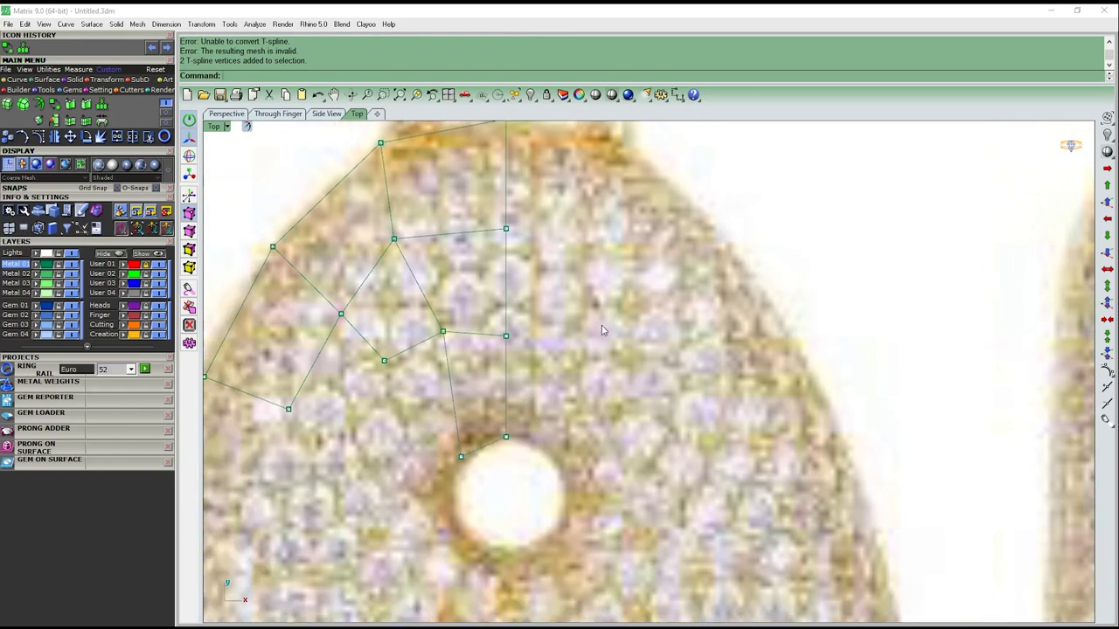
Weld the two vertices above the hole into one and nudge it up-right onto the hole's rim
{"action": "scroll", "coordinate": [601, 325], "scroll_direction": "up", "scroll_amount": 2}
{"action": "left_click_drag", "start_coordinate": [451, 462], "coordinate": [567, 368]}
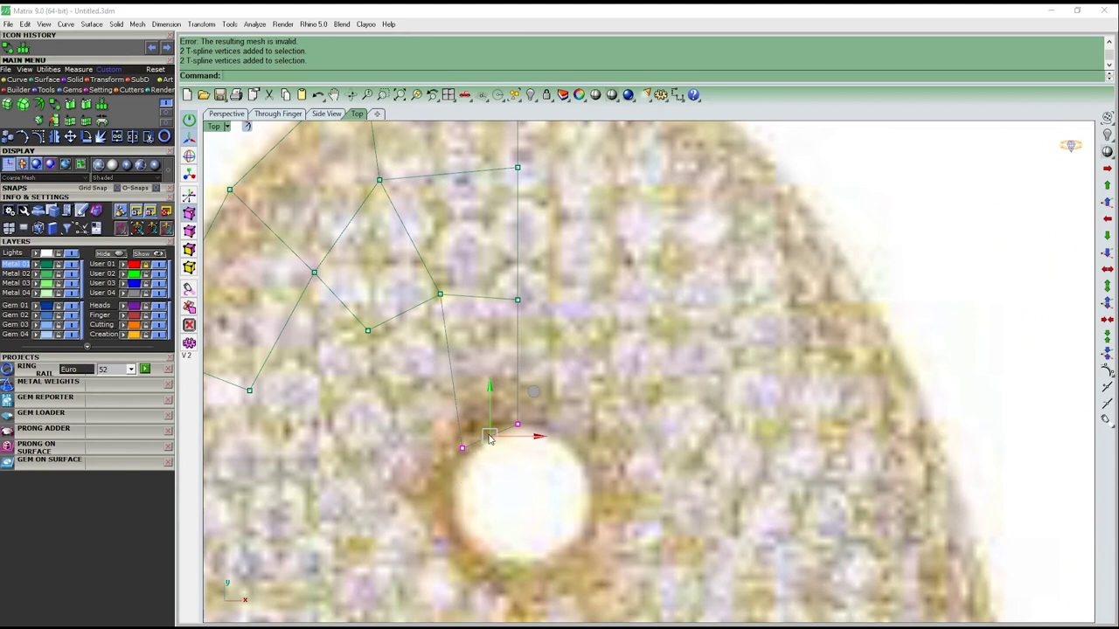
{"action": "left_click", "coordinate": [54, 122]}
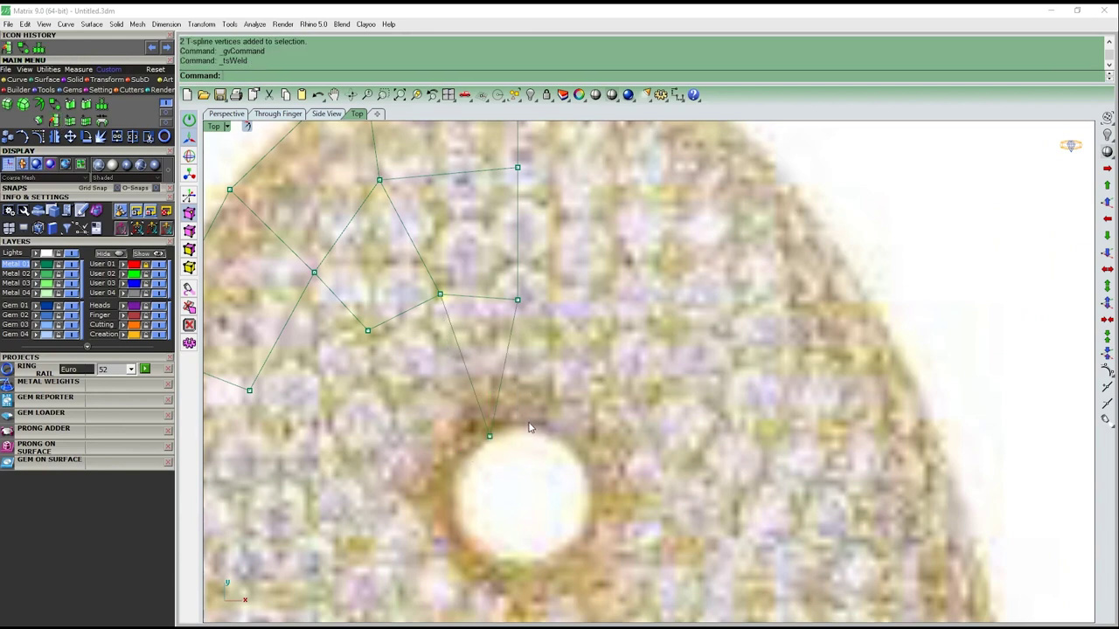
{"action": "left_click", "coordinate": [490, 435]}
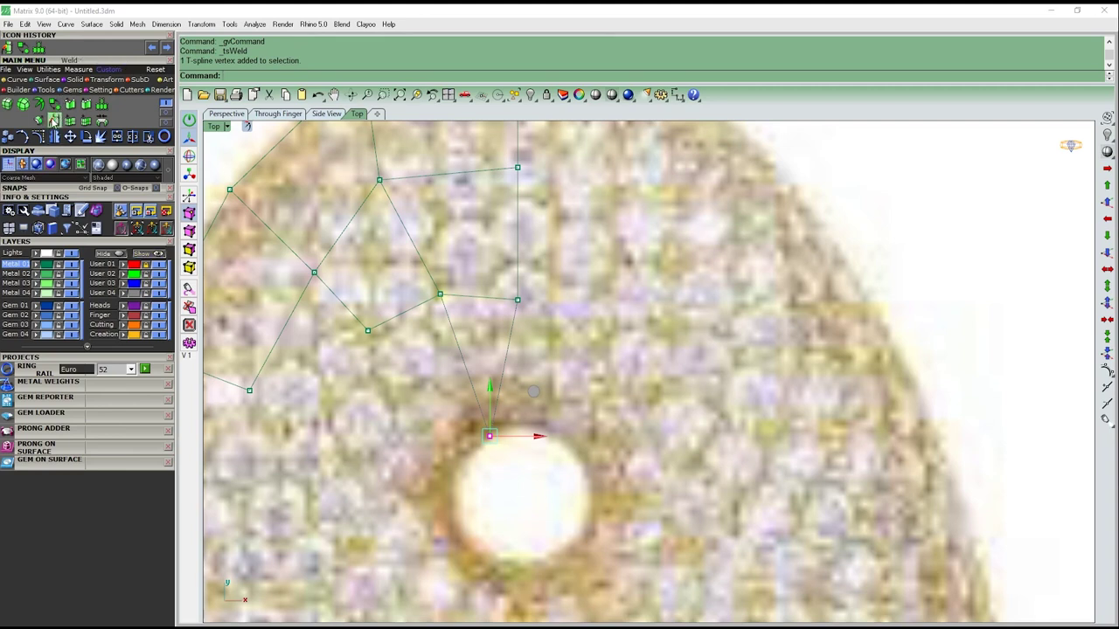
{"action": "left_click", "coordinate": [620, 361]}
{"action": "left_click", "coordinate": [489, 435]}
{"action": "left_click_drag", "start_coordinate": [525, 405], "coordinate": [560, 378]}
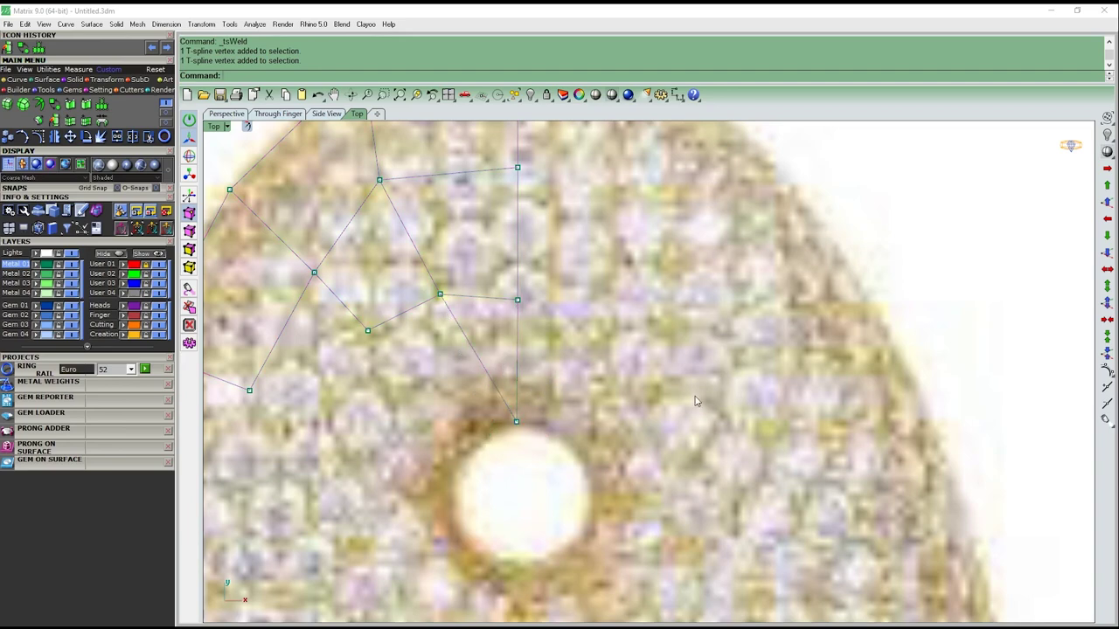
{"action": "scroll", "coordinate": [699, 341], "scroll_direction": "down", "scroll_amount": 3}
{"action": "scroll", "coordinate": [450, 429], "scroll_direction": "up", "scroll_amount": 1}
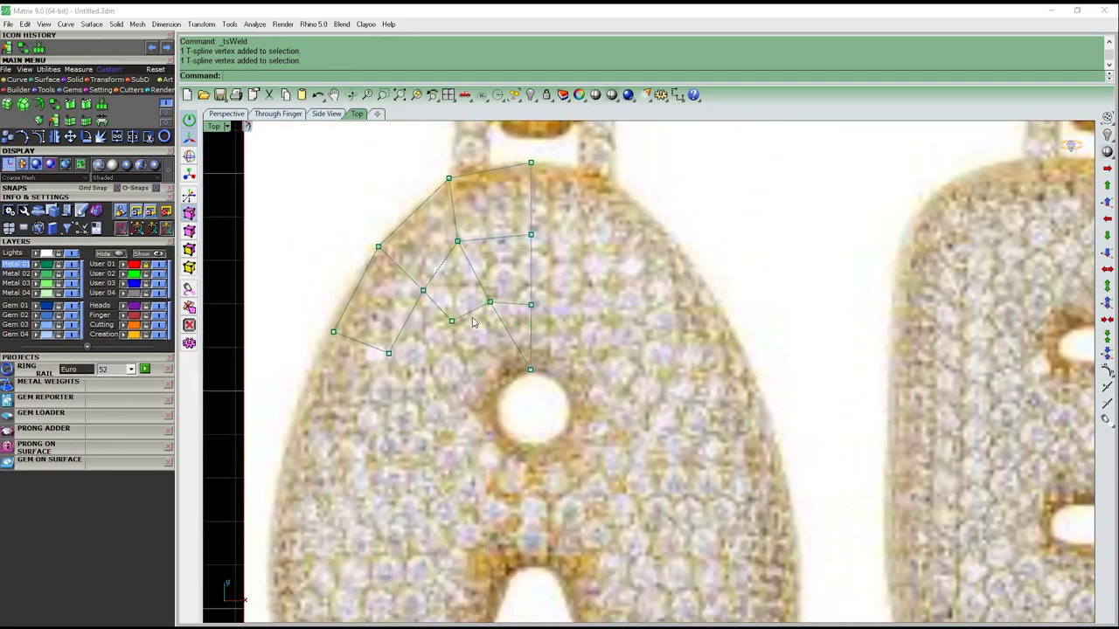
{"action": "scroll", "coordinate": [467, 327], "scroll_direction": "up", "scroll_amount": 1}
{"action": "scroll", "coordinate": [493, 301], "scroll_direction": "down", "scroll_amount": 3}
{"action": "scroll", "coordinate": [485, 215], "scroll_direction": "down", "scroll_amount": 1}
{"action": "scroll", "coordinate": [472, 227], "scroll_direction": "down", "scroll_amount": 1}
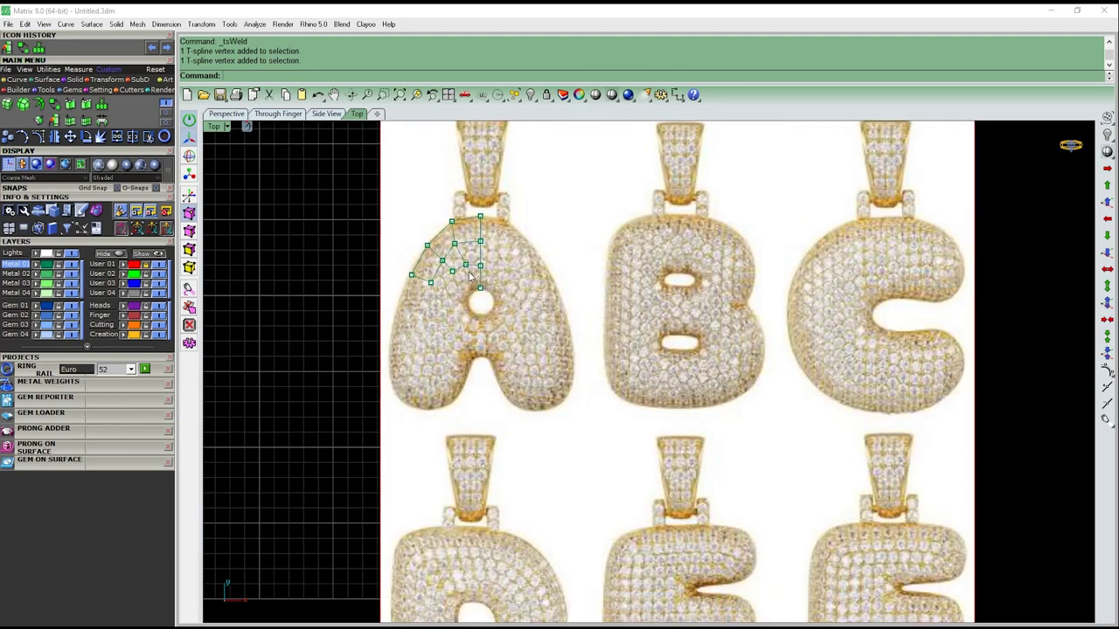
{"action": "scroll", "coordinate": [456, 239], "scroll_direction": "up", "scroll_amount": 1}
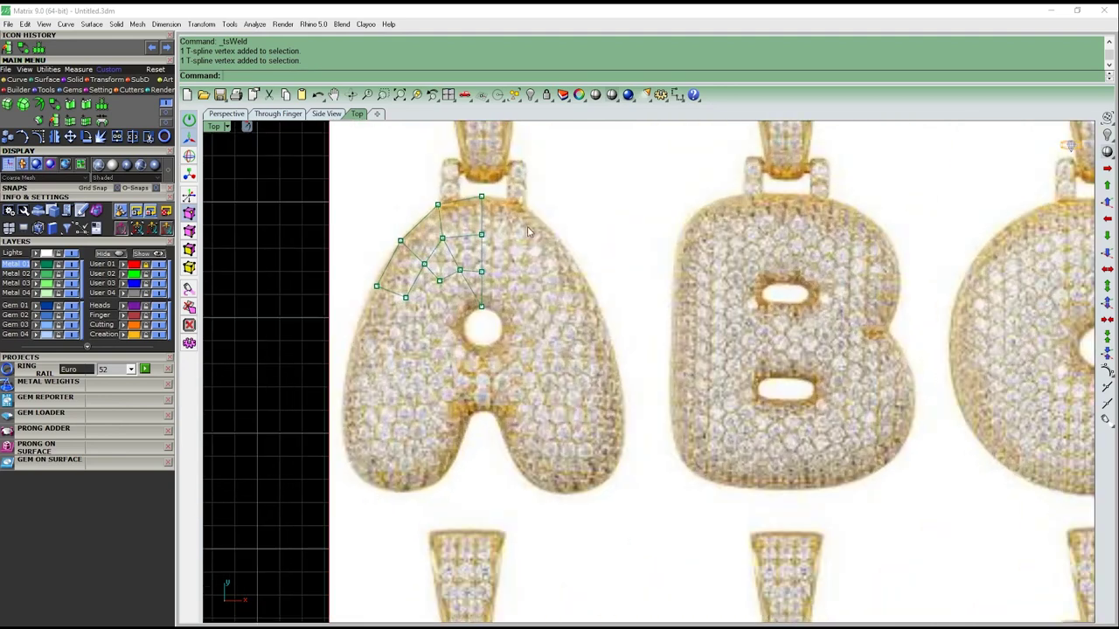
{"action": "scroll", "coordinate": [483, 284], "scroll_direction": "up", "scroll_amount": 1}
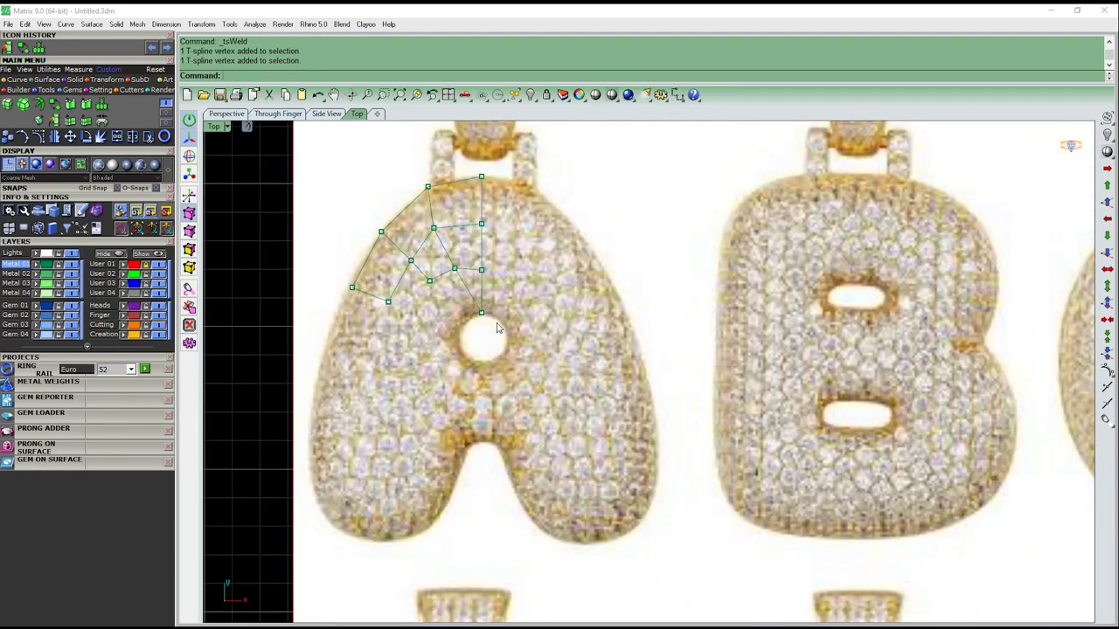
{"action": "scroll", "coordinate": [483, 284], "scroll_direction": "down", "scroll_amount": 1}
{"action": "scroll", "coordinate": [573, 371], "scroll_direction": "up", "scroll_amount": 1}
{"action": "scroll", "coordinate": [572, 370], "scroll_direction": "up", "scroll_amount": 2}
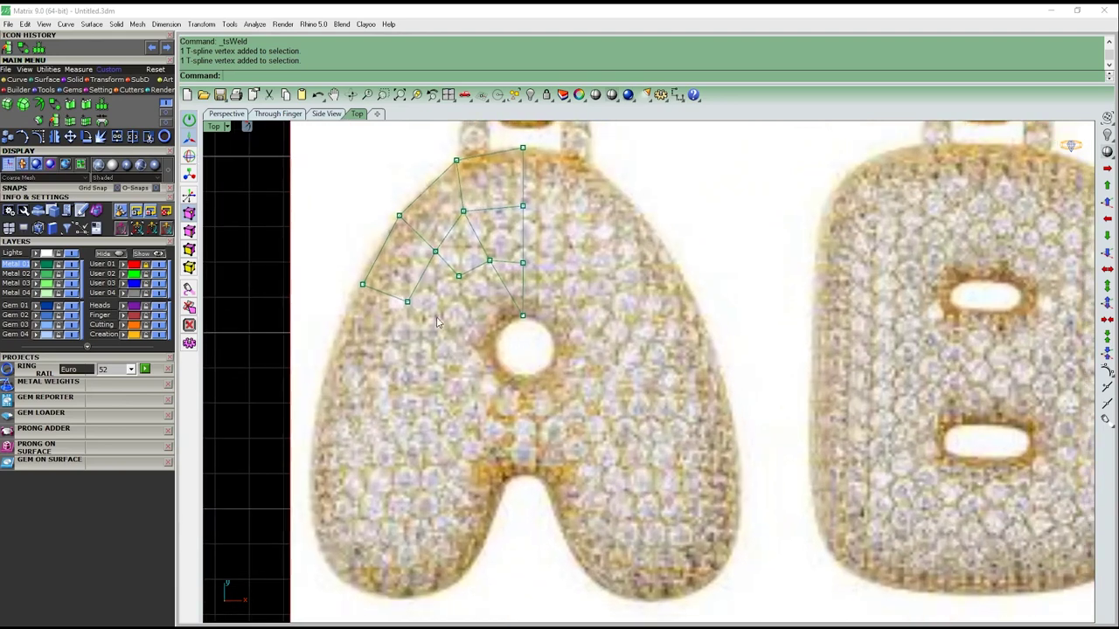
{"action": "scroll", "coordinate": [437, 332], "scroll_direction": "up", "scroll_amount": 1}
{"action": "scroll", "coordinate": [449, 338], "scroll_direction": "up", "scroll_amount": 1}
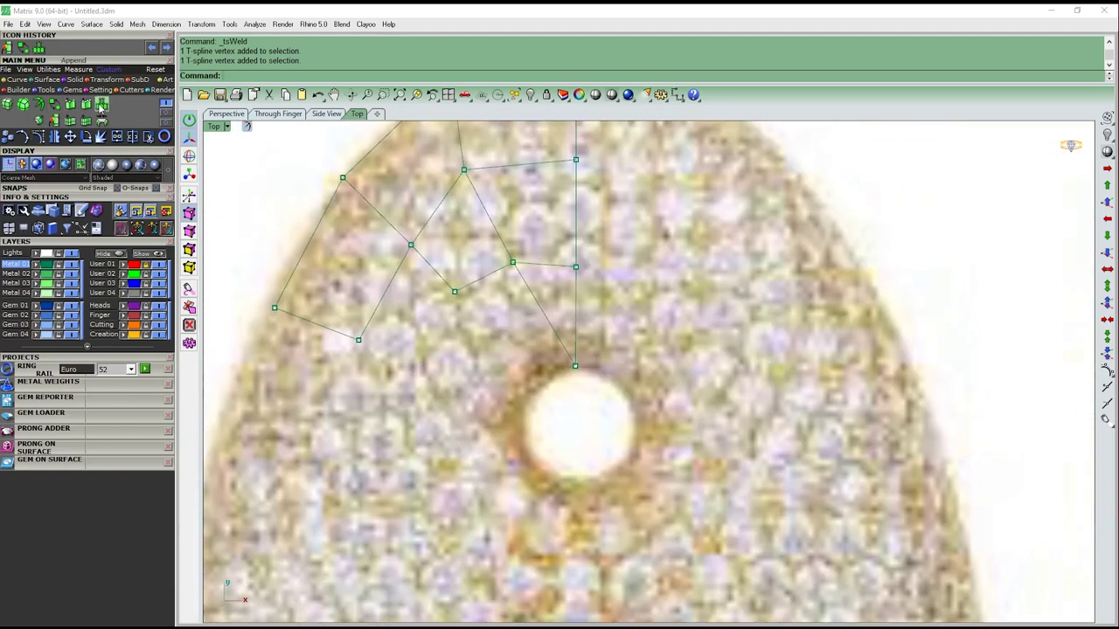
{"action": "left_click", "coordinate": [101, 105]}
Append one new four-cornered quad face to the cage near the hole
{"action": "left_click", "coordinate": [453, 247]}
{"action": "scroll", "coordinate": [537, 342], "scroll_direction": "up", "scroll_amount": 1}
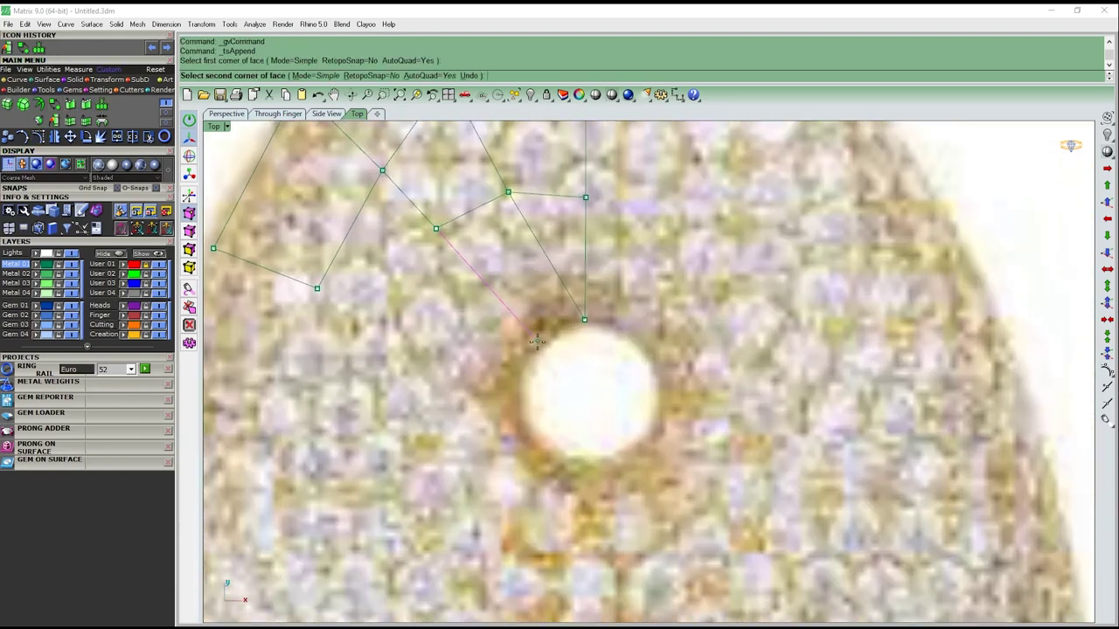
{"action": "left_click", "coordinate": [539, 340]}
{"action": "left_click", "coordinate": [584, 319]}
{"action": "left_click", "coordinate": [508, 191]}
{"action": "key", "text": "Return"}
Undo a badly placed quad beside the hole and redraw it with corrected corners
{"action": "key", "text": "Return"}
{"action": "left_click", "coordinate": [435, 228]}
{"action": "left_click", "coordinate": [413, 341]}
{"action": "left_click", "coordinate": [317, 289]}
{"action": "left_click", "coordinate": [382, 169]}
{"action": "key", "text": "Return"}
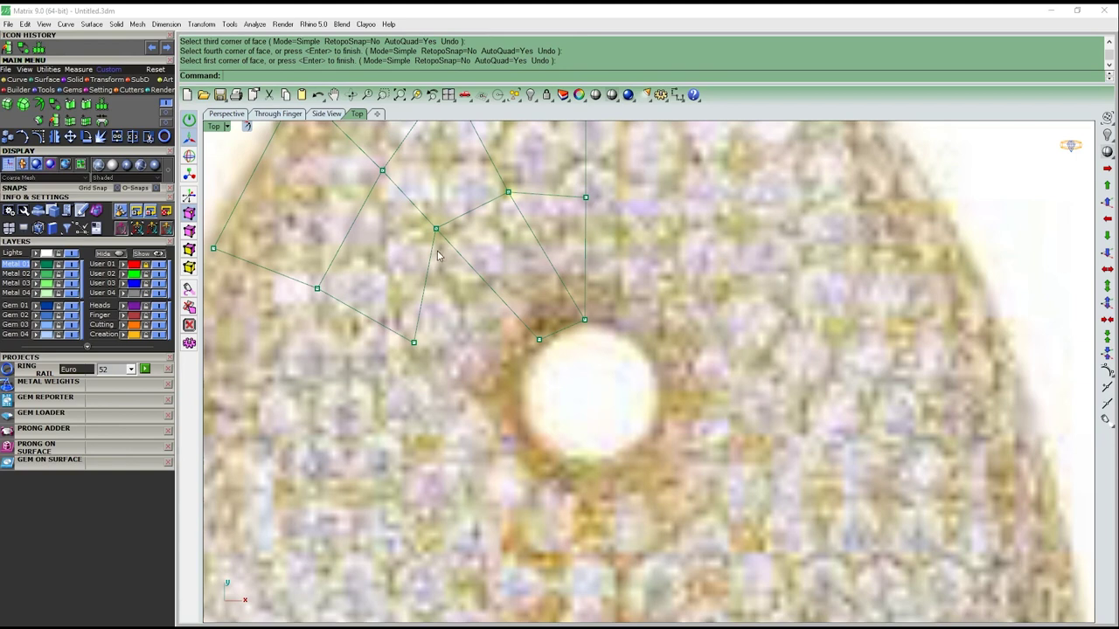
{"action": "key", "text": "ctrl+z"}
{"action": "key", "text": "Return"}
{"action": "left_click", "coordinate": [379, 173]}
{"action": "left_click", "coordinate": [432, 231]}
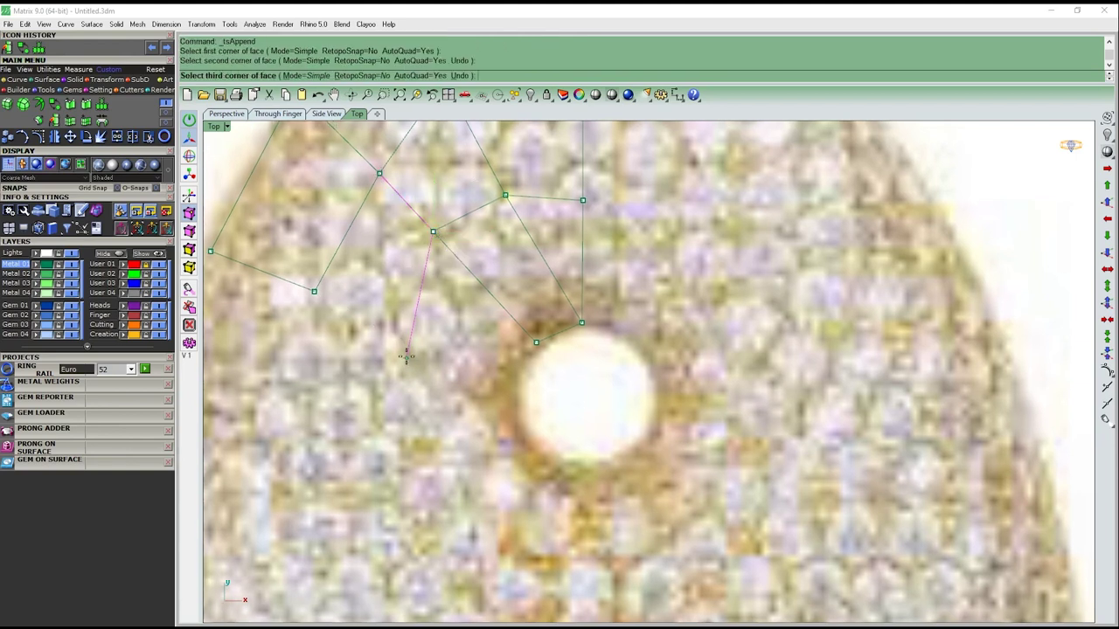
{"action": "left_click", "coordinate": [411, 323]}
{"action": "left_click", "coordinate": [314, 291]}
{"action": "key", "text": "Return"}
{"action": "key", "text": "Return"}
Add a quad that closes against the hole, then end the append command
{"action": "left_click", "coordinate": [410, 324]}
{"action": "scroll", "coordinate": [528, 357], "scroll_direction": "up", "scroll_amount": 2}
{"action": "left_click", "coordinate": [519, 366]}
{"action": "left_click", "coordinate": [537, 338]}
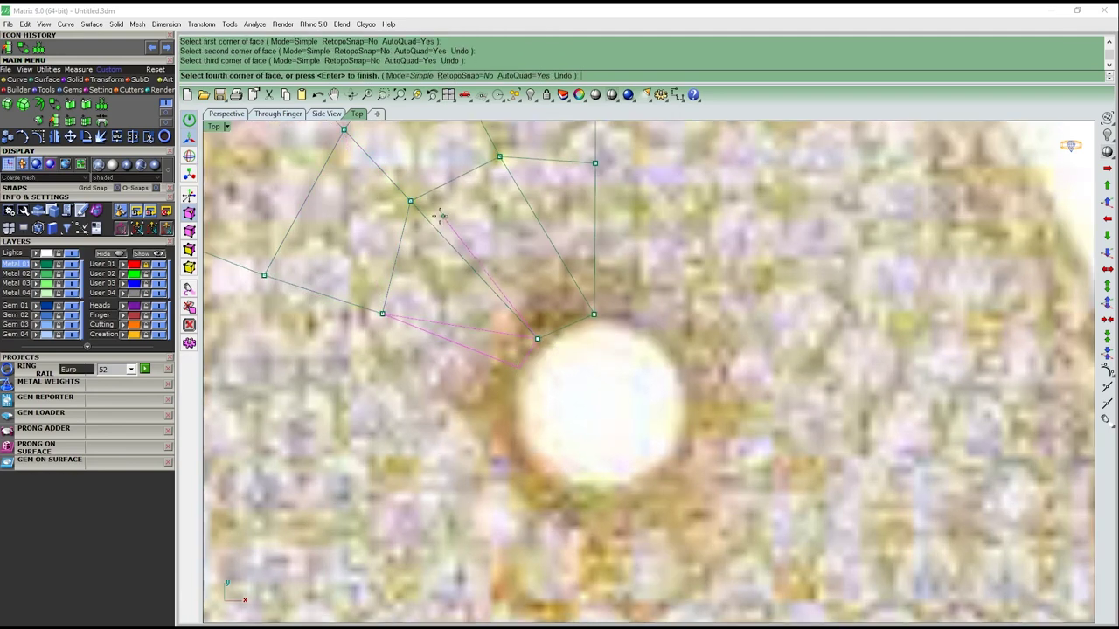
{"action": "left_click", "coordinate": [410, 203]}
{"action": "left_click", "coordinate": [410, 202]}
{"action": "scroll", "coordinate": [420, 227], "scroll_direction": "down", "scroll_amount": 2}
{"action": "key", "text": "Escape"}
{"action": "scroll", "coordinate": [460, 262], "scroll_direction": "down", "scroll_amount": 2}
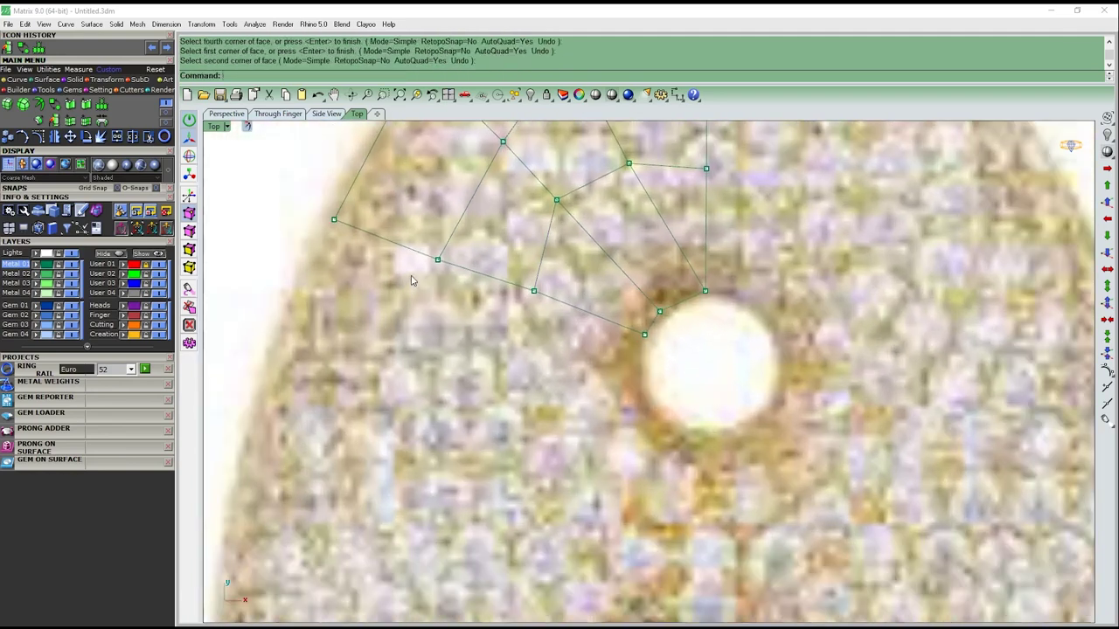
{"action": "scroll", "coordinate": [457, 297], "scroll_direction": "up", "scroll_amount": 3}
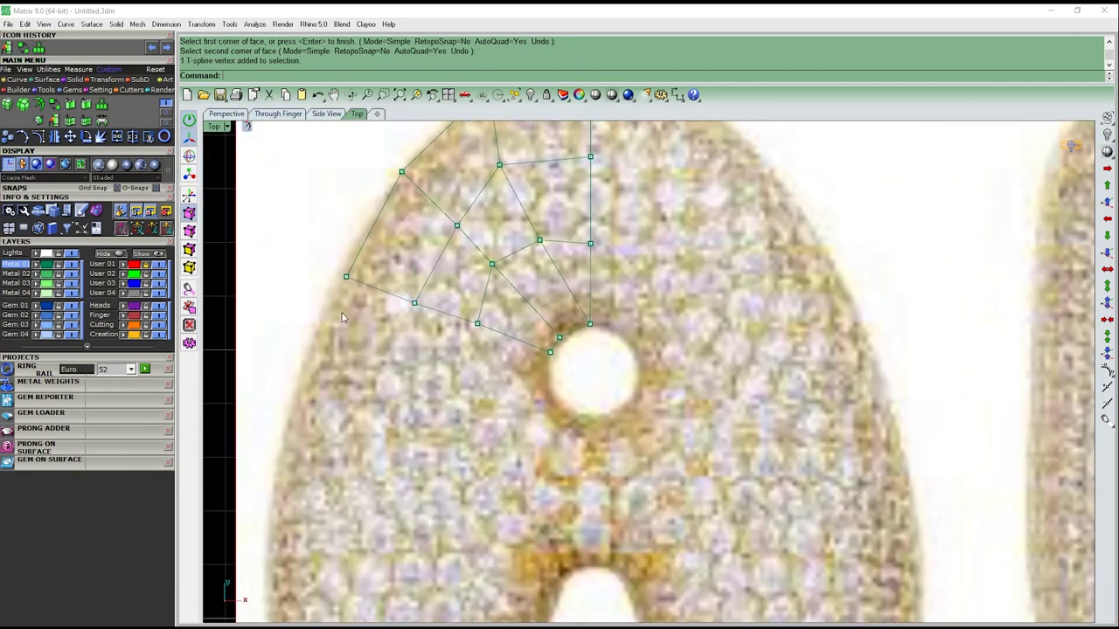
Add a quad on the A's left edge reaching down to the outline
{"action": "key", "text": "Return"}
{"action": "left_click", "coordinate": [346, 277]}
{"action": "left_click", "coordinate": [300, 384]}
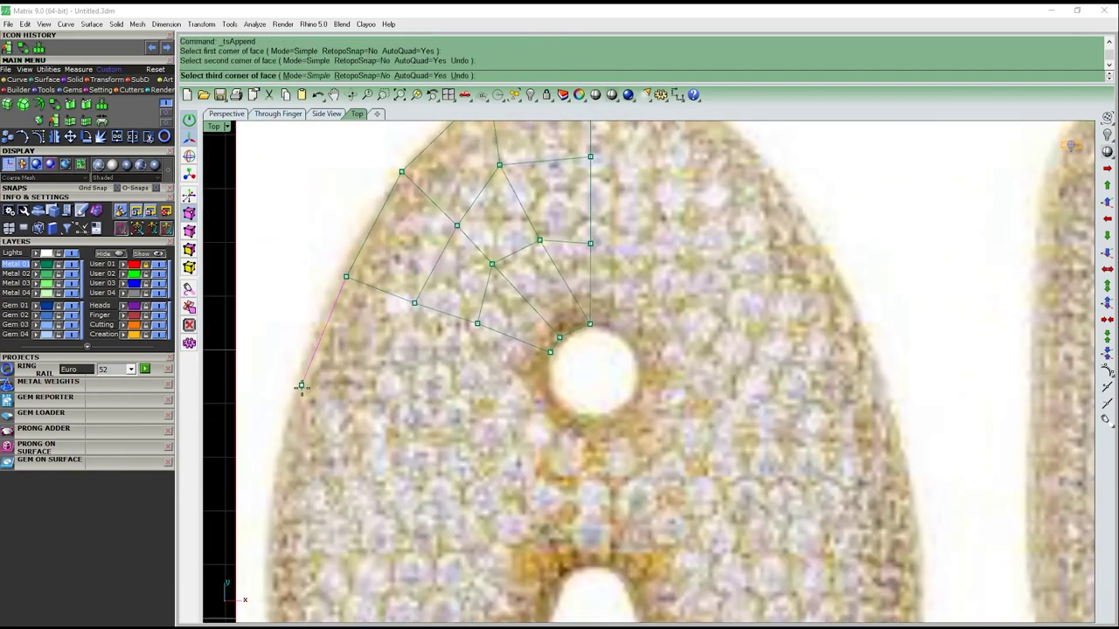
{"action": "left_click", "coordinate": [403, 385]}
{"action": "left_click", "coordinate": [414, 303]}
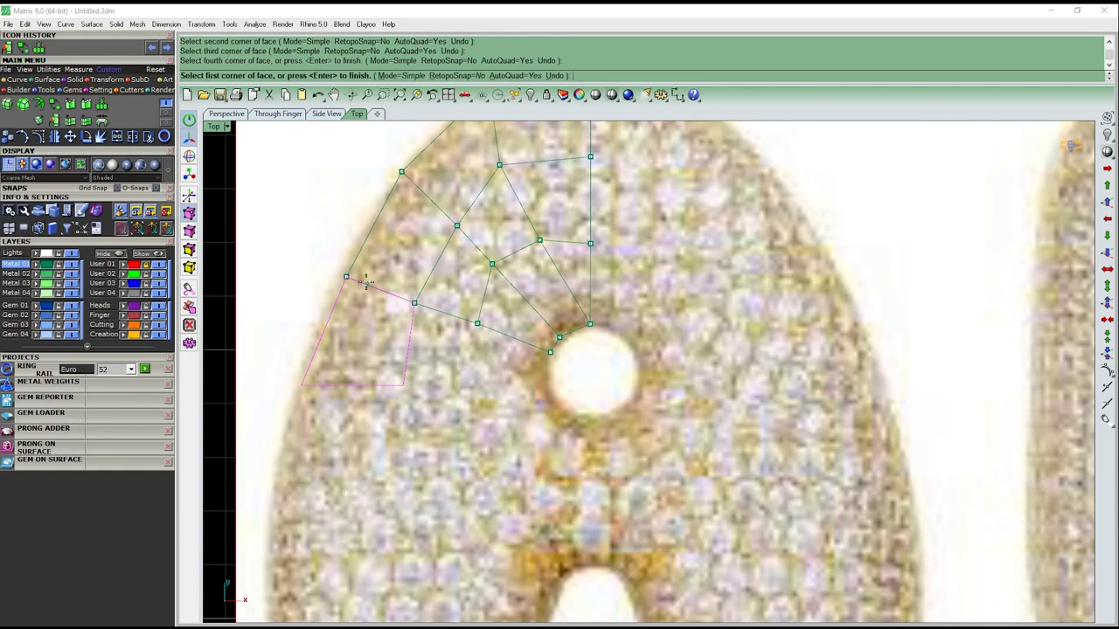
{"action": "left_click", "coordinate": [414, 303]}
{"action": "key", "text": "Escape"}
Add two more quads below the left-side faces, sharing existing cage vertices
{"action": "key", "text": "Return"}
{"action": "left_click", "coordinate": [414, 303]}
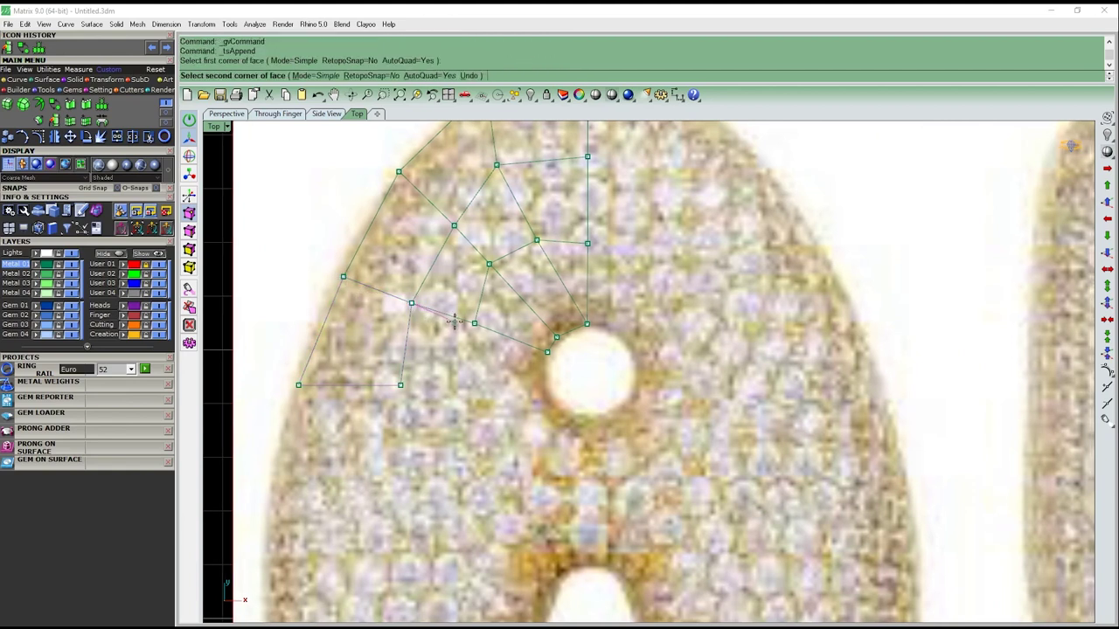
{"action": "left_click", "coordinate": [477, 323]}
{"action": "left_click", "coordinate": [470, 388]}
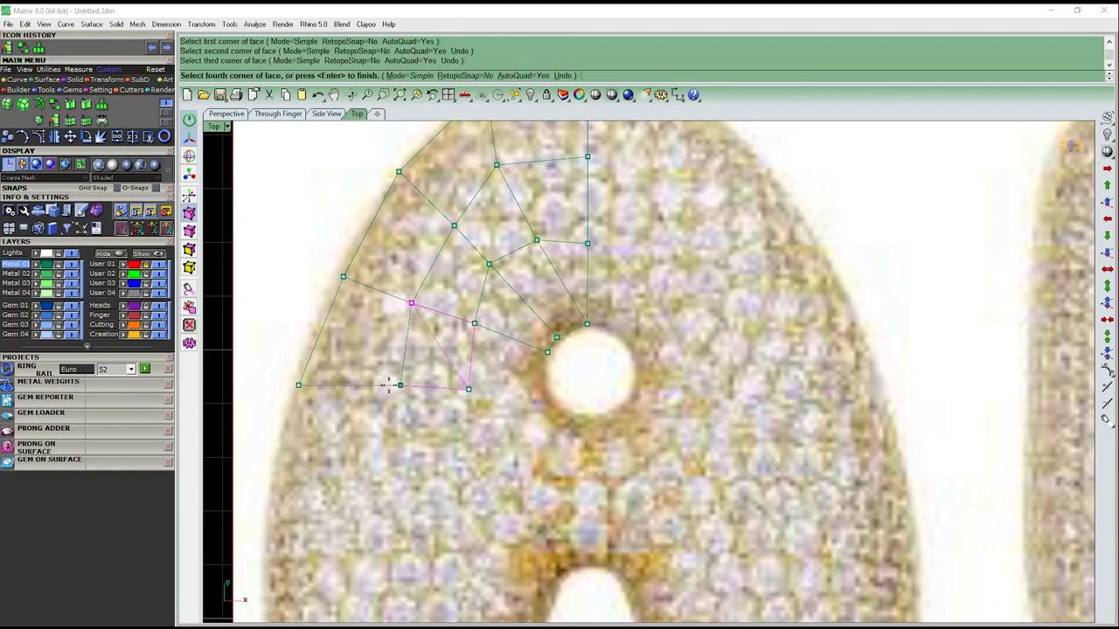
{"action": "left_click", "coordinate": [401, 384]}
{"action": "key", "text": "Return"}
{"action": "key", "text": "Return"}
{"action": "scroll", "coordinate": [699, 433], "scroll_direction": "up", "scroll_amount": 1}
{"action": "left_click", "coordinate": [412, 376]}
{"action": "left_click", "coordinate": [507, 370]}
{"action": "left_click", "coordinate": [509, 330]}
{"action": "left_click", "coordinate": [420, 295]}
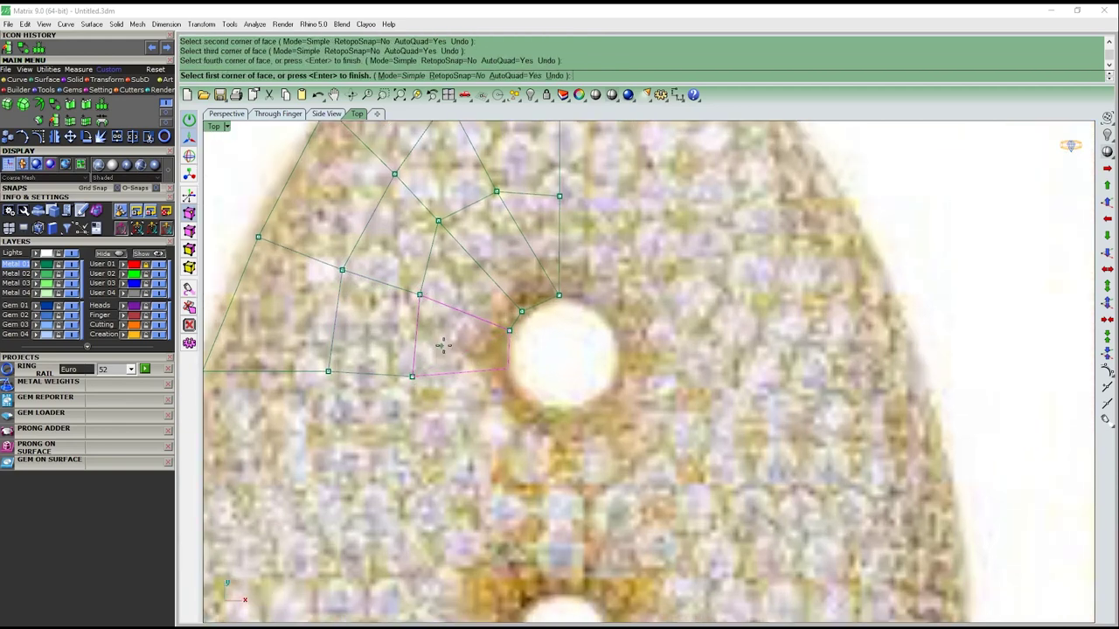
{"action": "key", "text": "Return"}
{"action": "key", "text": "Return"}
Add two quads wrapping below the hole, joined to existing cage vertices
{"action": "scroll", "coordinate": [435, 356], "scroll_direction": "down", "scroll_amount": 2}
{"action": "scroll", "coordinate": [533, 306], "scroll_direction": "up", "scroll_amount": 2}
{"action": "left_click", "coordinate": [526, 296]}
{"action": "scroll", "coordinate": [544, 315], "scroll_direction": "up", "scroll_amount": 1}
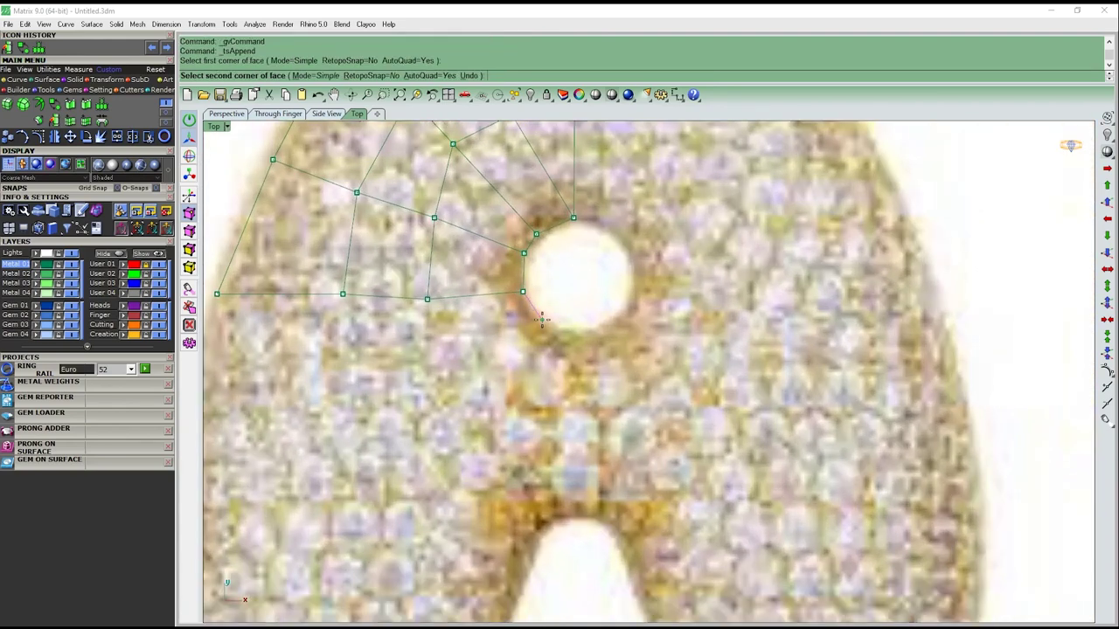
{"action": "left_click", "coordinate": [542, 319]}
{"action": "scroll", "coordinate": [452, 371], "scroll_direction": "down", "scroll_amount": 1}
{"action": "left_click", "coordinate": [450, 376]}
{"action": "left_click", "coordinate": [432, 313]}
{"action": "key", "text": "Return"}
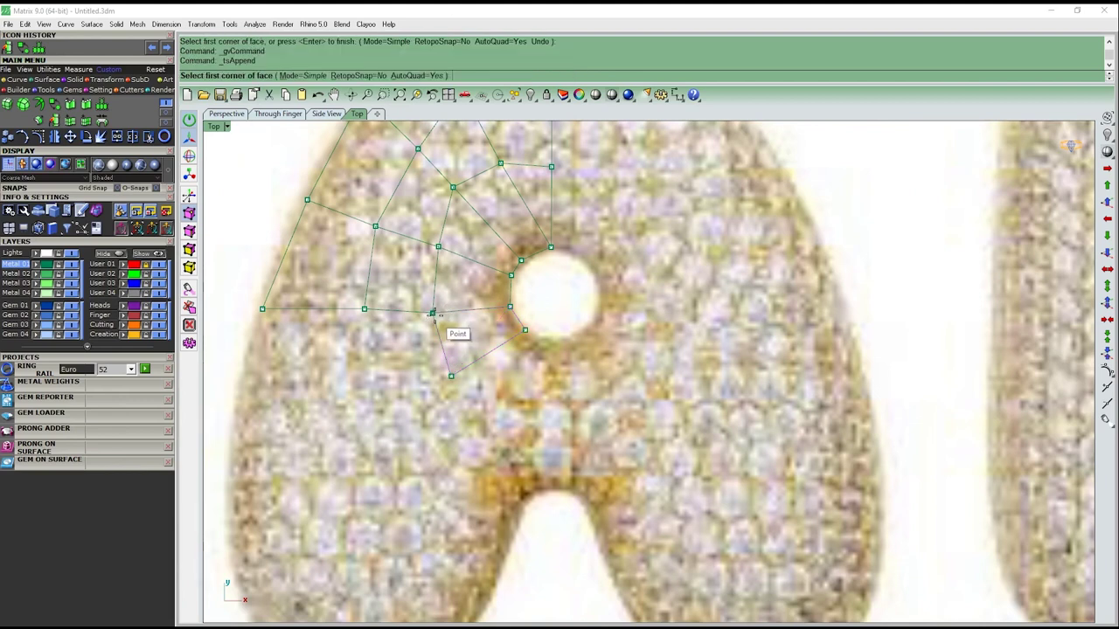
{"action": "left_click", "coordinate": [432, 313]}
{"action": "left_click", "coordinate": [364, 308]}
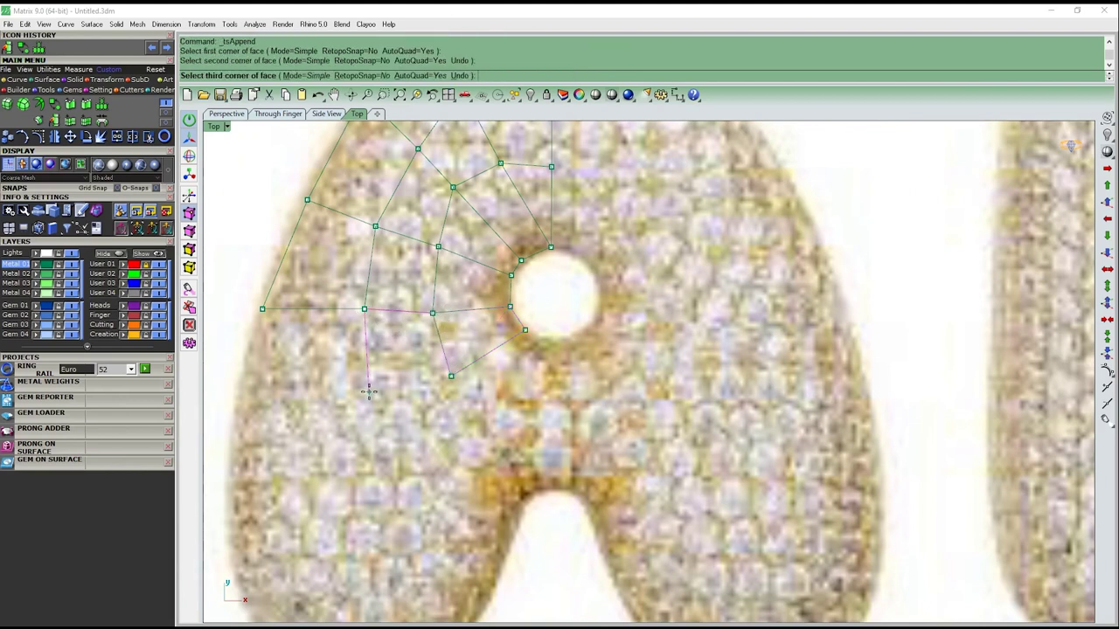
{"action": "left_click", "coordinate": [372, 388]}
{"action": "left_click", "coordinate": [450, 376]}
{"action": "key", "text": "Return"}
Add a final lower-left quad toward the A's left edge and finish appending
{"action": "left_click", "coordinate": [372, 388]}
{"action": "left_click", "coordinate": [241, 400]}
{"action": "left_click", "coordinate": [262, 308]}
{"action": "left_click", "coordinate": [364, 309]}
{"action": "key", "text": "Return"}
{"action": "scroll", "coordinate": [379, 370], "scroll_direction": "down", "scroll_amount": 2}
{"action": "key", "text": "Return"}
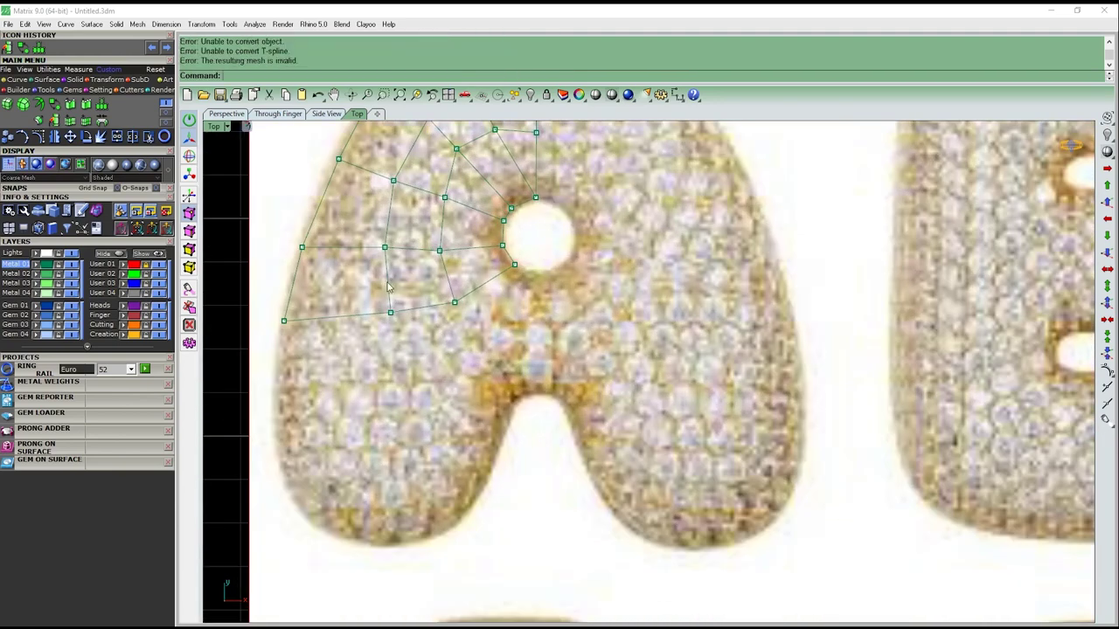
Nudge the lower cage vertex left onto the outline and append a quad face down the left leg
{"action": "left_click", "coordinate": [385, 248]}
{"action": "scroll", "coordinate": [404, 241], "scroll_direction": "up", "scroll_amount": 1}
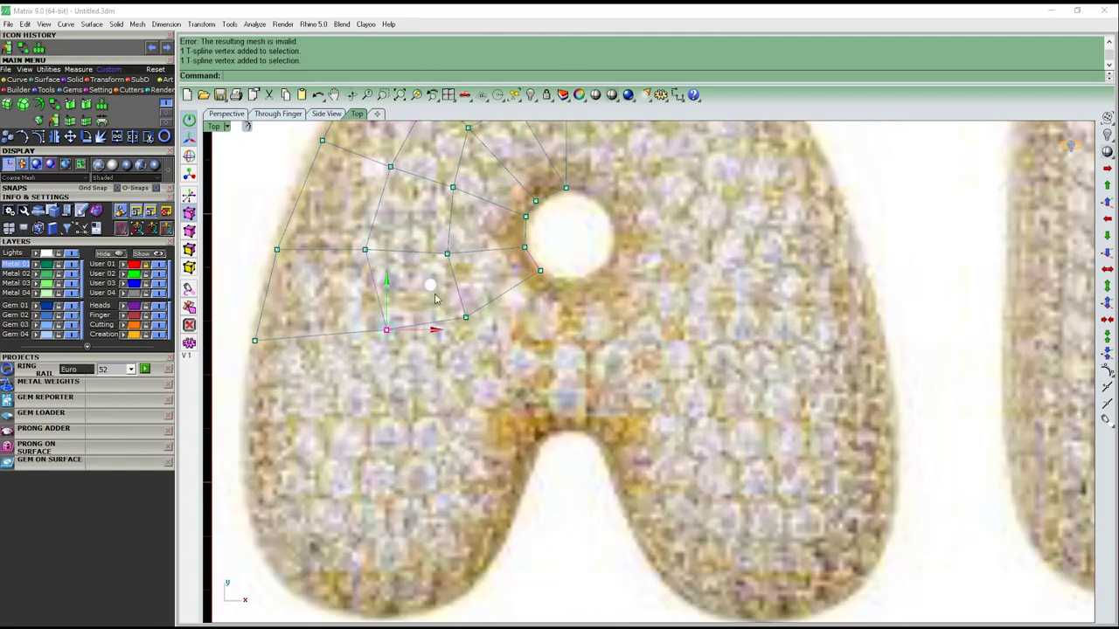
{"action": "left_click_drag", "start_coordinate": [386, 329], "coordinate": [368, 324]}
{"action": "key", "text": "Return"}
{"action": "left_click", "coordinate": [368, 324]}
{"action": "left_click", "coordinate": [370, 421]}
{"action": "left_click", "coordinate": [251, 429]}
{"action": "left_click", "coordinate": [255, 335]}
Append another quad face lower on the left leg
{"action": "key", "text": "Return"}
{"action": "left_click", "coordinate": [249, 429]}
{"action": "left_click", "coordinate": [255, 517]}
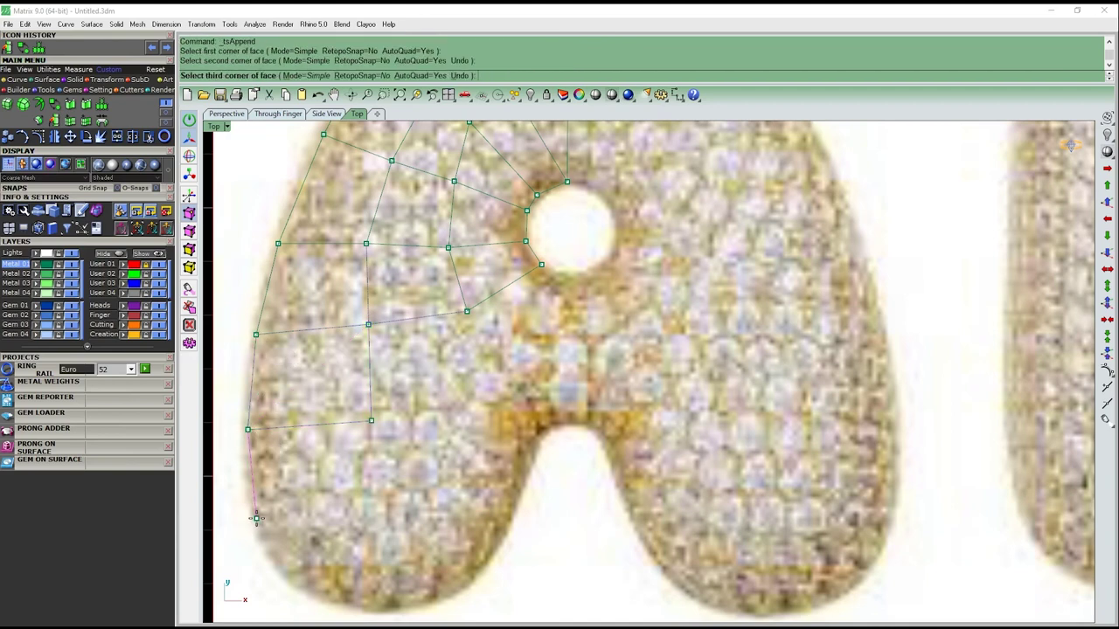
{"action": "left_click", "coordinate": [368, 495]}
{"action": "left_click", "coordinate": [371, 421]}
{"action": "left_click", "coordinate": [275, 431]}
{"action": "key", "text": "Escape"}
{"action": "scroll", "coordinate": [359, 366], "scroll_direction": "down", "scroll_amount": 3}
{"action": "scroll", "coordinate": [366, 409], "scroll_direction": "up", "scroll_amount": 3}
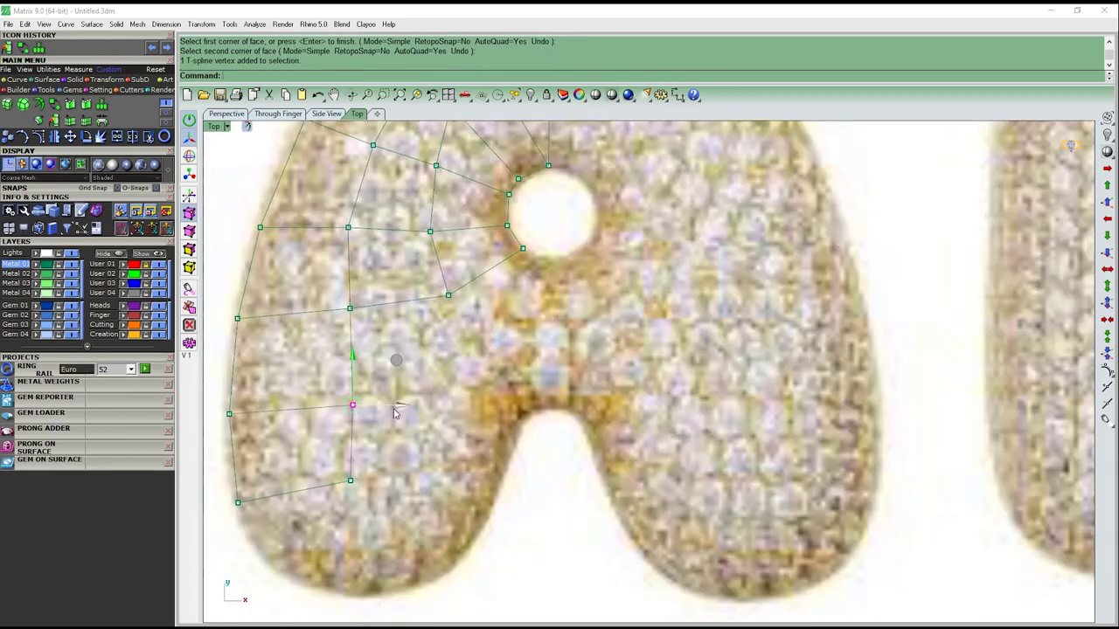
Append two quad faces below the hole, one reaching toward the centre
{"action": "left_click", "coordinate": [339, 406]}
{"action": "left_click", "coordinate": [349, 480], "text": "shift"}
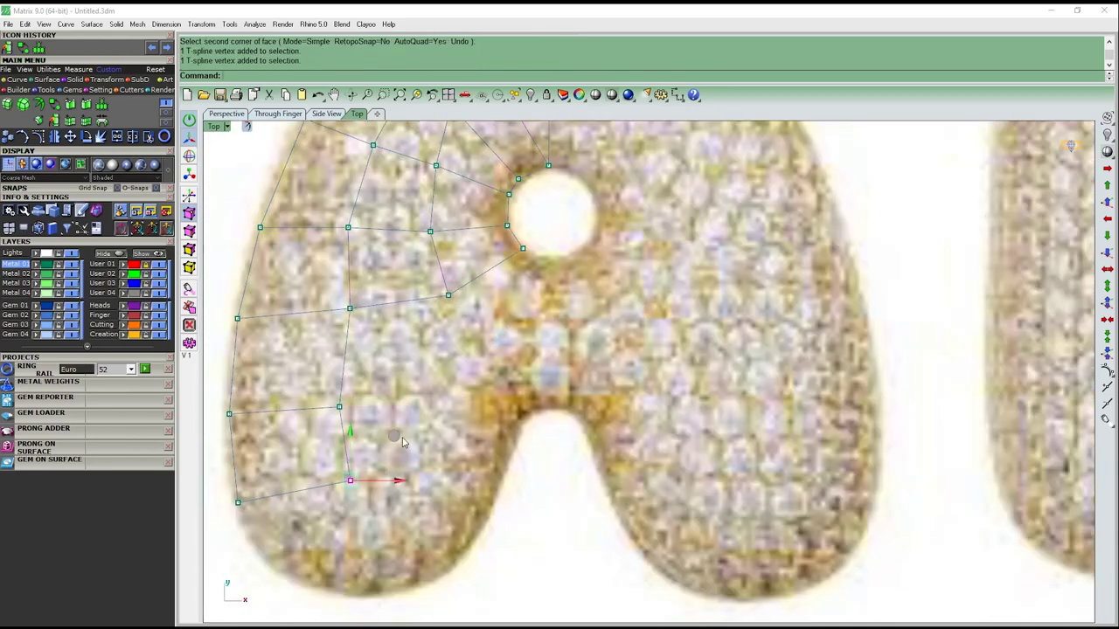
{"action": "key", "text": "Return"}
{"action": "left_click", "coordinate": [447, 295]}
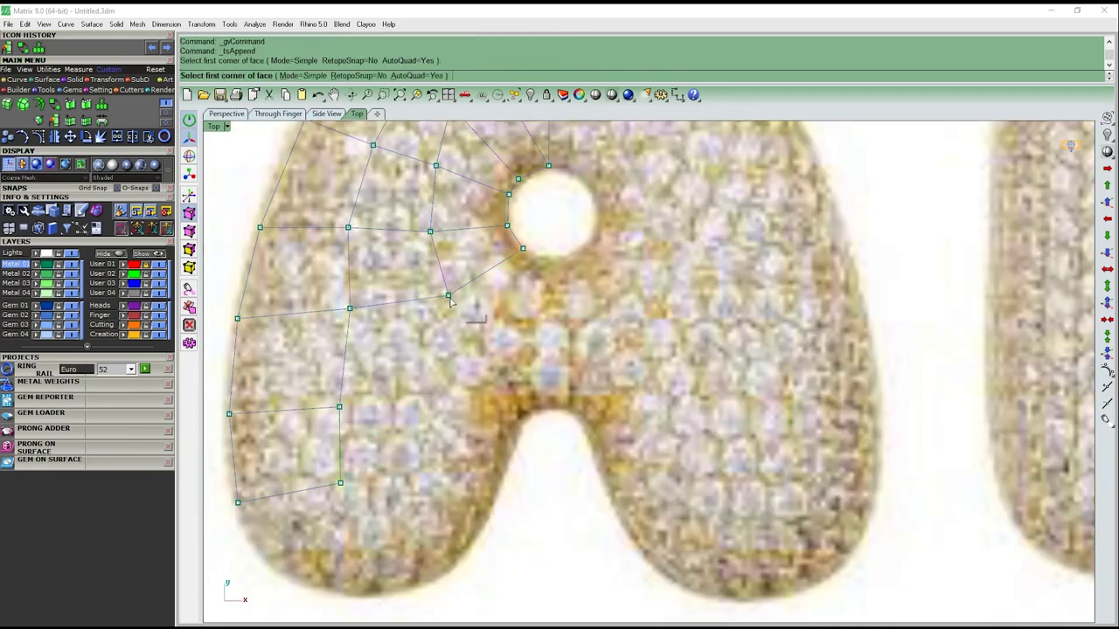
{"action": "left_click", "coordinate": [444, 393]}
{"action": "left_click", "coordinate": [339, 406]}
{"action": "left_click", "coordinate": [350, 307]}
{"action": "left_click", "coordinate": [522, 248]}
{"action": "left_click", "coordinate": [552, 260]}
{"action": "left_click", "coordinate": [551, 328]}
{"action": "left_click", "coordinate": [448, 295]}
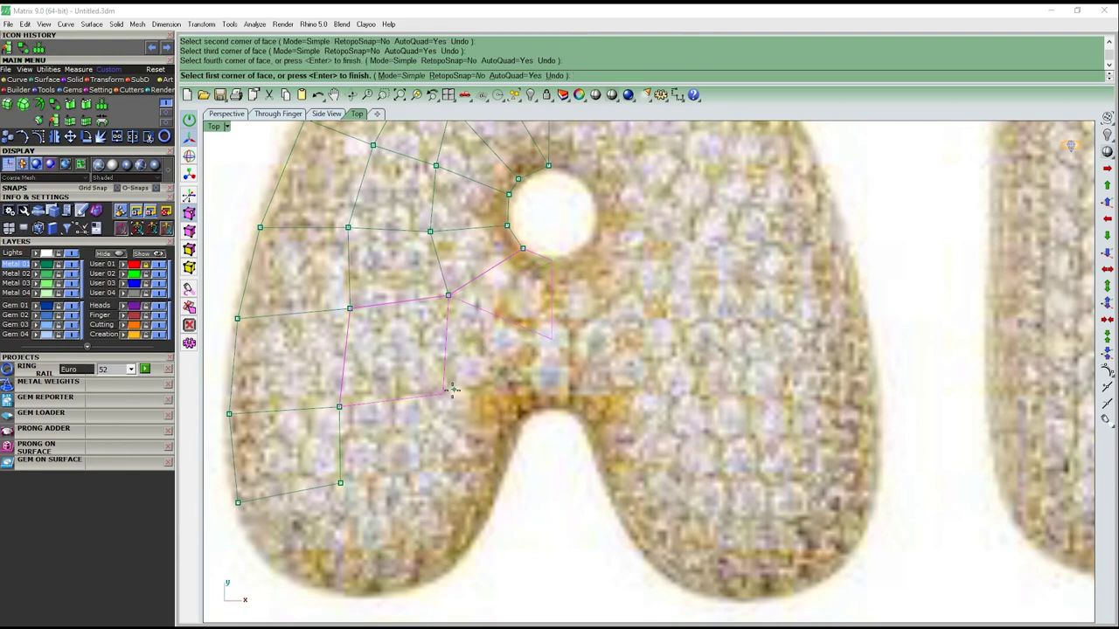
Append a quad face just above the notch
{"action": "left_click", "coordinate": [443, 393]}
{"action": "scroll", "coordinate": [559, 388], "scroll_direction": "up", "scroll_amount": 2}
{"action": "left_click", "coordinate": [544, 406]}
{"action": "left_click", "coordinate": [546, 323]}
{"action": "left_click", "coordinate": [420, 271]}
{"action": "key", "text": "Return"}
{"action": "scroll", "coordinate": [444, 312], "scroll_direction": "down", "scroll_amount": 3}
{"action": "scroll", "coordinate": [499, 376], "scroll_direction": "up", "scroll_amount": 2}
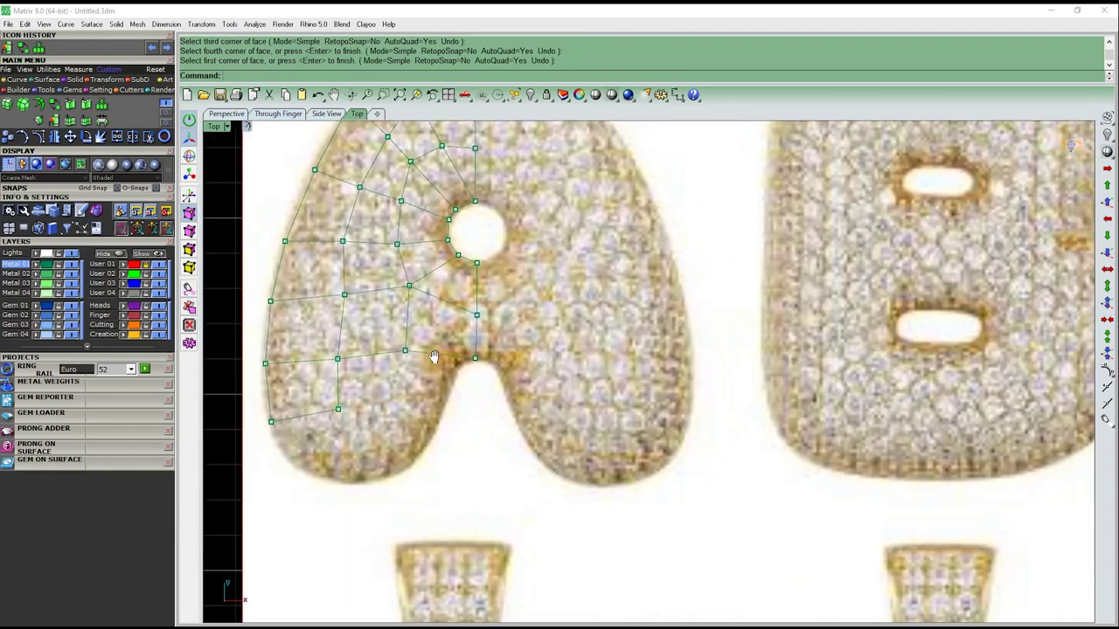
{"action": "scroll", "coordinate": [499, 376], "scroll_direction": "up", "scroll_amount": 2}
Append a quad face following the notch curve
{"action": "key", "text": "Return"}
{"action": "left_click", "coordinate": [497, 340]}
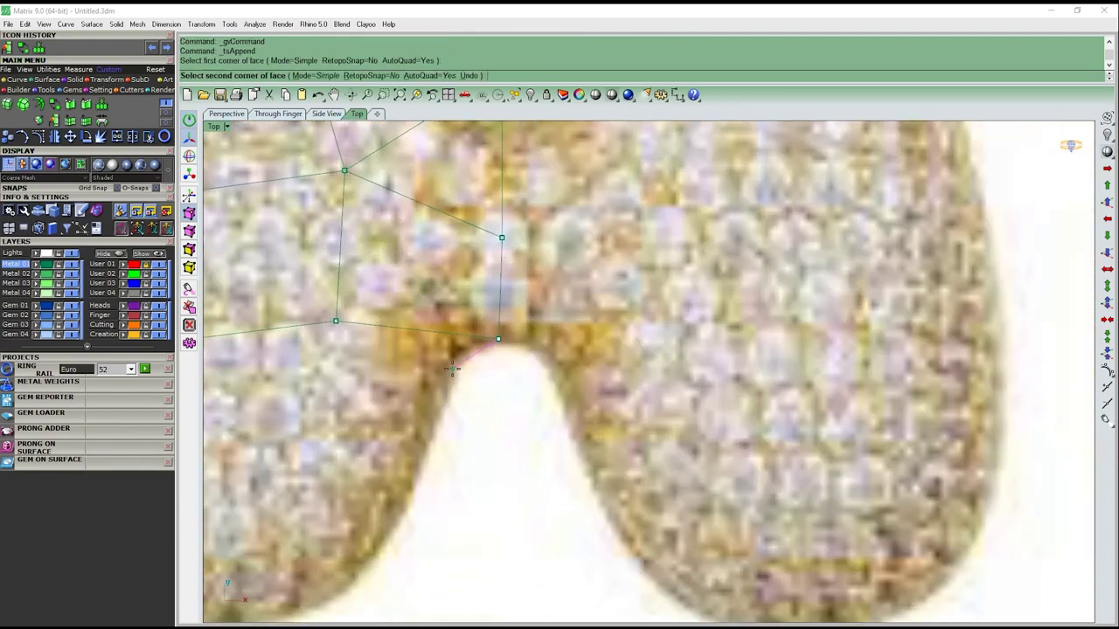
{"action": "left_click", "coordinate": [452, 369]}
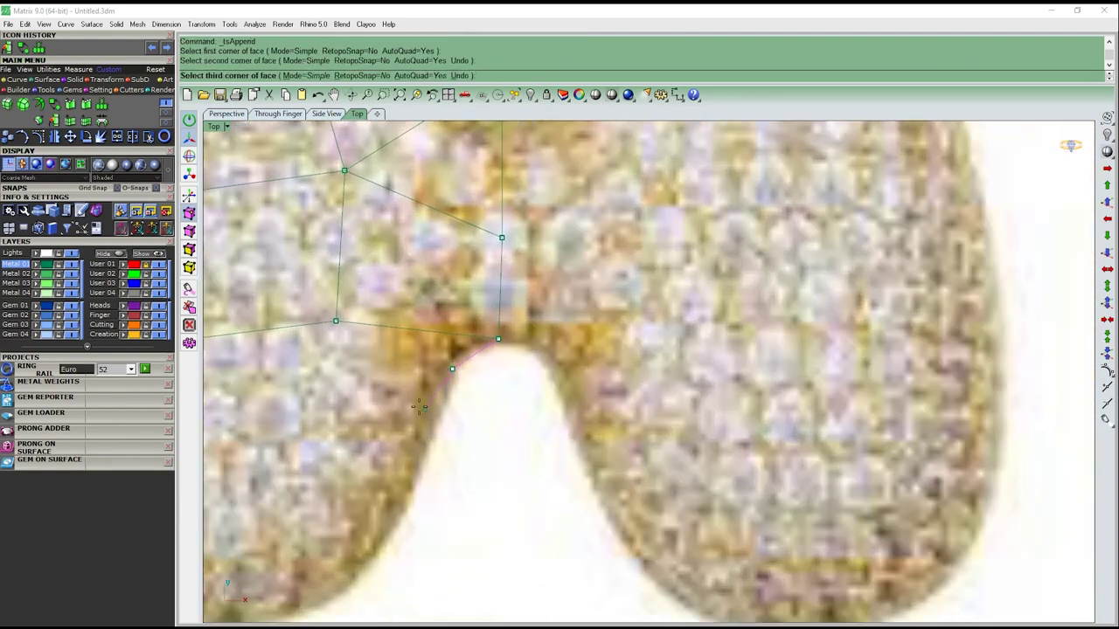
{"action": "scroll", "coordinate": [342, 384], "scroll_direction": "down", "scroll_amount": 2}
{"action": "scroll", "coordinate": [349, 406], "scroll_direction": "up", "scroll_amount": 1}
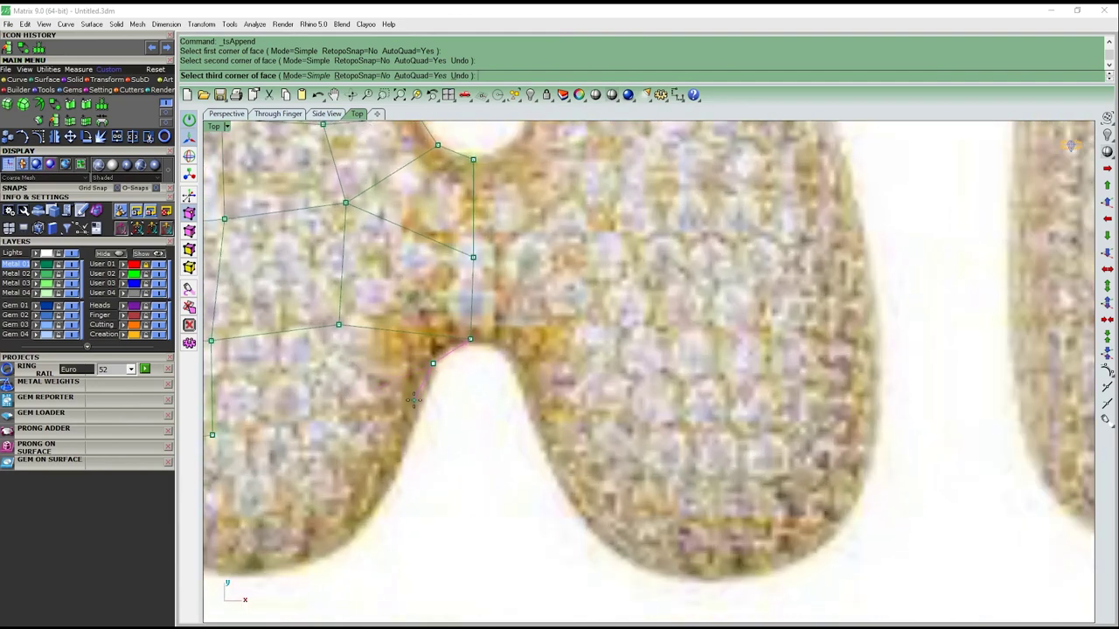
{"action": "left_click", "coordinate": [417, 401]}
{"action": "left_click", "coordinate": [338, 326]}
{"action": "key", "text": "Return"}
Hide the jewel reference image behind the cage
{"action": "scroll", "coordinate": [425, 360], "scroll_direction": "down", "scroll_amount": 2}
{"action": "scroll", "coordinate": [429, 368], "scroll_direction": "up", "scroll_amount": 3}
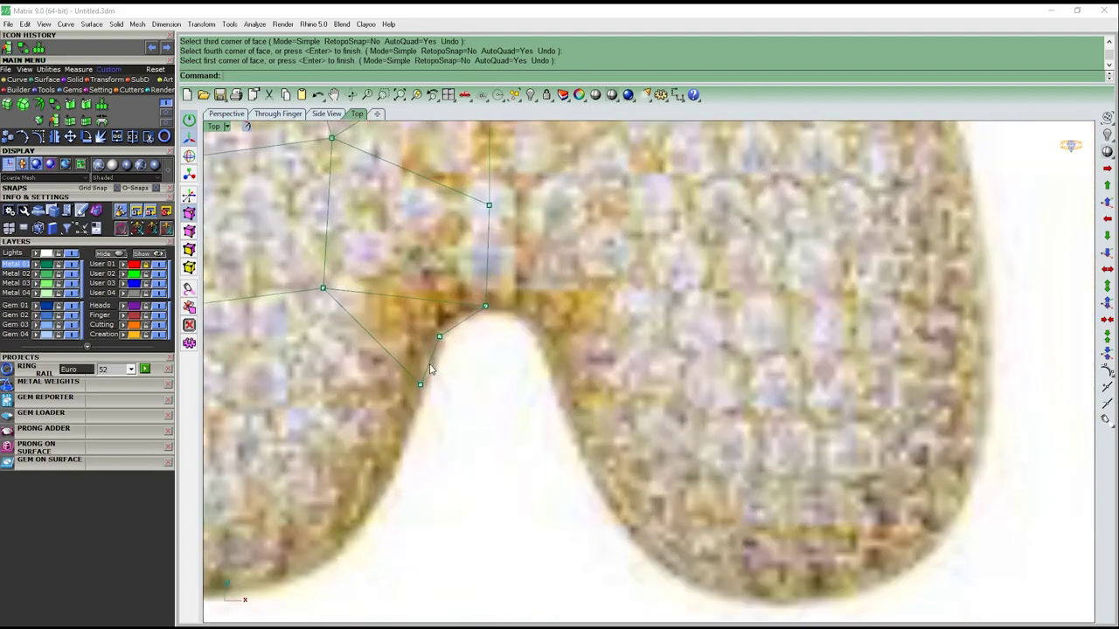
{"action": "scroll", "coordinate": [443, 379], "scroll_direction": "down", "scroll_amount": 2}
{"action": "scroll", "coordinate": [429, 379], "scroll_direction": "down", "scroll_amount": 1}
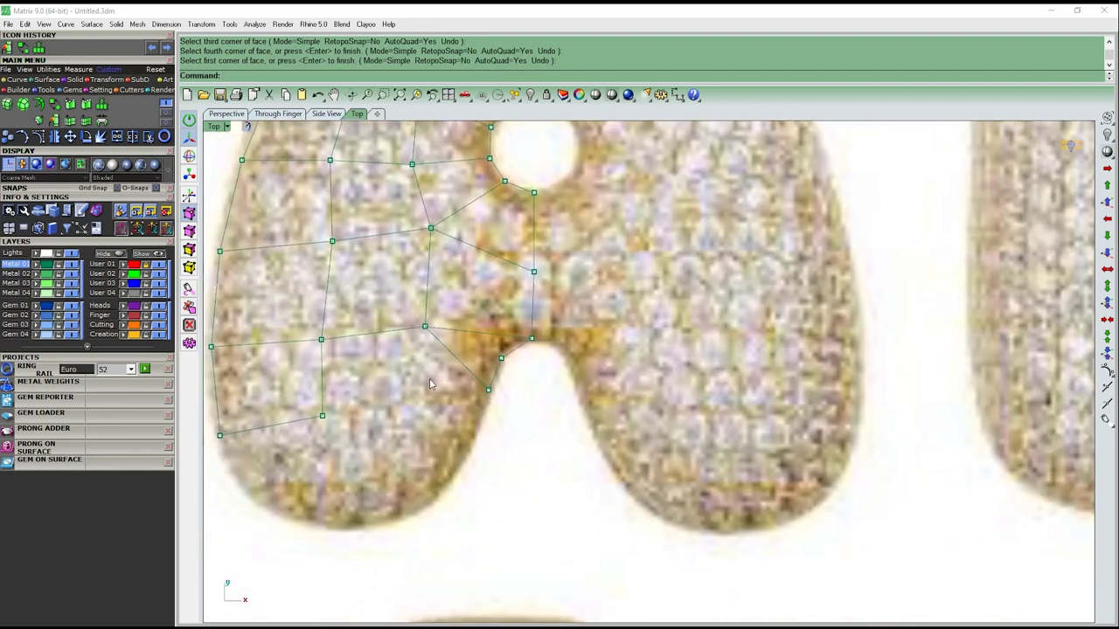
{"action": "scroll", "coordinate": [429, 349], "scroll_direction": "down", "scroll_amount": 2}
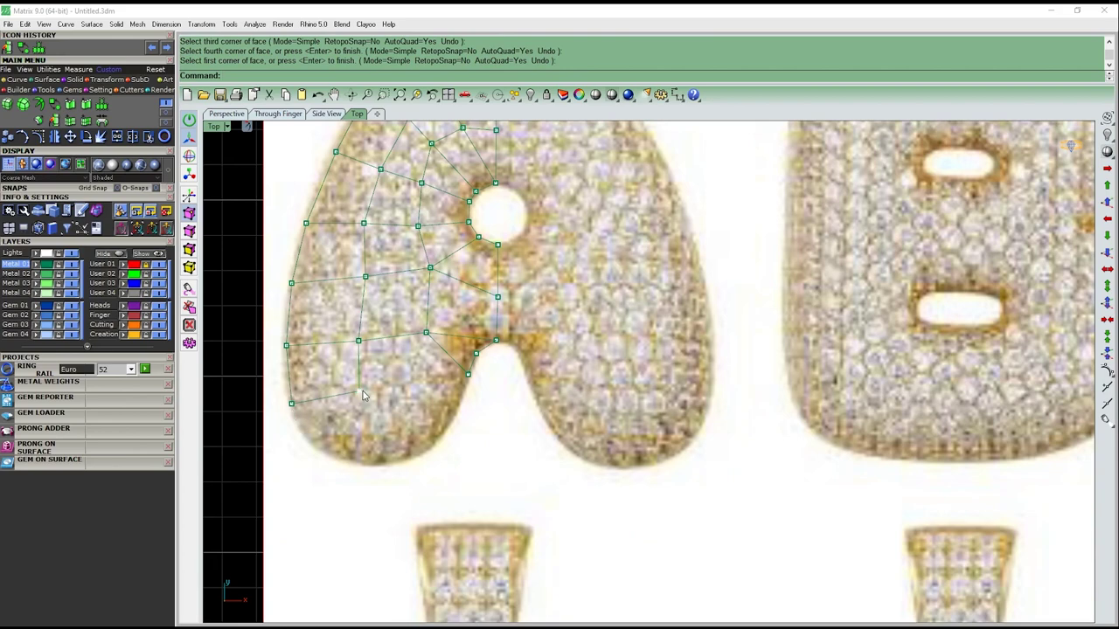
{"action": "left_click", "coordinate": [161, 265]}
{"action": "scroll", "coordinate": [409, 348], "scroll_direction": "up", "scroll_amount": 1}
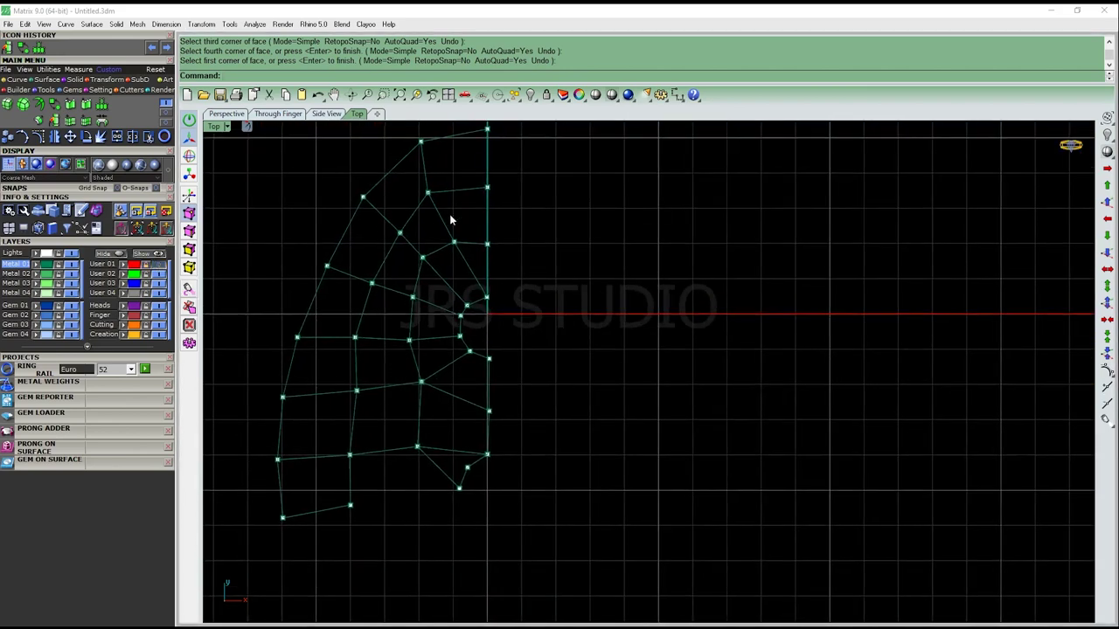
{"action": "right_click_drag", "start_coordinate": [428, 207], "coordinate": [497, 293]}
{"action": "key", "text": "Escape"}
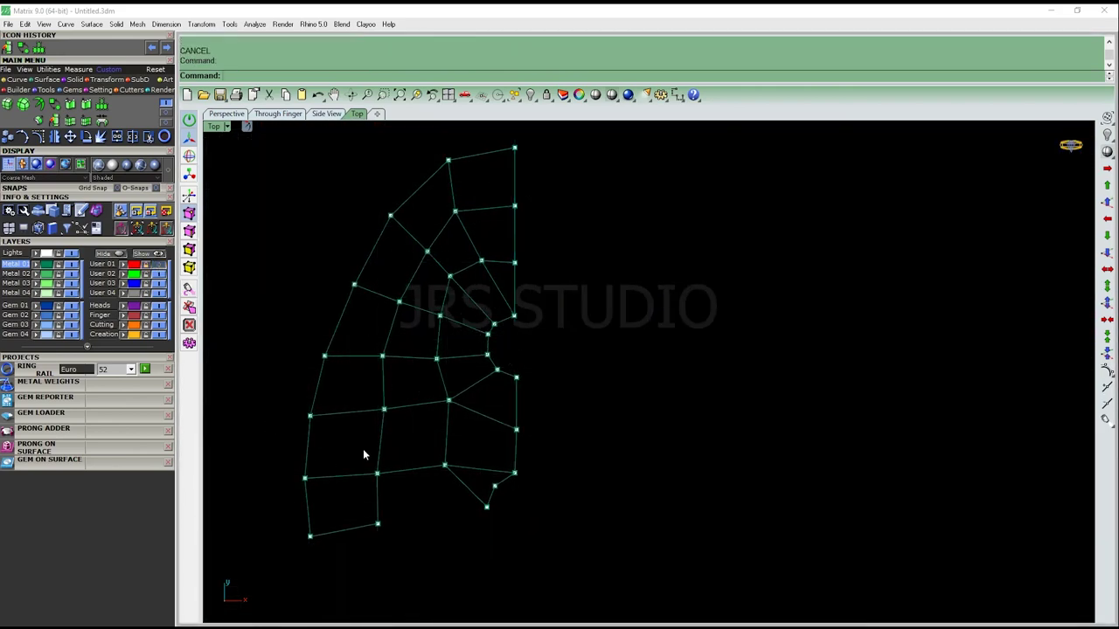
{"action": "scroll", "coordinate": [361, 291], "scroll_direction": "up", "scroll_amount": 1}
{"action": "scroll", "coordinate": [361, 291], "scroll_direction": "up", "scroll_amount": 1}
{"action": "left_click", "coordinate": [347, 278]}
{"action": "left_click", "coordinate": [339, 310]}
{"action": "left_click", "coordinate": [356, 303]}
{"action": "left_click", "coordinate": [369, 312]}
{"action": "scroll", "coordinate": [350, 278], "scroll_direction": "up", "scroll_amount": 1}
{"action": "scroll", "coordinate": [350, 279], "scroll_direction": "up", "scroll_amount": 1}
{"action": "left_click", "coordinate": [377, 312]}
{"action": "scroll", "coordinate": [419, 367], "scroll_direction": "down", "scroll_amount": 1}
{"action": "left_click", "coordinate": [411, 318]}
{"action": "scroll", "coordinate": [410, 318], "scroll_direction": "down", "scroll_amount": 1}
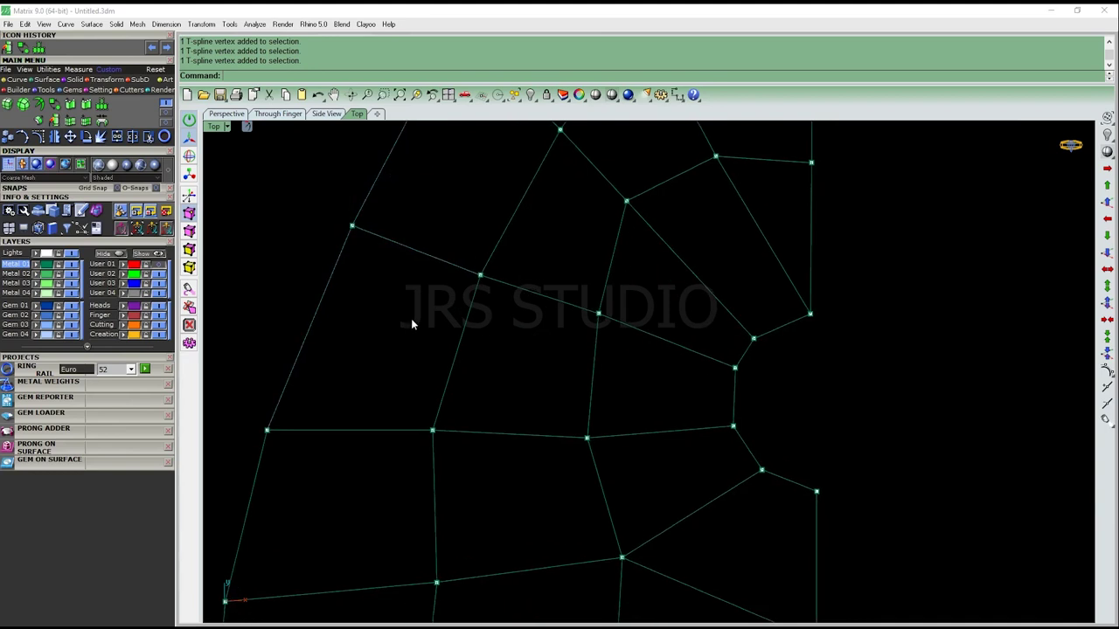
{"action": "scroll", "coordinate": [419, 318], "scroll_direction": "down", "scroll_amount": 2}
{"action": "scroll", "coordinate": [438, 316], "scroll_direction": "up", "scroll_amount": 1}
{"action": "scroll", "coordinate": [438, 321], "scroll_direction": "up", "scroll_amount": 1}
{"action": "left_click", "coordinate": [450, 232]}
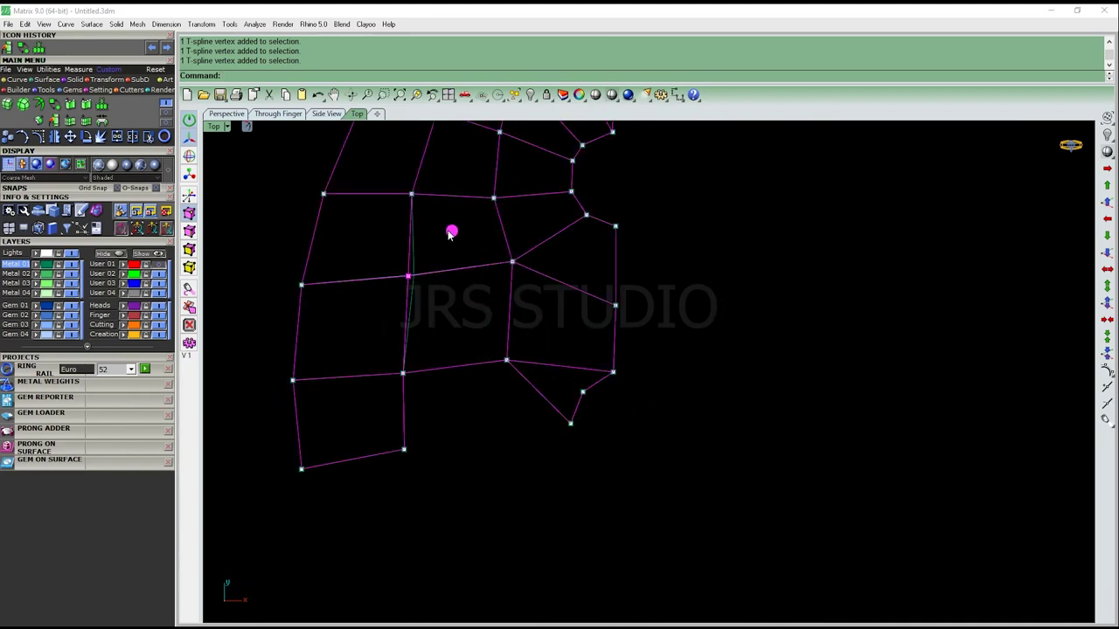
{"action": "left_click", "coordinate": [445, 232]}
{"action": "right_click_drag", "start_coordinate": [397, 464], "coordinate": [387, 437]}
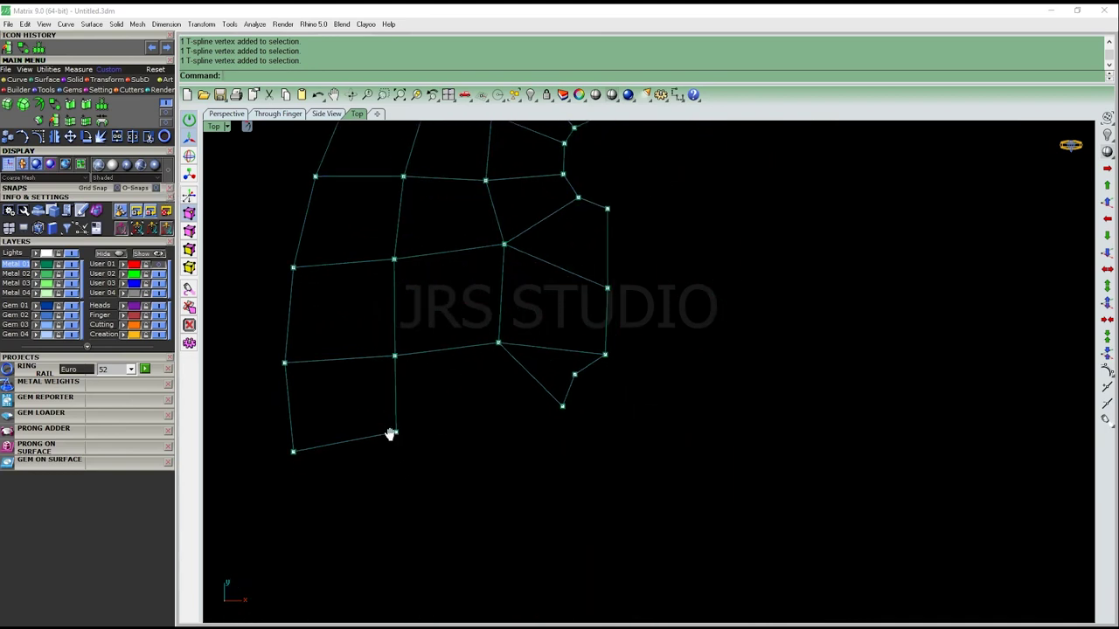
Show the reference image and append a quad face at the notch edge
{"action": "left_click", "coordinate": [138, 227]}
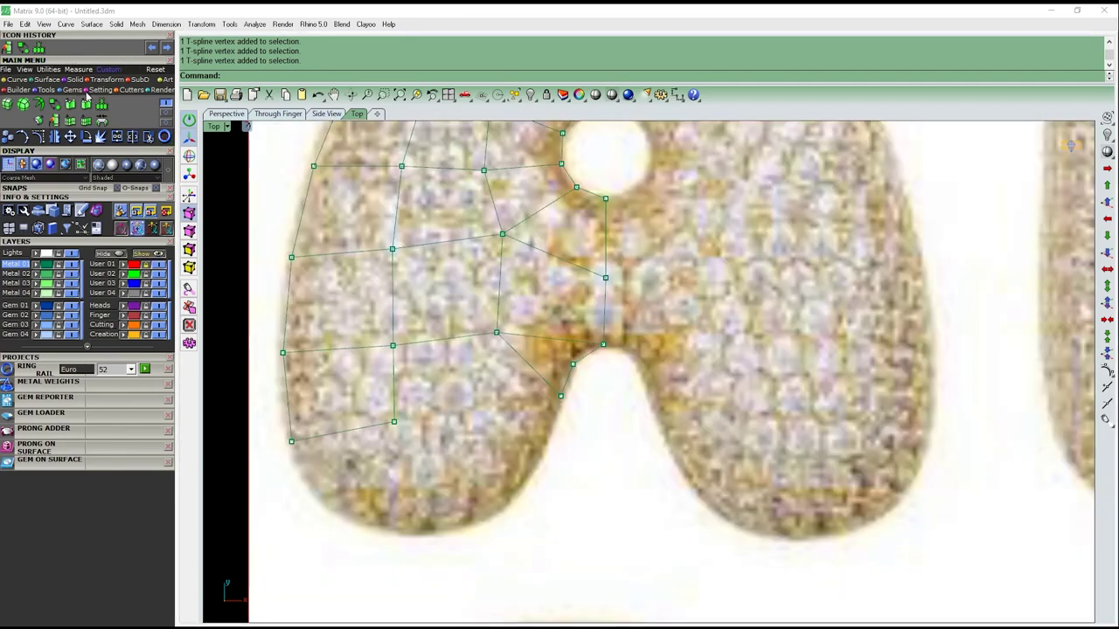
{"action": "left_click", "coordinate": [102, 105]}
{"action": "left_click", "coordinate": [393, 346]}
{"action": "left_click", "coordinate": [393, 422]}
{"action": "scroll", "coordinate": [556, 406], "scroll_direction": "up", "scroll_amount": 2}
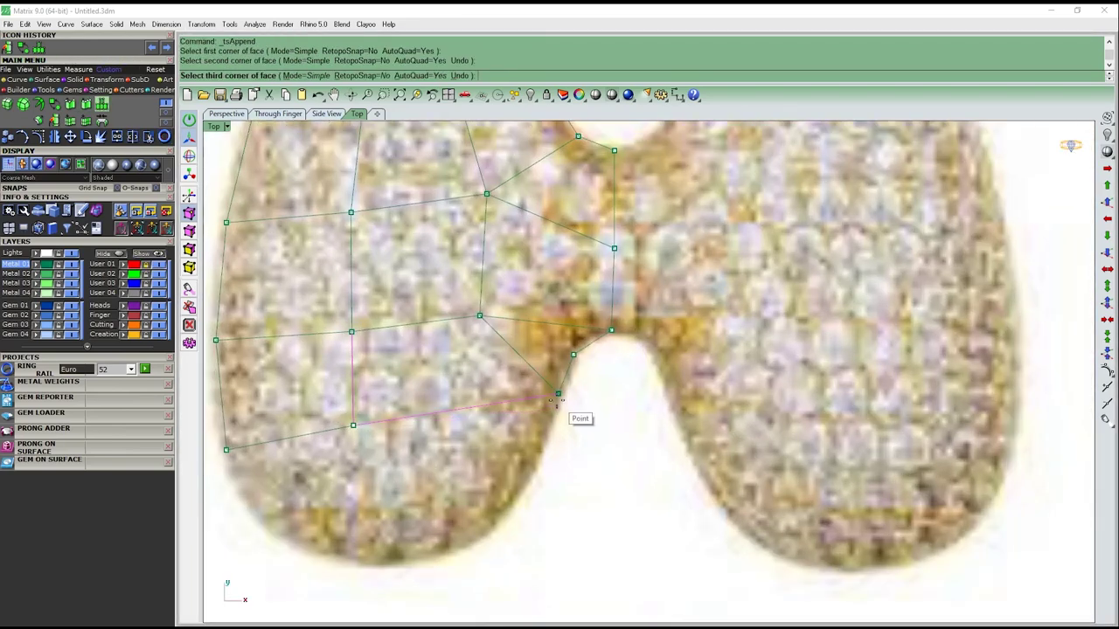
{"action": "left_click", "coordinate": [479, 404]}
{"action": "left_click", "coordinate": [479, 316]}
{"action": "key", "text": "Return"}
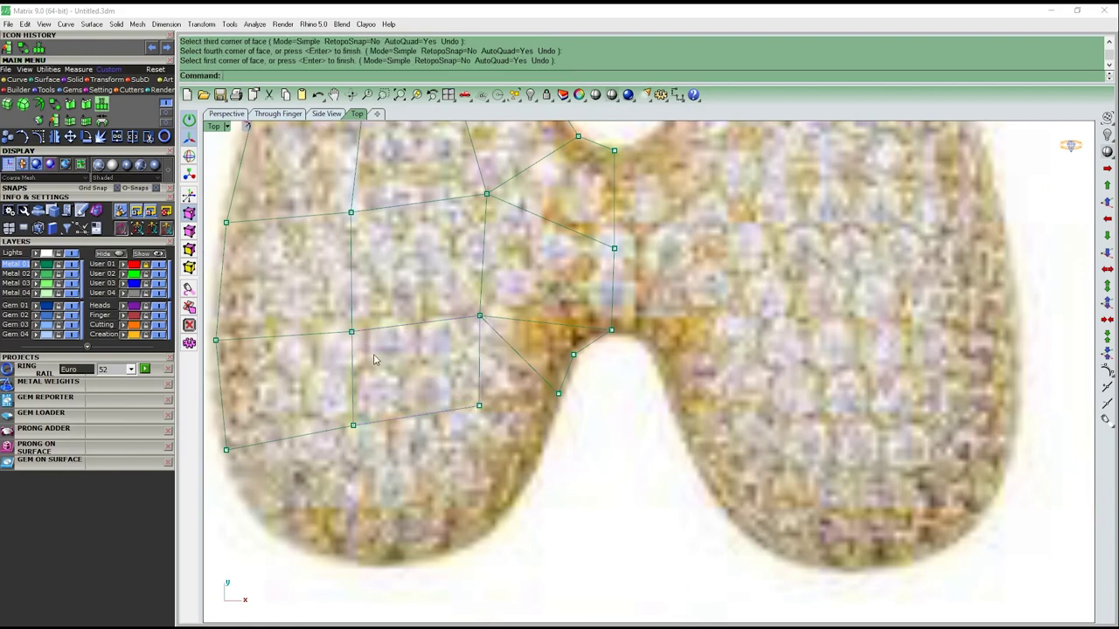
Append the next quad face below the notch
{"action": "scroll", "coordinate": [358, 346], "scroll_direction": "down", "scroll_amount": 2}
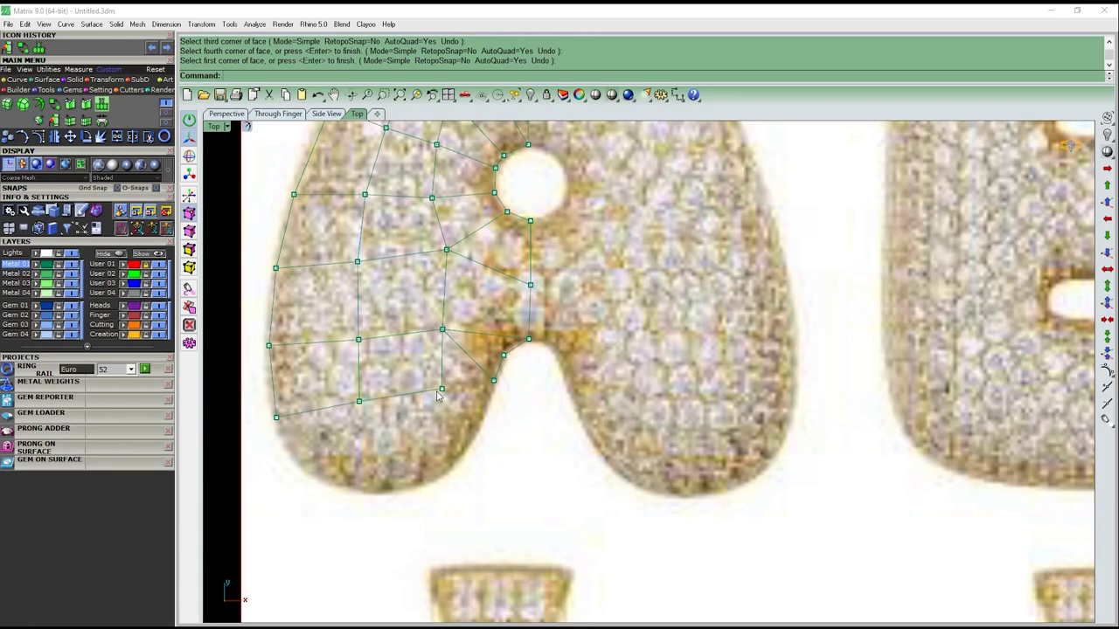
{"action": "key", "text": "Return"}
{"action": "scroll", "coordinate": [471, 390], "scroll_direction": "up", "scroll_amount": 3}
{"action": "left_click", "coordinate": [404, 387]}
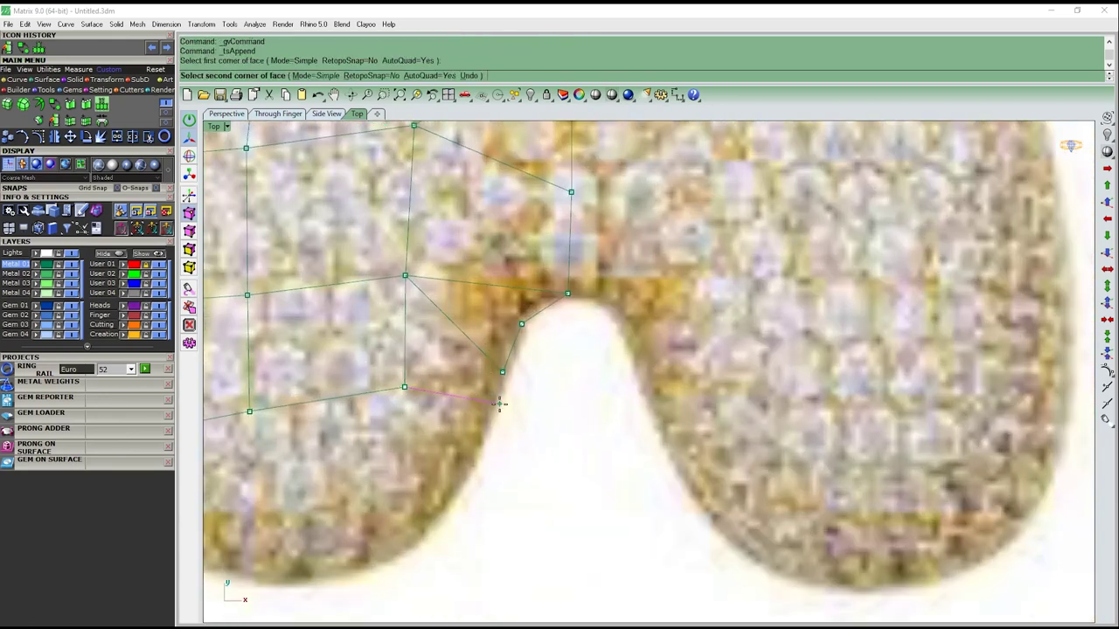
{"action": "scroll", "coordinate": [495, 409], "scroll_direction": "up", "scroll_amount": 1}
{"action": "left_click", "coordinate": [504, 360]}
{"action": "left_click", "coordinate": [384, 243]}
{"action": "left_click", "coordinate": [487, 415]}
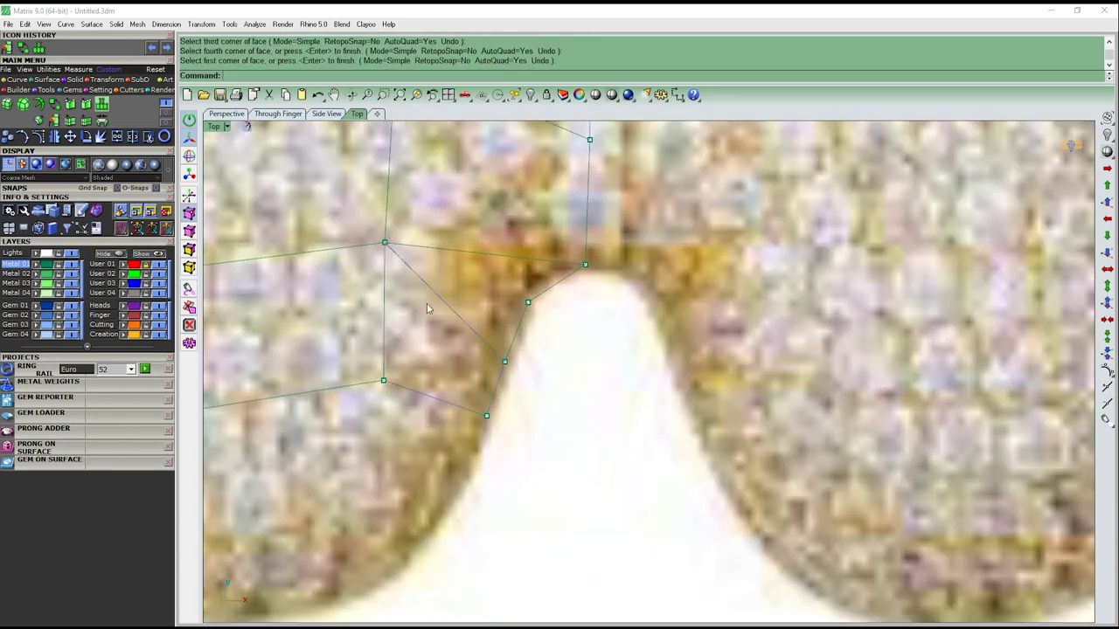
{"action": "scroll", "coordinate": [438, 304], "scroll_direction": "down", "scroll_amount": 2}
Append a quad face heading toward the leg's lower edge
{"action": "key", "text": "Return"}
{"action": "left_click", "coordinate": [457, 301]}
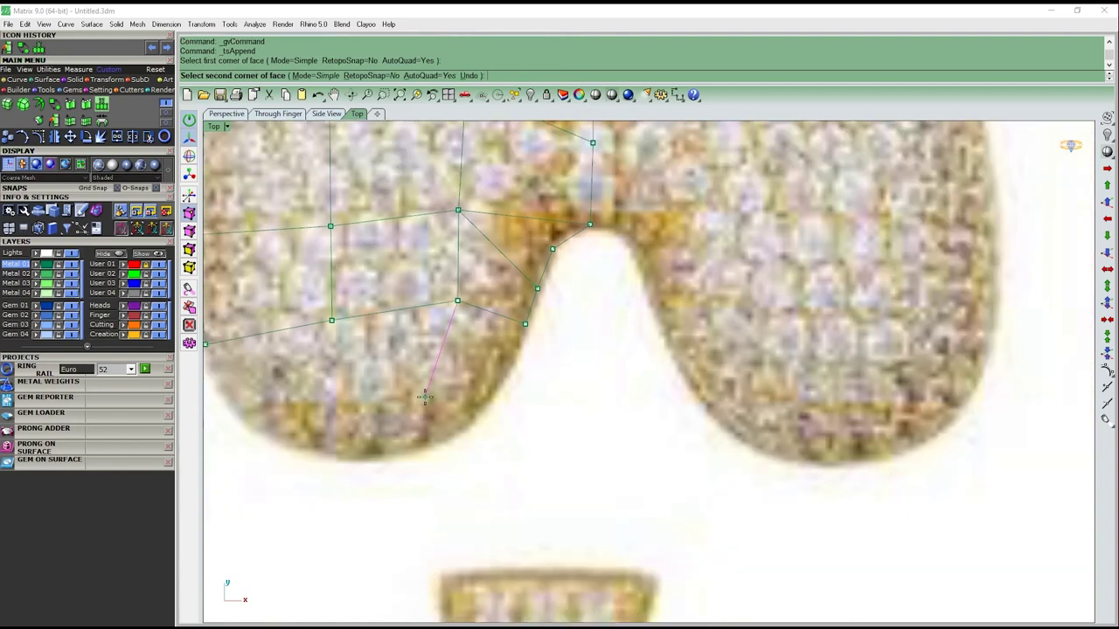
{"action": "left_click", "coordinate": [436, 388]}
{"action": "left_click", "coordinate": [339, 384]}
{"action": "left_click", "coordinate": [332, 320]}
{"action": "right_click_drag", "start_coordinate": [333, 321], "coordinate": [434, 294]}
Append a quad face on the leg's rounded bottom edge
{"action": "key", "text": "Return"}
{"action": "left_click", "coordinate": [307, 317]}
{"action": "left_click", "coordinate": [339, 386]}
{"action": "left_click", "coordinate": [440, 357]}
{"action": "left_click", "coordinate": [433, 293]}
{"action": "key", "text": "Return"}
{"action": "key", "text": "Return"}
Append another quad face along the bottom of the leg
{"action": "left_click", "coordinate": [439, 356]}
{"action": "scroll", "coordinate": [434, 425], "scroll_direction": "up", "scroll_amount": 1}
{"action": "left_click", "coordinate": [436, 428]}
{"action": "left_click", "coordinate": [363, 410]}
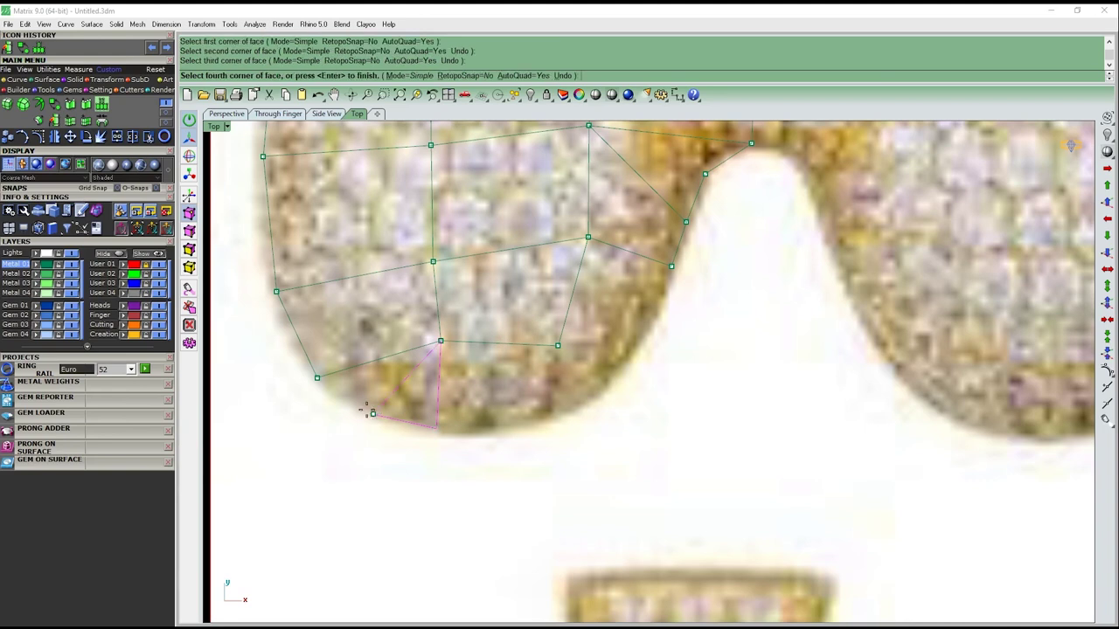
{"action": "left_click", "coordinate": [317, 377]}
{"action": "key", "text": "Return"}
{"action": "right_click_drag", "start_coordinate": [434, 409], "coordinate": [365, 414]}
Append two more quad faces, one snapped to an existing vertex and one near the notch
{"action": "key", "text": "Return"}
{"action": "left_click", "coordinate": [366, 433]}
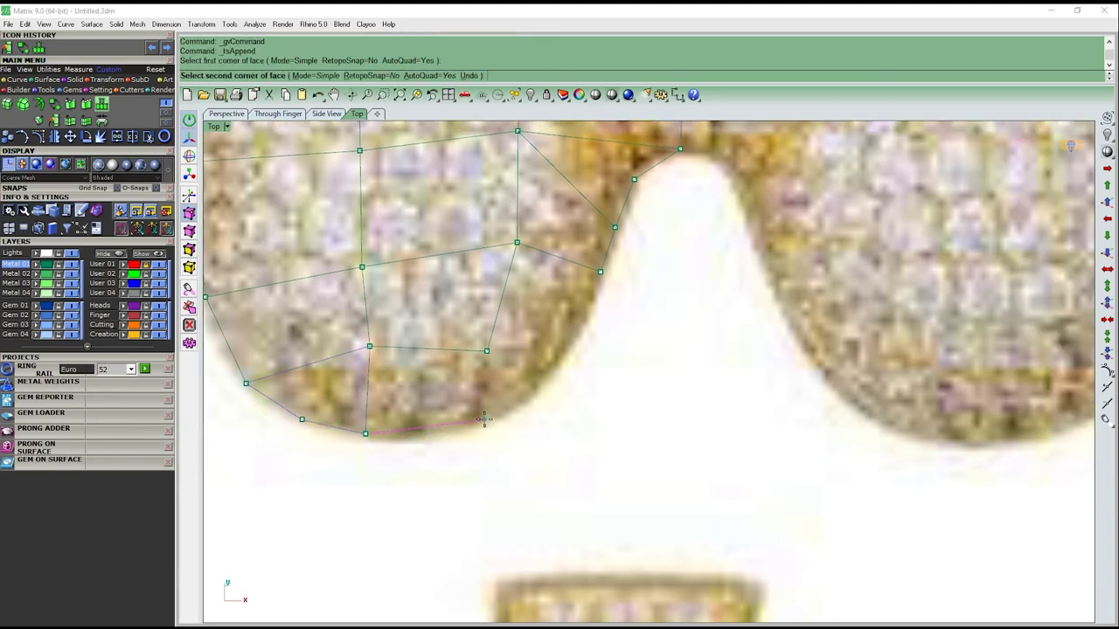
{"action": "left_click", "coordinate": [484, 423]}
{"action": "left_click", "coordinate": [486, 350]}
{"action": "left_click", "coordinate": [369, 347]}
{"action": "key", "text": "Return"}
{"action": "left_click", "coordinate": [486, 350]}
{"action": "left_click", "coordinate": [578, 327]}
{"action": "left_click", "coordinate": [599, 272]}
{"action": "left_click", "coordinate": [516, 242]}
{"action": "key", "text": "Return"}
{"action": "key", "text": "Return"}
Start one more face near the notch, then hide the reference image and zoom out
{"action": "left_click", "coordinate": [486, 351]}
{"action": "left_click", "coordinate": [484, 418]}
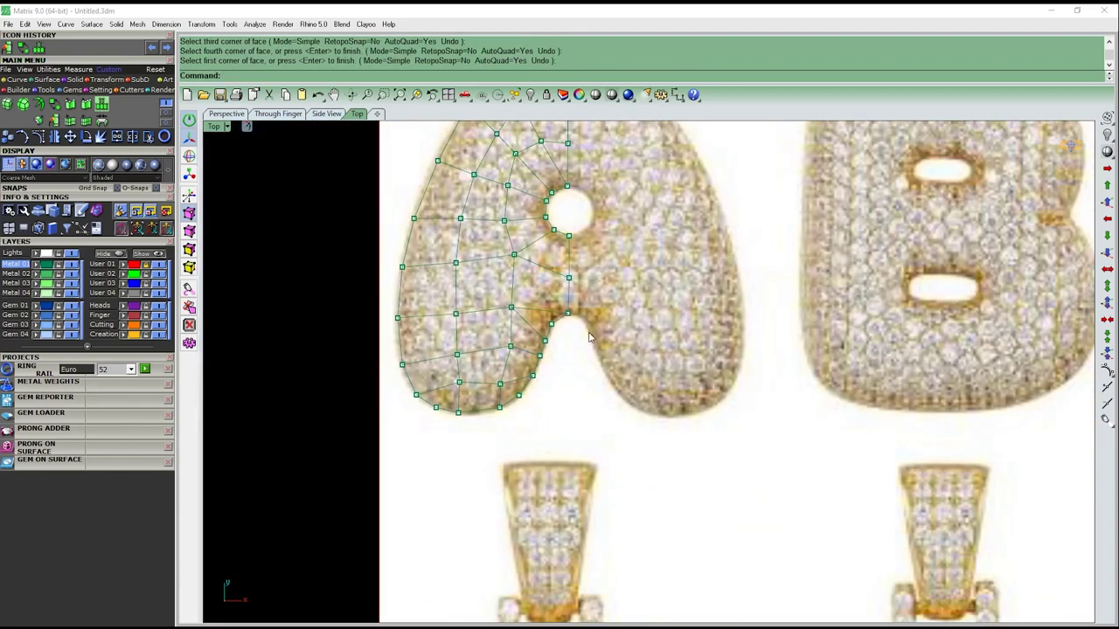
{"action": "scroll", "coordinate": [589, 336], "scroll_direction": "up", "scroll_amount": 2}
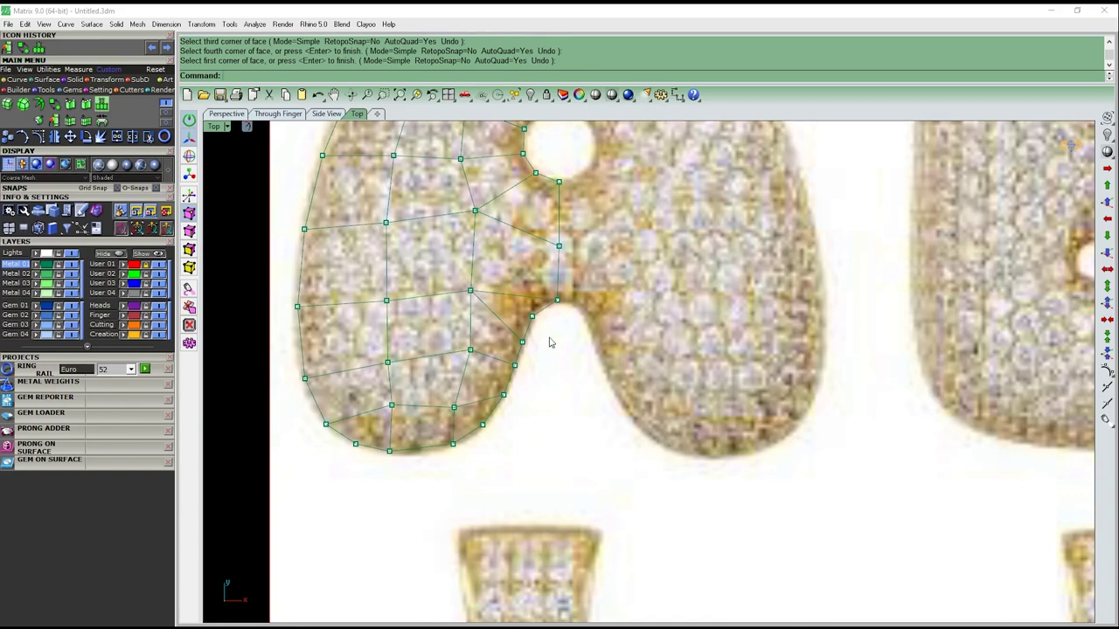
{"action": "scroll", "coordinate": [605, 336], "scroll_direction": "down", "scroll_amount": 2}
{"action": "scroll", "coordinate": [559, 348], "scroll_direction": "down", "scroll_amount": 1}
{"action": "left_click", "coordinate": [159, 264]}
{"action": "scroll", "coordinate": [231, 284], "scroll_direction": "down", "scroll_amount": 1}
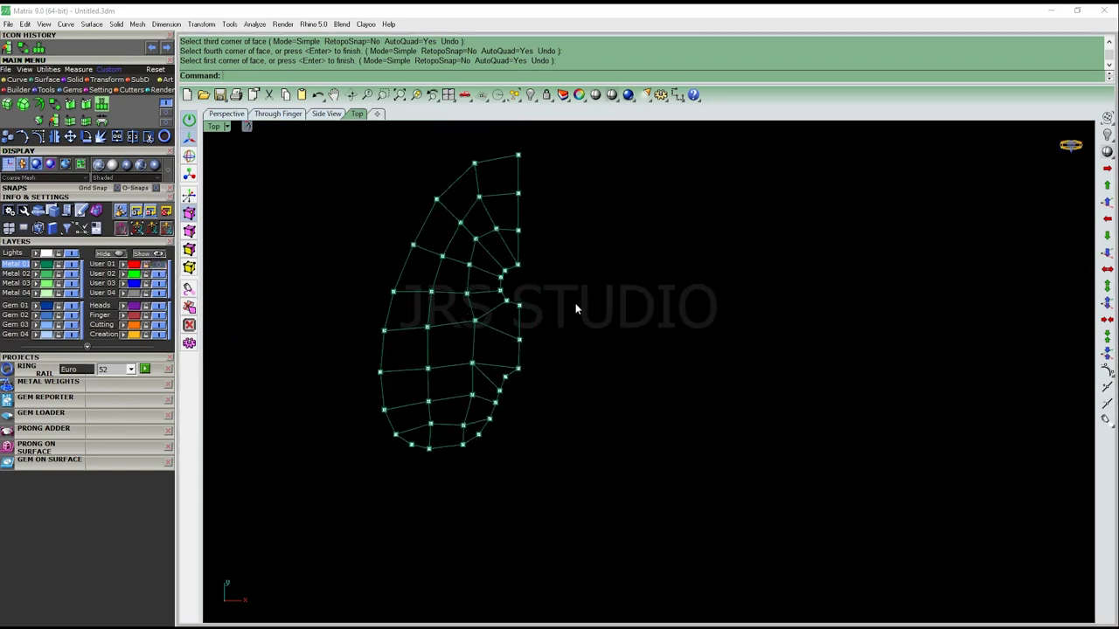
Mirror the half-A mesh with tsSymmetry, adding axial symmetry from 0,0,0 to a point straight up
{"action": "left_click", "coordinate": [449, 298]}
{"action": "scroll", "coordinate": [506, 311], "scroll_direction": "up", "scroll_amount": 1}
{"action": "scroll", "coordinate": [507, 306], "scroll_direction": "down", "scroll_amount": 1}
{"action": "type", "text": "Sum"}
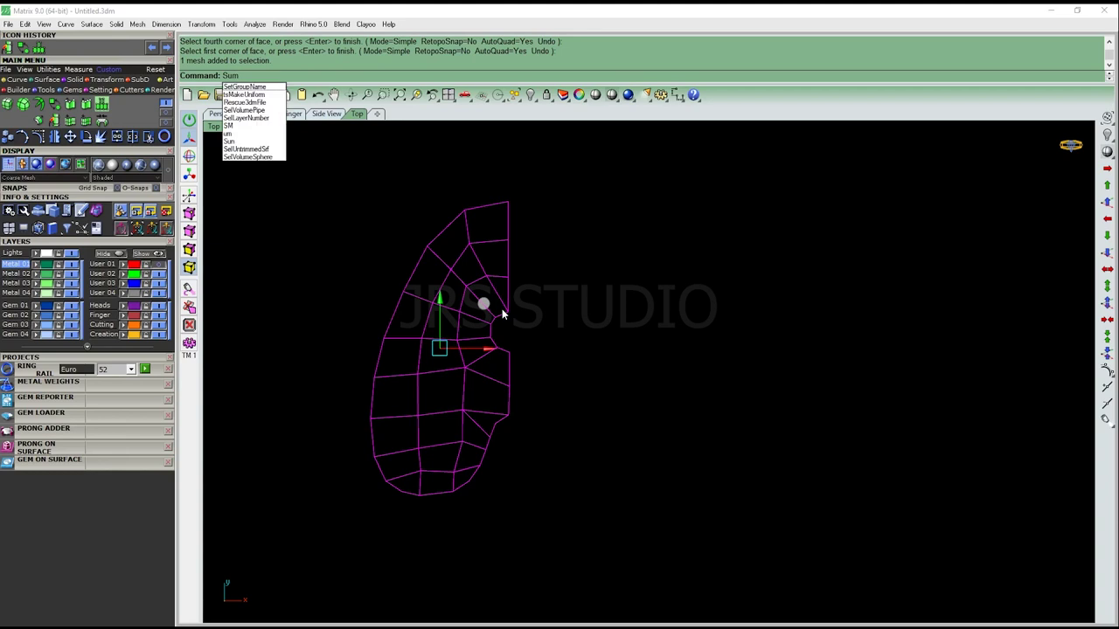
{"action": "type", "text": "et"}
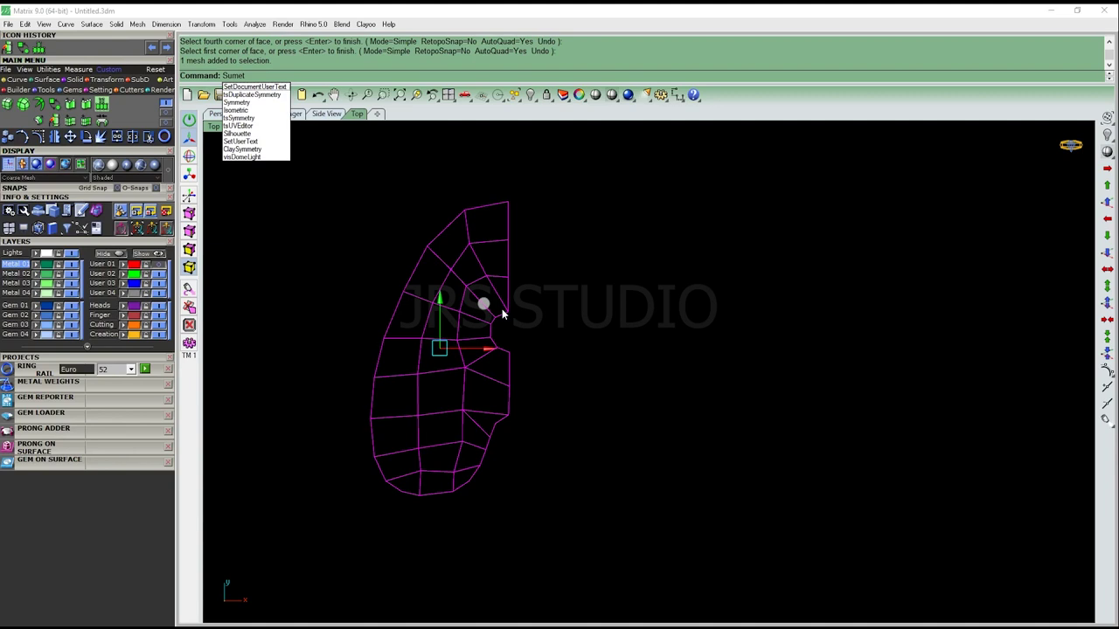
{"action": "key", "text": "Down"}
{"action": "key", "text": "Down"}
{"action": "key", "text": "Down"}
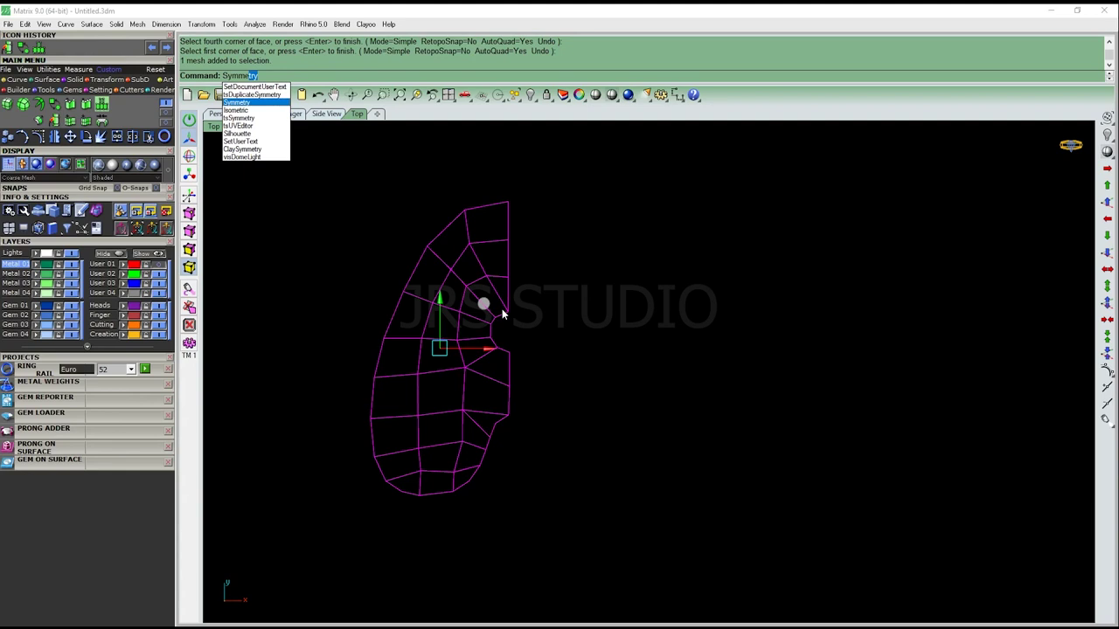
{"action": "key", "text": "Down"}
{"action": "key", "text": "Down"}
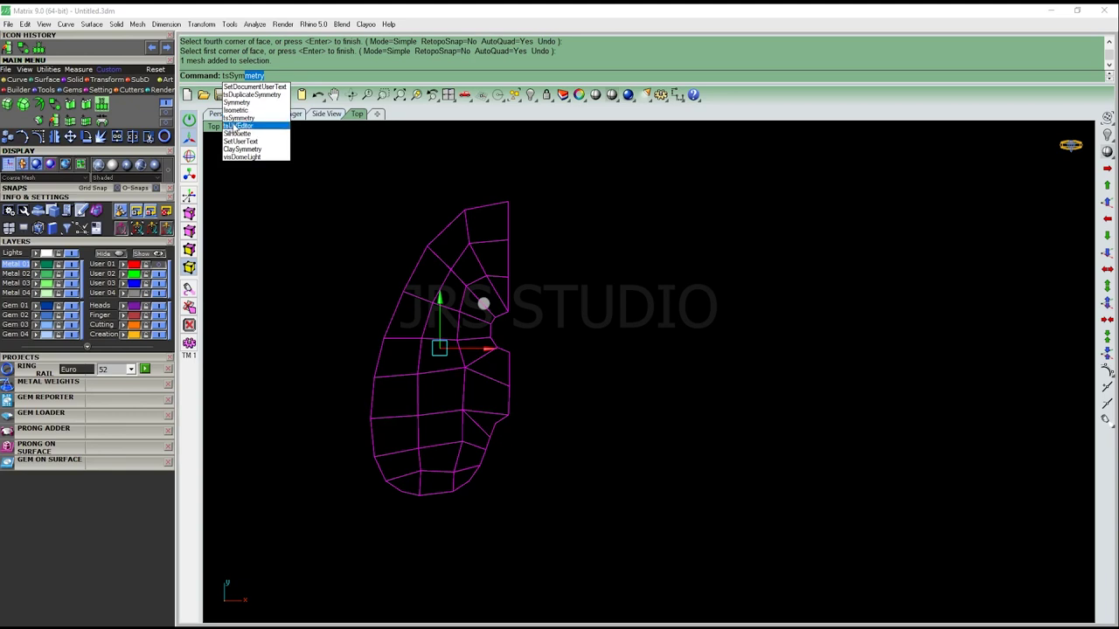
{"action": "left_click", "coordinate": [251, 121]}
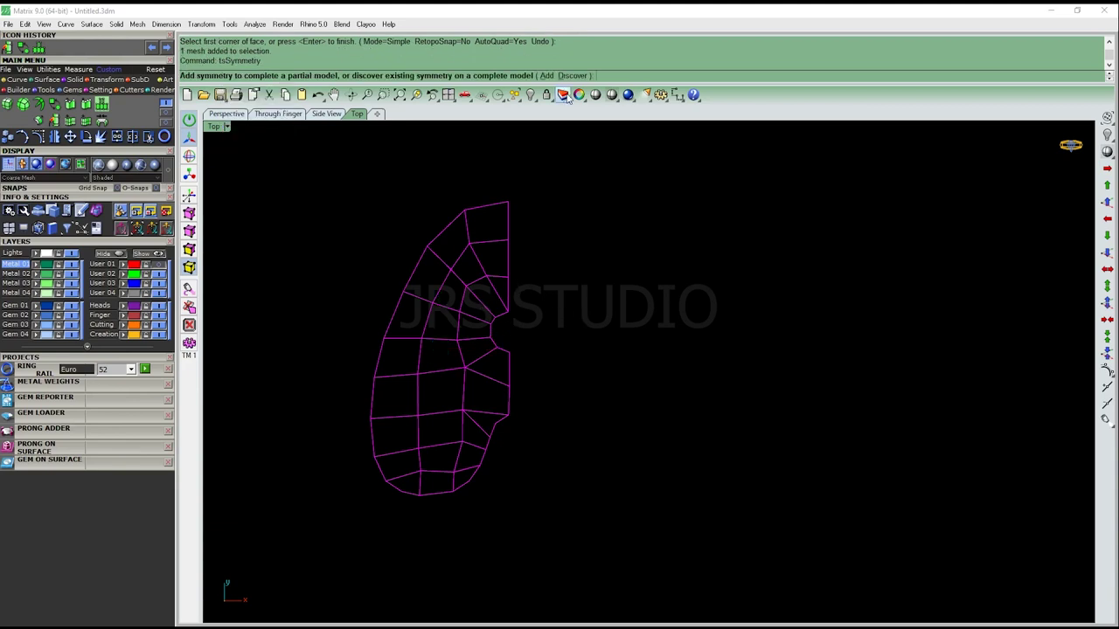
{"action": "left_click", "coordinate": [549, 76]}
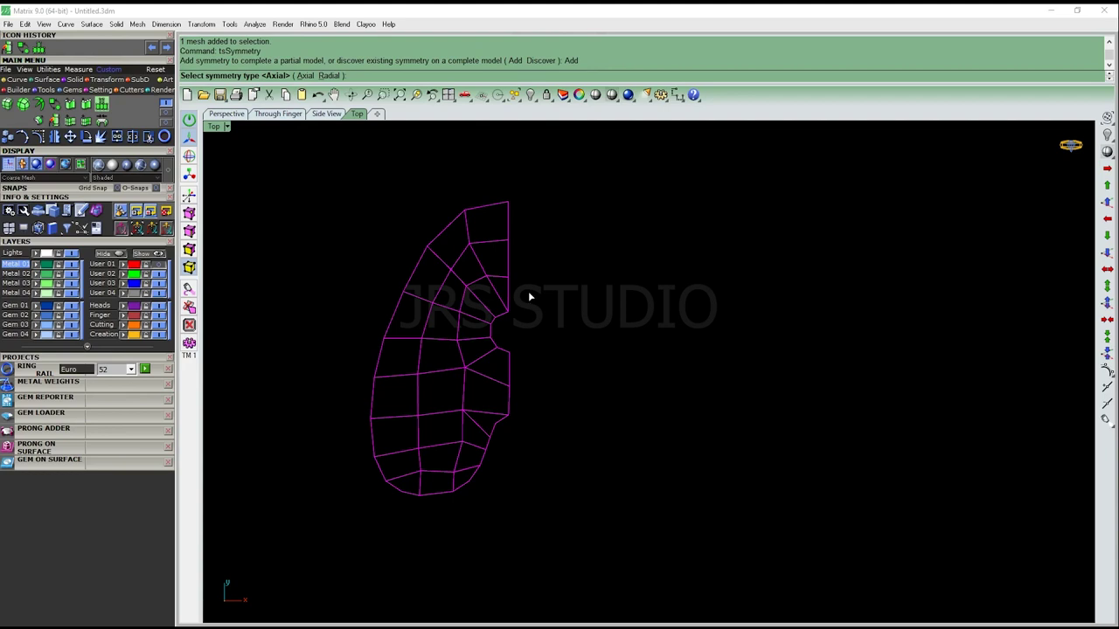
{"action": "right_click_drag", "start_coordinate": [489, 320], "coordinate": [480, 276]}
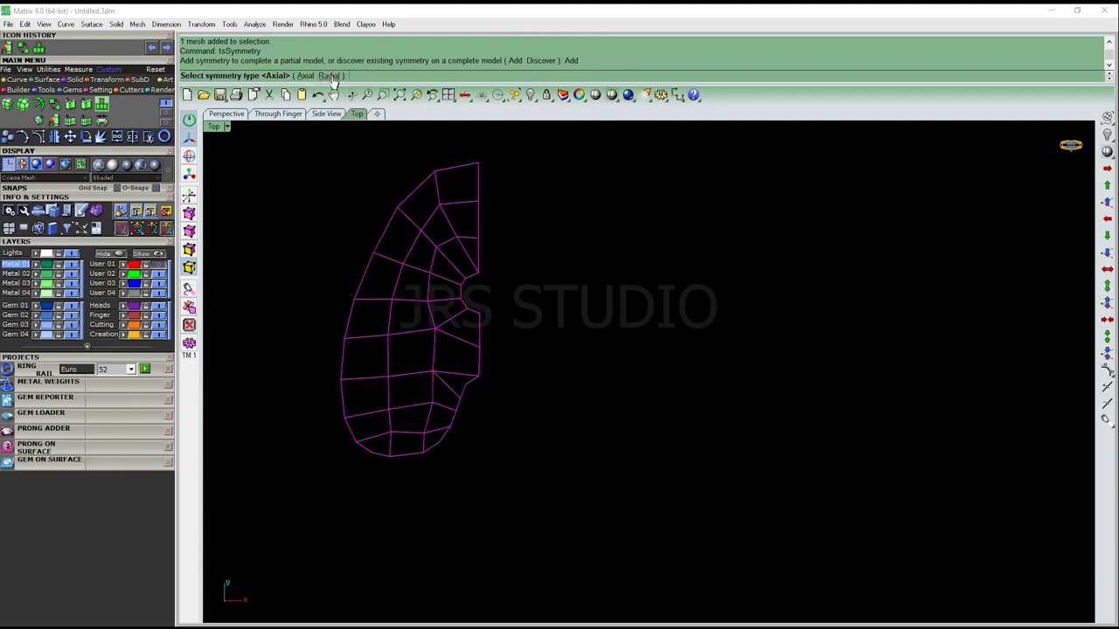
{"action": "left_click", "coordinate": [305, 76]}
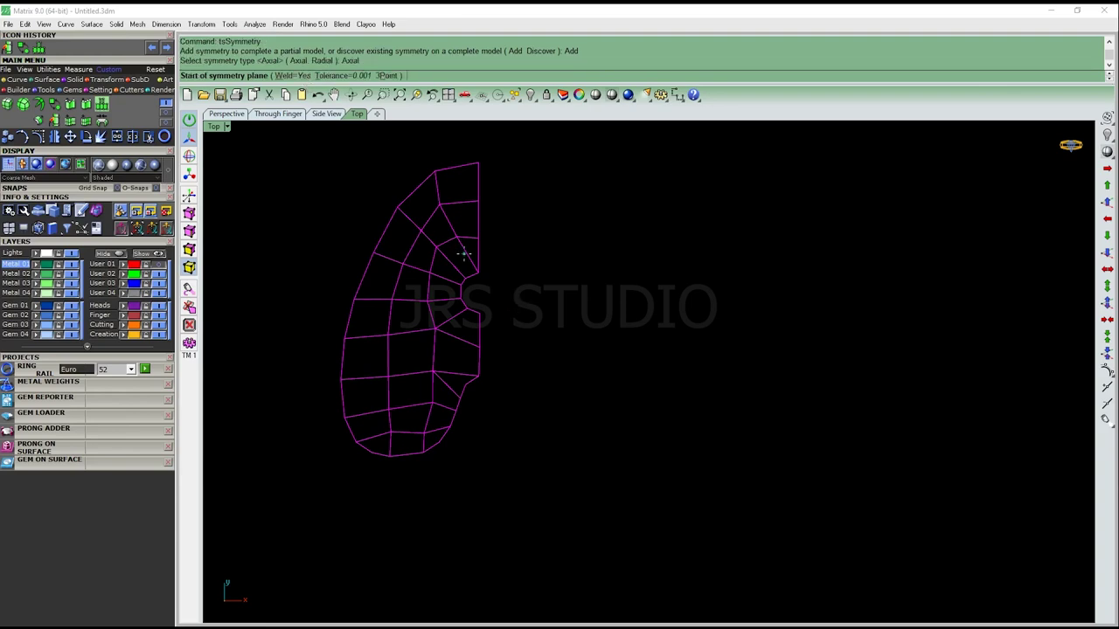
{"action": "type", "text": "0,0,0"}
{"action": "key", "text": "Return"}
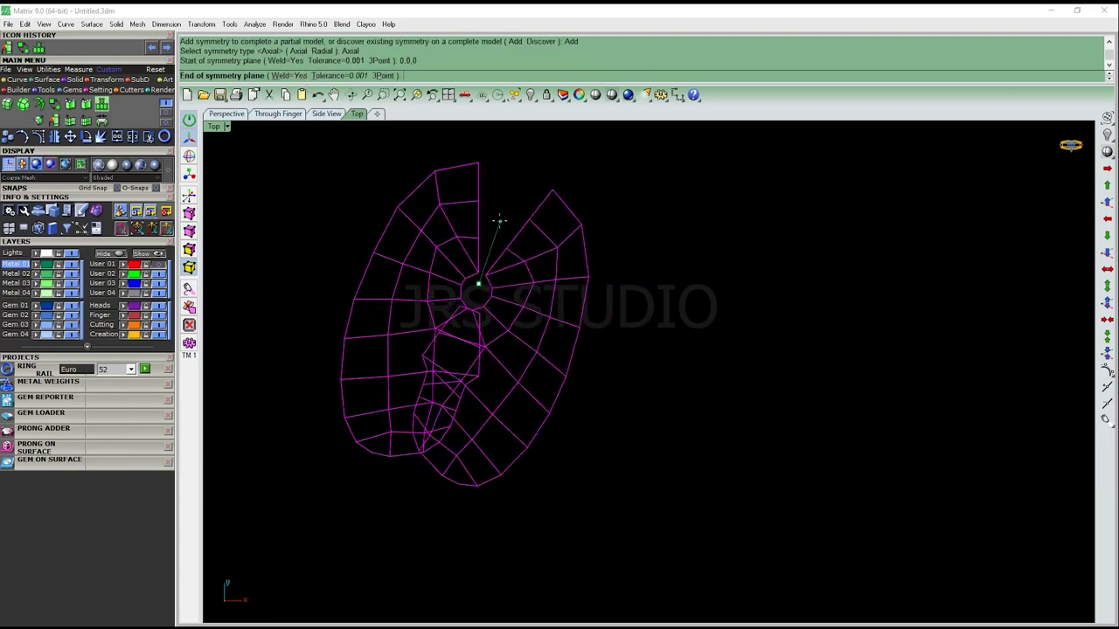
{"action": "left_click", "coordinate": [487, 180]}
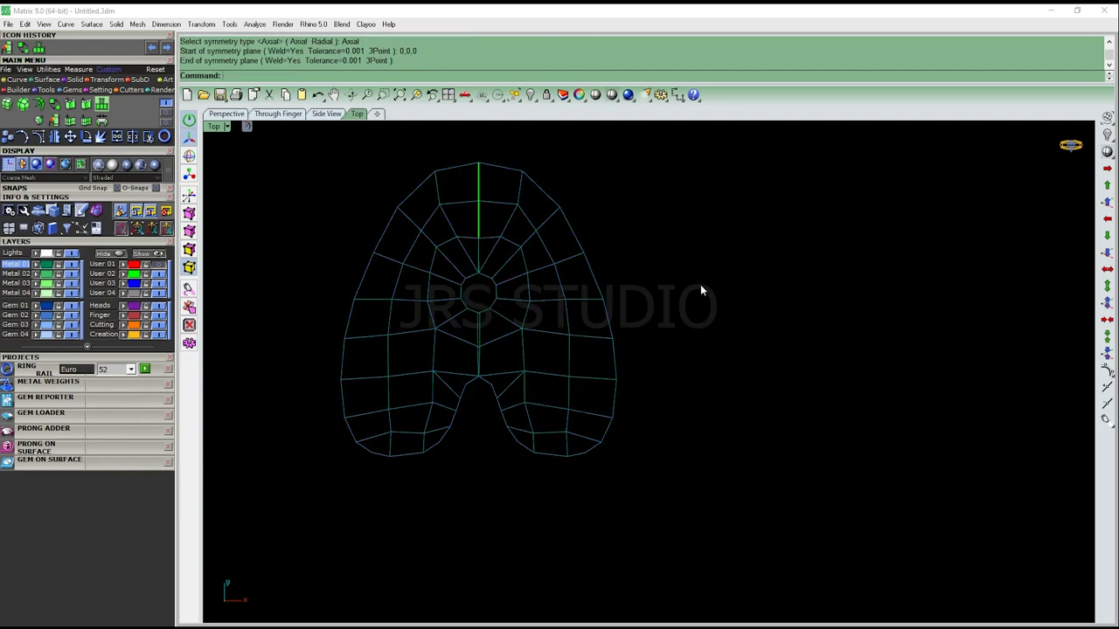
Show the T-spline control points and weld the vertex pair at the top of the centre seam
{"action": "scroll", "coordinate": [470, 224], "scroll_direction": "up", "scroll_amount": 2}
{"action": "right_click_drag", "start_coordinate": [488, 180], "coordinate": [480, 179]}
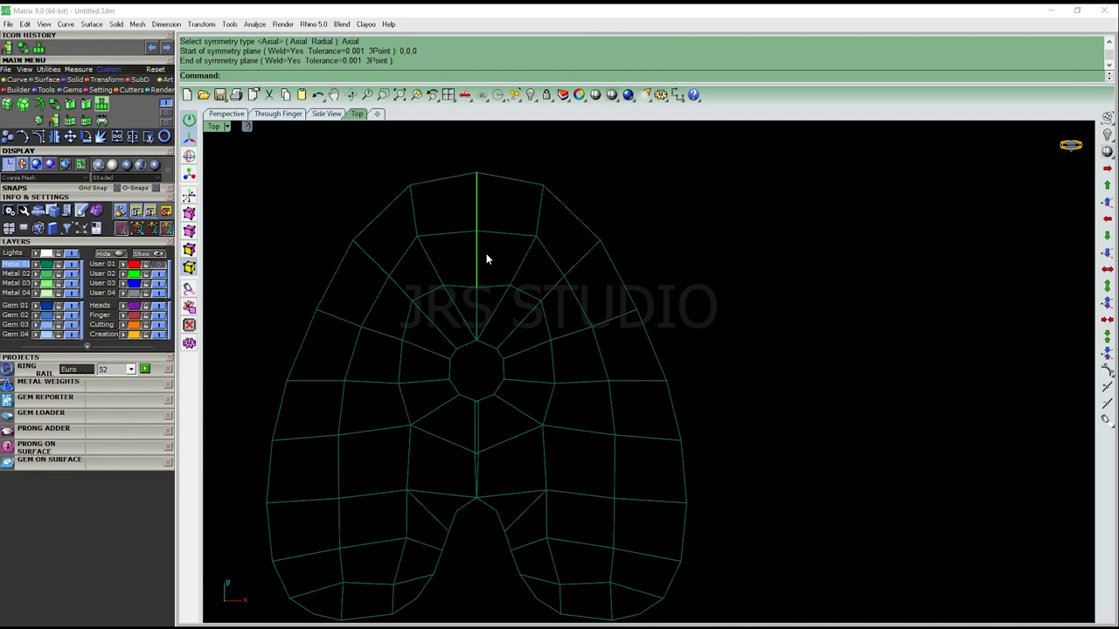
{"action": "scroll", "coordinate": [477, 343], "scroll_direction": "up", "scroll_amount": 1}
{"action": "scroll", "coordinate": [477, 417], "scroll_direction": "up", "scroll_amount": 1}
{"action": "scroll", "coordinate": [477, 373], "scroll_direction": "up", "scroll_amount": 1}
{"action": "right_click_drag", "start_coordinate": [468, 361], "coordinate": [463, 304]}
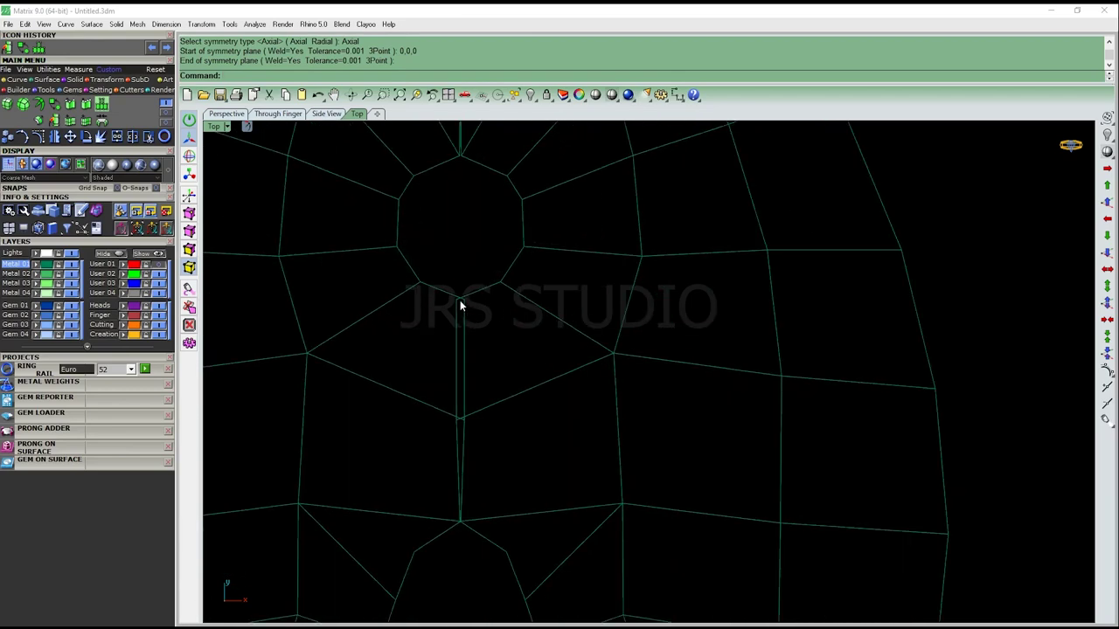
{"action": "scroll", "coordinate": [474, 313], "scroll_direction": "down", "scroll_amount": 1}
{"action": "scroll", "coordinate": [463, 259], "scroll_direction": "down", "scroll_amount": 1}
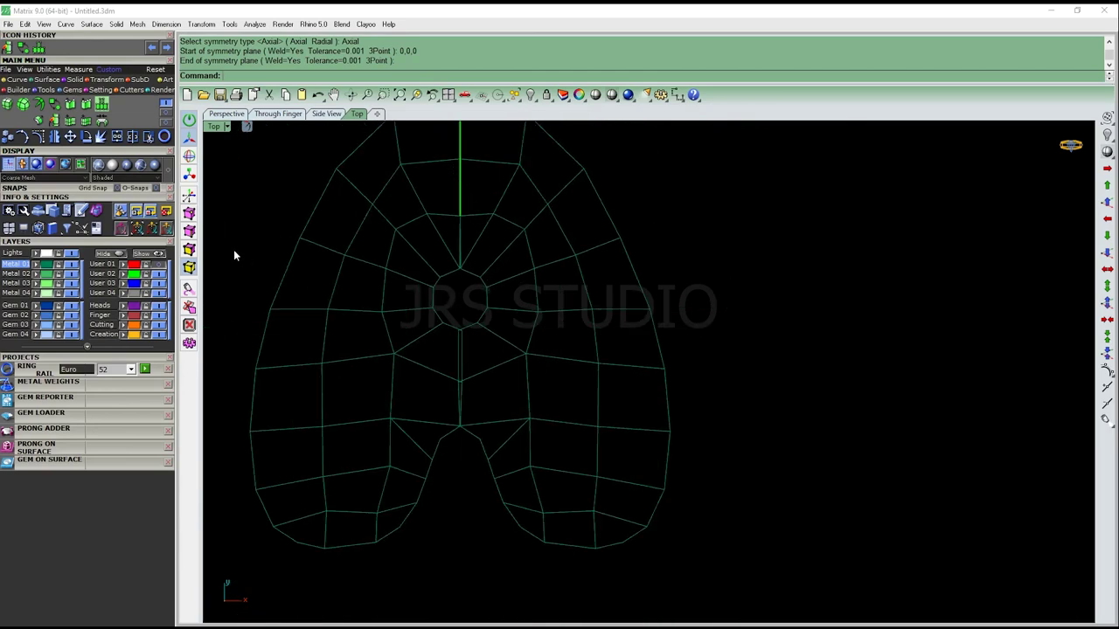
{"action": "left_click", "coordinate": [189, 214]}
{"action": "scroll", "coordinate": [463, 271], "scroll_direction": "up", "scroll_amount": 4}
{"action": "left_click", "coordinate": [465, 275]}
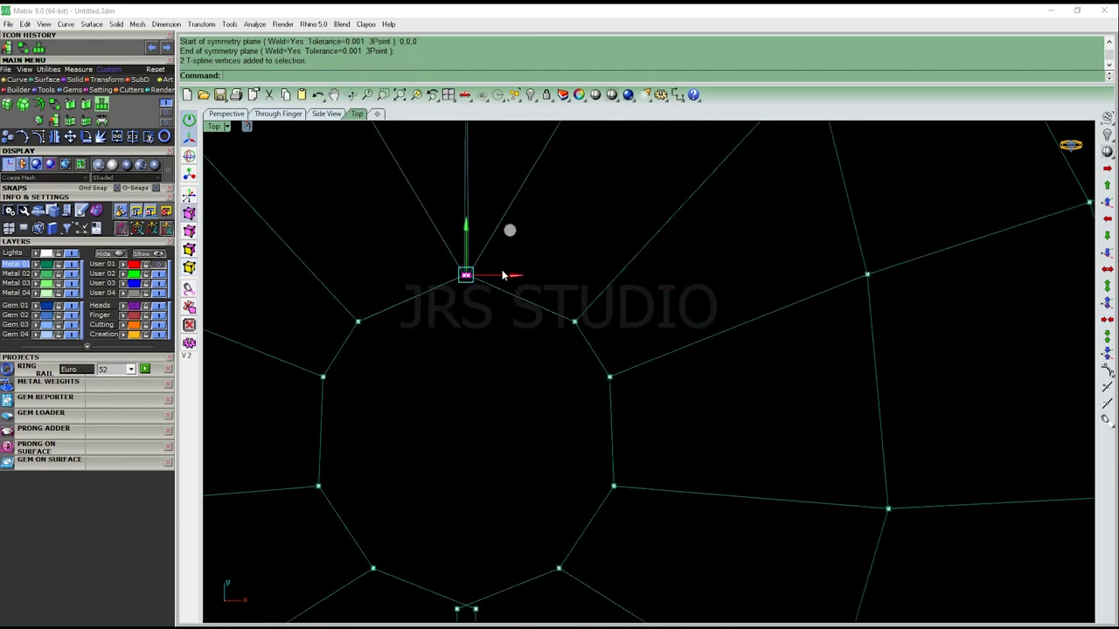
{"action": "left_click", "coordinate": [54, 120]}
Weld the next two vertex pairs down the centre seam by repeating tsWeld
{"action": "scroll", "coordinate": [457, 400], "scroll_direction": "down", "scroll_amount": 3}
{"action": "scroll", "coordinate": [477, 357], "scroll_direction": "down", "scroll_amount": 2}
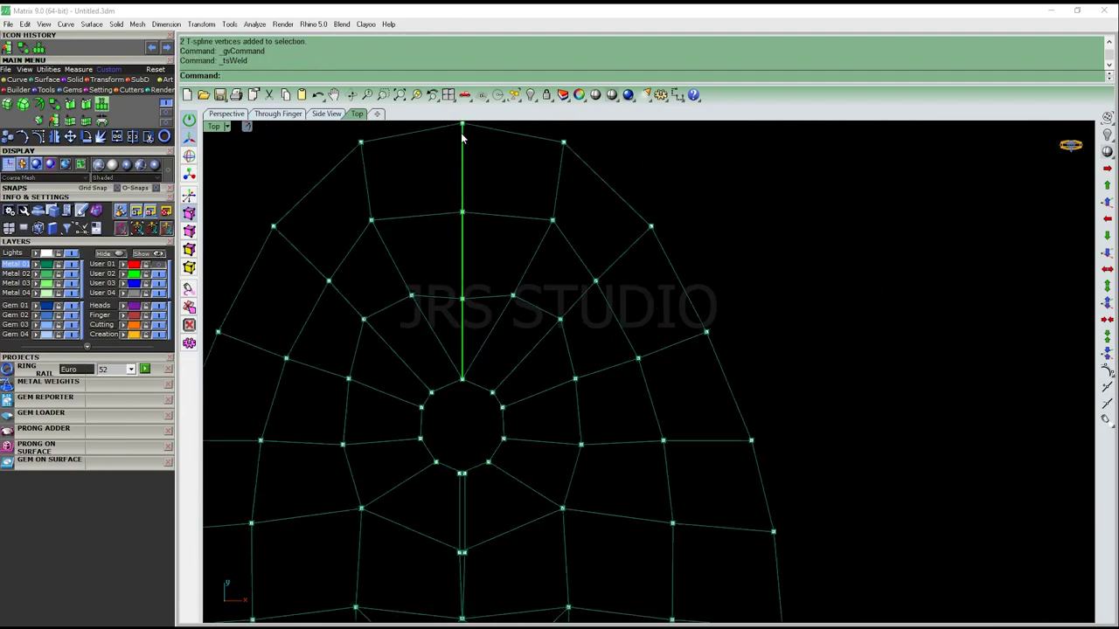
{"action": "scroll", "coordinate": [475, 378], "scroll_direction": "up", "scroll_amount": 1}
{"action": "scroll", "coordinate": [480, 320], "scroll_direction": "up", "scroll_amount": 2}
{"action": "scroll", "coordinate": [428, 222], "scroll_direction": "up", "scroll_amount": 3}
{"action": "left_click", "coordinate": [446, 253]}
{"action": "right_click", "coordinate": [488, 309]}
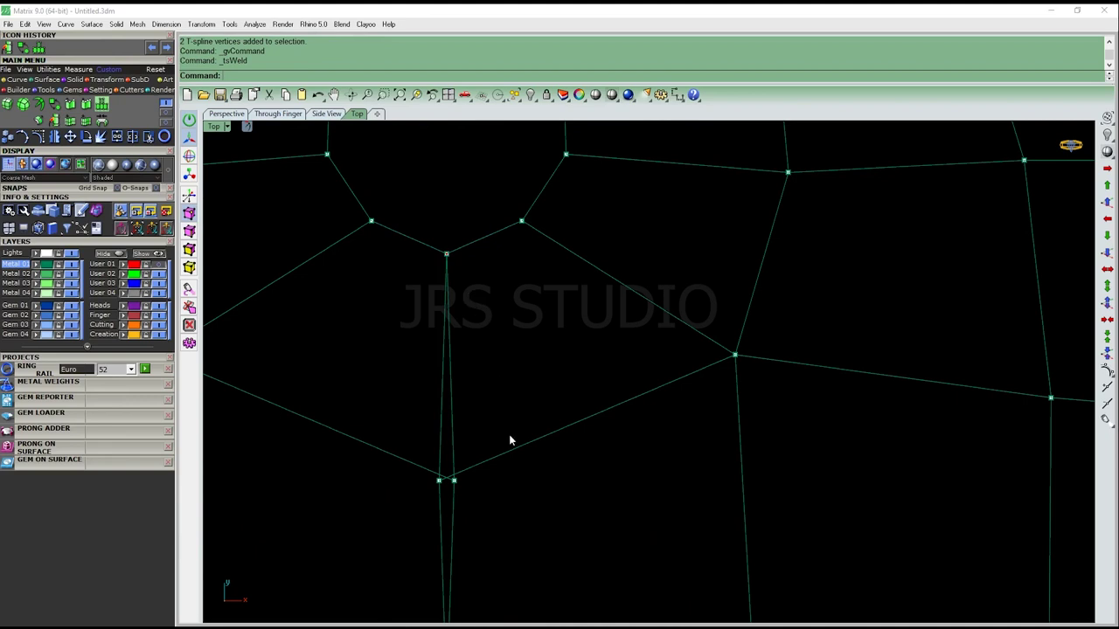
{"action": "right_click_drag", "start_coordinate": [451, 254], "coordinate": [442, 206]}
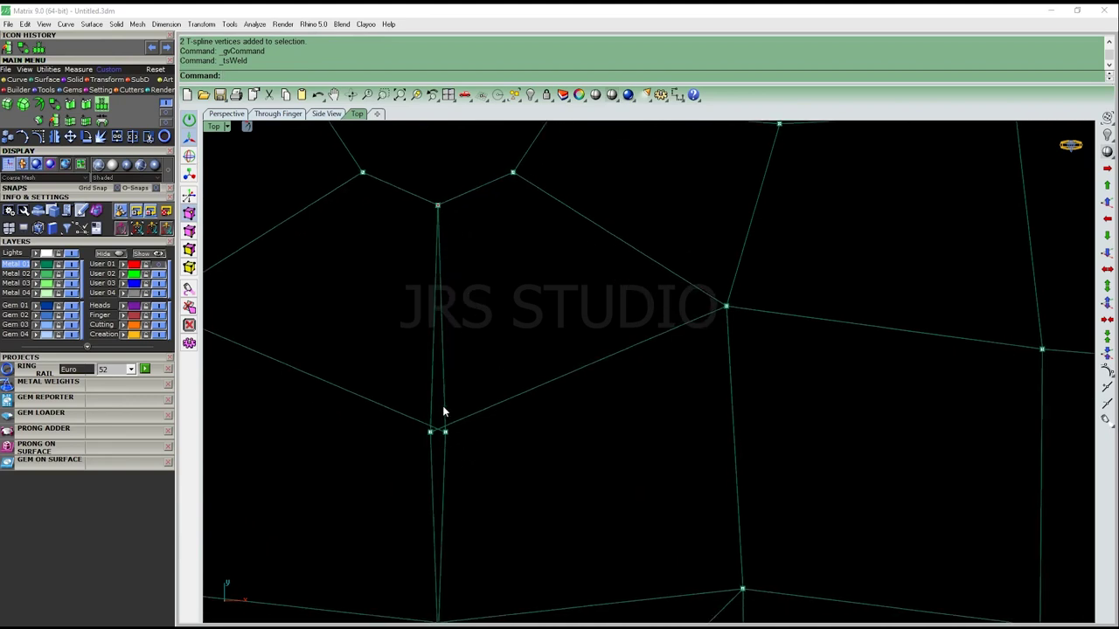
{"action": "right_click_drag", "start_coordinate": [438, 208], "coordinate": [430, 157]}
{"action": "left_click_drag", "start_coordinate": [405, 362], "coordinate": [451, 385]}
{"action": "right_click", "coordinate": [467, 386]}
{"action": "right_click_drag", "start_coordinate": [487, 452], "coordinate": [503, 346]}
Slide a vertex beside the hole slightly left with its mirror following, then hide the control points
{"action": "left_click_drag", "start_coordinate": [429, 352], "coordinate": [483, 509]}
{"action": "scroll", "coordinate": [472, 393], "scroll_direction": "down", "scroll_amount": 3}
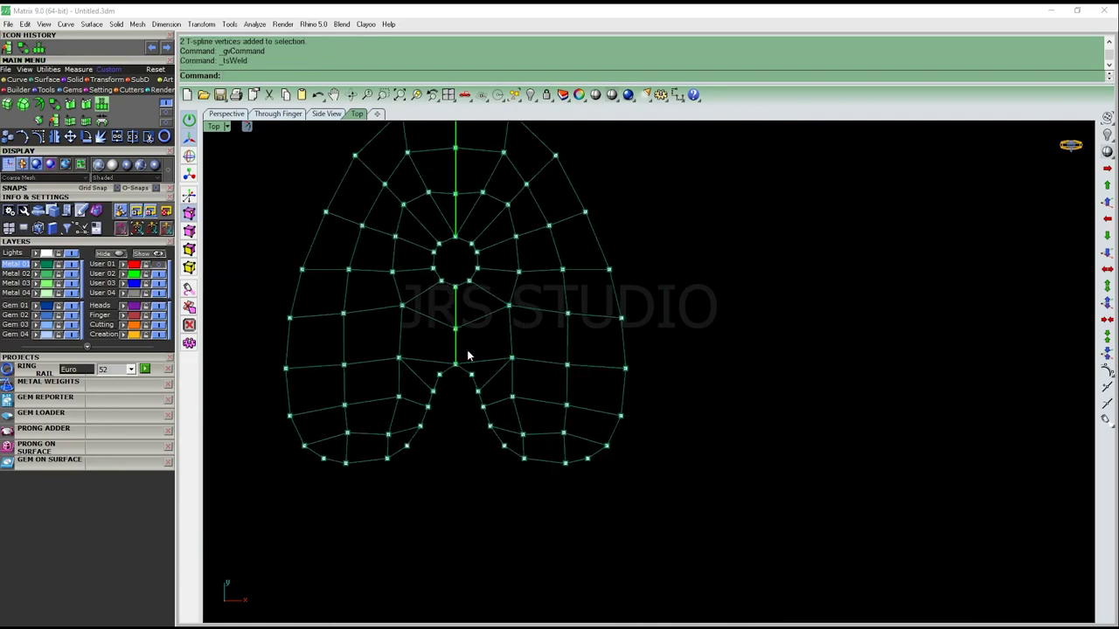
{"action": "scroll", "coordinate": [465, 319], "scroll_direction": "up", "scroll_amount": 3}
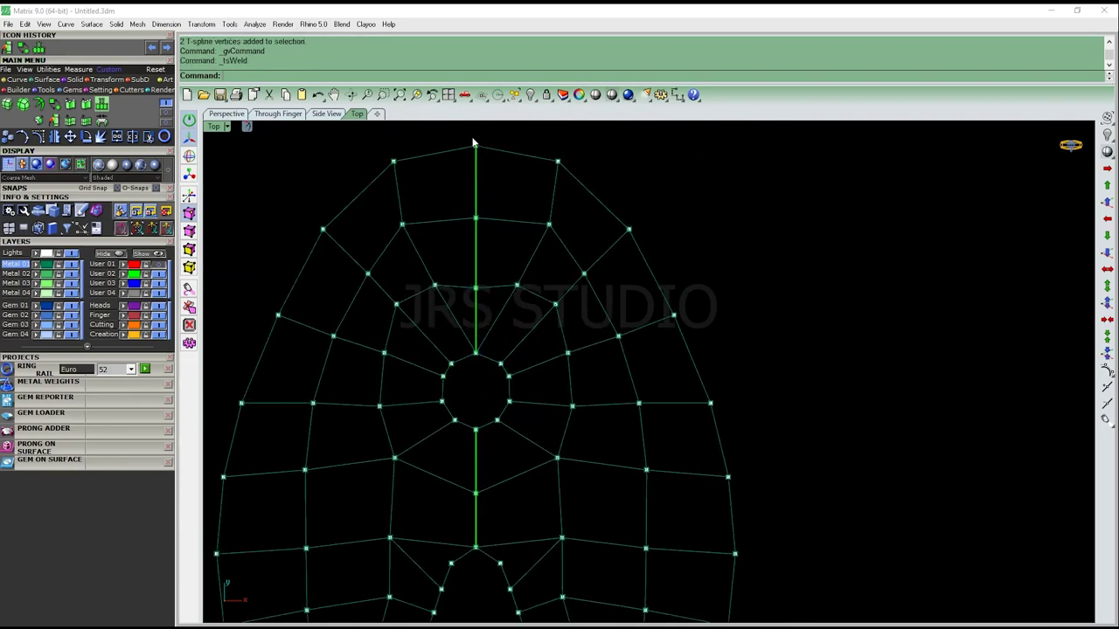
{"action": "scroll", "coordinate": [499, 520], "scroll_direction": "down", "scroll_amount": 3}
{"action": "scroll", "coordinate": [468, 382], "scroll_direction": "up", "scroll_amount": 3}
{"action": "left_click", "coordinate": [470, 369]}
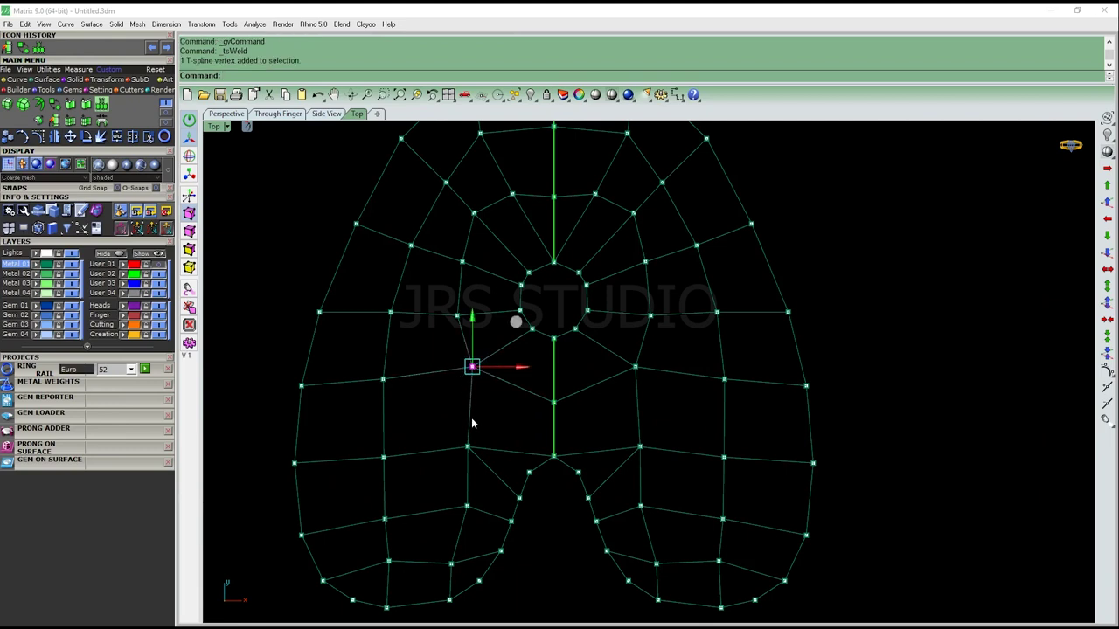
{"action": "left_click_drag", "start_coordinate": [515, 368], "coordinate": [505, 368]}
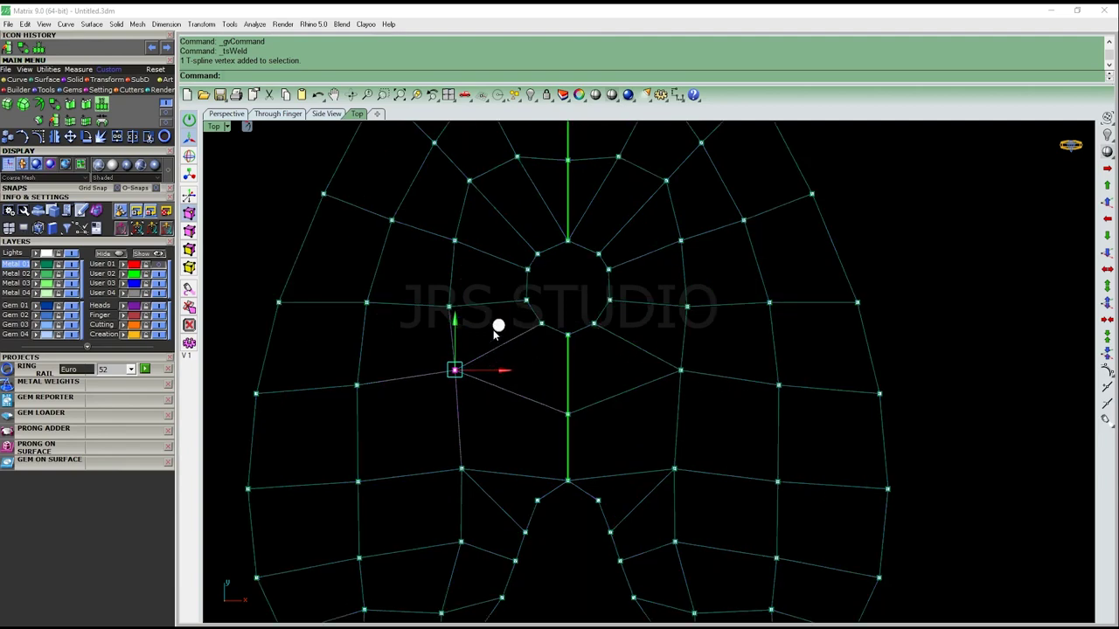
{"action": "scroll", "coordinate": [675, 345], "scroll_direction": "down", "scroll_amount": 3}
{"action": "left_click", "coordinate": [299, 245]}
{"action": "right_click_drag", "start_coordinate": [299, 244], "coordinate": [368, 270]}
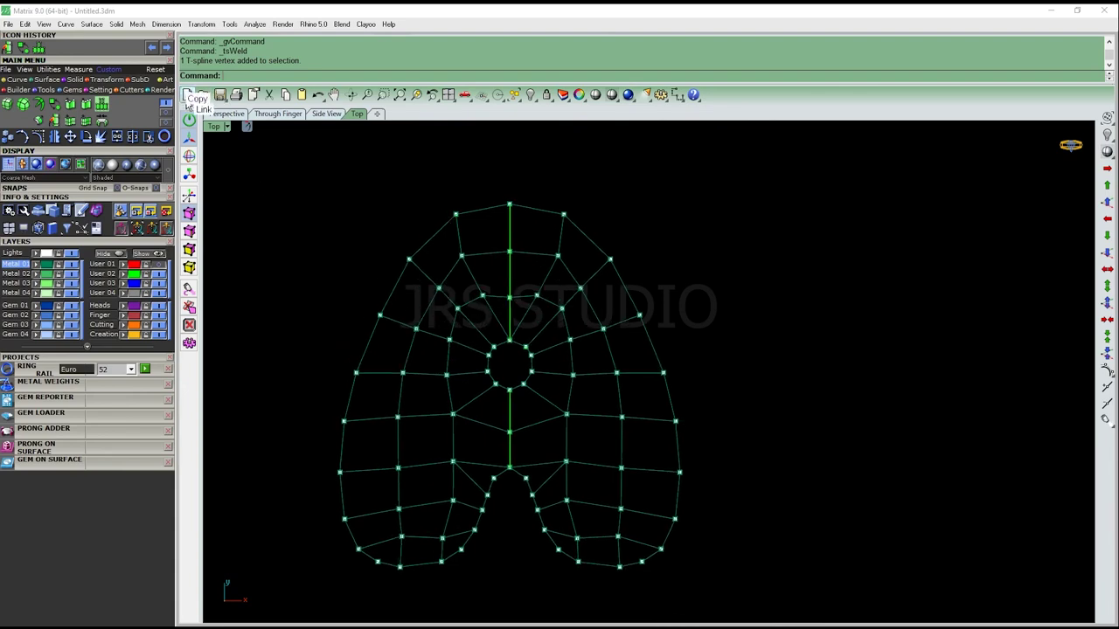
{"action": "key", "text": "Escape"}
Switch the display to Plastic mode and select the A mesh
{"action": "scroll", "coordinate": [560, 347], "scroll_direction": "down", "scroll_amount": 2}
{"action": "key", "text": "ctrl+alt+s"}
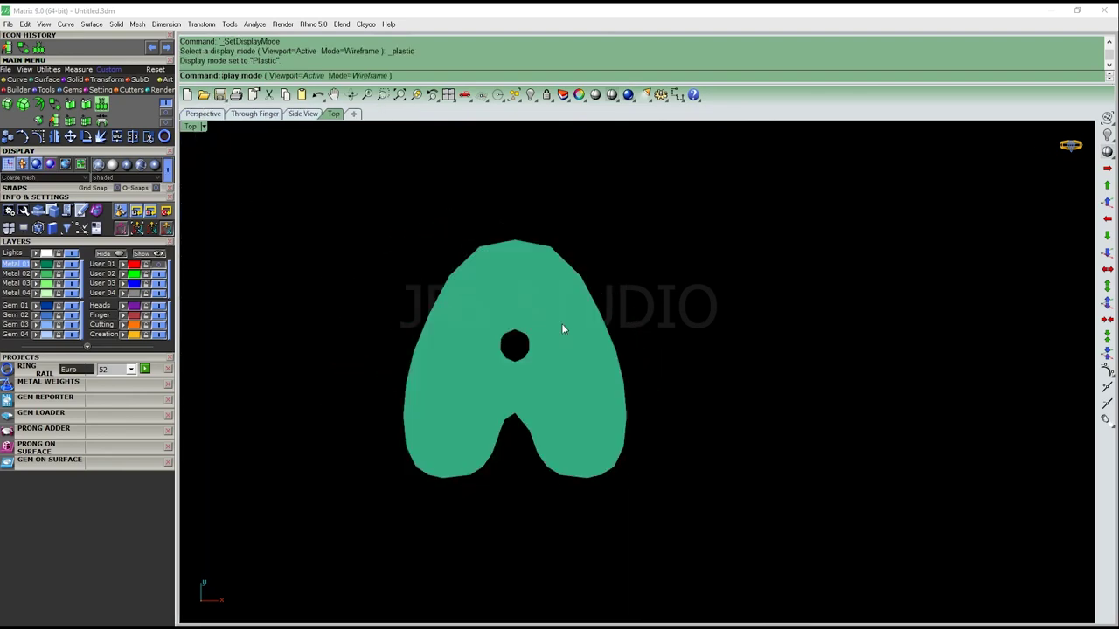
{"action": "left_click", "coordinate": [524, 344]}
{"action": "right_click_drag", "start_coordinate": [523, 455], "coordinate": [711, 524], "text": "ctrl+shift"}
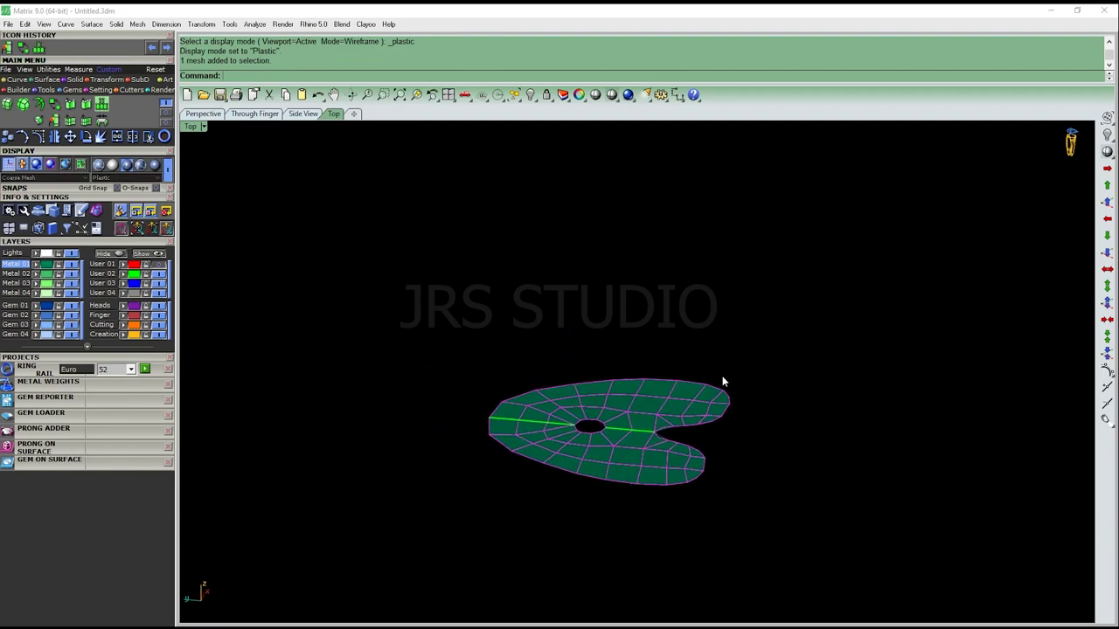
{"action": "left_click", "coordinate": [600, 403]}
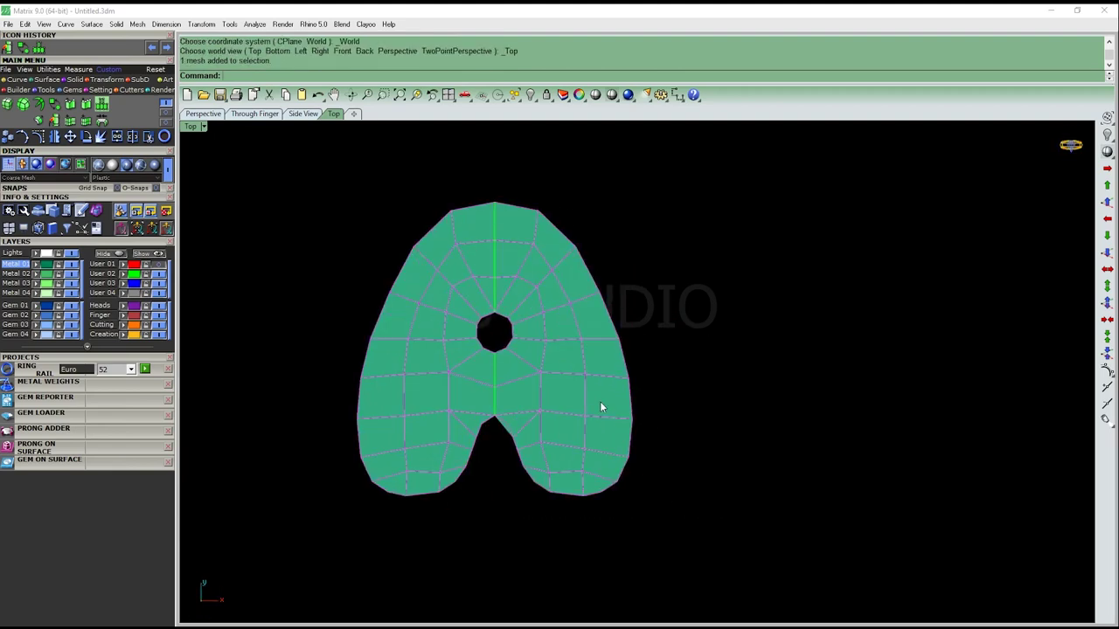
{"action": "scroll", "coordinate": [600, 404], "scroll_direction": "up", "scroll_amount": 1}
Copy and paste the A mesh in place, putting the duplicate on layer User 21
{"action": "key", "text": "ctrl+c"}
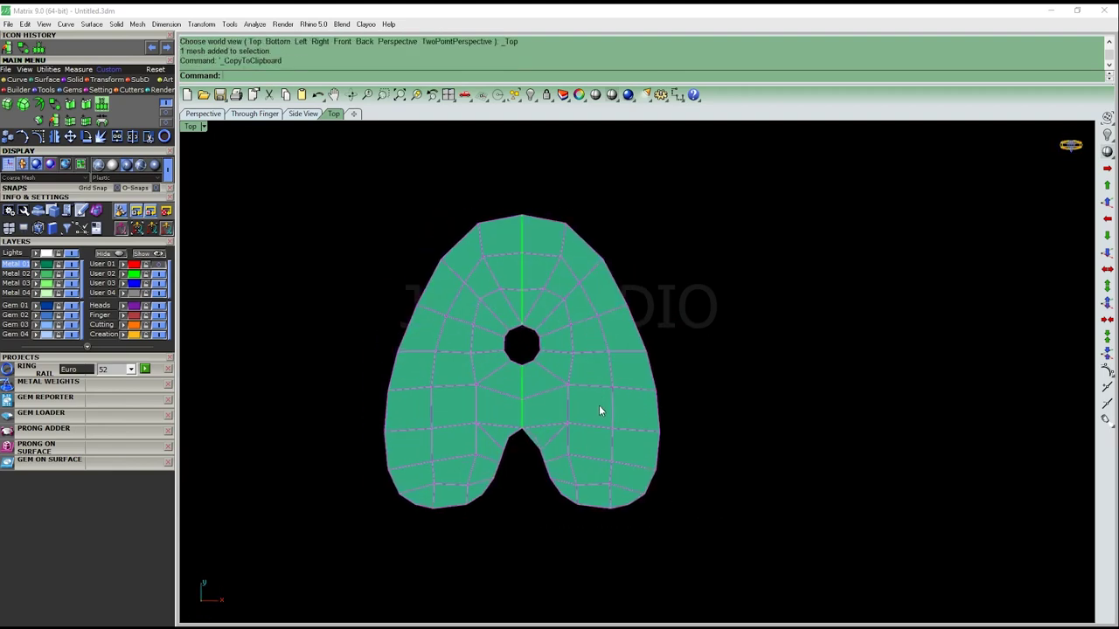
{"action": "left_click", "coordinate": [681, 385]}
{"action": "key", "text": "ctrl+v"}
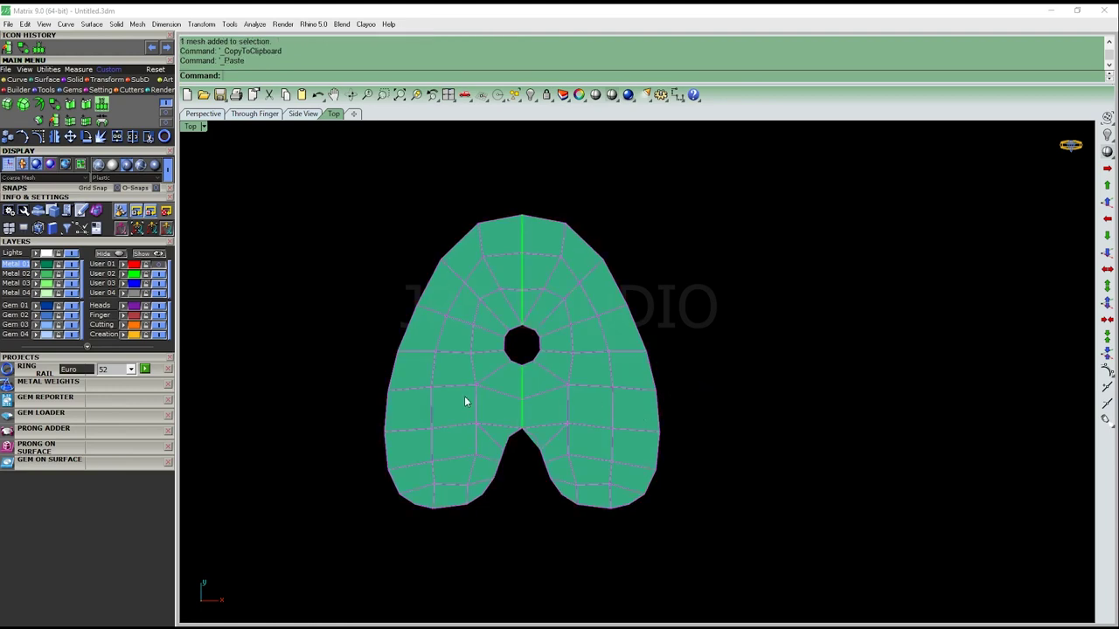
{"action": "left_click", "coordinate": [87, 348]}
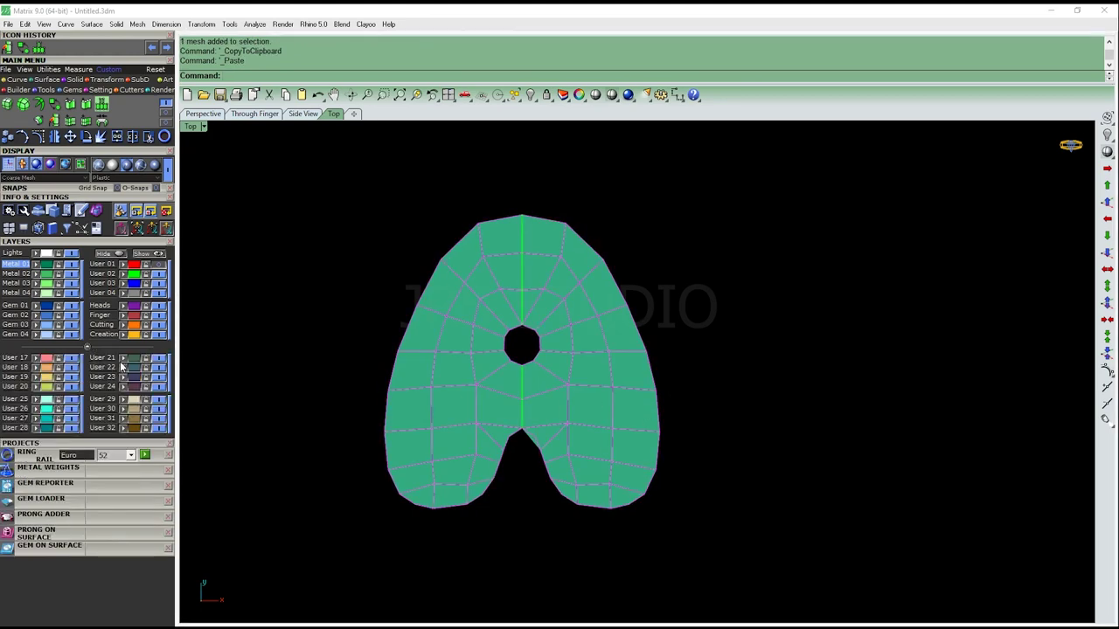
{"action": "left_click", "coordinate": [125, 359]}
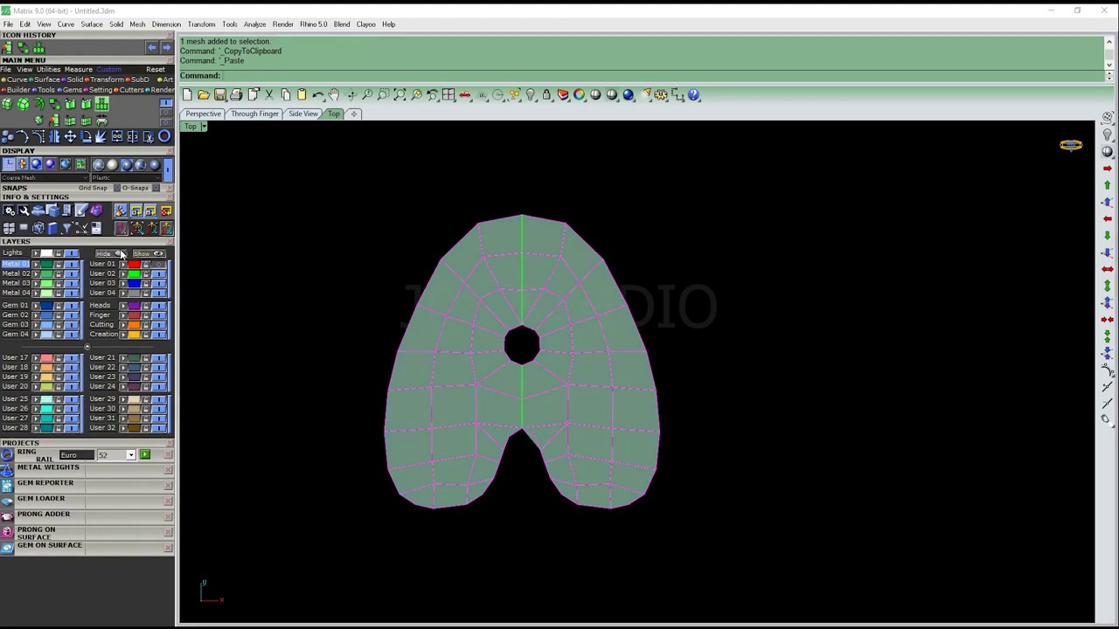
{"action": "key", "text": "Escape"}
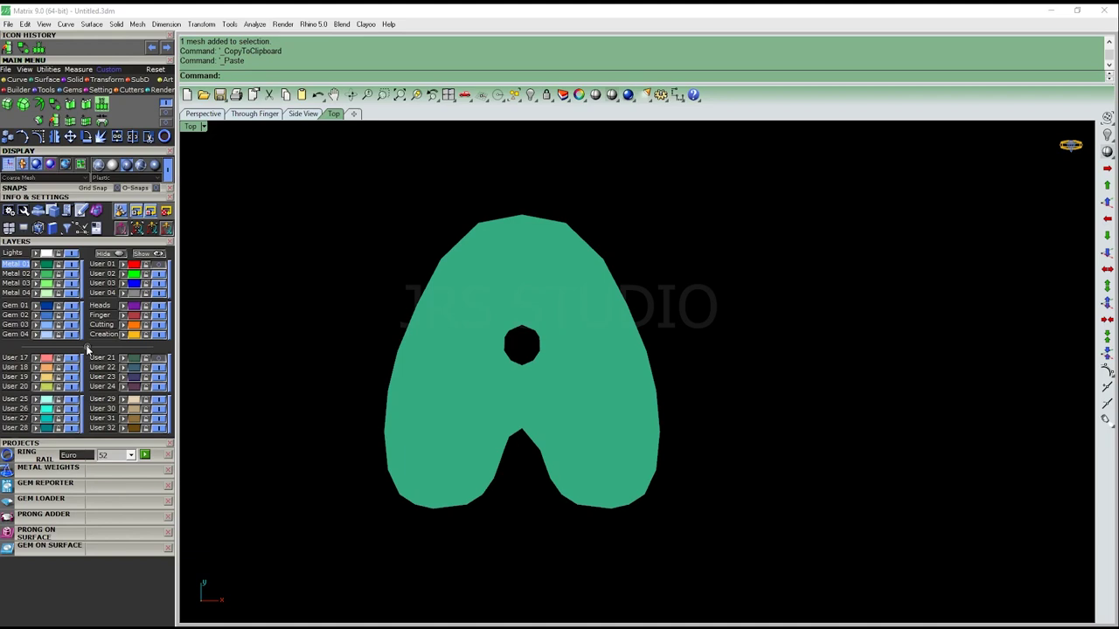
{"action": "left_click", "coordinate": [86, 349]}
Select the A mesh and switch the viewport display to shaded mode
{"action": "left_click", "coordinate": [464, 327]}
{"action": "scroll", "coordinate": [464, 327], "scroll_direction": "up", "scroll_amount": 2}
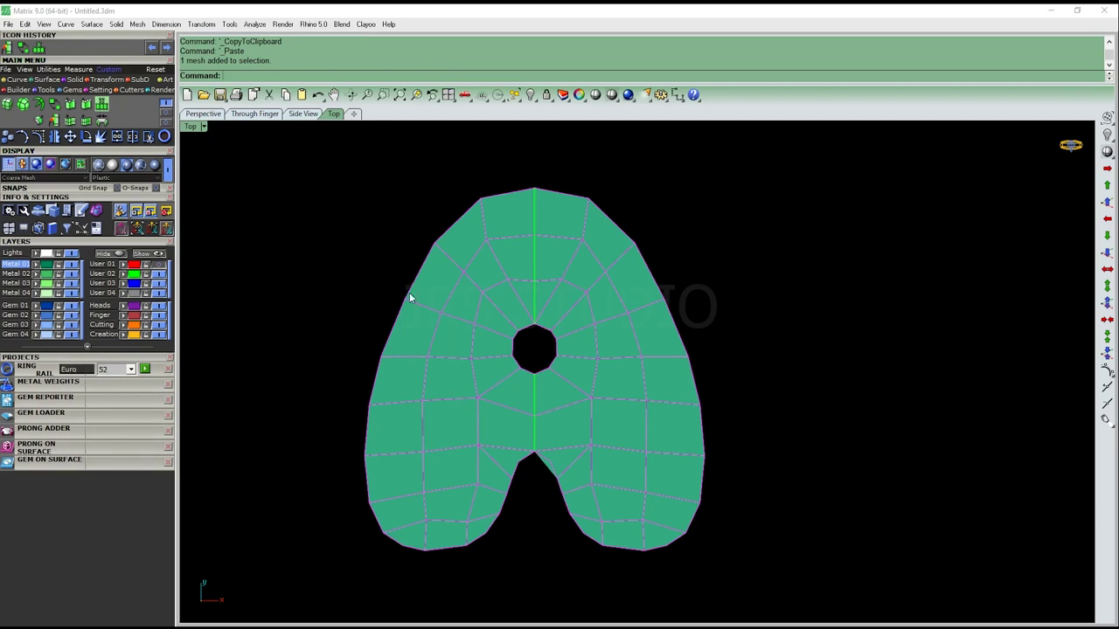
{"action": "key", "text": "Escape"}
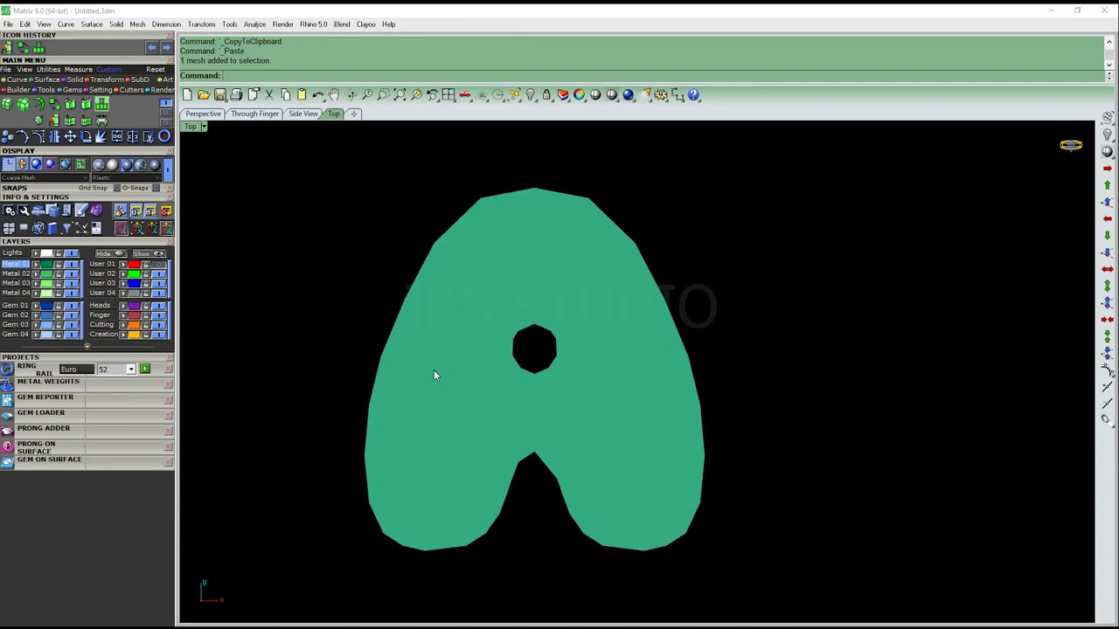
{"action": "left_click", "coordinate": [465, 415]}
{"action": "left_click", "coordinate": [154, 164]}
Show the reference image behind the shaded A mesh and zoom in on the notch tip
{"action": "key", "text": "Escape"}
{"action": "left_click", "coordinate": [397, 326]}
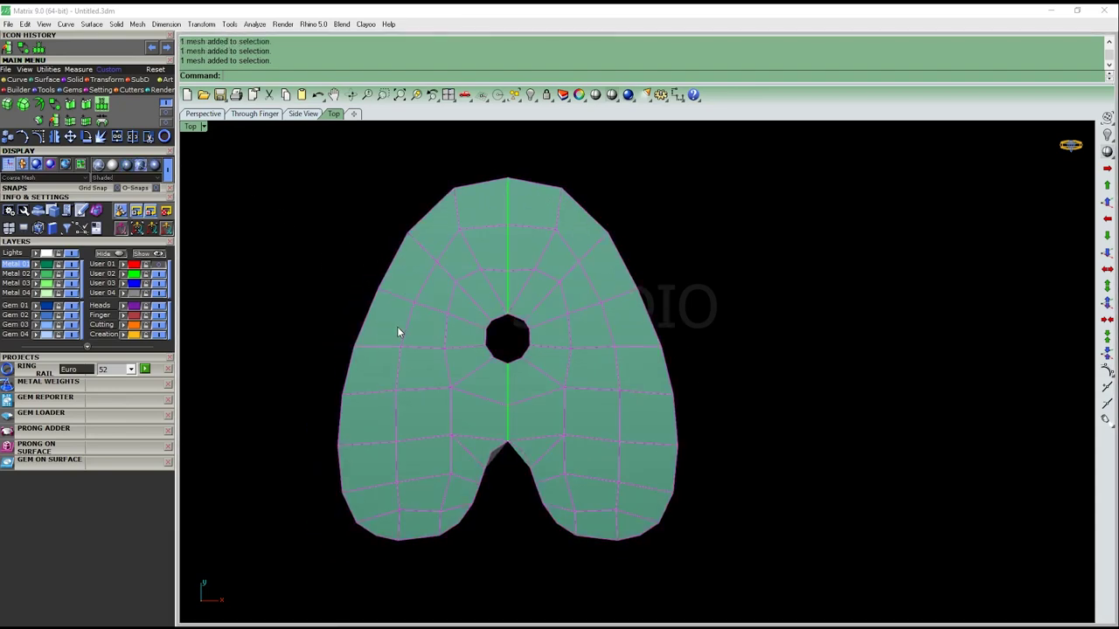
{"action": "left_click", "coordinate": [154, 267]}
{"action": "scroll", "coordinate": [418, 253], "scroll_direction": "up", "scroll_amount": 2}
{"action": "left_click", "coordinate": [354, 275]}
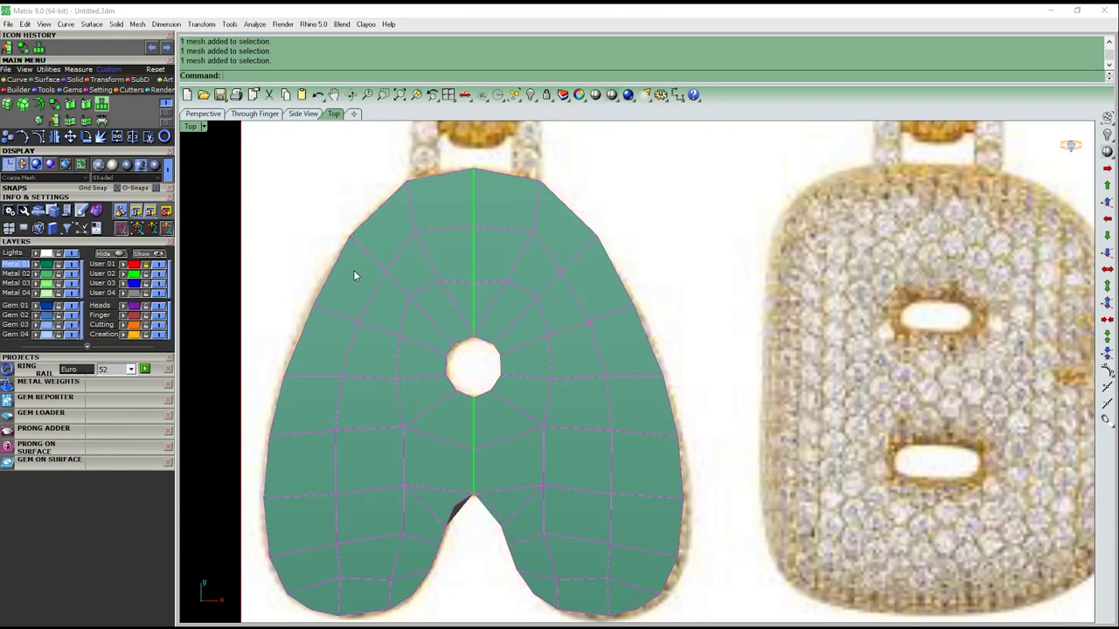
{"action": "scroll", "coordinate": [469, 463], "scroll_direction": "up", "scroll_amount": 3}
{"action": "scroll", "coordinate": [516, 437], "scroll_direction": "up", "scroll_amount": 2}
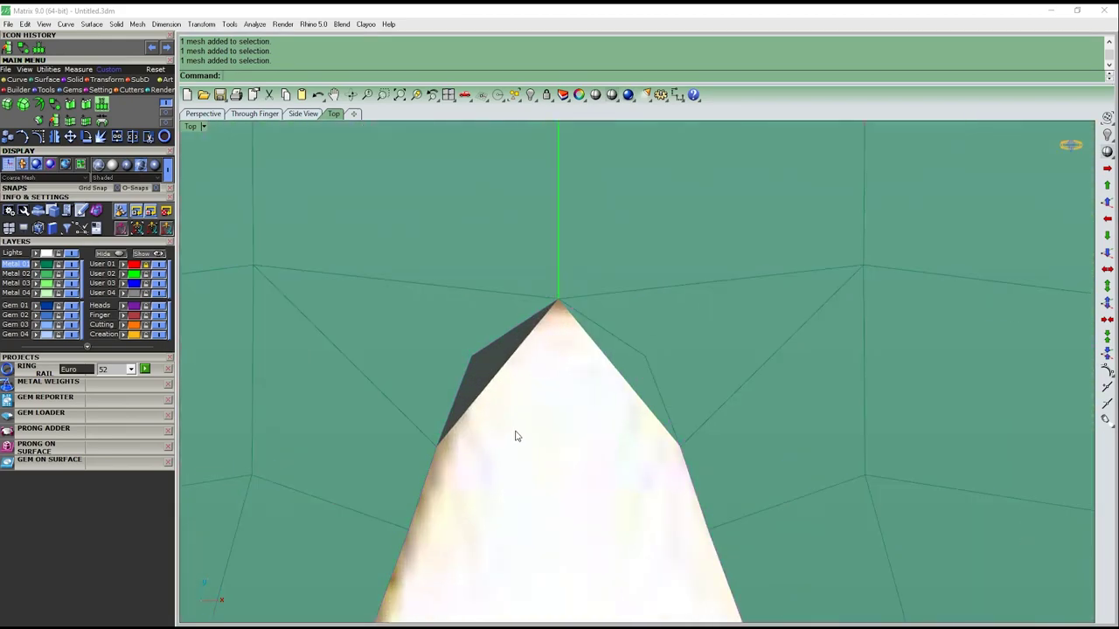
{"action": "scroll", "coordinate": [528, 433], "scroll_direction": "up", "scroll_amount": 1}
{"action": "right_click_drag", "start_coordinate": [528, 434], "coordinate": [479, 406]}
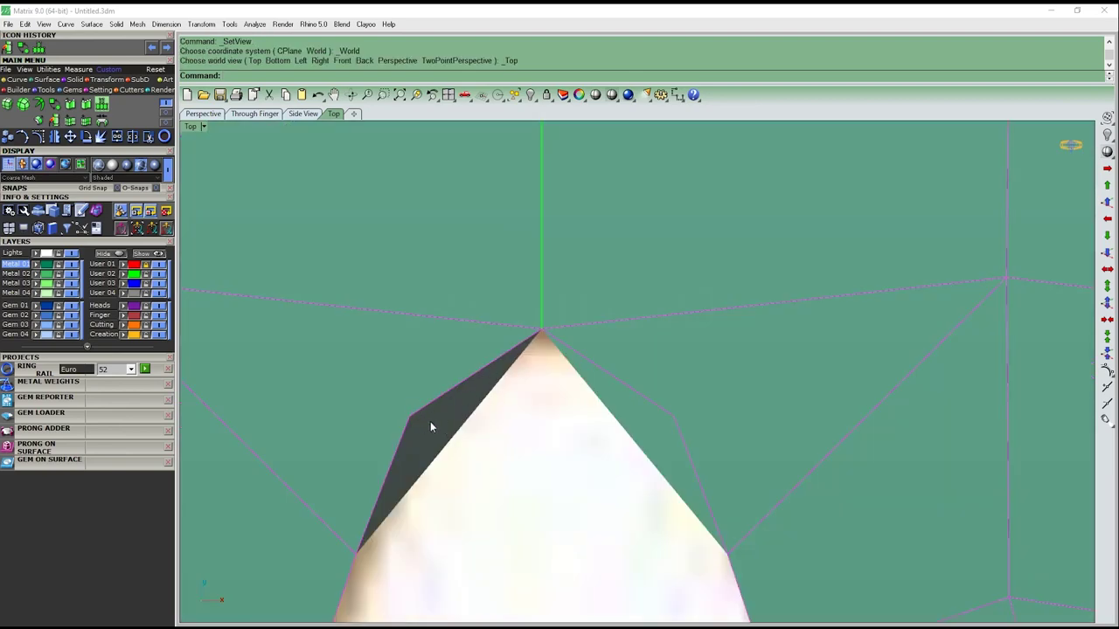
{"action": "left_click", "coordinate": [430, 426]}
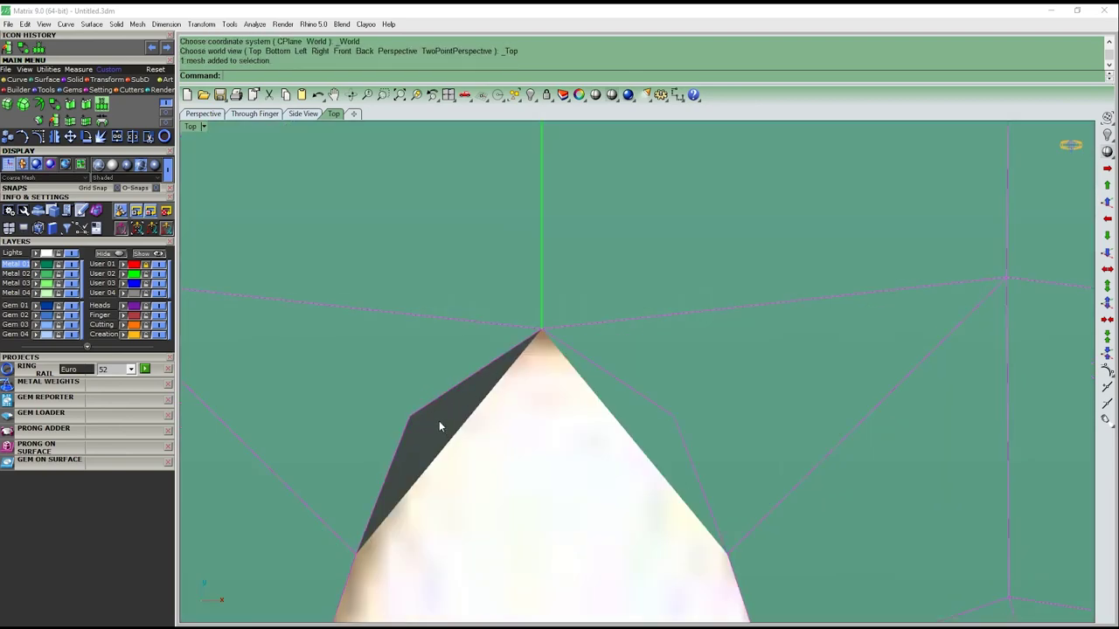
{"action": "right_click_drag", "start_coordinate": [439, 420], "coordinate": [459, 419]}
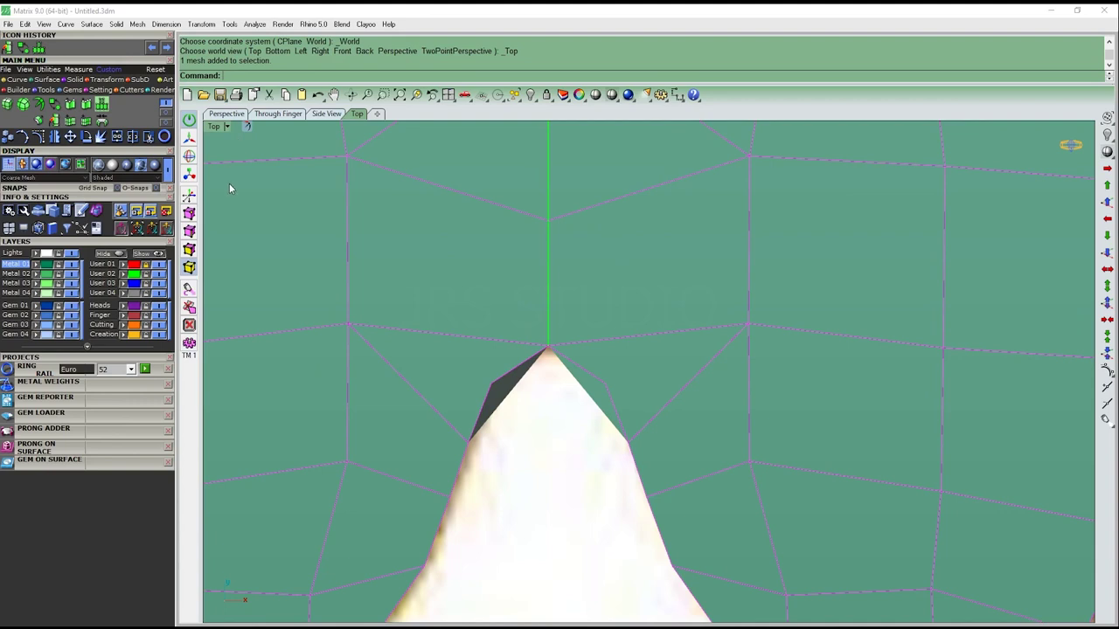
Move the vertex left of the notch tip onto the reference outline, then select the adjacent face
{"action": "left_click", "coordinate": [189, 215]}
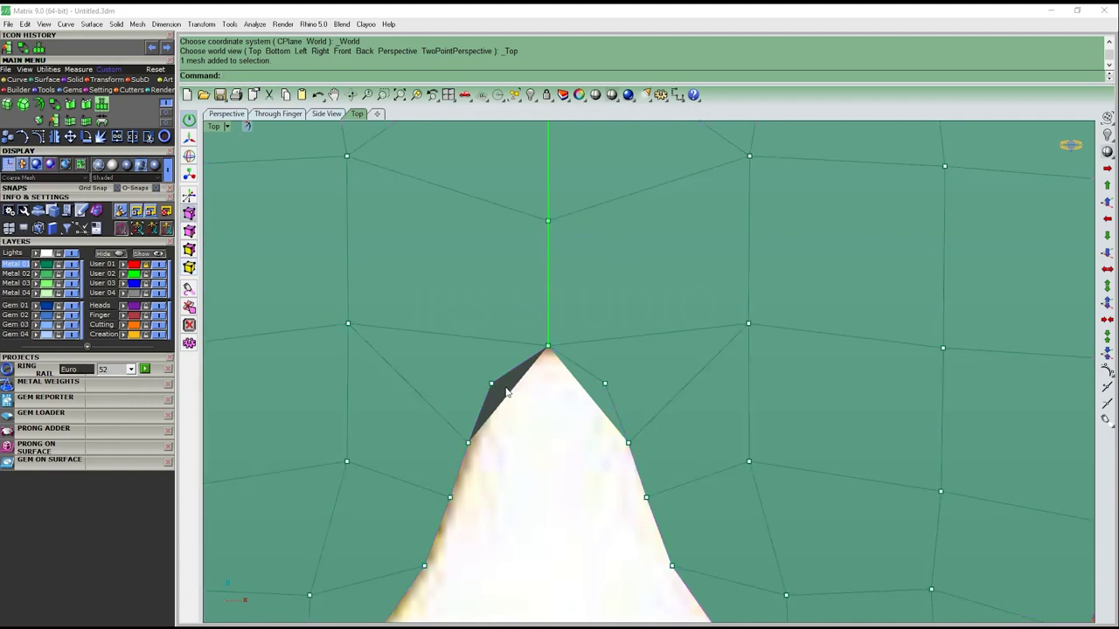
{"action": "left_click", "coordinate": [471, 370]}
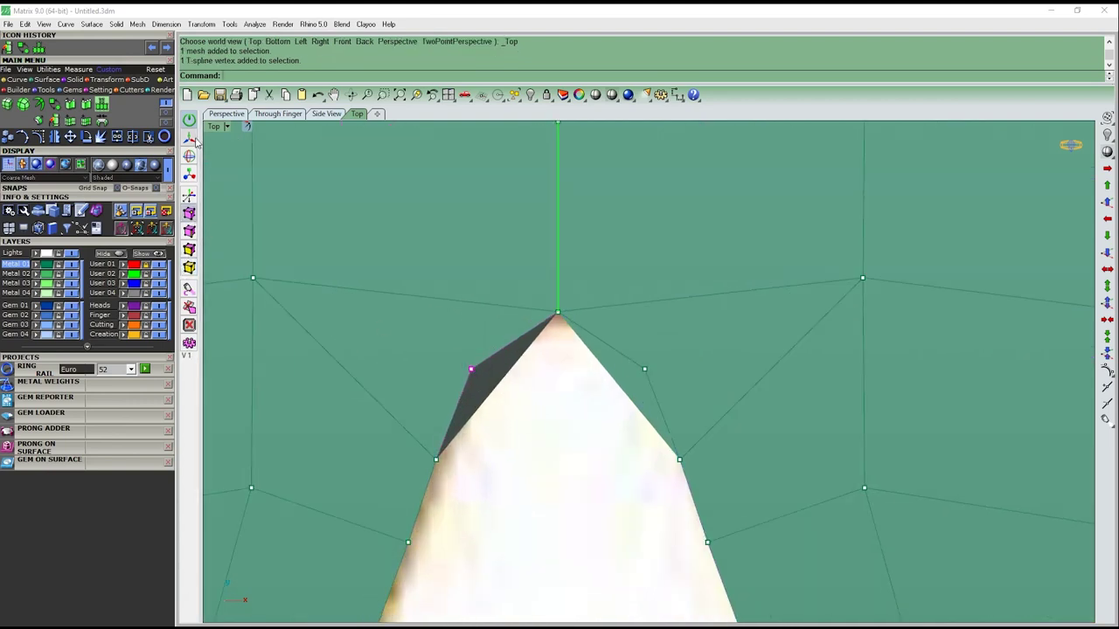
{"action": "mouse_move", "coordinate": [515, 324]}
{"action": "left_mouse_down"}
{"action": "mouse_move", "coordinate": [529, 359]}
{"action": "mouse_move", "coordinate": [514, 350]}
{"action": "left_mouse_up"}
{"action": "scroll", "coordinate": [468, 347], "scroll_direction": "down", "scroll_amount": 3}
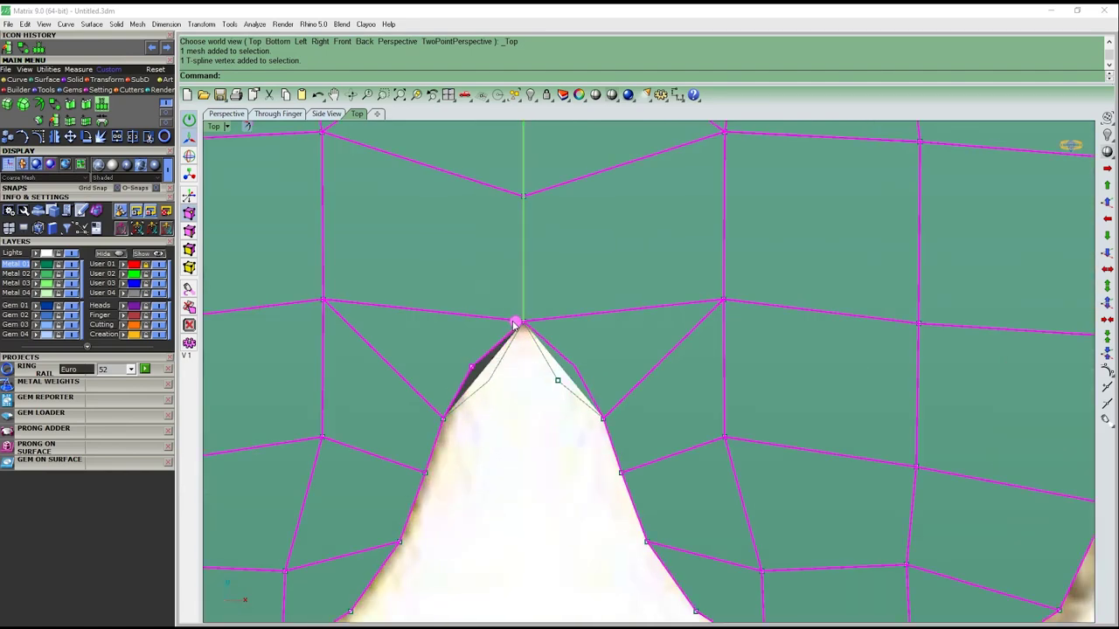
{"action": "key", "text": "Escape"}
{"action": "scroll", "coordinate": [451, 358], "scroll_direction": "up", "scroll_amount": 3}
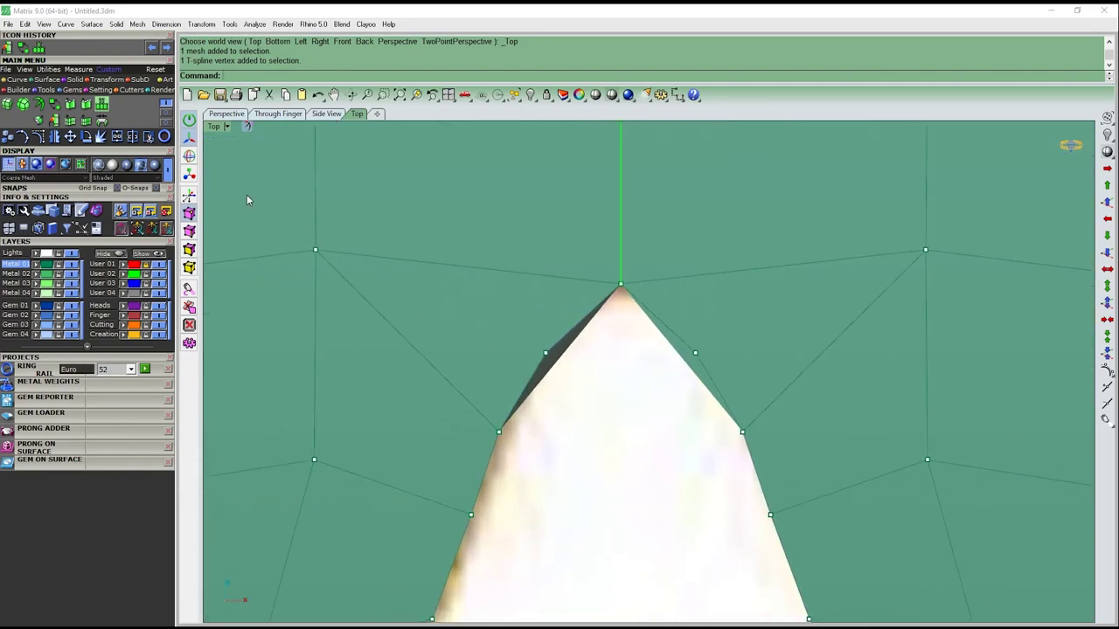
{"action": "left_click", "coordinate": [188, 253]}
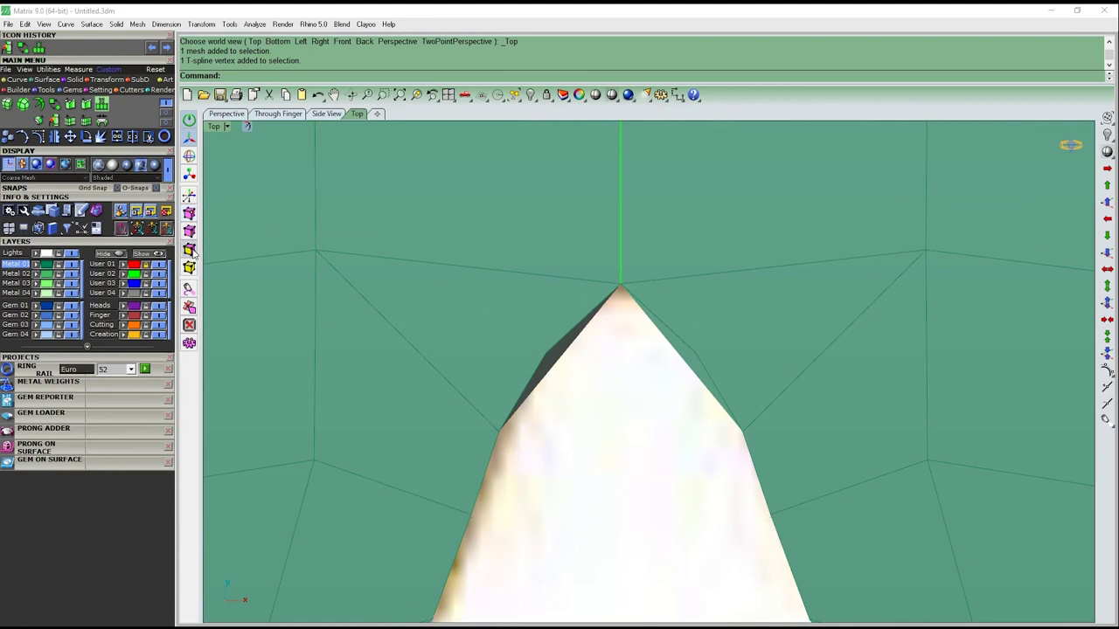
{"action": "left_click", "coordinate": [466, 318]}
Delete the face beside the notch tip and append a triangular face across the gap
{"action": "key", "text": "Delete"}
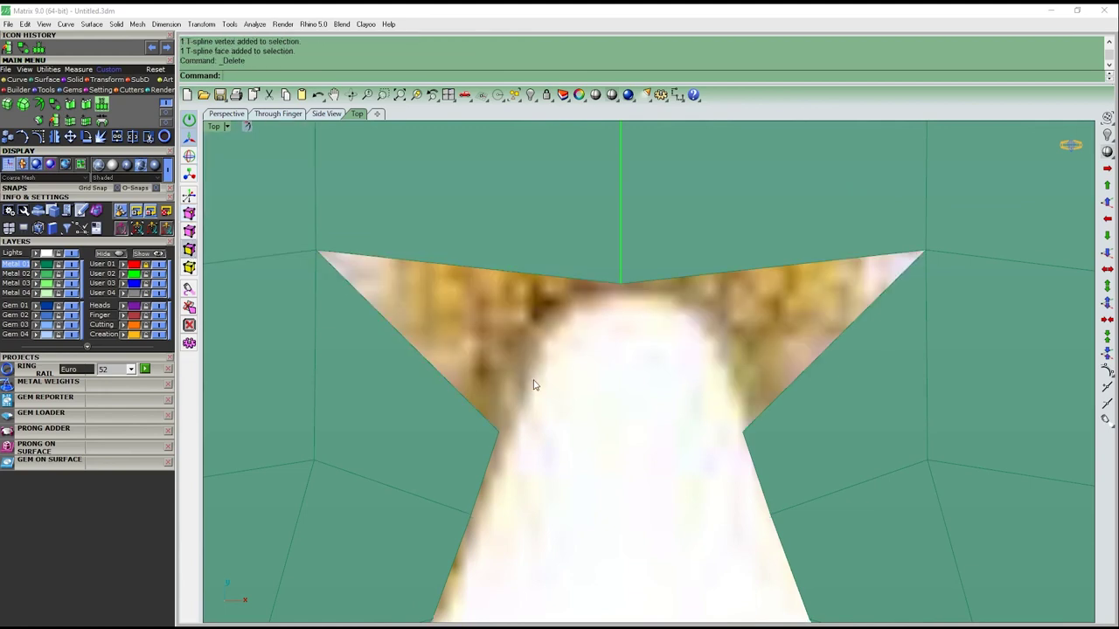
{"action": "scroll", "coordinate": [539, 375], "scroll_direction": "down", "scroll_amount": 2}
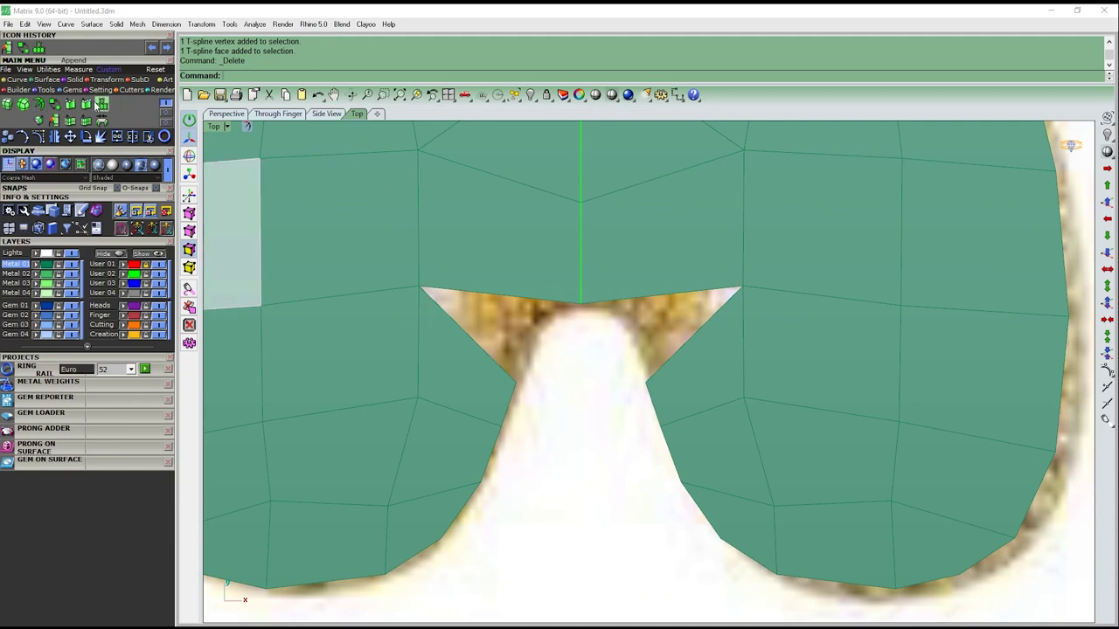
{"action": "left_click", "coordinate": [101, 105]}
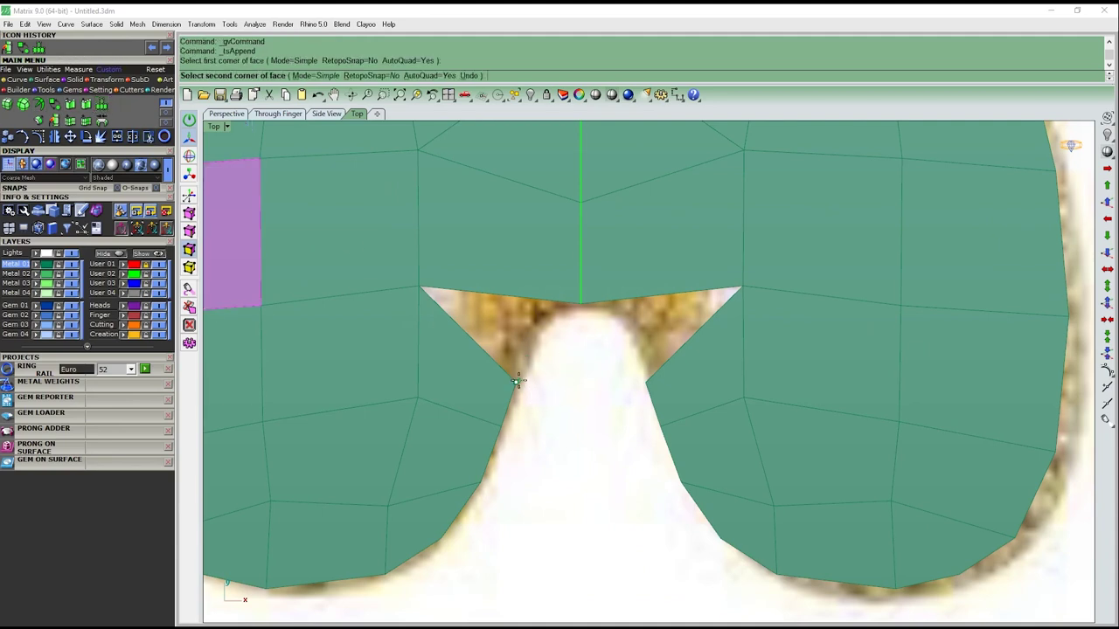
{"action": "scroll", "coordinate": [518, 380], "scroll_direction": "up", "scroll_amount": 1}
{"action": "left_click", "coordinate": [512, 388]}
{"action": "left_click", "coordinate": [589, 298]}
{"action": "left_click", "coordinate": [394, 279]}
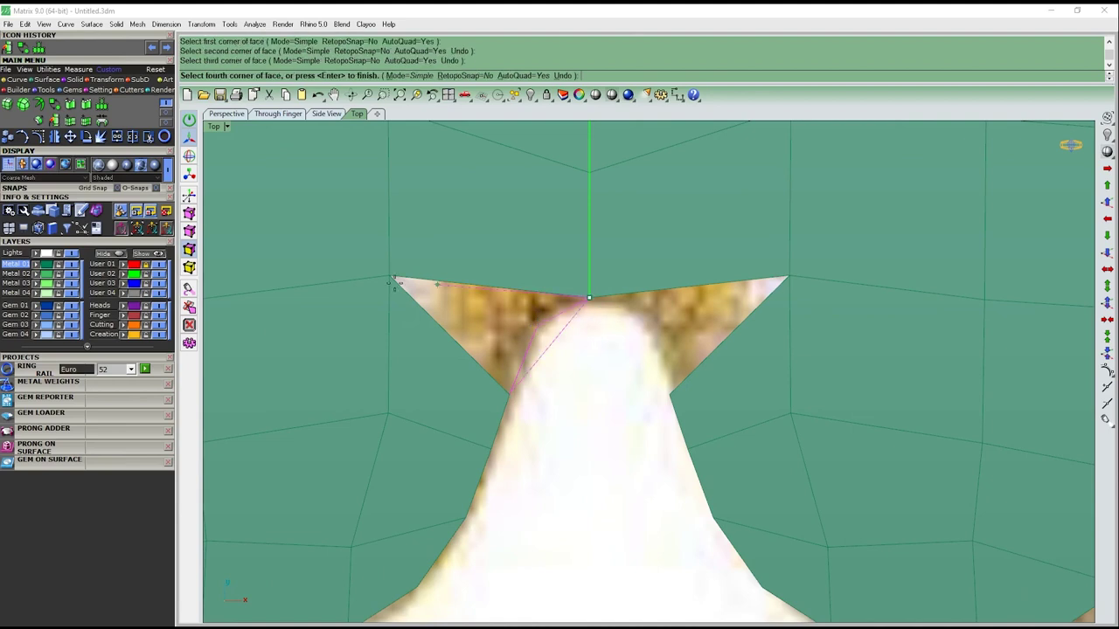
{"action": "key", "text": "Return"}
{"action": "key", "text": "Return"}
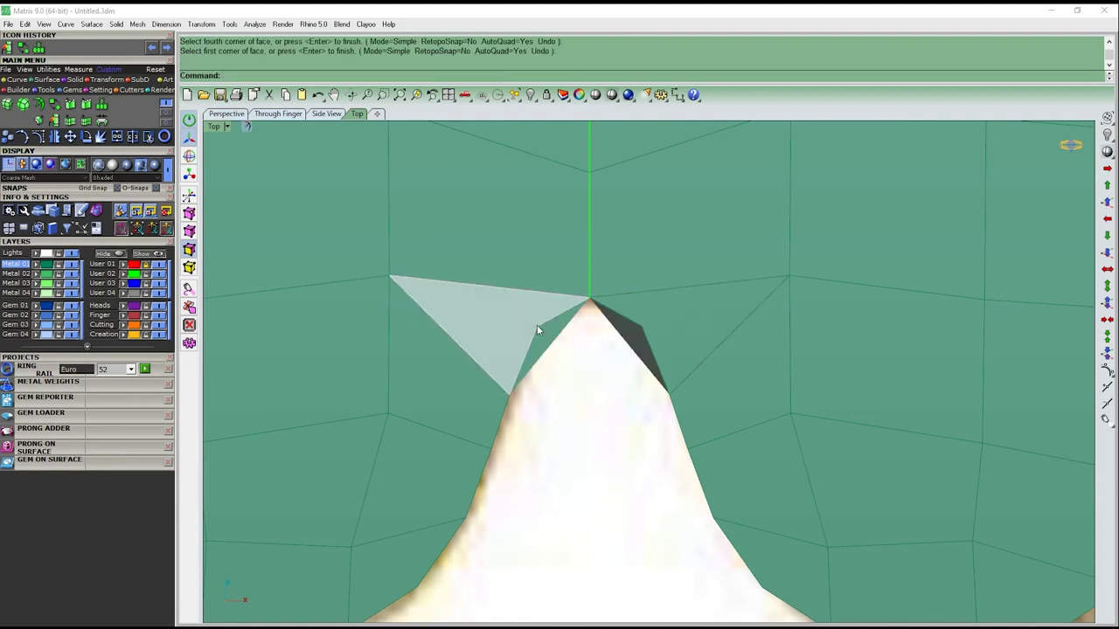
Undo the triangle and fill the notch gap with a four-cornered quad face instead
{"action": "key", "text": "ctrl+z"}
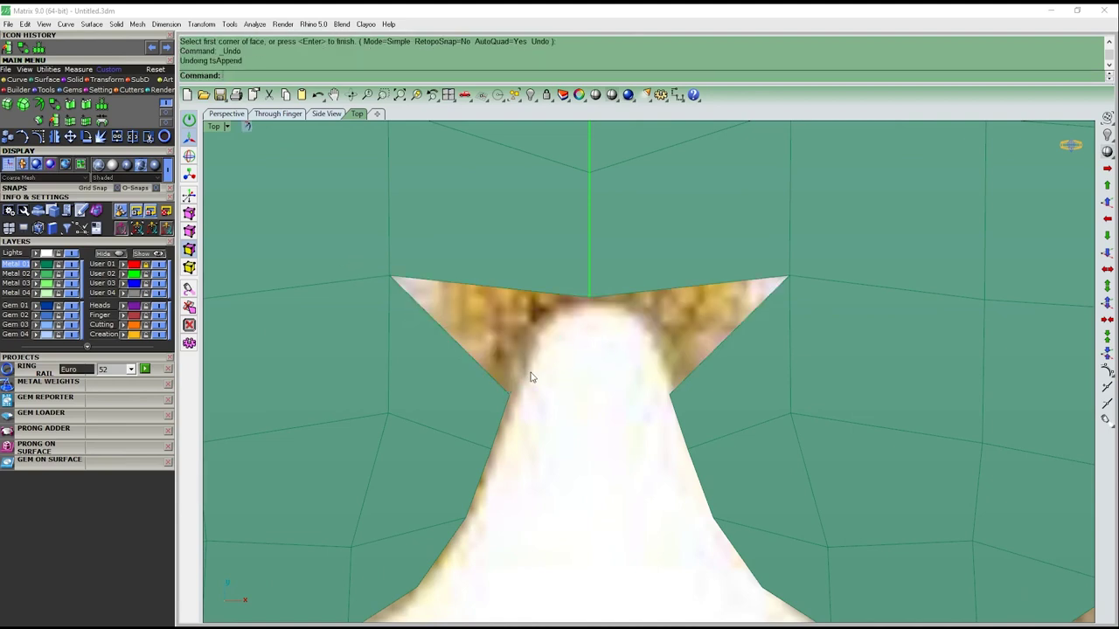
{"action": "key", "text": "Return"}
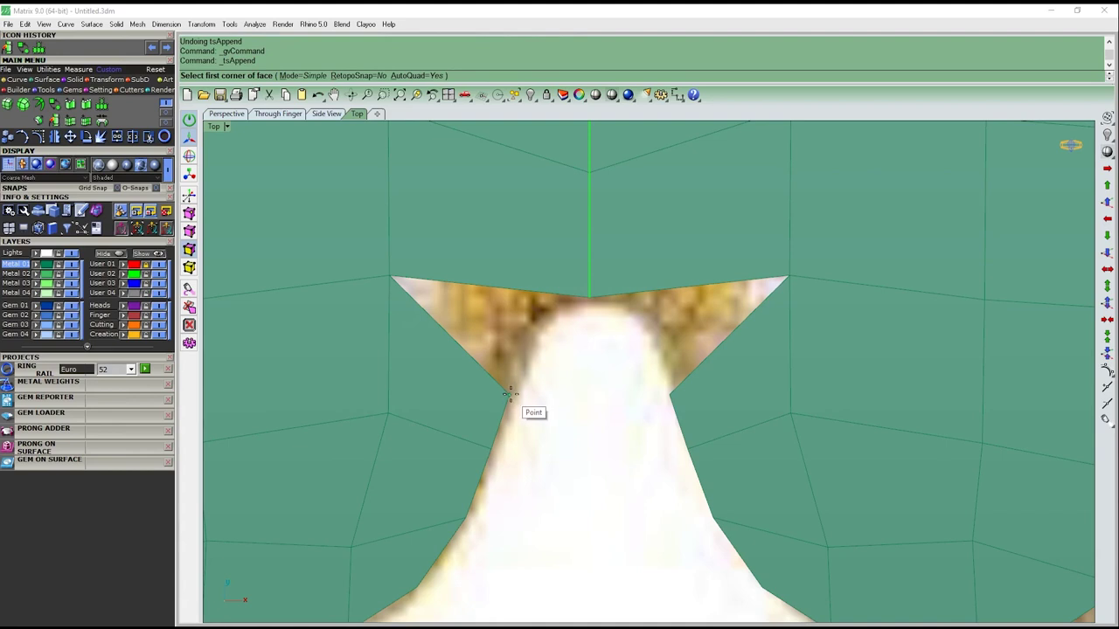
{"action": "left_click", "coordinate": [506, 395]}
{"action": "scroll", "coordinate": [507, 395], "scroll_direction": "up", "scroll_amount": 1}
{"action": "left_click", "coordinate": [592, 317]}
{"action": "left_click", "coordinate": [592, 290]}
{"action": "left_click", "coordinate": [355, 263]}
{"action": "key", "text": "Return"}
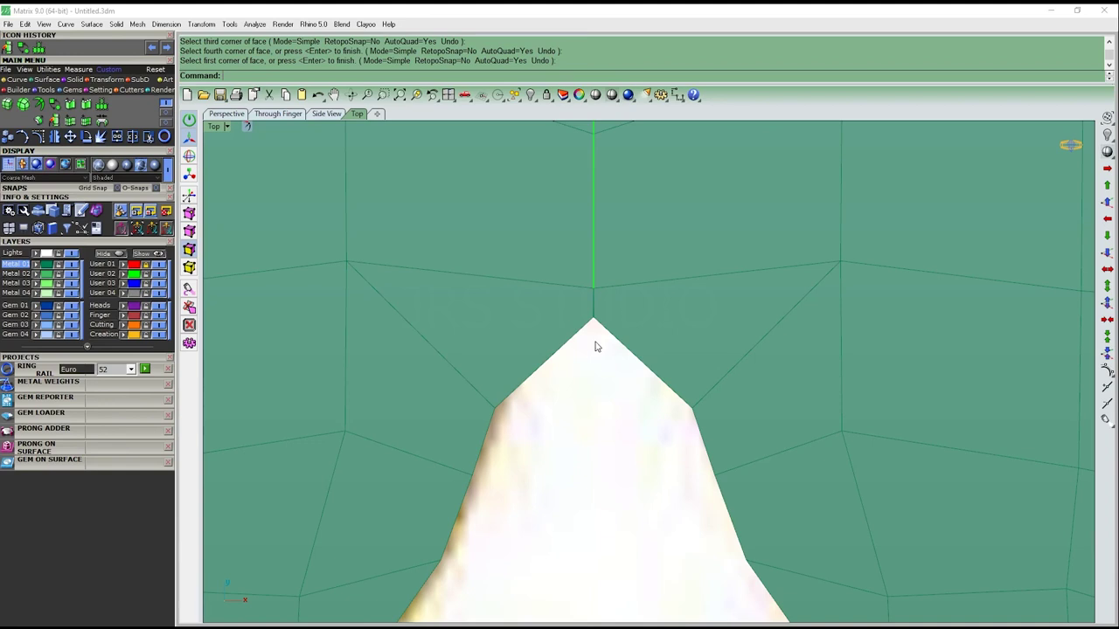
{"action": "left_click", "coordinate": [189, 213]}
{"action": "scroll", "coordinate": [543, 282], "scroll_direction": "up", "scroll_amount": 1}
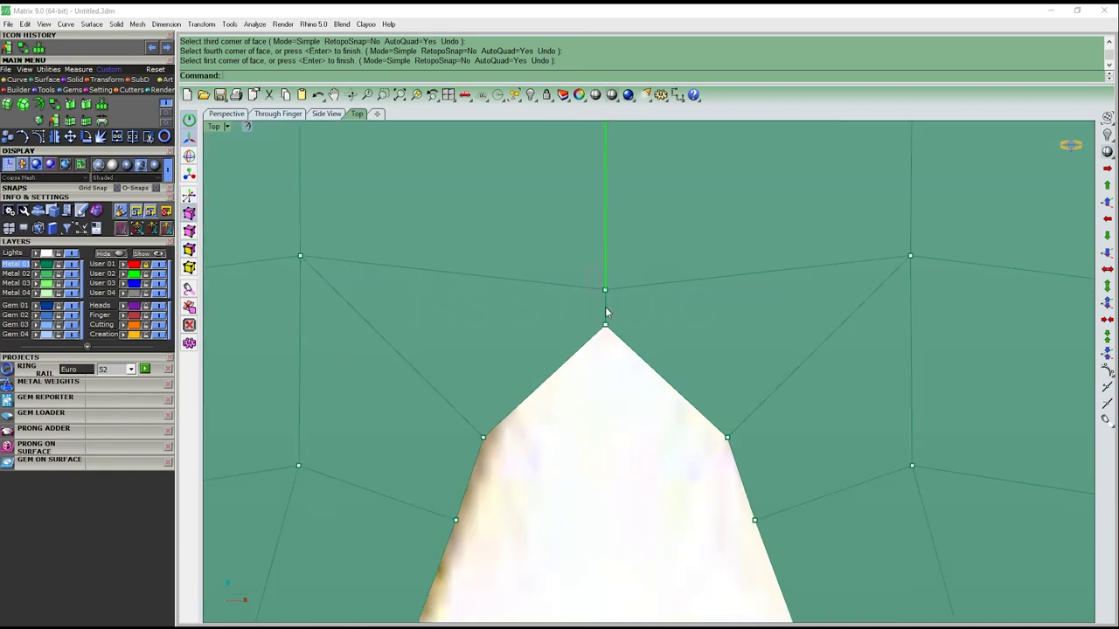
Window-select the notch tip vertices, weld them, then reselect them to check the result
{"action": "left_click_drag", "start_coordinate": [586, 278], "coordinate": [618, 336]}
{"action": "left_click", "coordinate": [54, 120]}
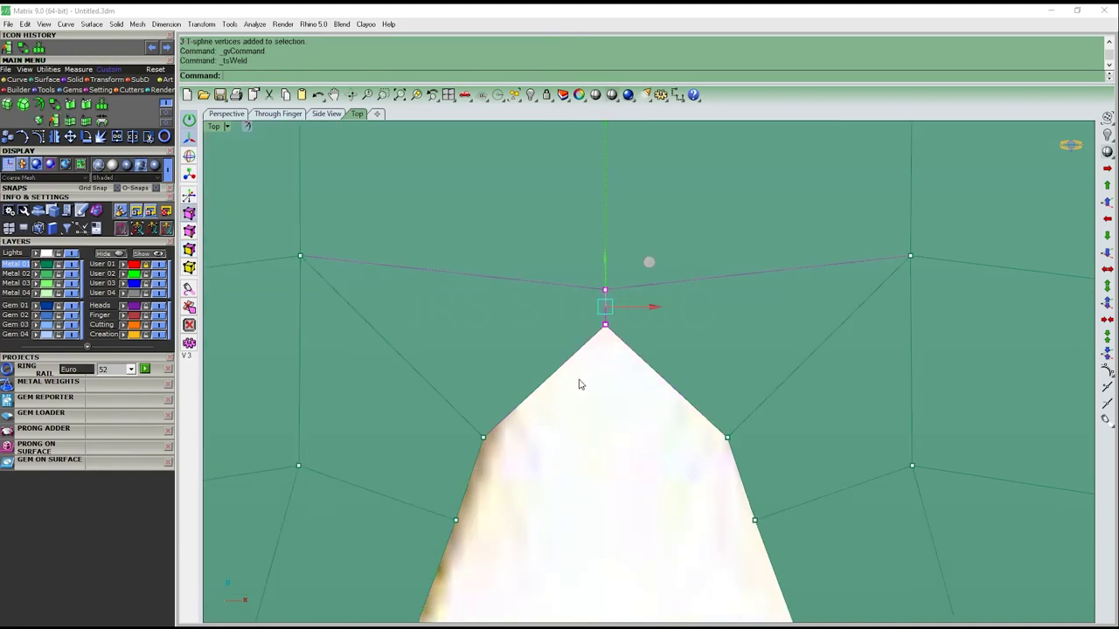
{"action": "key", "text": "Escape"}
{"action": "left_click", "coordinate": [605, 325]}
{"action": "key", "text": "Escape"}
{"action": "scroll", "coordinate": [612, 350], "scroll_direction": "up", "scroll_amount": 1}
{"action": "left_click_drag", "start_coordinate": [582, 296], "coordinate": [661, 349]}
{"action": "scroll", "coordinate": [612, 306], "scroll_direction": "up", "scroll_amount": 1}
{"action": "key", "text": "Escape"}
{"action": "scroll", "coordinate": [647, 385], "scroll_direction": "down", "scroll_amount": 1}
Weld the two coincident tip vertices into one, undoing and redoing to compare
{"action": "left_click", "coordinate": [633, 262]}
{"action": "scroll", "coordinate": [629, 374], "scroll_direction": "up", "scroll_amount": 1}
{"action": "scroll", "coordinate": [615, 297], "scroll_direction": "up", "scroll_amount": 1}
{"action": "left_click_drag", "start_coordinate": [615, 267], "coordinate": [687, 327]}
{"action": "left_click", "coordinate": [55, 120]}
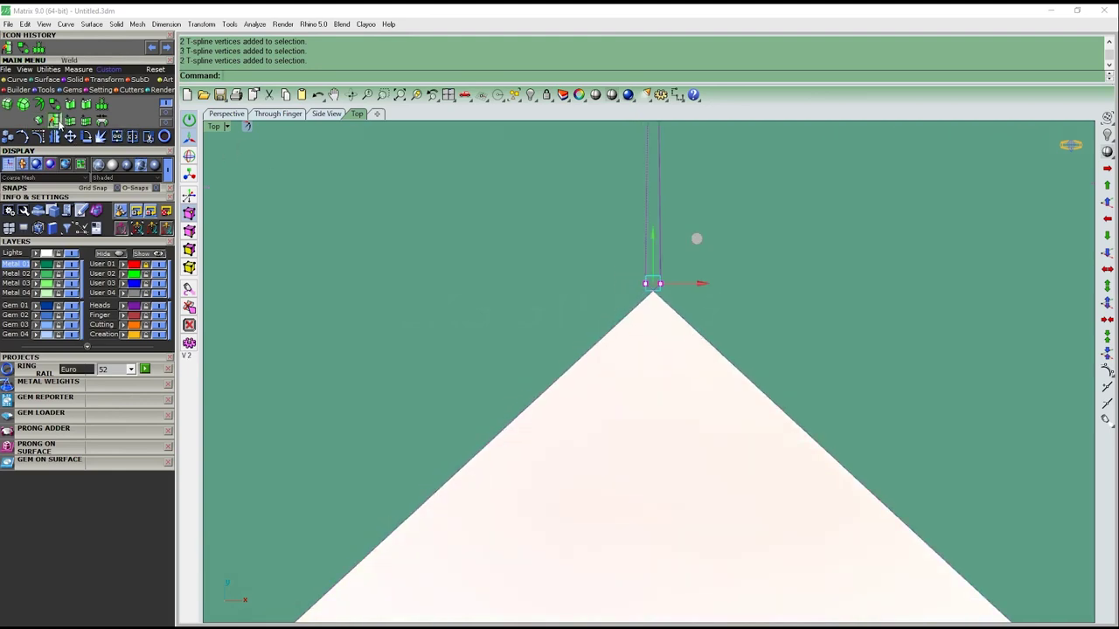
{"action": "scroll", "coordinate": [632, 361], "scroll_direction": "down", "scroll_amount": 1}
{"action": "scroll", "coordinate": [634, 367], "scroll_direction": "down", "scroll_amount": 2}
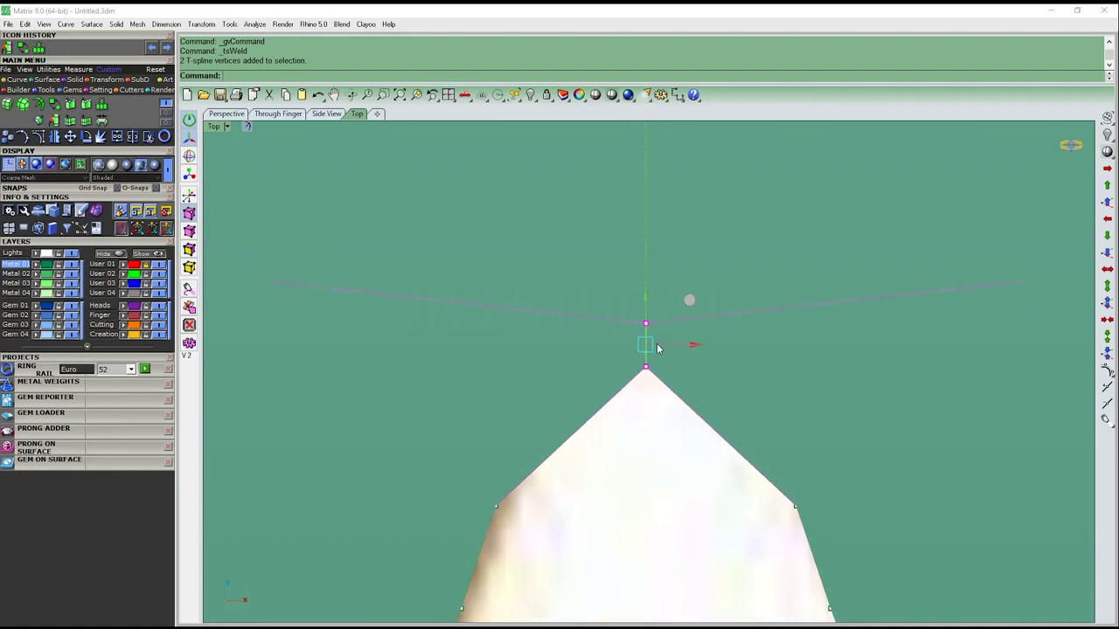
{"action": "key", "text": "ctrl+z"}
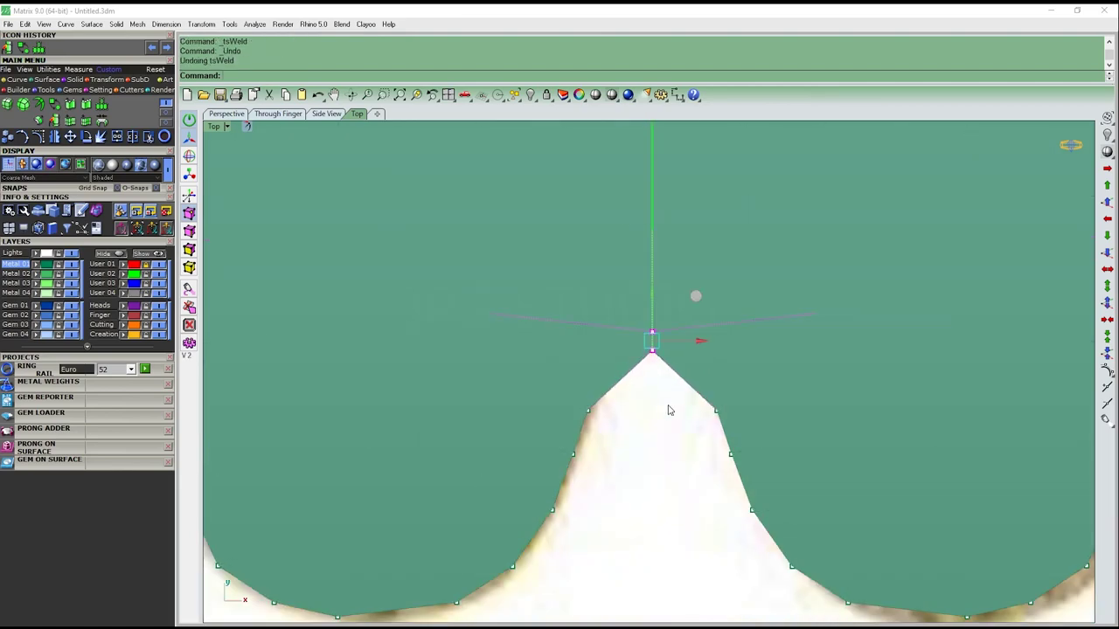
{"action": "scroll", "coordinate": [673, 385], "scroll_direction": "up", "scroll_amount": 1}
{"action": "key", "text": "ctrl+y"}
{"action": "scroll", "coordinate": [656, 402], "scroll_direction": "down", "scroll_amount": 4}
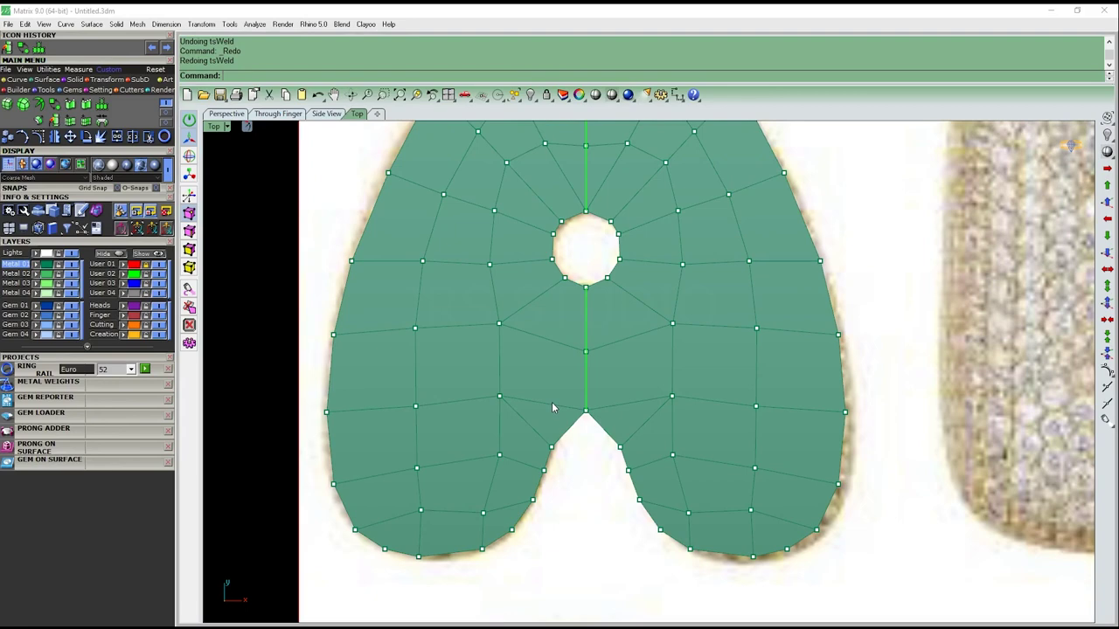
Select four points on the upper inner ring and hide the reference background image
{"action": "scroll", "coordinate": [592, 457], "scroll_direction": "down", "scroll_amount": 4}
{"action": "scroll", "coordinate": [584, 230], "scroll_direction": "up", "scroll_amount": 2}
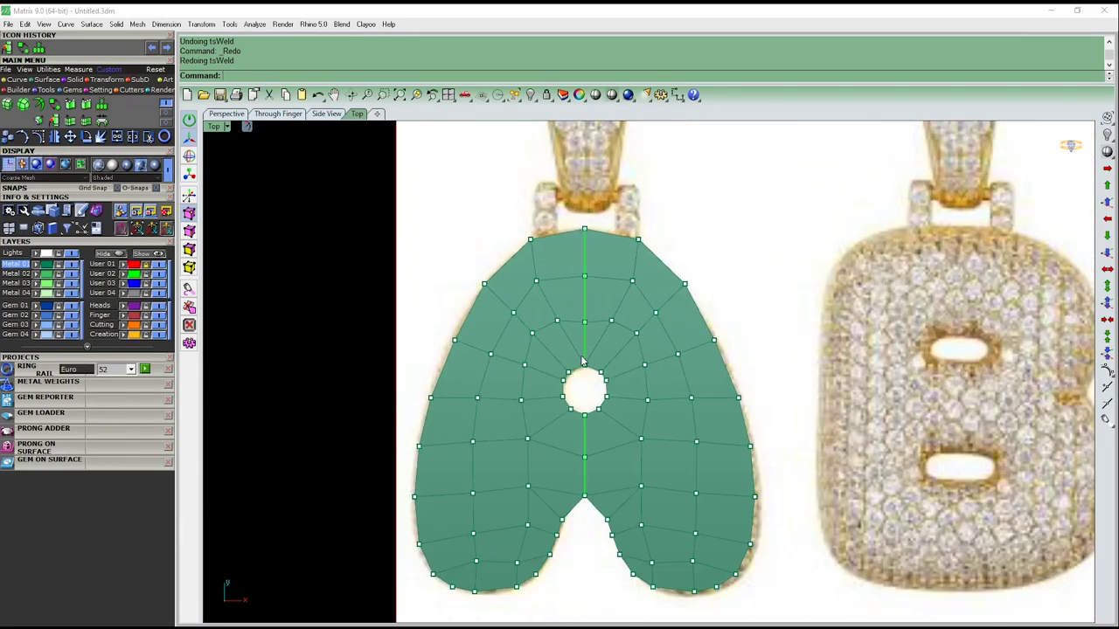
{"action": "scroll", "coordinate": [582, 360], "scroll_direction": "up", "scroll_amount": 2}
{"action": "scroll", "coordinate": [584, 369], "scroll_direction": "up", "scroll_amount": 1}
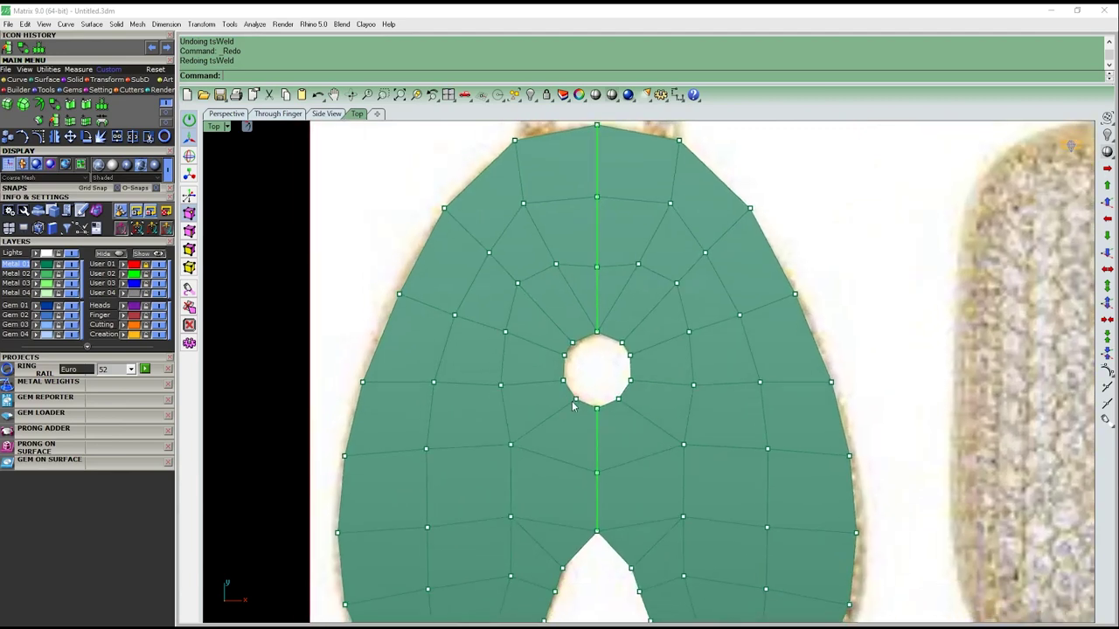
{"action": "scroll", "coordinate": [587, 376], "scroll_direction": "up", "scroll_amount": 1}
{"action": "scroll", "coordinate": [515, 281], "scroll_direction": "down", "scroll_amount": 1}
{"action": "scroll", "coordinate": [499, 229], "scroll_direction": "down", "scroll_amount": 1}
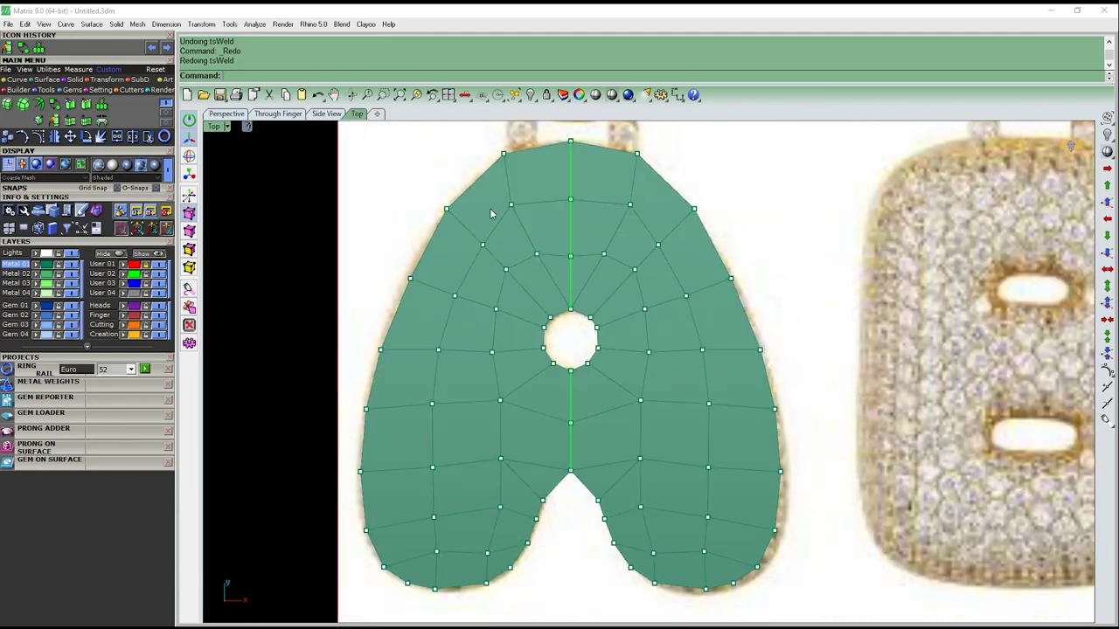
{"action": "left_click_drag", "start_coordinate": [555, 247], "coordinate": [588, 280]}
{"action": "scroll", "coordinate": [477, 231], "scroll_direction": "up", "scroll_amount": 1}
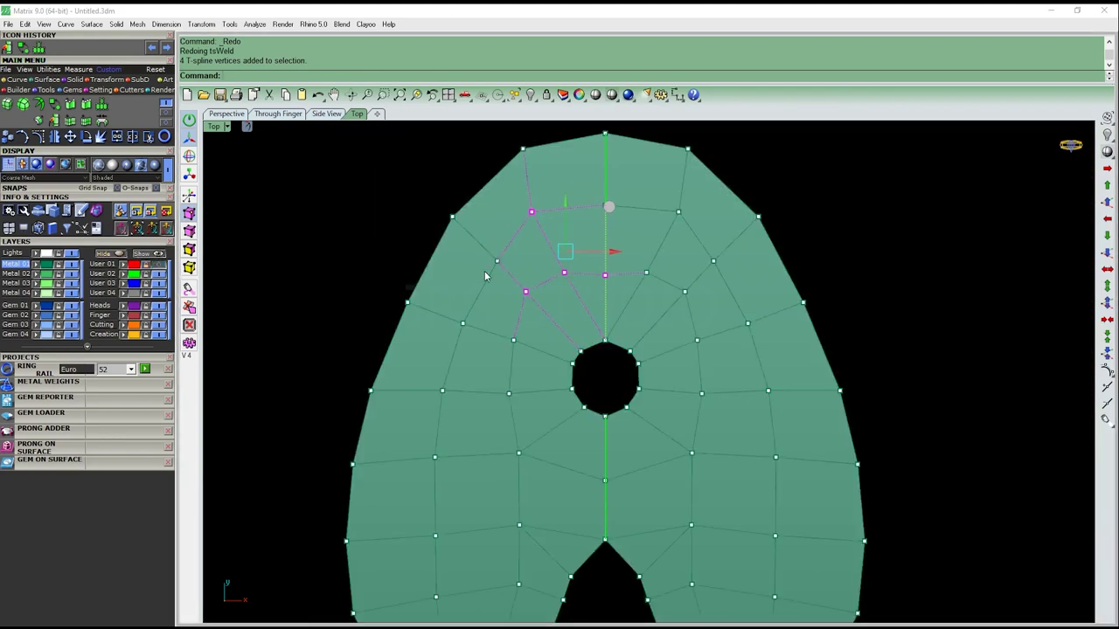
{"action": "left_click", "coordinate": [476, 245], "text": "shift"}
Add the remaining inner ring points around the hole and the lower-left leg points to the selection
{"action": "left_click", "coordinate": [493, 325], "text": "shift"}
{"action": "left_click_drag", "start_coordinate": [499, 436], "coordinate": [500, 437], "text": "shift"}
{"action": "left_click_drag", "start_coordinate": [410, 367], "coordinate": [521, 504], "text": "shift"}
{"action": "right_click_drag", "start_coordinate": [450, 530], "coordinate": [445, 423]}
{"action": "left_click_drag", "start_coordinate": [394, 387], "coordinate": [504, 492], "text": "shift"}
{"action": "scroll", "coordinate": [422, 503], "scroll_direction": "up", "scroll_amount": 1}
{"action": "left_click_drag", "start_coordinate": [385, 504], "coordinate": [499, 555], "text": "shift"}
{"action": "scroll", "coordinate": [402, 517], "scroll_direction": "down", "scroll_amount": 1}
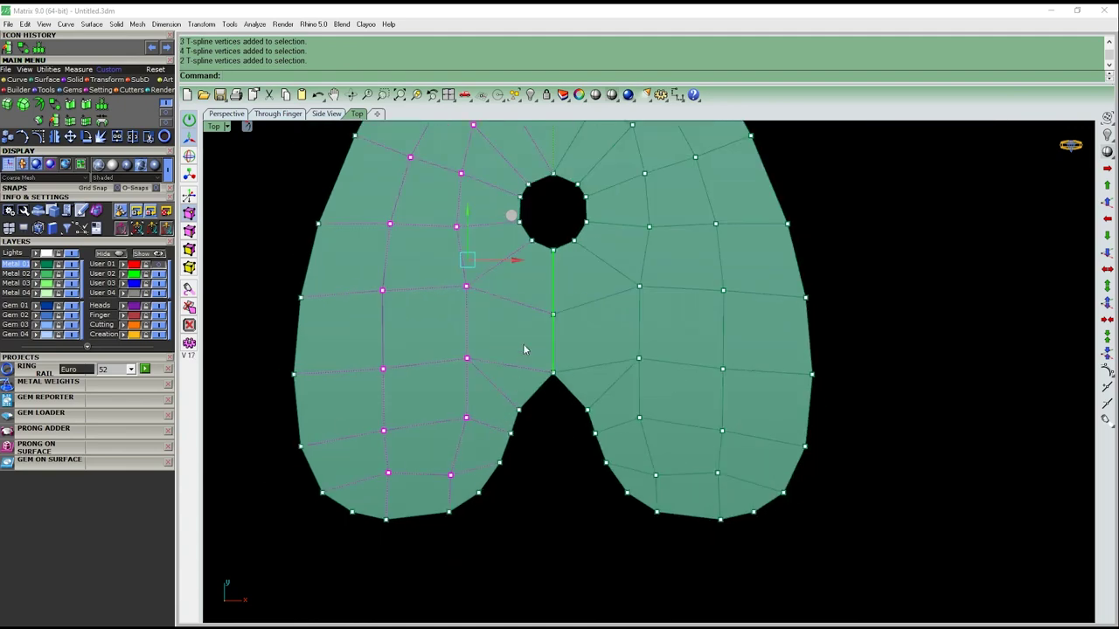
{"action": "scroll", "coordinate": [519, 358], "scroll_direction": "up", "scroll_amount": 1}
Add the centre-line points, including the top one, to the selection
{"action": "left_click", "coordinate": [560, 304], "text": "shift"}
{"action": "scroll", "coordinate": [574, 320], "scroll_direction": "down", "scroll_amount": 3}
{"action": "right_click_drag", "start_coordinate": [574, 317], "coordinate": [591, 425]}
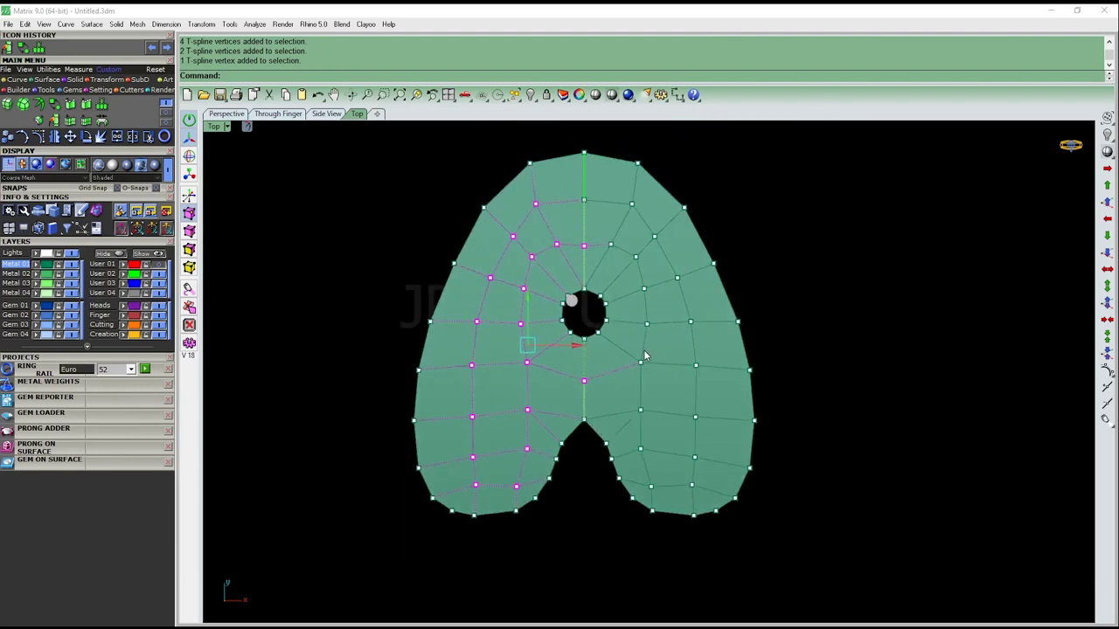
{"action": "scroll", "coordinate": [599, 244], "scroll_direction": "up", "scroll_amount": 1}
{"action": "scroll", "coordinate": [600, 245], "scroll_direction": "up", "scroll_amount": 1}
{"action": "left_click", "coordinate": [598, 246], "text": "shift"}
{"action": "scroll", "coordinate": [599, 256], "scroll_direction": "down", "scroll_amount": 1}
{"action": "scroll", "coordinate": [603, 271], "scroll_direction": "down", "scroll_amount": 1}
{"action": "scroll", "coordinate": [613, 318], "scroll_direction": "up", "scroll_amount": 2}
{"action": "key", "text": "ctrl+F2"}
Drag the selected inner ring of points upward, then orbit to inspect the raised ridge
{"action": "left_click_drag", "start_coordinate": [537, 325], "coordinate": [535, 295]}
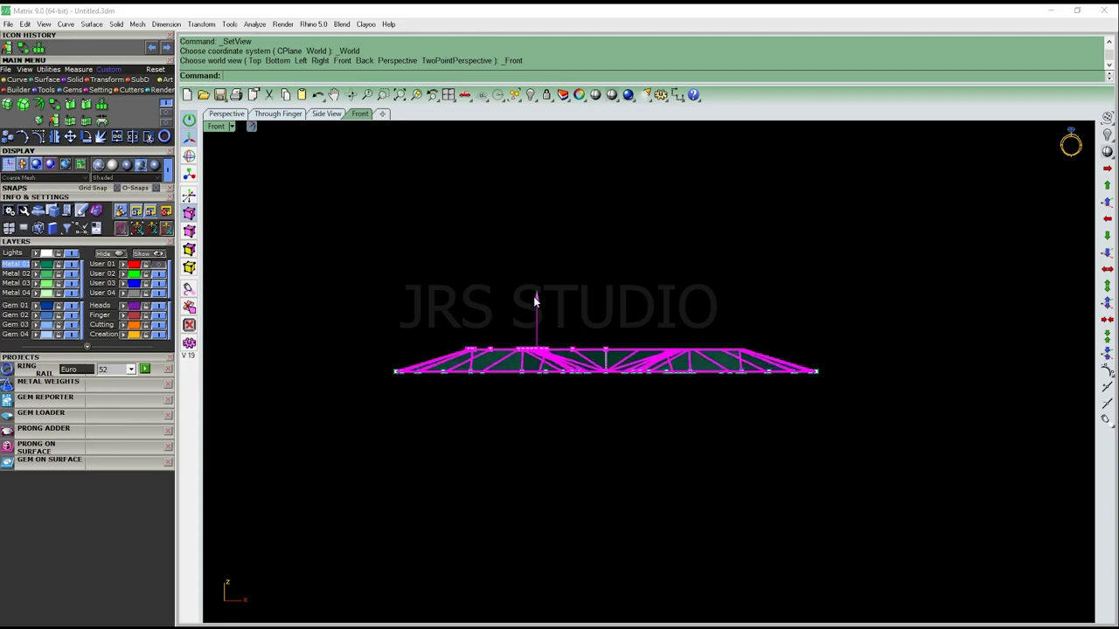
{"action": "key", "text": "ctrl+F1"}
{"action": "right_click_drag", "start_coordinate": [619, 387], "coordinate": [594, 298]}
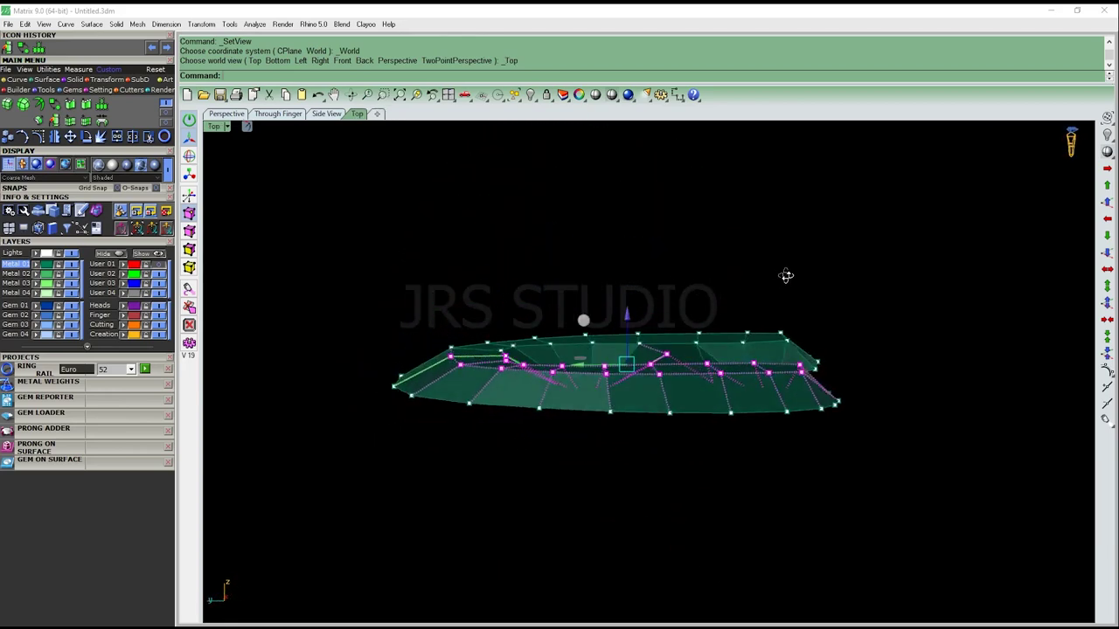
{"action": "mouse_move", "coordinate": [594, 298]}
{"action": "right_mouse_down"}
{"action": "mouse_move", "coordinate": [781, 406]}
{"action": "mouse_move", "coordinate": [562, 310]}
{"action": "right_mouse_up"}
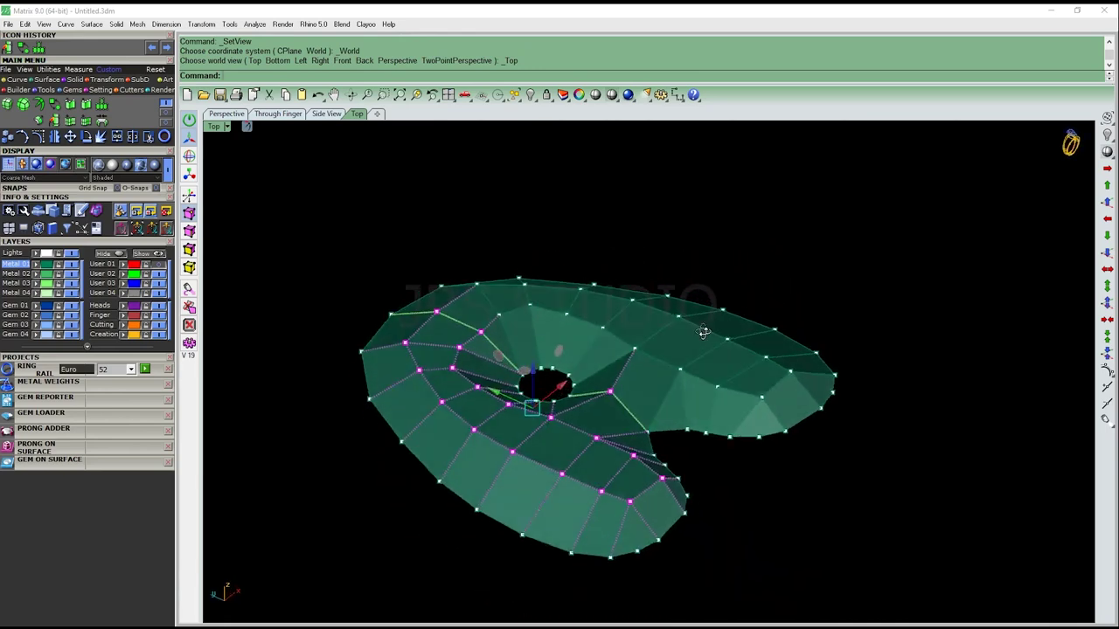
{"action": "key", "text": "Home"}
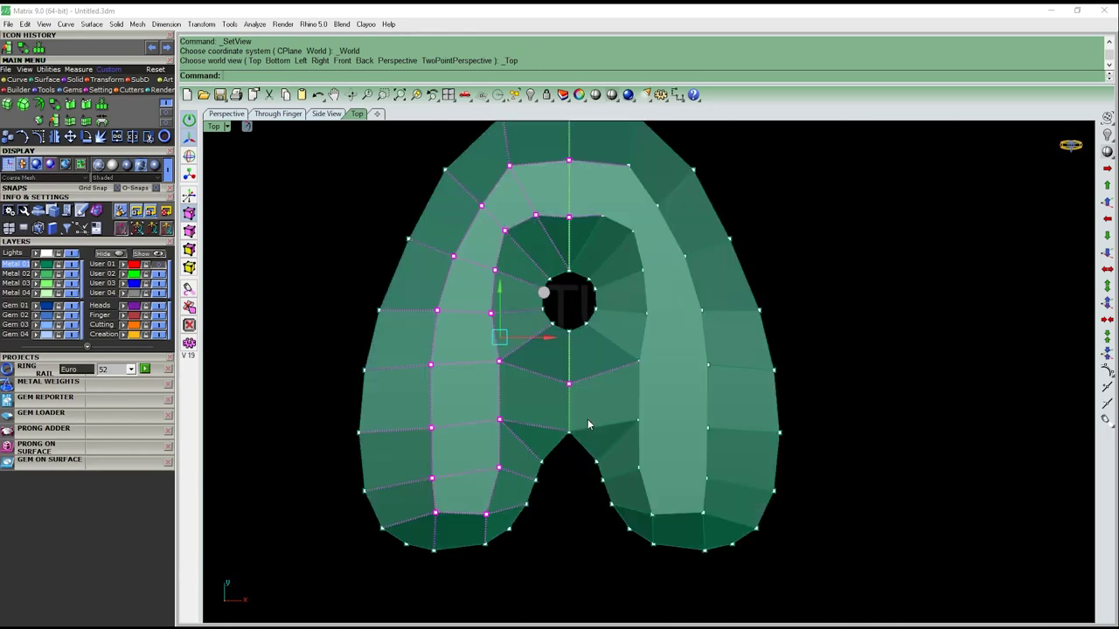
{"action": "right_click_drag", "start_coordinate": [564, 539], "coordinate": [570, 472]}
Hide the cage control points and select the pendant's border edges in Front view
{"action": "left_click", "coordinate": [188, 231]}
{"action": "right_click_drag", "start_coordinate": [463, 408], "coordinate": [447, 428]}
{"action": "key", "text": "ctrl+F2"}
{"action": "left_click_drag", "start_coordinate": [333, 400], "coordinate": [841, 368]}
{"action": "mouse_move", "coordinate": [659, 357]}
{"action": "right_mouse_down", "text": "ctrl+shift"}
{"action": "mouse_move", "coordinate": [662, 499]}
{"action": "mouse_move", "coordinate": [699, 456]}
{"action": "mouse_move", "coordinate": [674, 427]}
{"action": "right_mouse_up", "text": "ctrl+shift"}
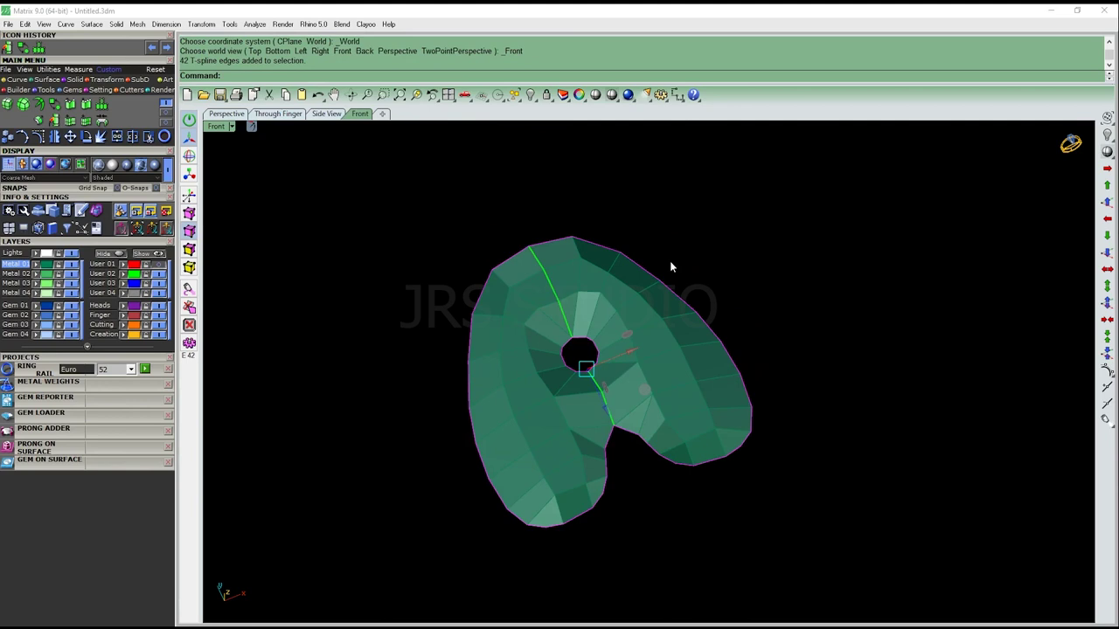
{"action": "right_click_drag", "start_coordinate": [670, 260], "coordinate": [647, 301], "text": "ctrl+shift"}
Check the sloped, ridged profile of the A in Top and Front views, zoomed in
{"action": "key", "text": "ctrl+F1"}
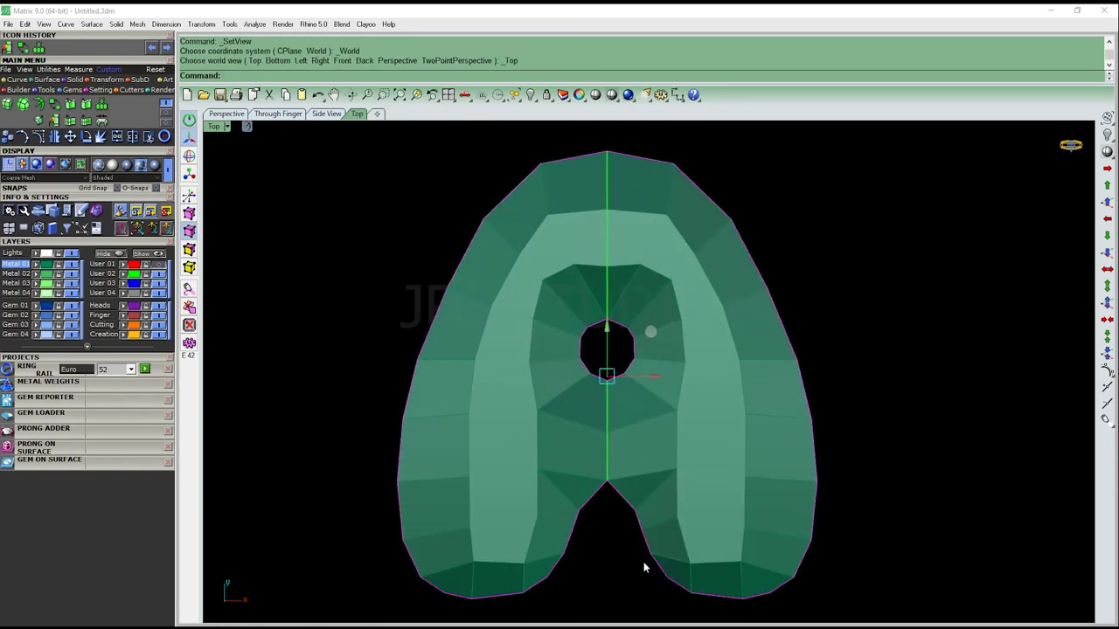
{"action": "right_click_drag", "start_coordinate": [672, 284], "coordinate": [614, 306]}
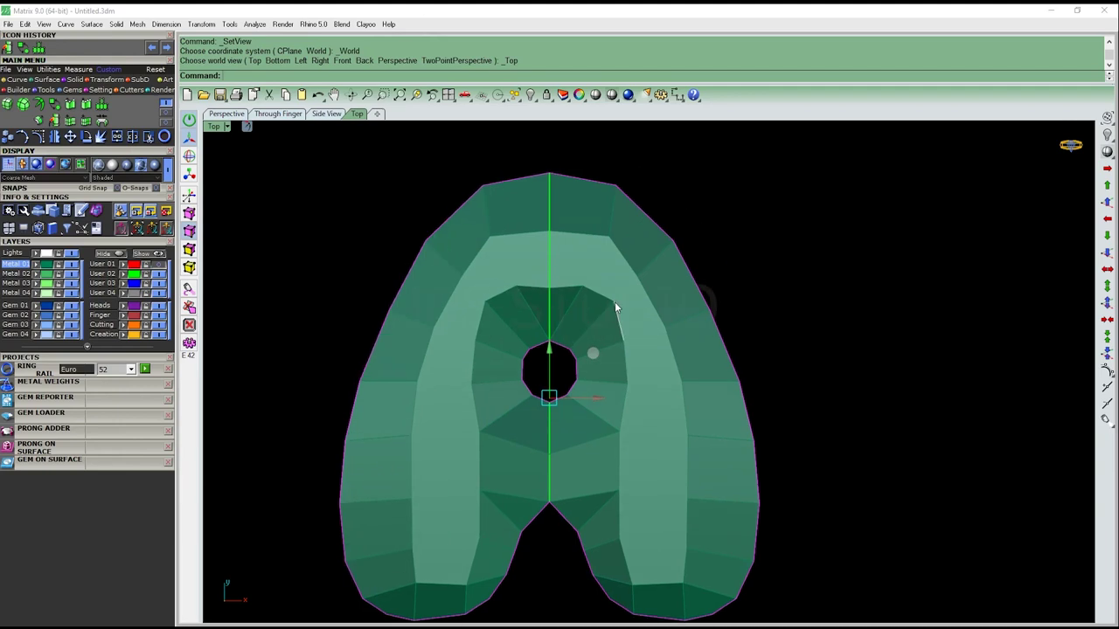
{"action": "key", "text": "ctrl+F2"}
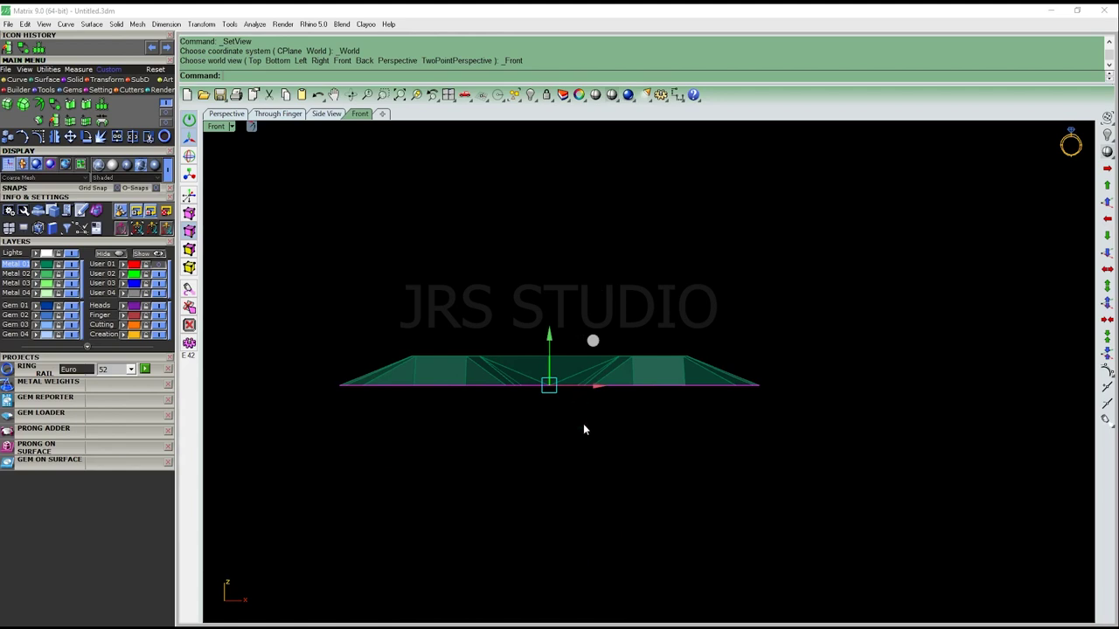
{"action": "scroll", "coordinate": [611, 393], "scroll_direction": "up", "scroll_amount": 2}
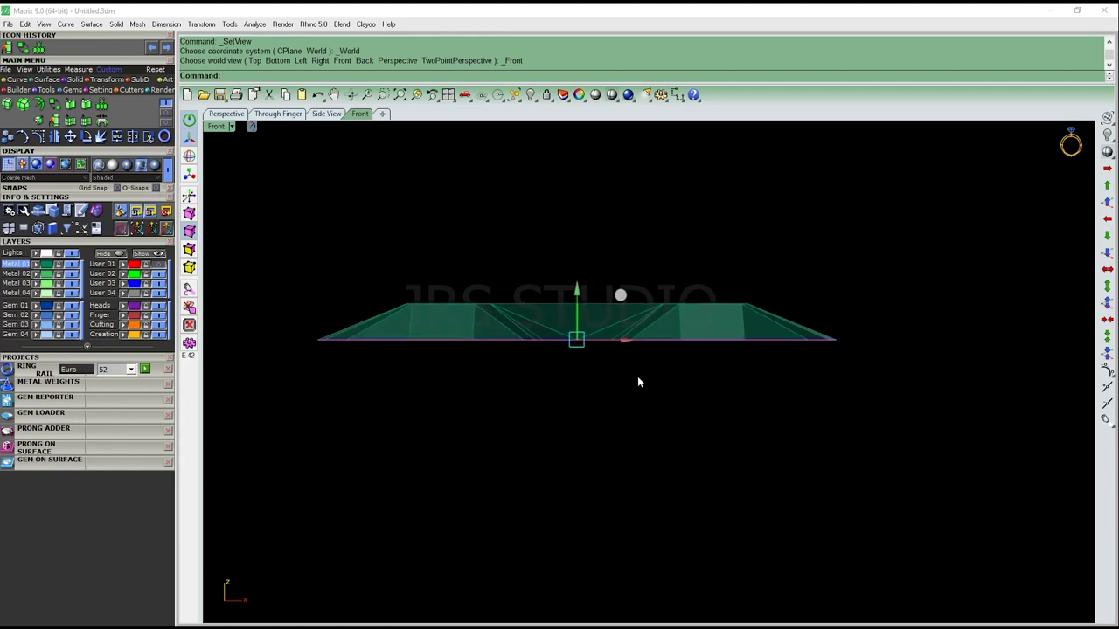
{"action": "scroll", "coordinate": [620, 378], "scroll_direction": "up", "scroll_amount": 2}
{"action": "scroll", "coordinate": [487, 329], "scroll_direction": "up", "scroll_amount": 1}
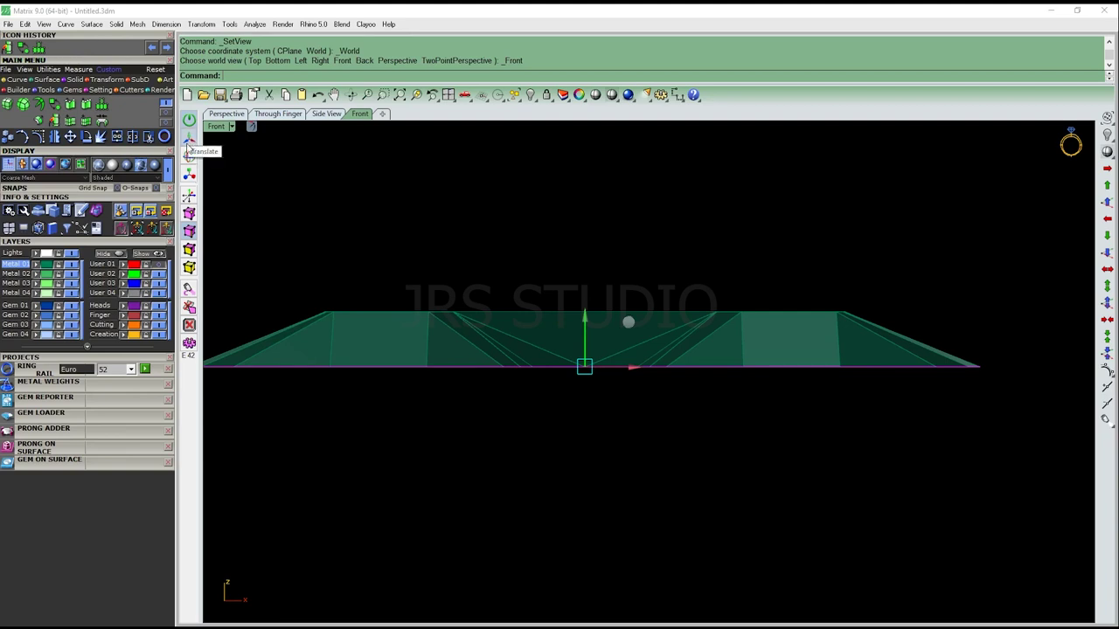
Extrude the flat letter A downward with the gumball's Z arrow to give it thickness
{"action": "right_click_drag", "start_coordinate": [542, 408], "coordinate": [567, 415]}
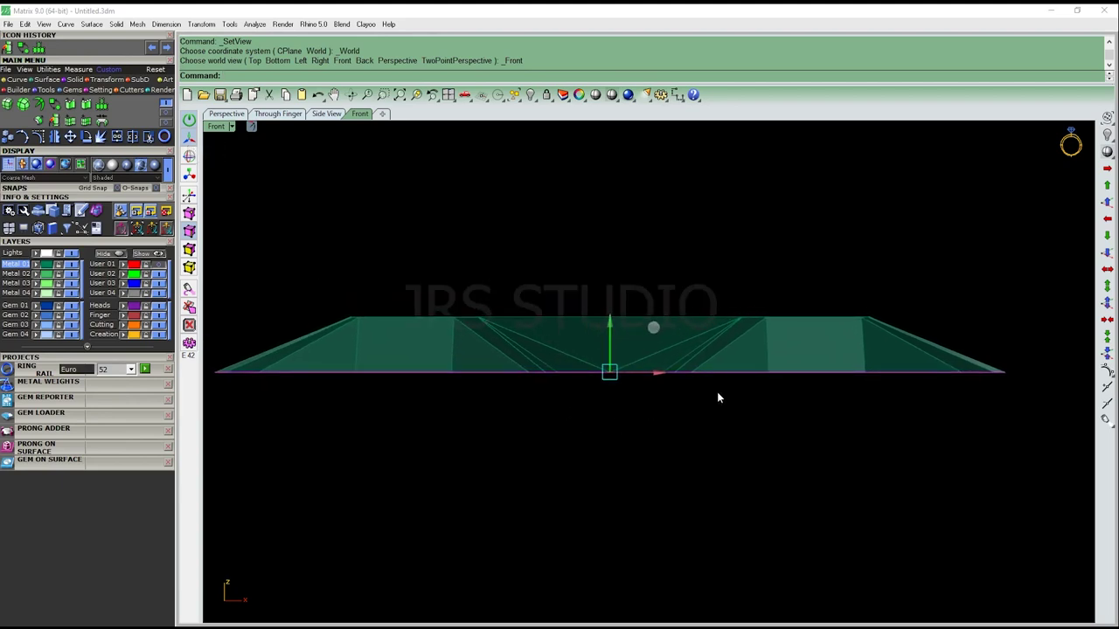
{"action": "left_click_drag", "start_coordinate": [612, 321], "coordinate": [613, 395], "text": "ctrl"}
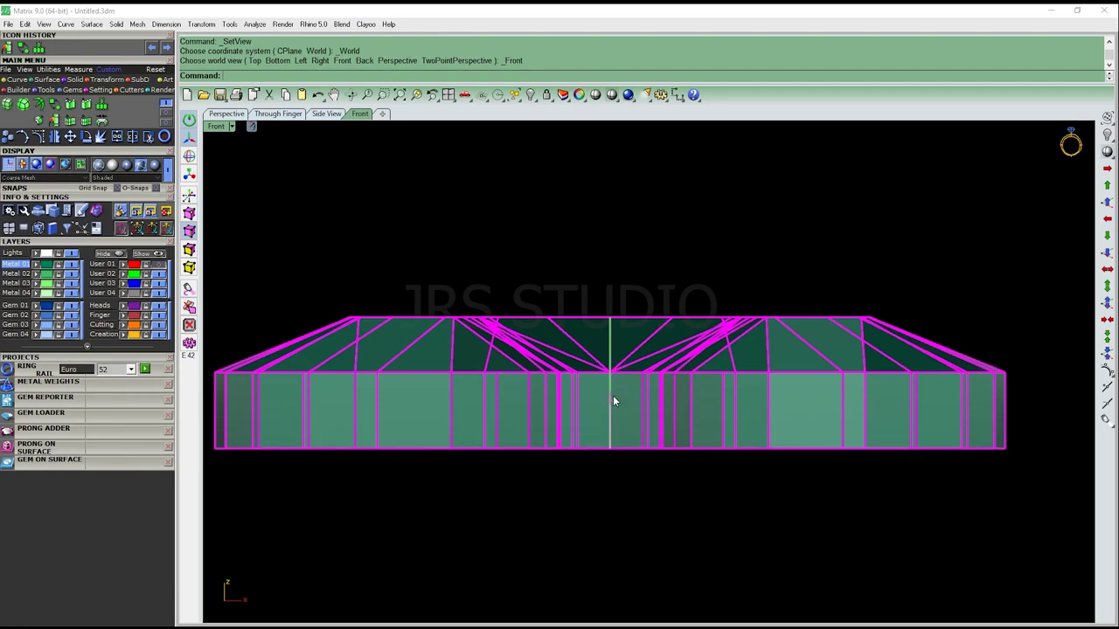
{"action": "right_click_drag", "start_coordinate": [625, 394], "coordinate": [753, 436], "text": "ctrl+shift"}
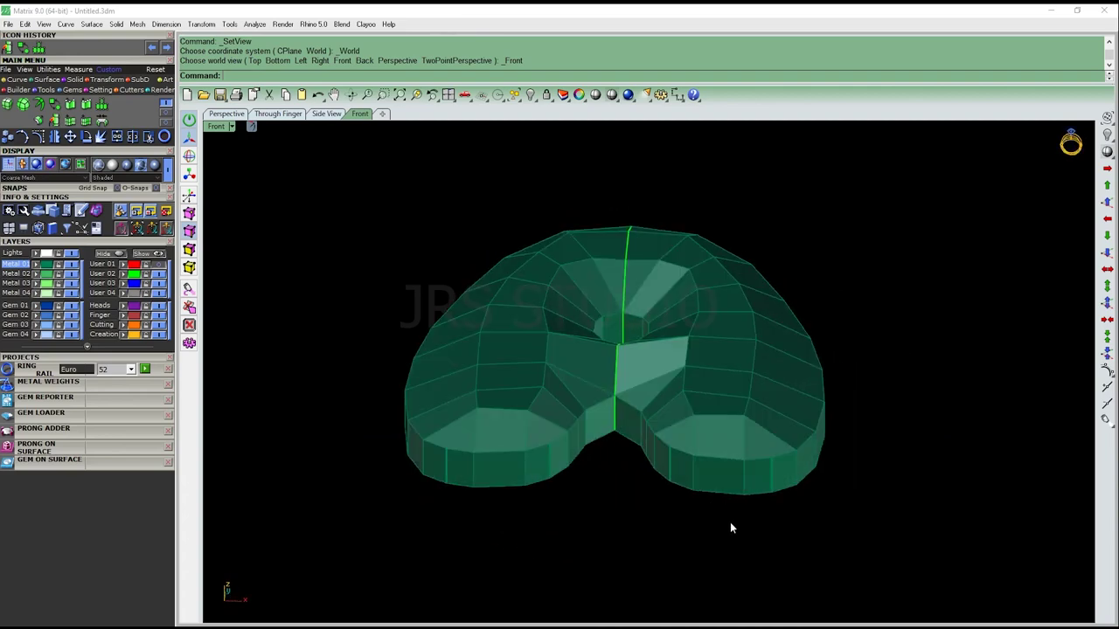
{"action": "key", "text": "ctrl+z"}
{"action": "key", "text": "ctrl+y"}
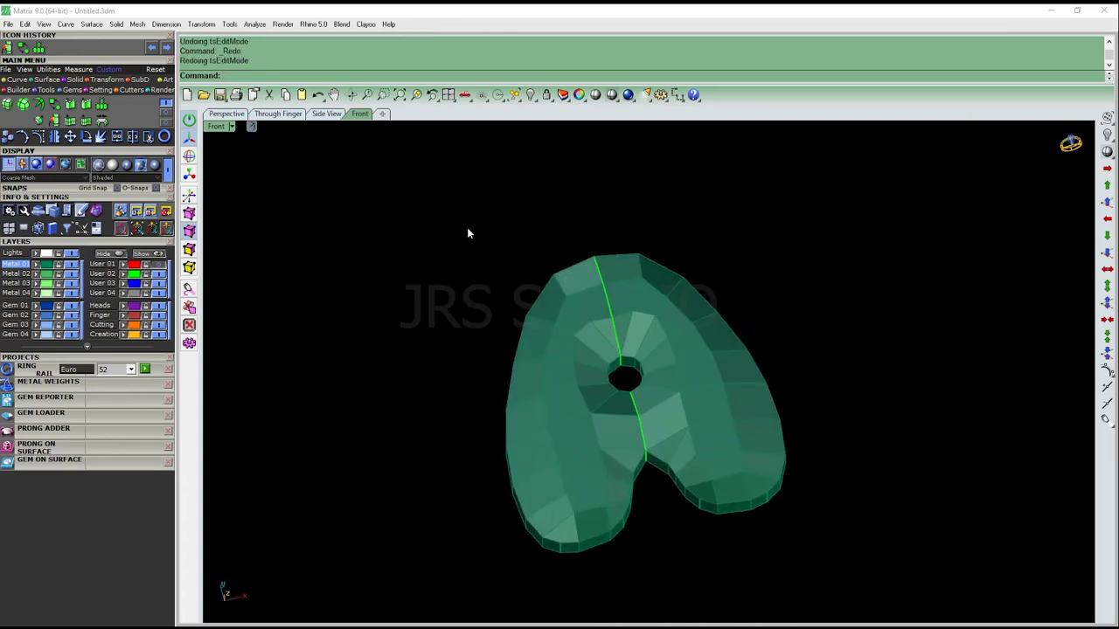
Orbit around the thickened letter and window-select all of its edges
{"action": "right_click_drag", "start_coordinate": [467, 232], "coordinate": [674, 282]}
{"action": "left_click_drag", "start_coordinate": [481, 230], "coordinate": [789, 547]}
{"action": "mouse_move", "coordinate": [789, 547]}
{"action": "right_mouse_down"}
{"action": "mouse_move", "coordinate": [791, 483]}
{"action": "mouse_move", "coordinate": [673, 401]}
{"action": "mouse_move", "coordinate": [739, 424]}
{"action": "mouse_move", "coordinate": [690, 349]}
{"action": "right_mouse_up"}
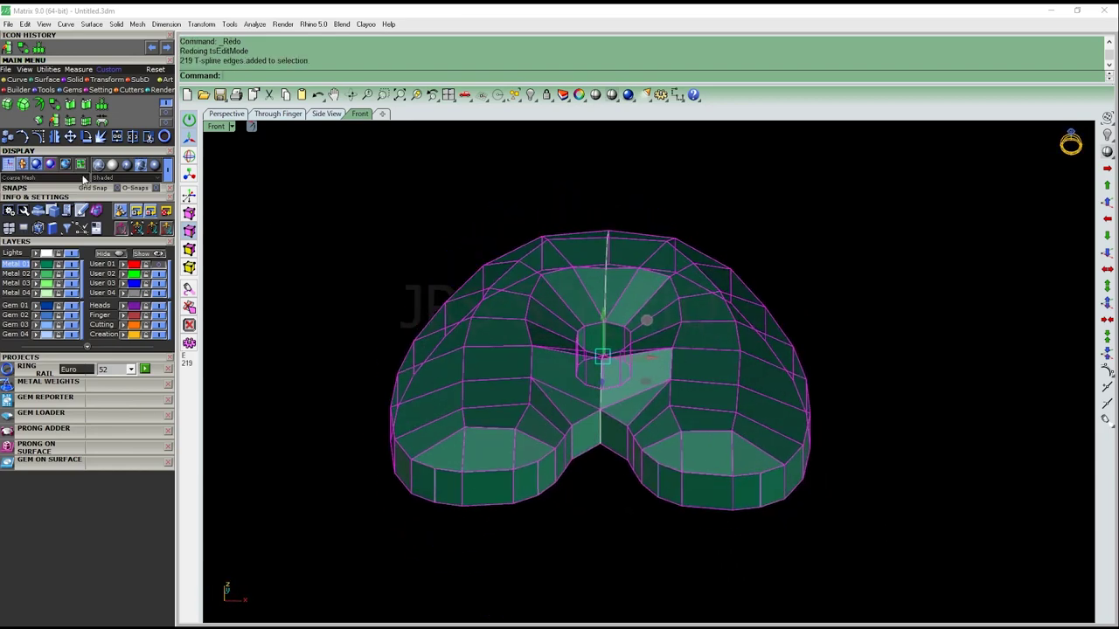
Turn on smooth mode, give the letter Plastic shading, and show its control points
{"action": "left_click", "coordinate": [54, 105]}
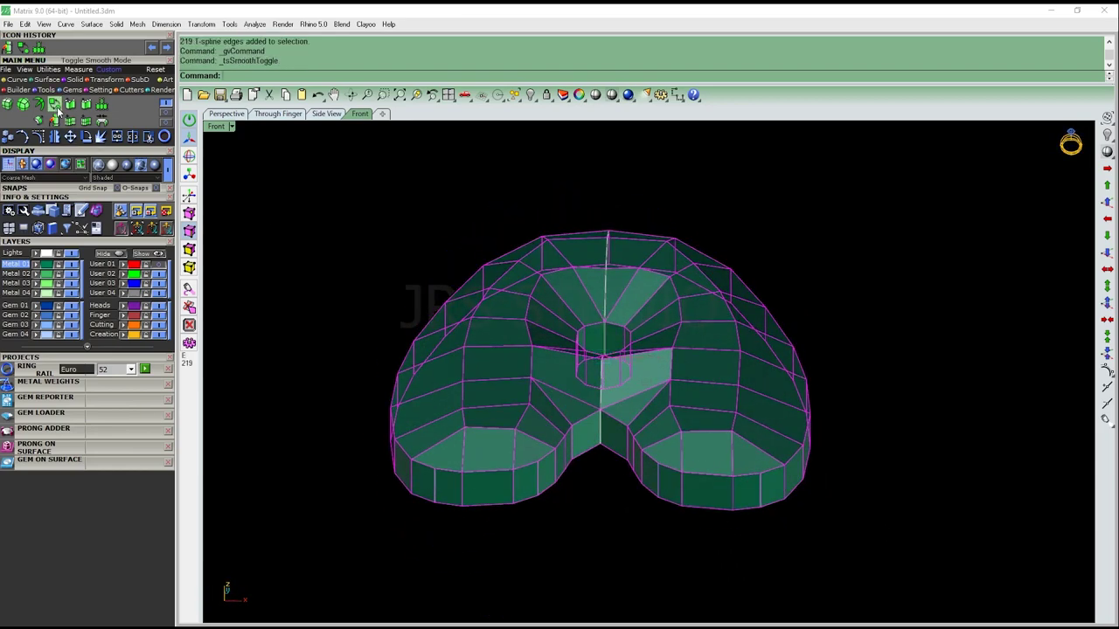
{"action": "right_click_drag", "start_coordinate": [664, 362], "coordinate": [662, 392]}
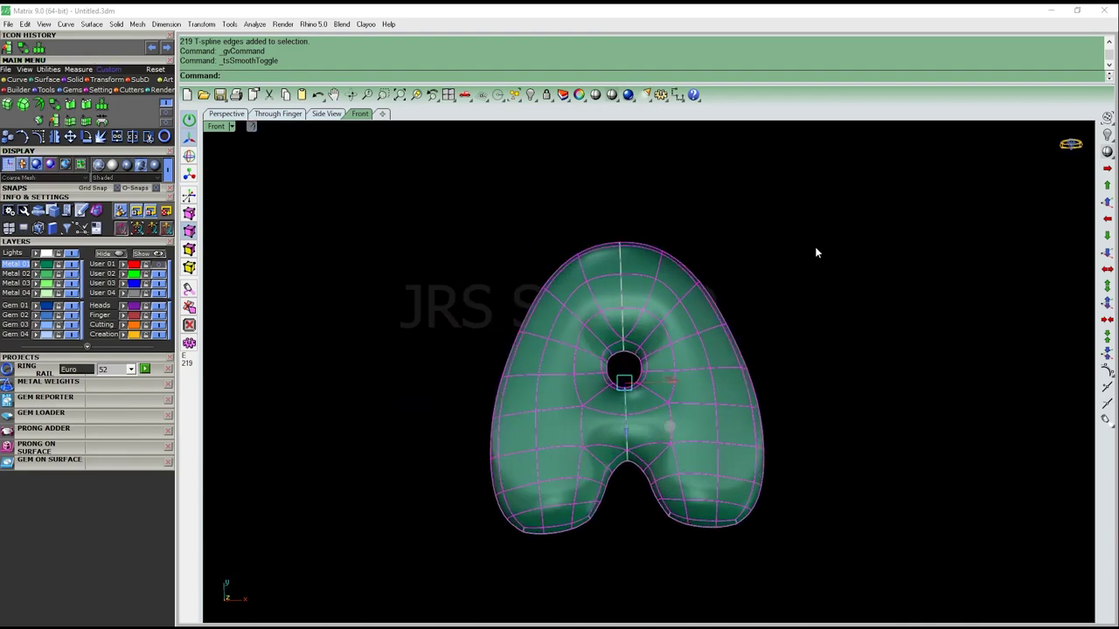
{"action": "left_click", "coordinate": [127, 165]}
{"action": "mouse_move", "coordinate": [702, 364]}
{"action": "right_mouse_down"}
{"action": "mouse_move", "coordinate": [941, 256]}
{"action": "mouse_move", "coordinate": [911, 419]}
{"action": "mouse_move", "coordinate": [809, 387]}
{"action": "right_mouse_up"}
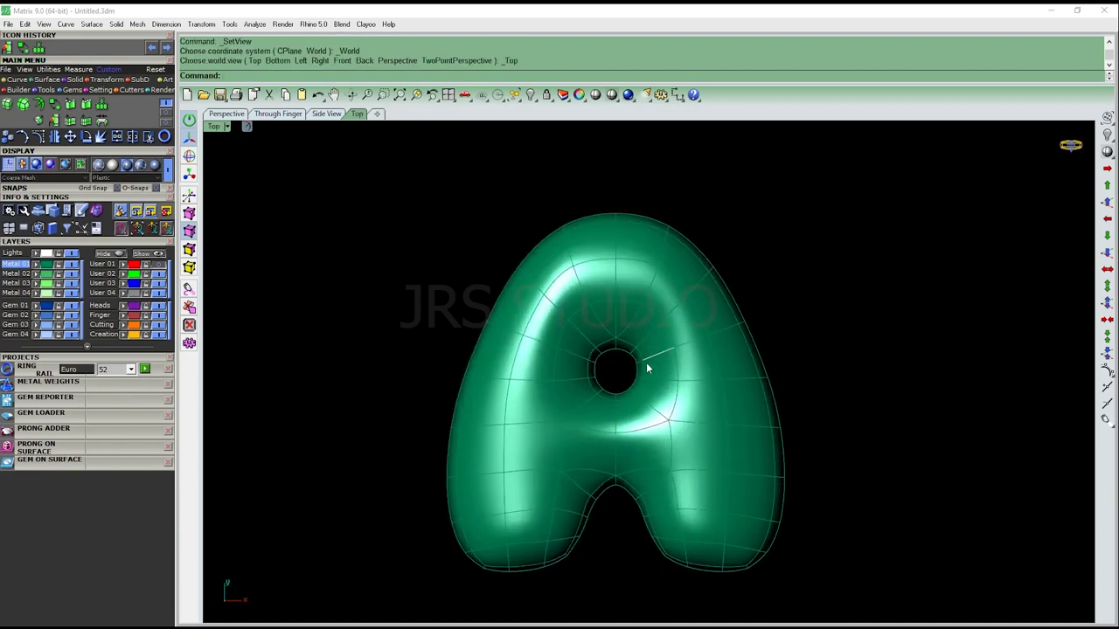
{"action": "scroll", "coordinate": [650, 357], "scroll_direction": "up", "scroll_amount": 2}
{"action": "left_click", "coordinate": [192, 218]}
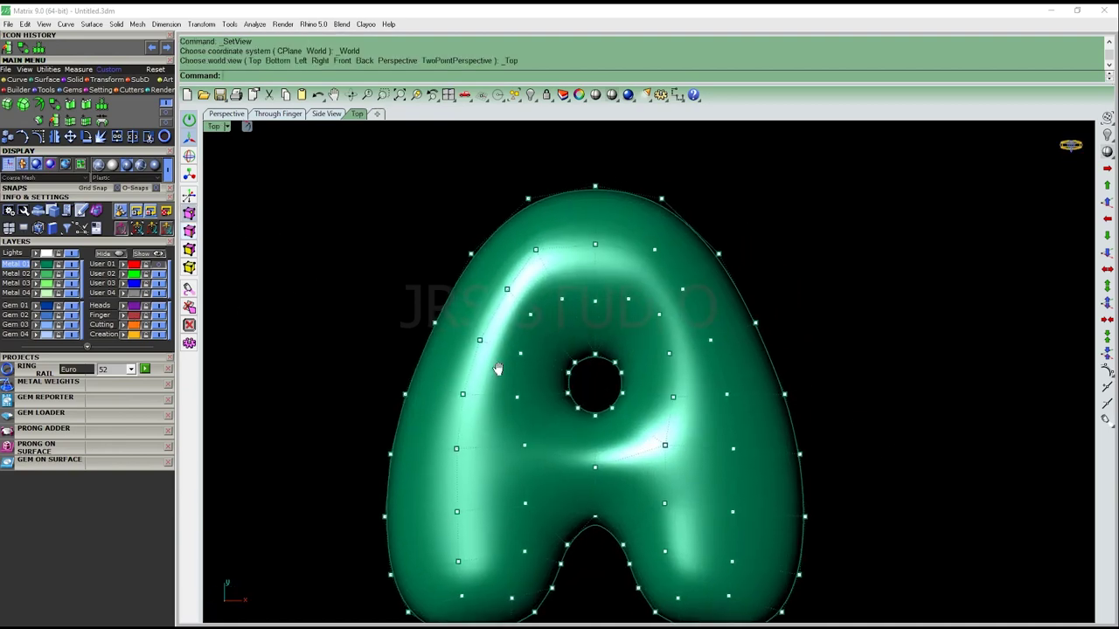
Window-select two control points near the hole and reposition them with the Move (M) command
{"action": "scroll", "coordinate": [510, 359], "scroll_direction": "up", "scroll_amount": 3}
{"action": "left_click_drag", "start_coordinate": [511, 359], "coordinate": [560, 251]}
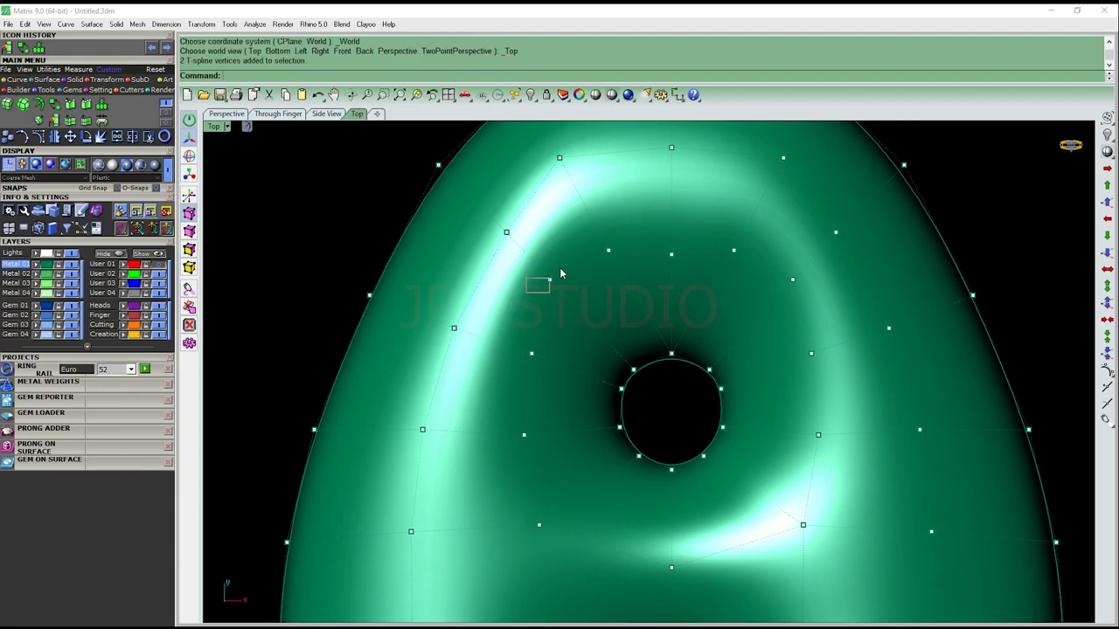
{"action": "scroll", "coordinate": [560, 273], "scroll_direction": "up", "scroll_amount": 2}
{"action": "type", "text": "m"}
{"action": "key", "text": "Return"}
{"action": "left_click", "coordinate": [583, 267]}
{"action": "left_click", "coordinate": [597, 280]}
Drag the control point above the hole down toward it, then clear the selection
{"action": "left_click", "coordinate": [625, 236]}
{"action": "left_click_drag", "start_coordinate": [669, 194], "coordinate": [689, 224]}
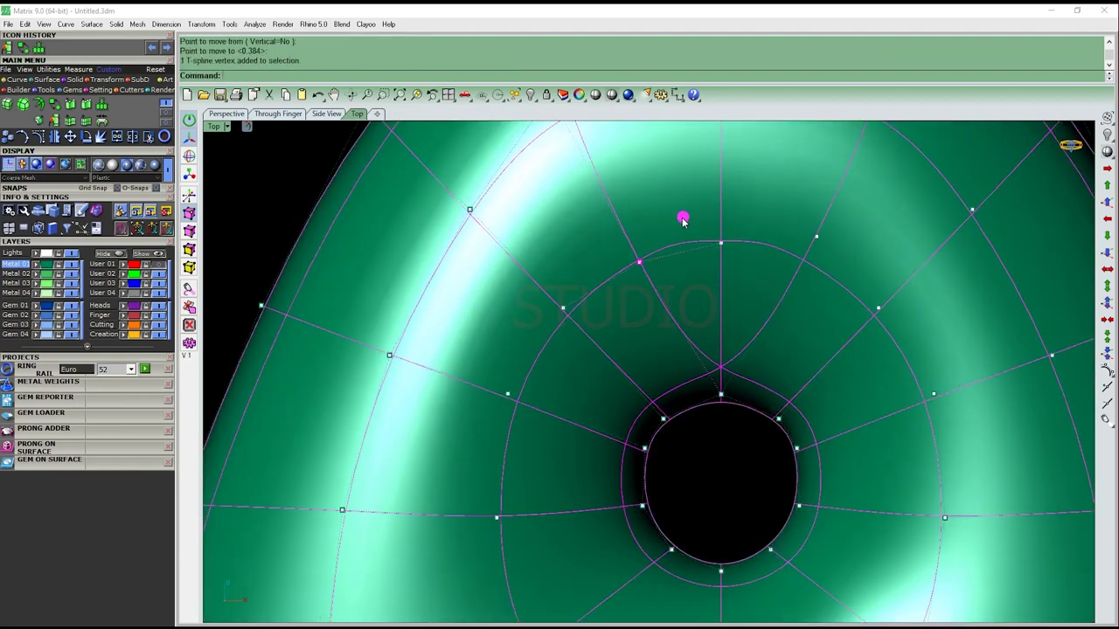
{"action": "scroll", "coordinate": [734, 288], "scroll_direction": "down", "scroll_amount": 4}
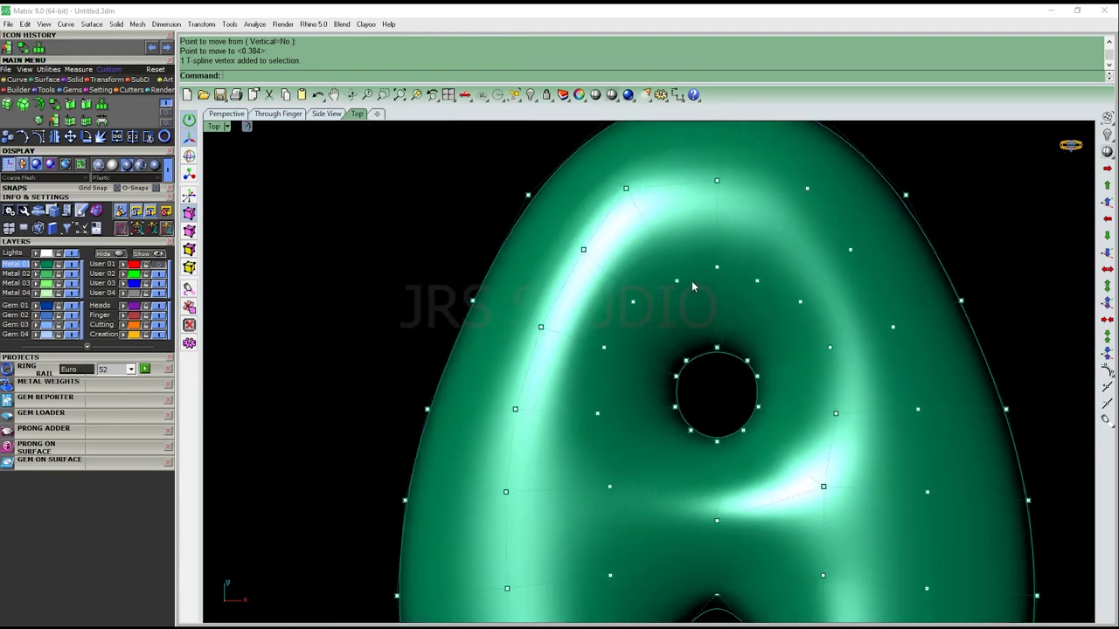
{"action": "scroll", "coordinate": [655, 306], "scroll_direction": "up", "scroll_amount": 4}
{"action": "left_click", "coordinate": [591, 355]}
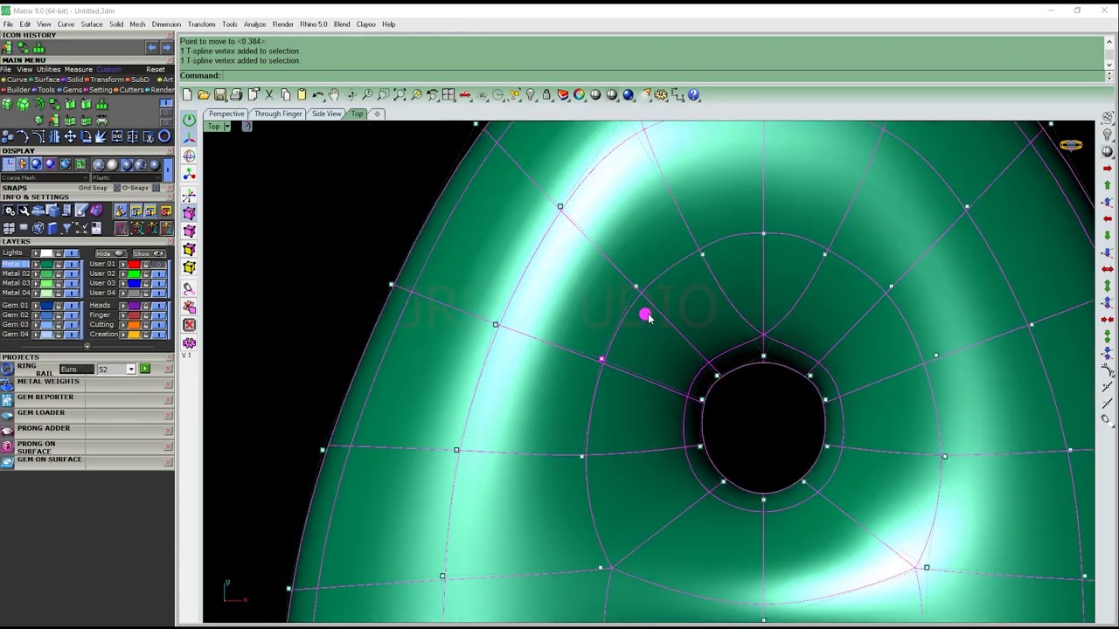
{"action": "left_click", "coordinate": [582, 455]}
{"action": "key", "text": "Escape"}
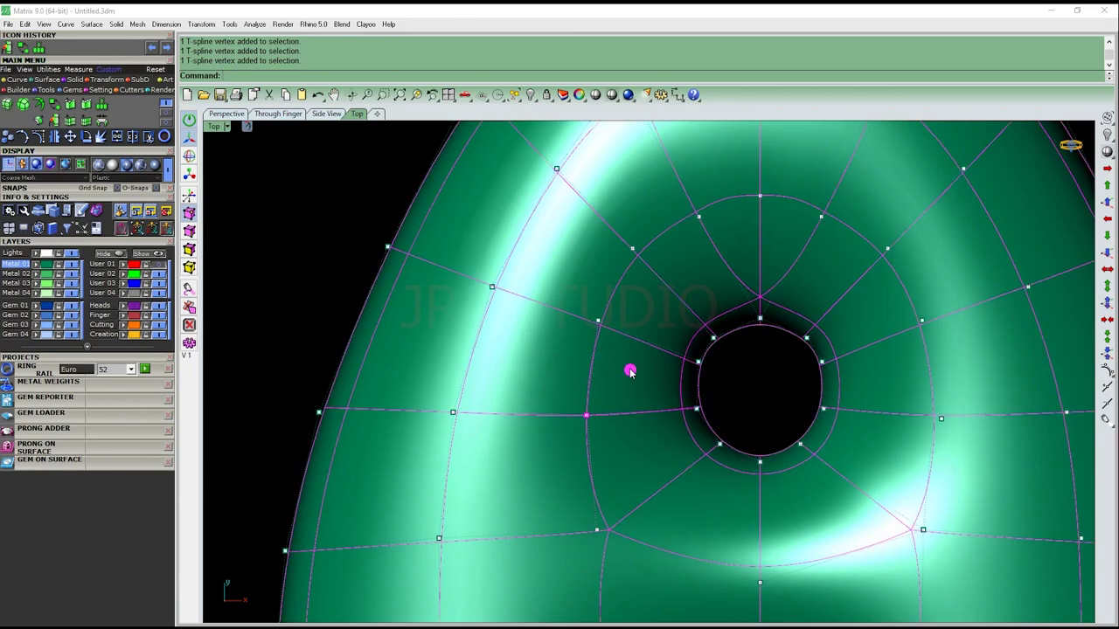
Inspect the reshaped letter in 3D and return to Top view
{"action": "scroll", "coordinate": [625, 372], "scroll_direction": "down", "scroll_amount": 3}
{"action": "scroll", "coordinate": [646, 354], "scroll_direction": "up", "scroll_amount": 1}
{"action": "scroll", "coordinate": [626, 411], "scroll_direction": "up", "scroll_amount": 2}
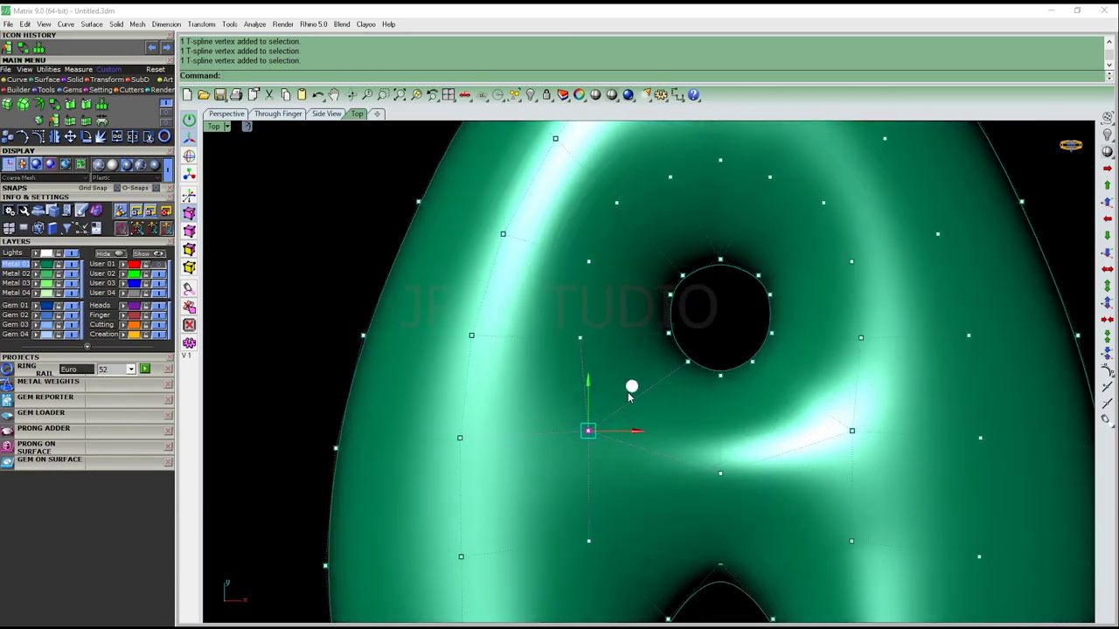
{"action": "scroll", "coordinate": [710, 485], "scroll_direction": "down", "scroll_amount": 3}
{"action": "right_click_drag", "start_coordinate": [709, 485], "coordinate": [700, 381], "text": "ctrl+shift"}
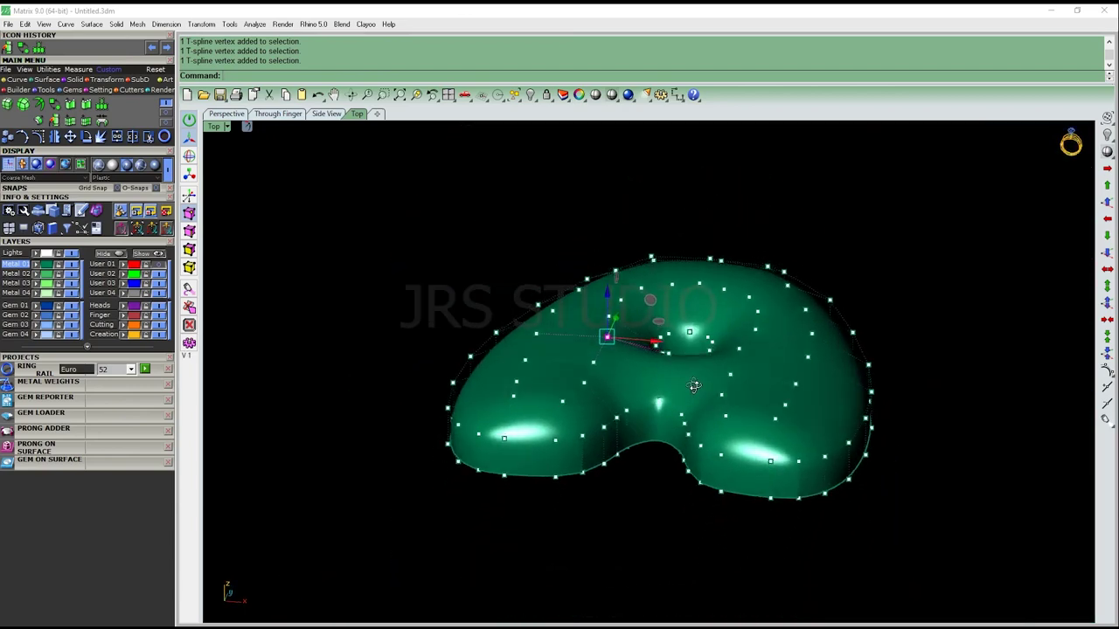
{"action": "key", "text": "ctrl+F1"}
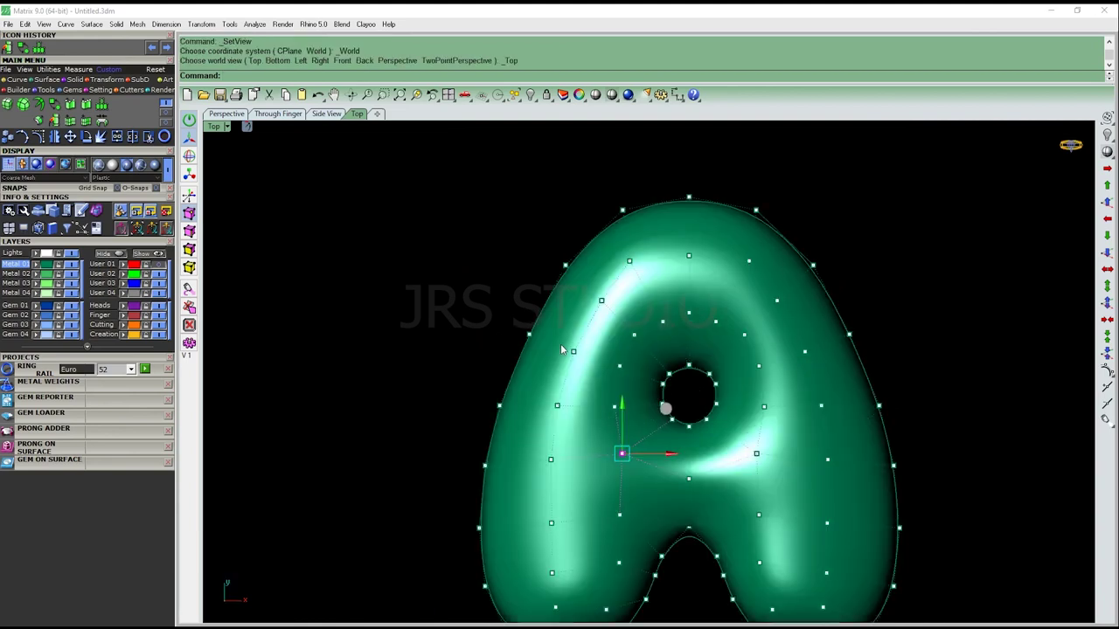
{"action": "scroll", "coordinate": [691, 385], "scroll_direction": "down", "scroll_amount": 2}
{"action": "right_click_drag", "start_coordinate": [690, 385], "coordinate": [731, 279], "text": "ctrl+shift"}
{"action": "key", "text": "ctrl+F3"}
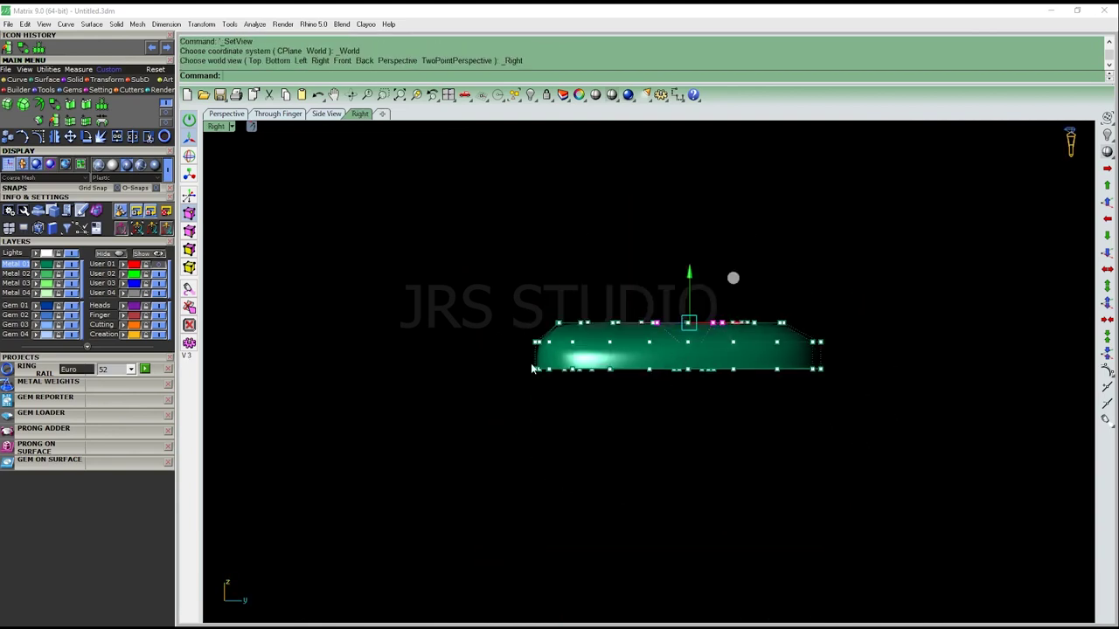
{"action": "scroll", "coordinate": [534, 341], "scroll_direction": "up", "scroll_amount": 3}
{"action": "scroll", "coordinate": [516, 359], "scroll_direction": "down", "scroll_amount": 1}
{"action": "left_click_drag", "start_coordinate": [483, 382], "coordinate": [902, 348]}
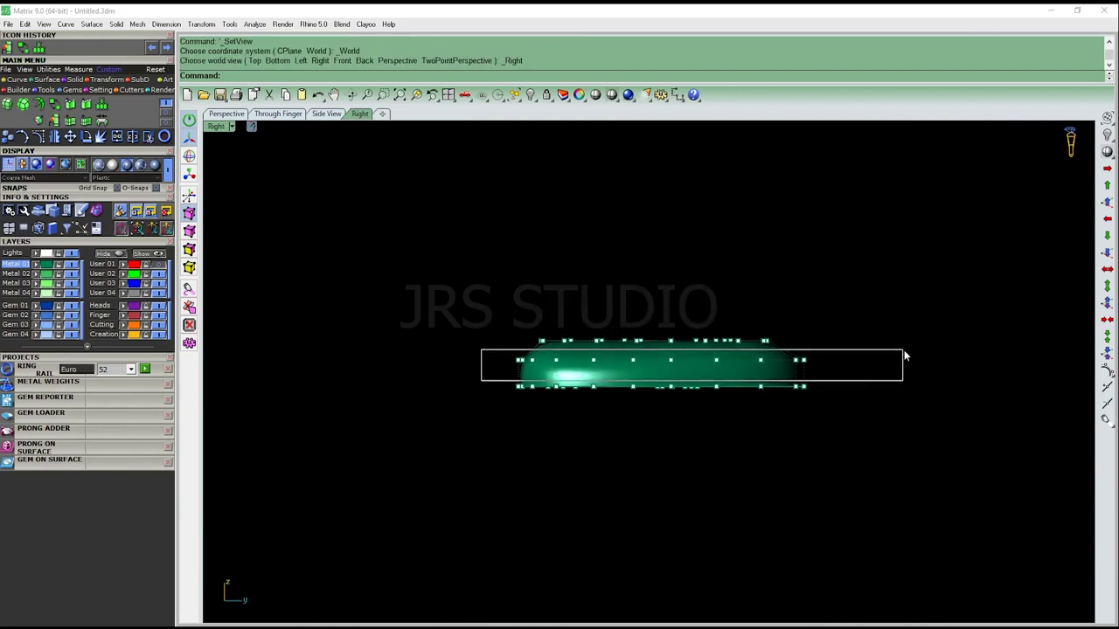
{"action": "scroll", "coordinate": [722, 390], "scroll_direction": "down", "scroll_amount": 2}
{"action": "right_click_drag", "start_coordinate": [722, 391], "coordinate": [712, 406], "text": "ctrl+shift"}
{"action": "key", "text": "ctrl+F3"}
{"action": "scroll", "coordinate": [664, 339], "scroll_direction": "up", "scroll_amount": 1}
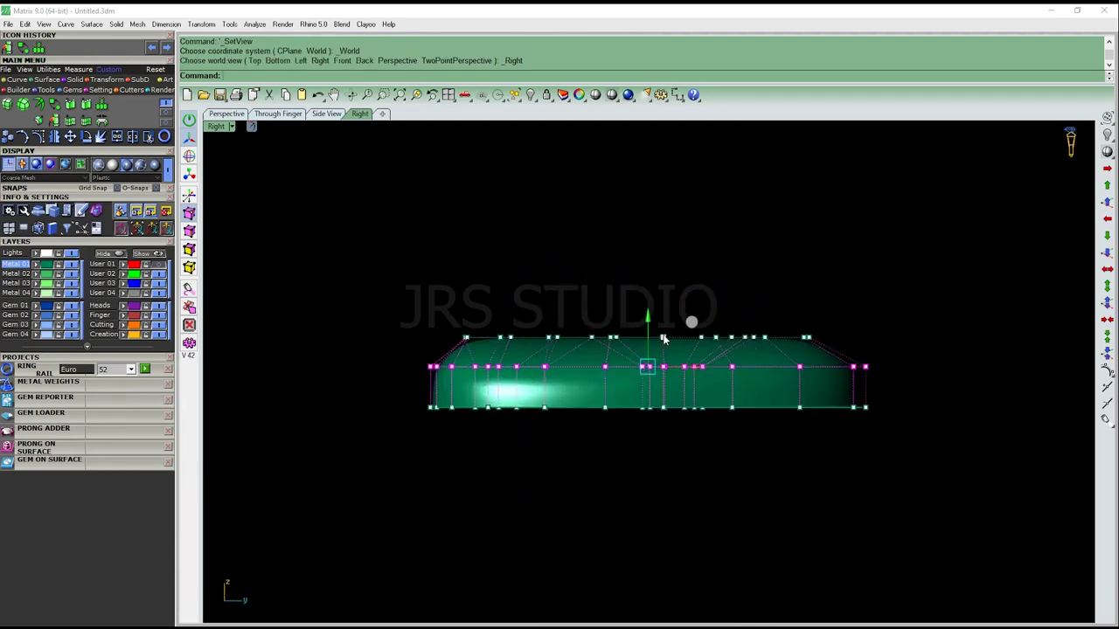
{"action": "left_click_drag", "start_coordinate": [645, 328], "coordinate": [645, 347]}
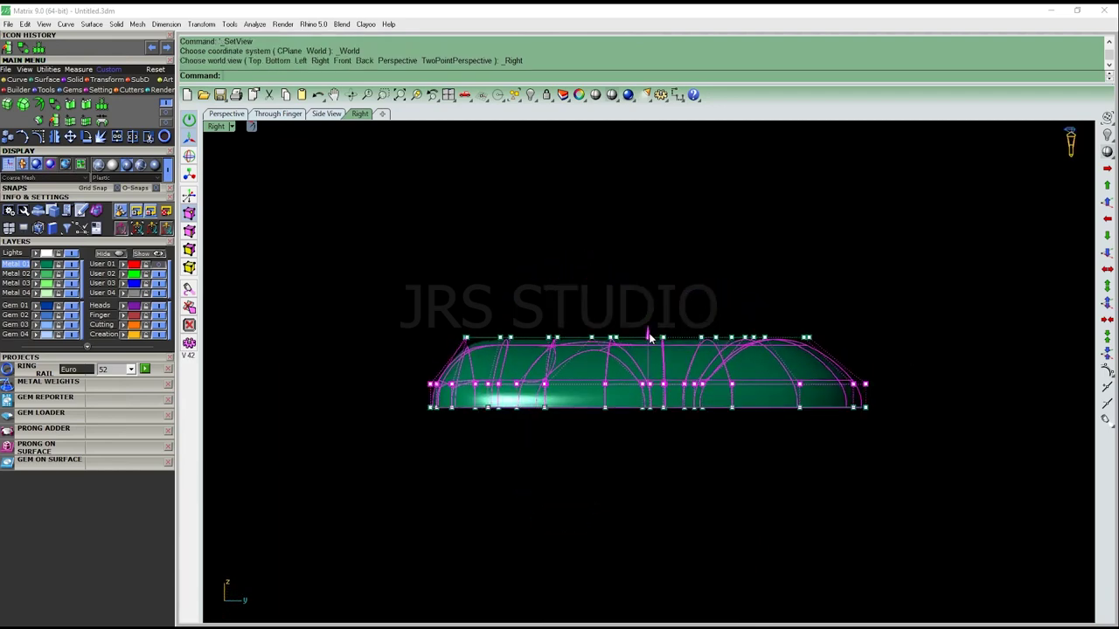
{"action": "right_click_drag", "start_coordinate": [651, 352], "coordinate": [807, 414], "text": "ctrl+shift"}
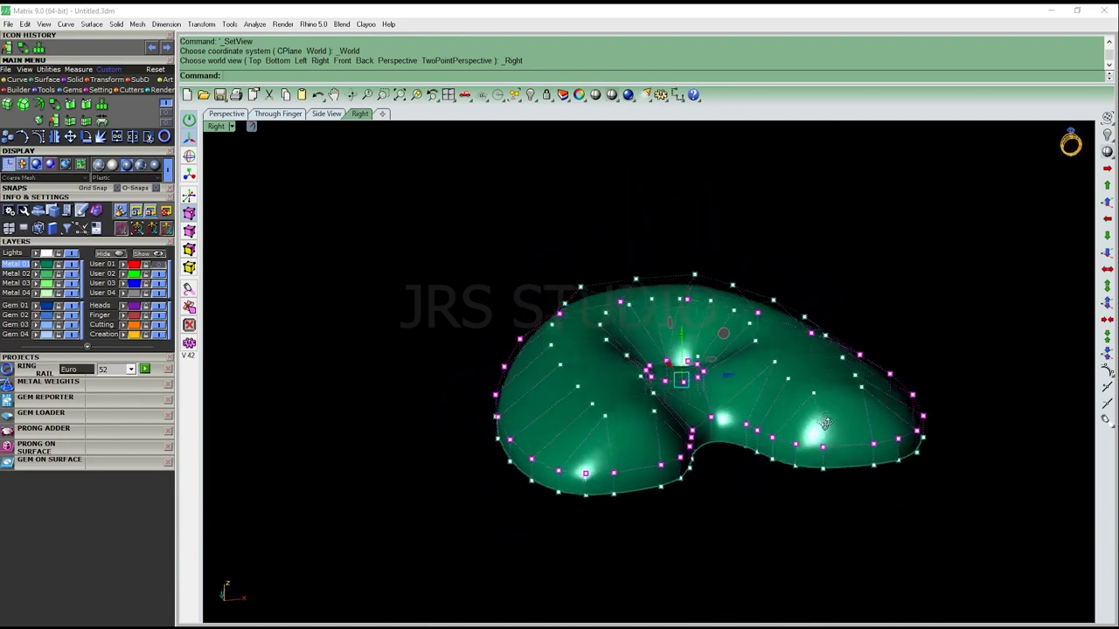
{"action": "key", "text": "ctrl+z"}
{"action": "right_click_drag", "start_coordinate": [806, 414], "coordinate": [607, 542], "text": "ctrl+shift"}
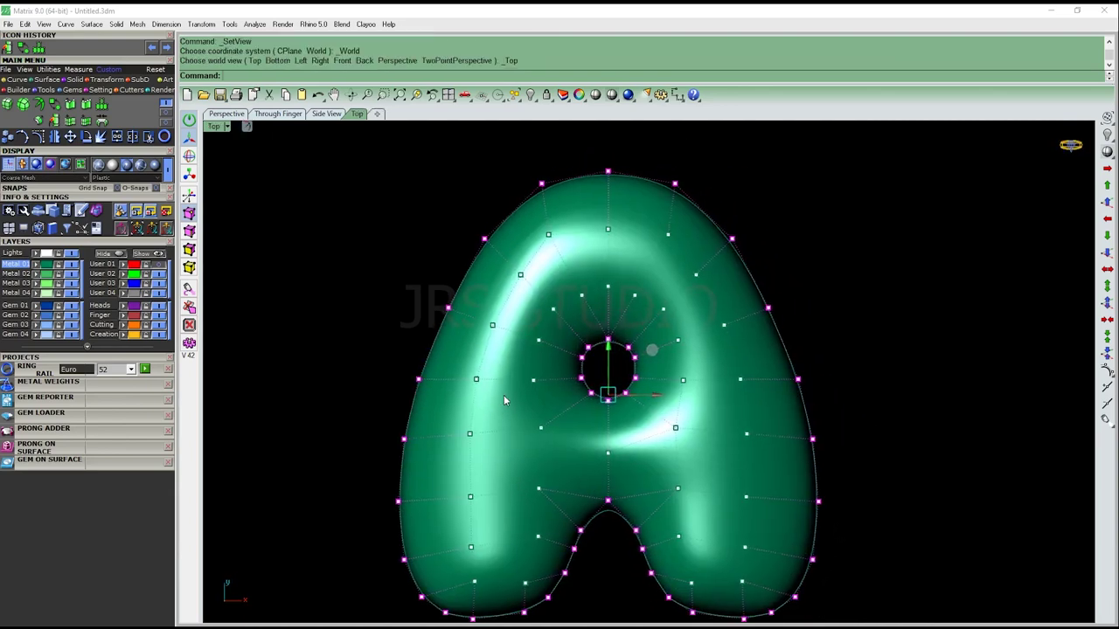
{"action": "key", "text": "ctrl+F1"}
{"action": "key", "text": "ctrl+a"}
{"action": "key", "text": "ctrl+a"}
{"action": "scroll", "coordinate": [511, 383], "scroll_direction": "up", "scroll_amount": 3}
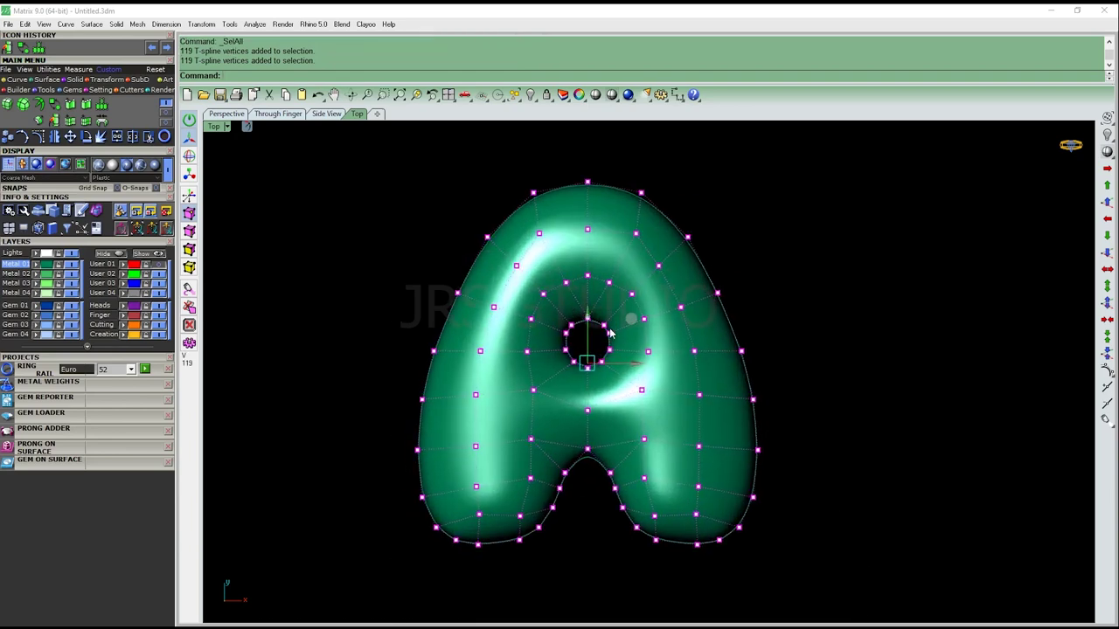
Switch back to box mode and reshape the arch's top by moving its cage vertices
{"action": "left_click", "coordinate": [54, 104]}
{"action": "scroll", "coordinate": [505, 272], "scroll_direction": "up", "scroll_amount": 3}
{"action": "left_click", "coordinate": [522, 255]}
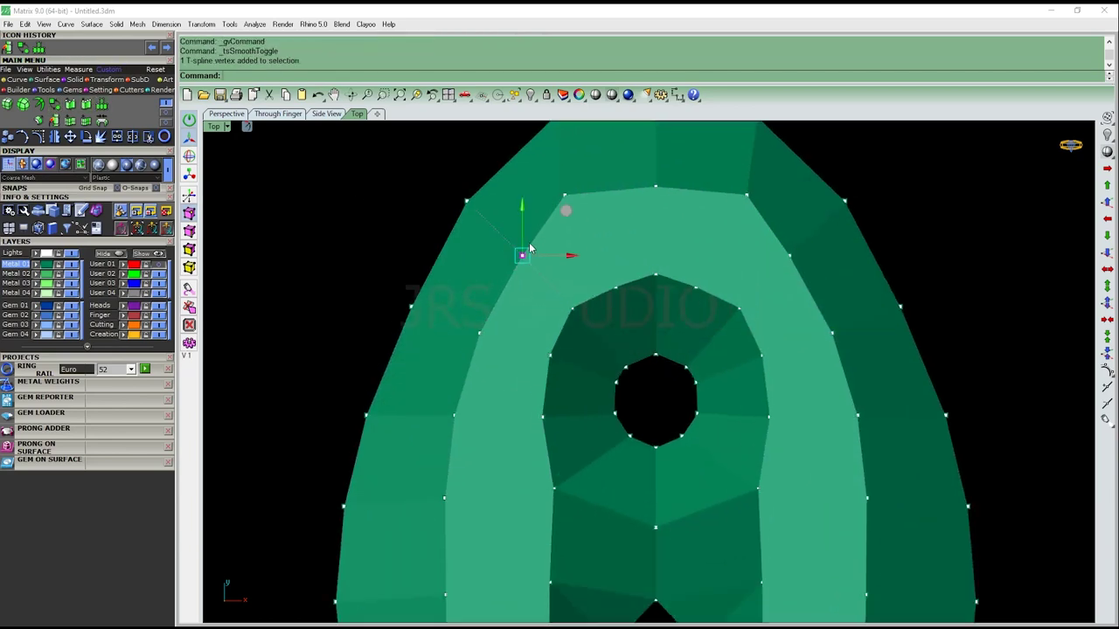
{"action": "scroll", "coordinate": [528, 249], "scroll_direction": "up", "scroll_amount": 2}
{"action": "scroll", "coordinate": [611, 255], "scroll_direction": "up", "scroll_amount": 3}
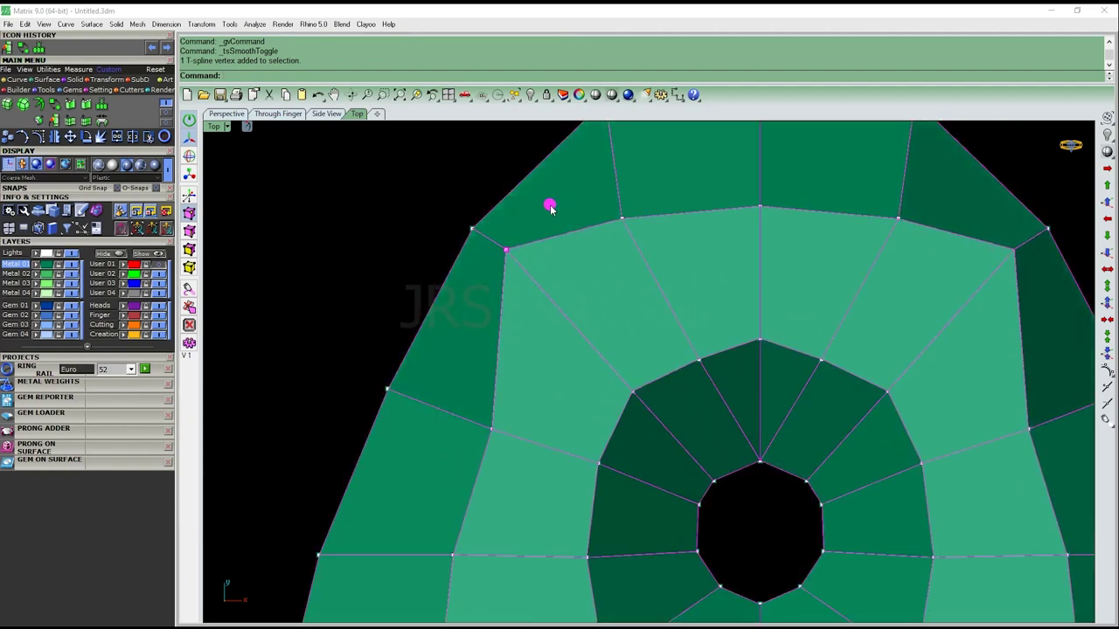
{"action": "left_click", "coordinate": [629, 242]}
{"action": "left_click_drag", "start_coordinate": [651, 183], "coordinate": [642, 175]}
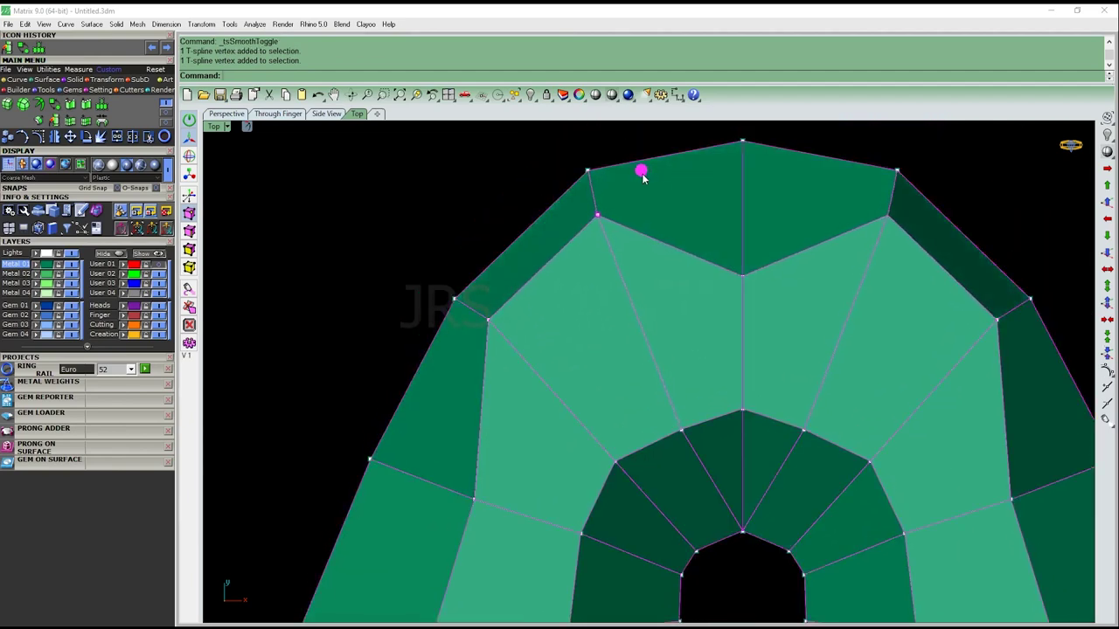
{"action": "left_click_drag", "start_coordinate": [742, 275], "coordinate": [742, 184]}
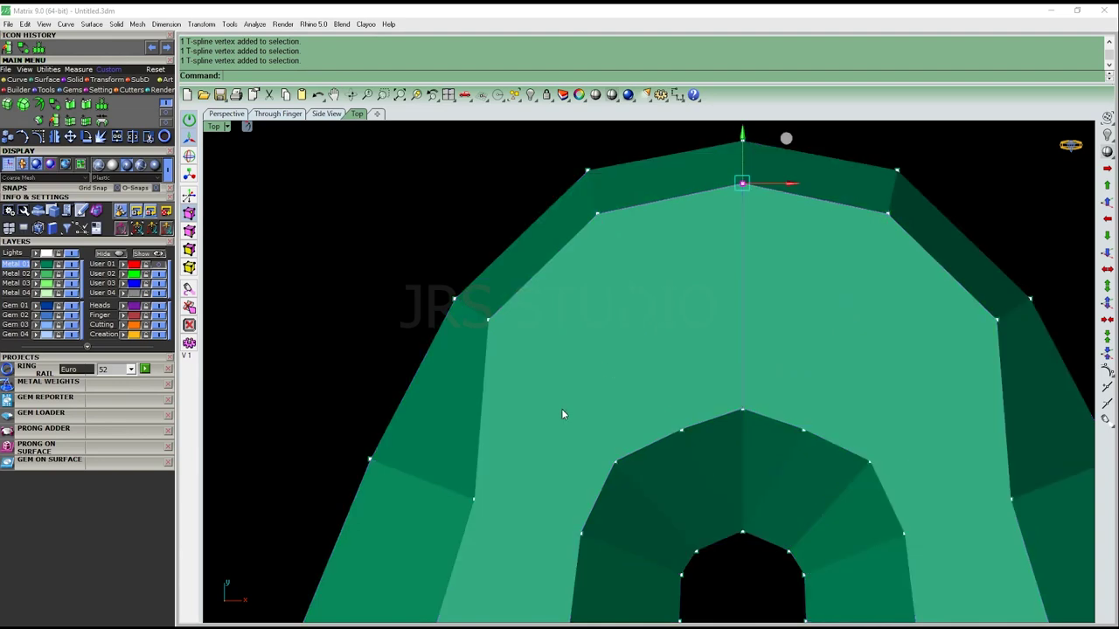
{"action": "right_click_drag", "start_coordinate": [441, 509], "coordinate": [521, 365]}
{"action": "left_click_drag", "start_coordinate": [553, 357], "coordinate": [494, 332]}
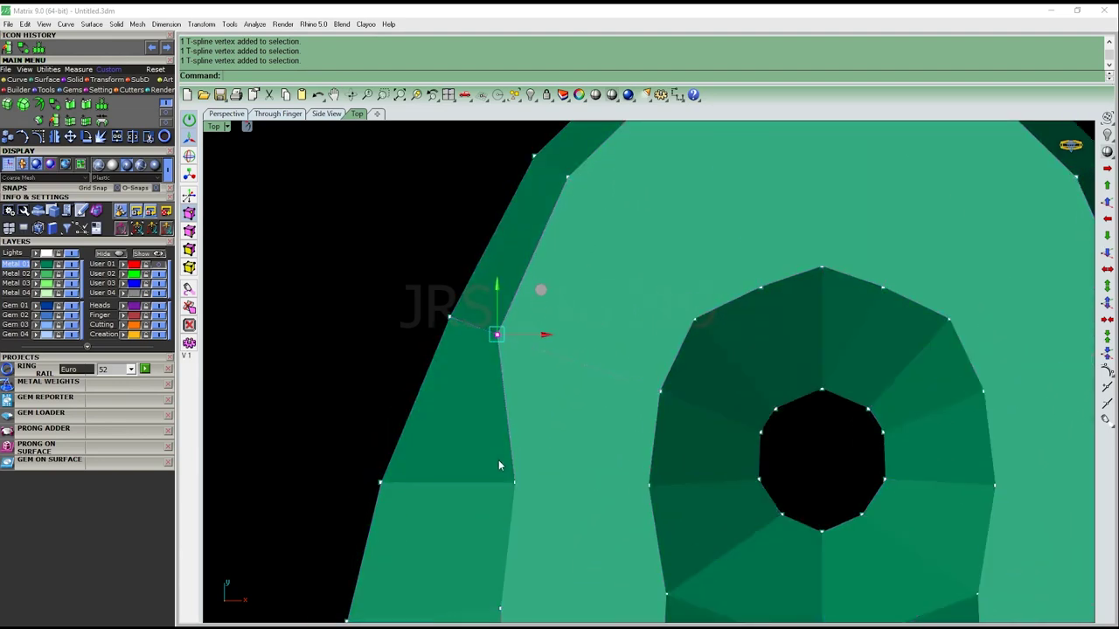
Move the leg's edge vertices left to straighten its outline and even out its faces
{"action": "left_click", "coordinate": [515, 482]}
{"action": "right_click_drag", "start_coordinate": [560, 489], "coordinate": [590, 405]}
{"action": "left_click_drag", "start_coordinate": [576, 358], "coordinate": [510, 355]}
{"action": "left_click", "coordinate": [531, 522]}
{"action": "right_click_drag", "start_coordinate": [586, 500], "coordinate": [617, 314]}
{"action": "left_click_drag", "start_coordinate": [608, 293], "coordinate": [512, 302]}
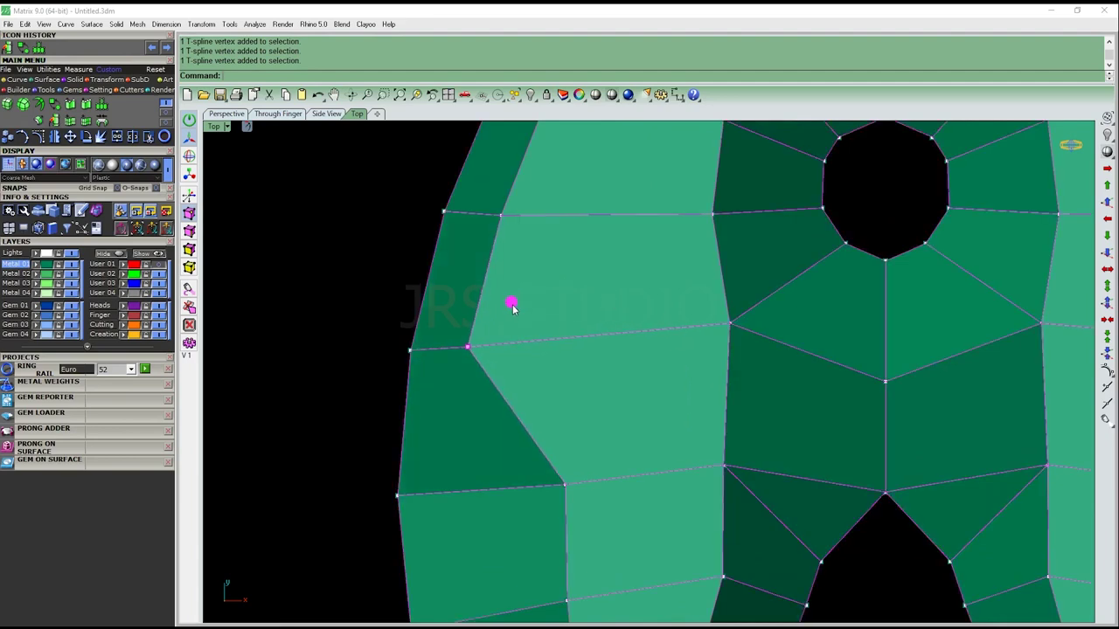
{"action": "right_click_drag", "start_coordinate": [532, 429], "coordinate": [580, 321]}
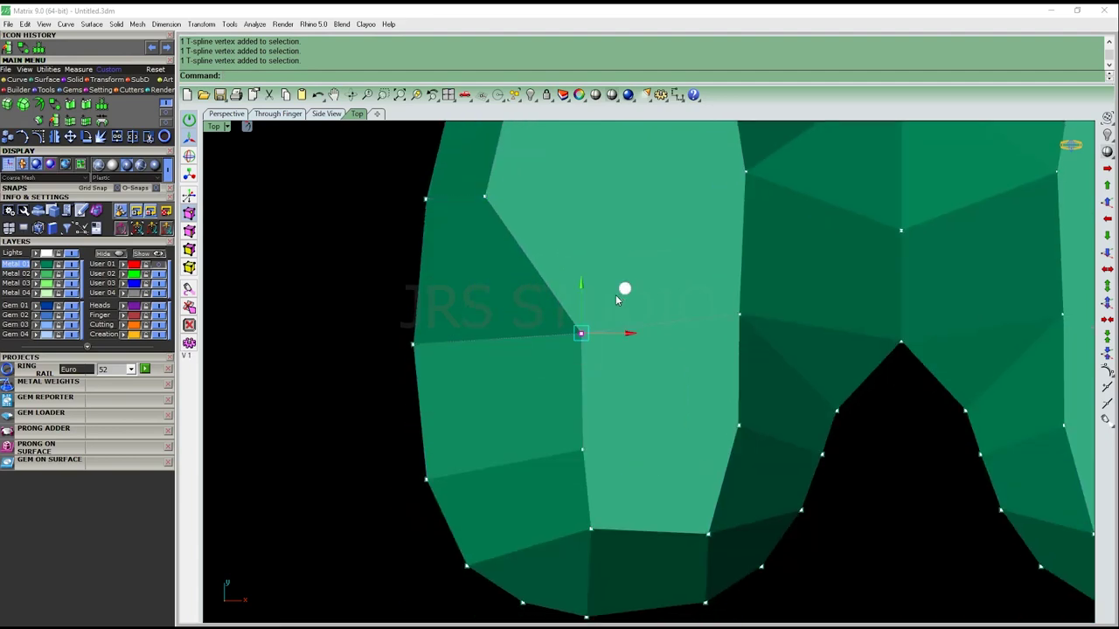
{"action": "left_click_drag", "start_coordinate": [619, 299], "coordinate": [518, 317]}
{"action": "right_click_drag", "start_coordinate": [575, 486], "coordinate": [614, 392]}
{"action": "left_click", "coordinate": [620, 356]}
{"action": "left_click_drag", "start_coordinate": [664, 309], "coordinate": [566, 329]}
Nudge the lower leg vertices and move the vertex by the leg gap to the right
{"action": "left_click", "coordinate": [627, 432]}
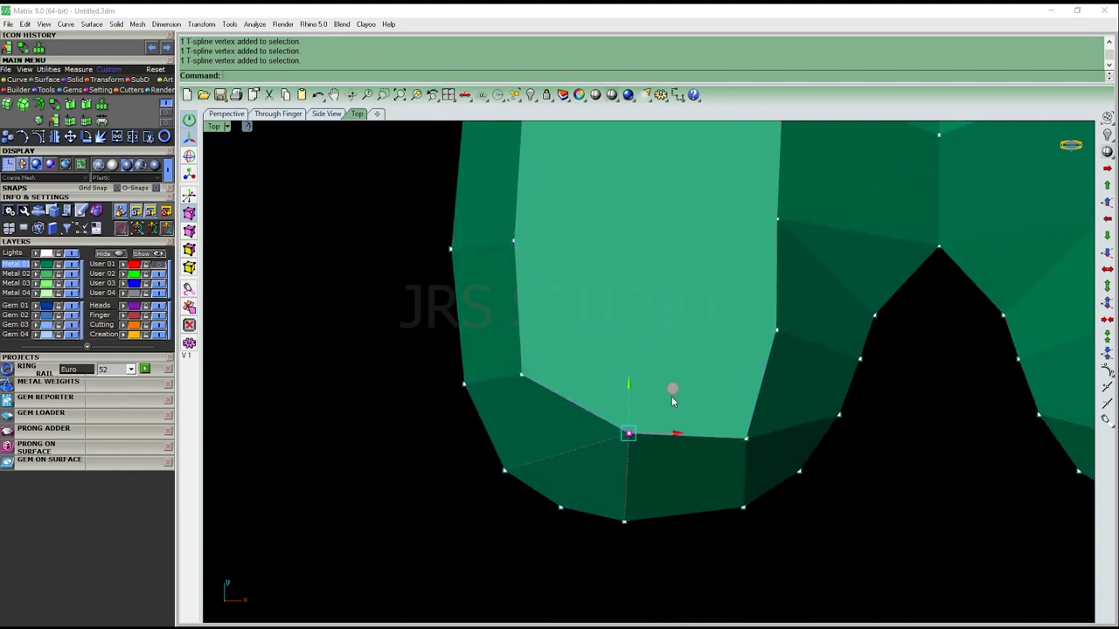
{"action": "left_click_drag", "start_coordinate": [670, 409], "coordinate": [641, 406]}
{"action": "left_click", "coordinate": [797, 420]}
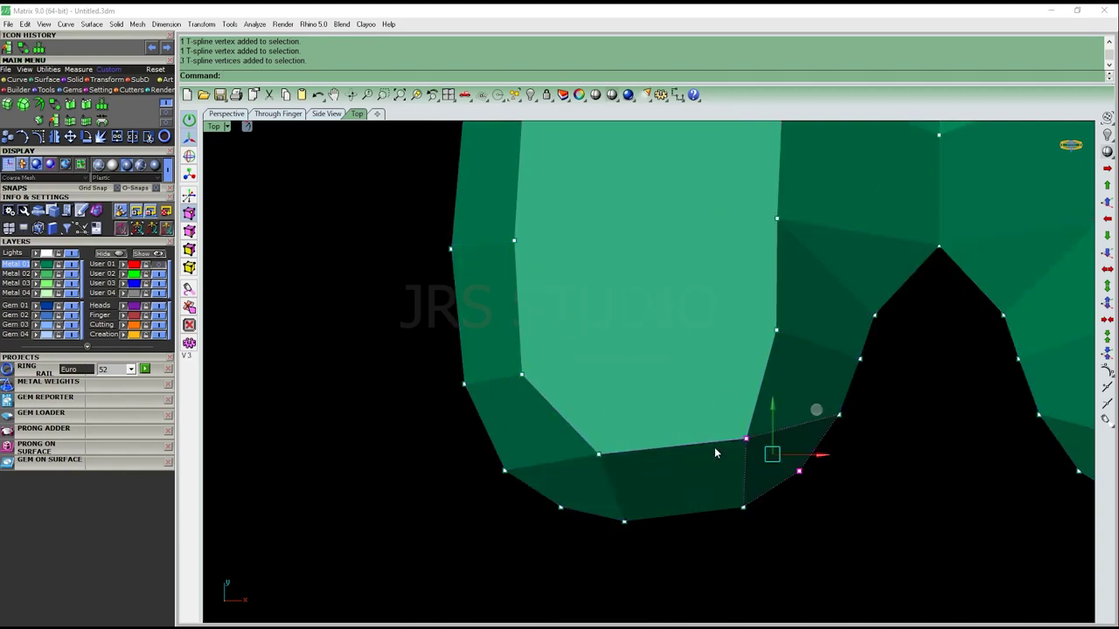
{"action": "left_click_drag", "start_coordinate": [789, 393], "coordinate": [795, 397]}
{"action": "left_click", "coordinate": [777, 330]}
{"action": "left_click_drag", "start_coordinate": [816, 286], "coordinate": [836, 312]}
{"action": "scroll", "coordinate": [674, 342], "scroll_direction": "up", "scroll_amount": 3}
Reposition the vertices beside and above the round hole to reshape its surrounding faces
{"action": "left_click", "coordinate": [632, 376]}
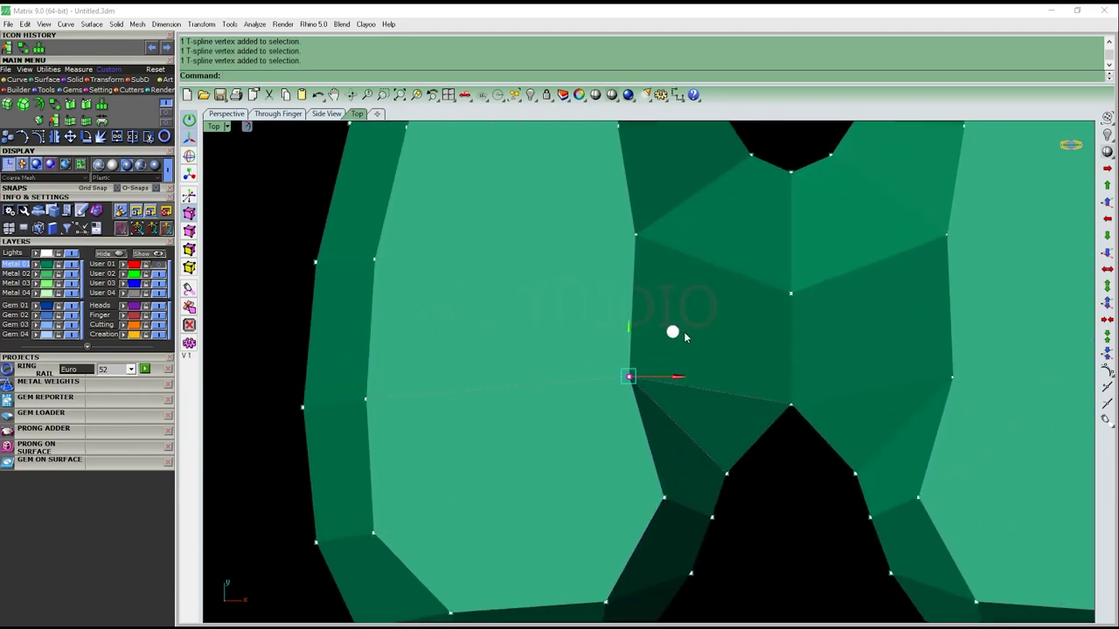
{"action": "left_click_drag", "start_coordinate": [673, 327], "coordinate": [734, 363]}
{"action": "right_click_drag", "start_coordinate": [739, 357], "coordinate": [671, 353]}
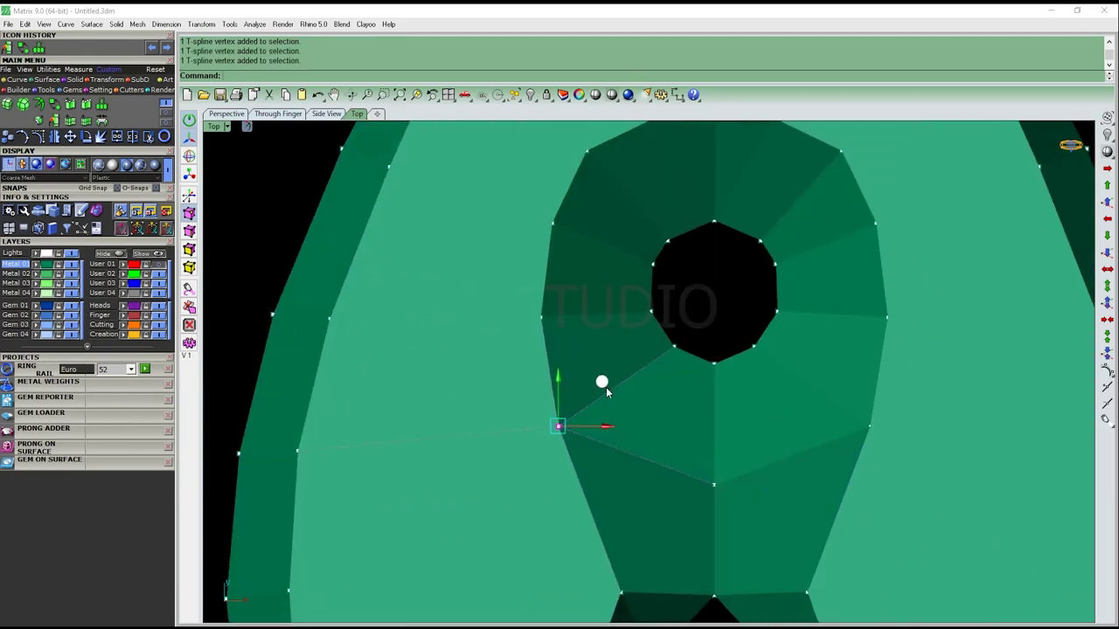
{"action": "left_click_drag", "start_coordinate": [671, 352], "coordinate": [647, 290]}
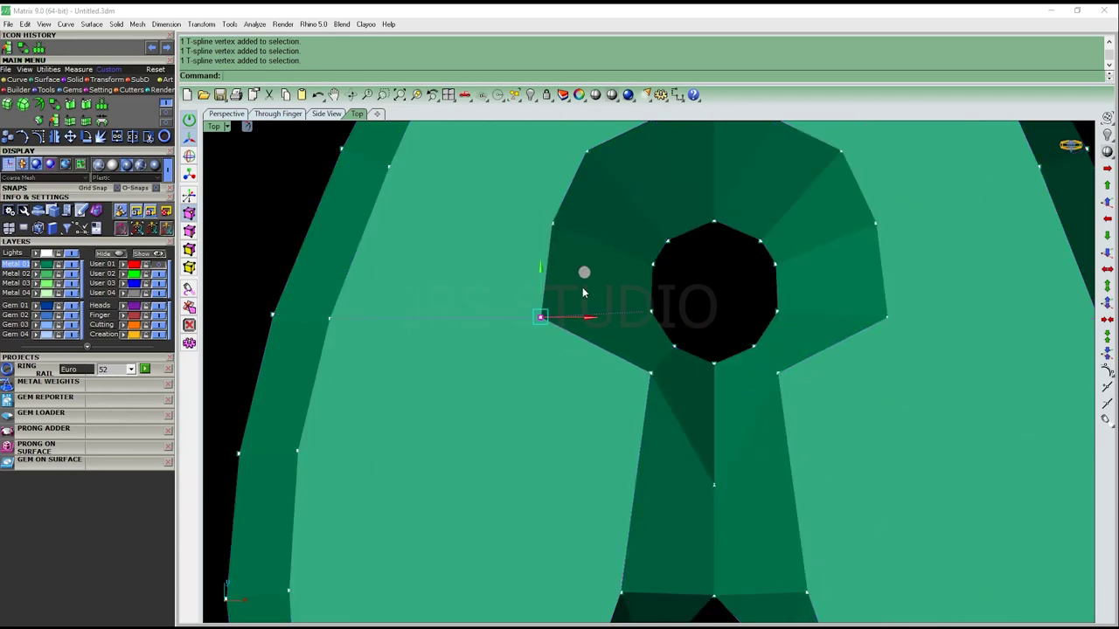
{"action": "right_click_drag", "start_coordinate": [647, 290], "coordinate": [581, 376]}
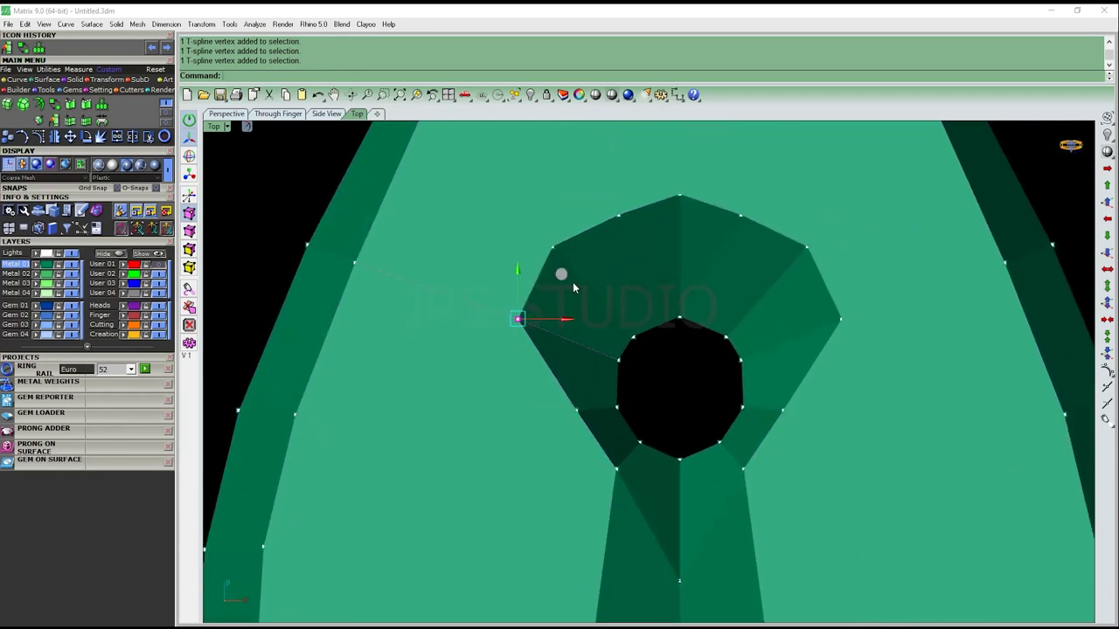
{"action": "left_click_drag", "start_coordinate": [573, 287], "coordinate": [627, 302]}
{"action": "mouse_move", "coordinate": [601, 220]}
{"action": "left_mouse_down"}
{"action": "mouse_move", "coordinate": [671, 185]}
{"action": "mouse_move", "coordinate": [680, 225]}
{"action": "left_mouse_up"}
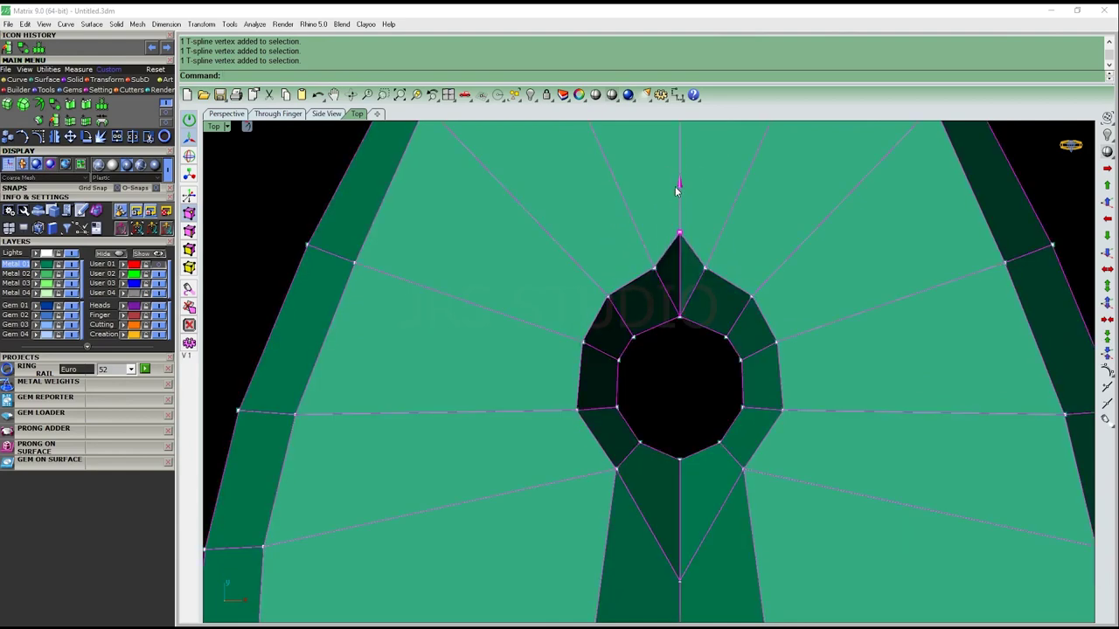
{"action": "scroll", "coordinate": [683, 219], "scroll_direction": "down", "scroll_amount": 3}
{"action": "scroll", "coordinate": [697, 387], "scroll_direction": "up", "scroll_amount": 4}
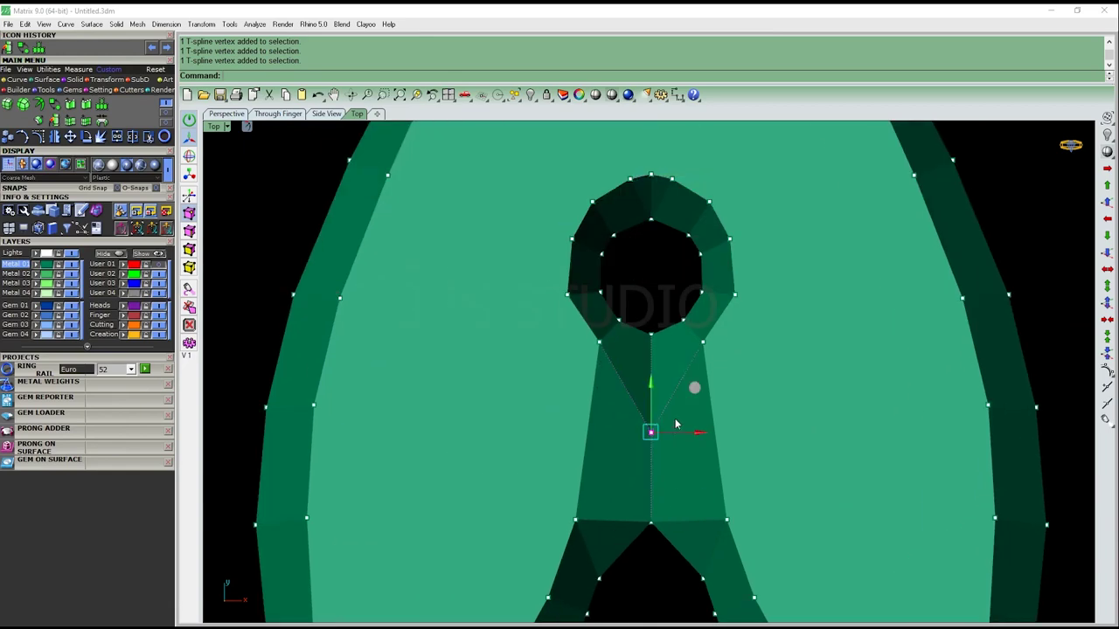
{"action": "mouse_move", "coordinate": [701, 414]}
{"action": "right_mouse_down", "text": "ctrl+shift"}
{"action": "mouse_move", "coordinate": [669, 362]}
{"action": "mouse_move", "coordinate": [646, 376]}
{"action": "right_mouse_up", "text": "ctrl+shift"}
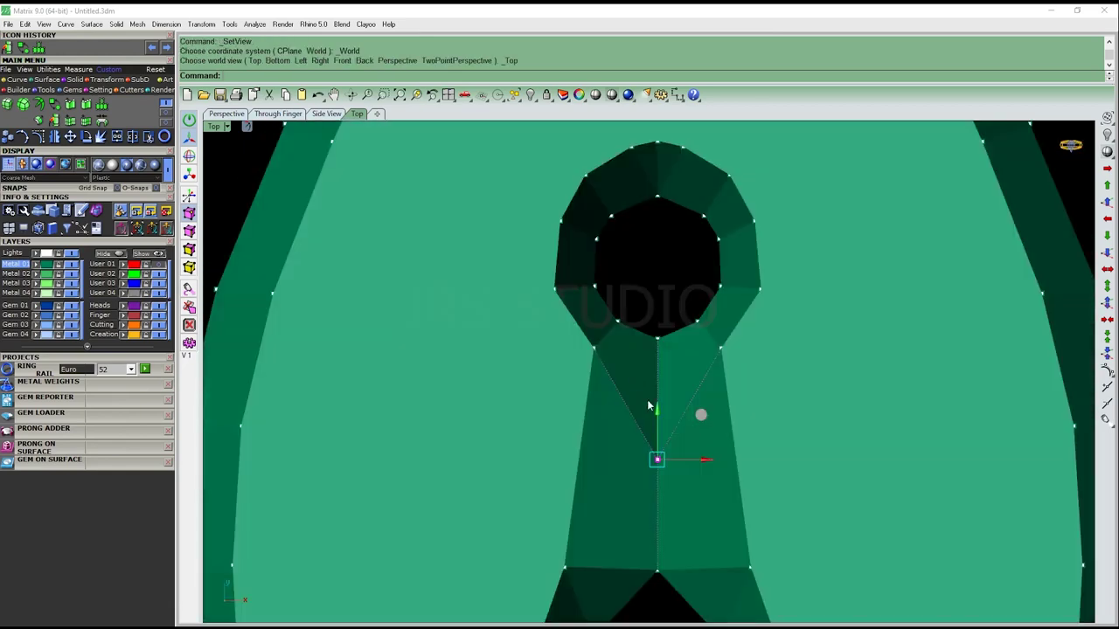
Raise the vertex below the hole, then undo that trial edit and return to a near top-down view
{"action": "left_click", "coordinate": [662, 371]}
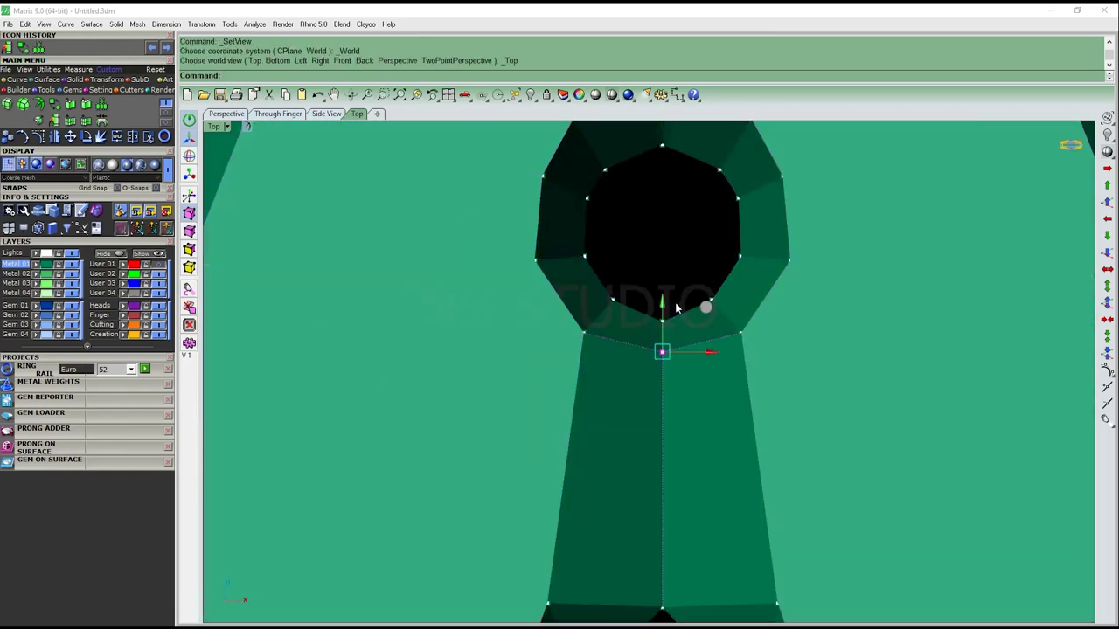
{"action": "scroll", "coordinate": [661, 371], "scroll_direction": "down", "scroll_amount": 2}
{"action": "right_click_drag", "start_coordinate": [633, 565], "coordinate": [640, 415], "text": "ctrl+shift"}
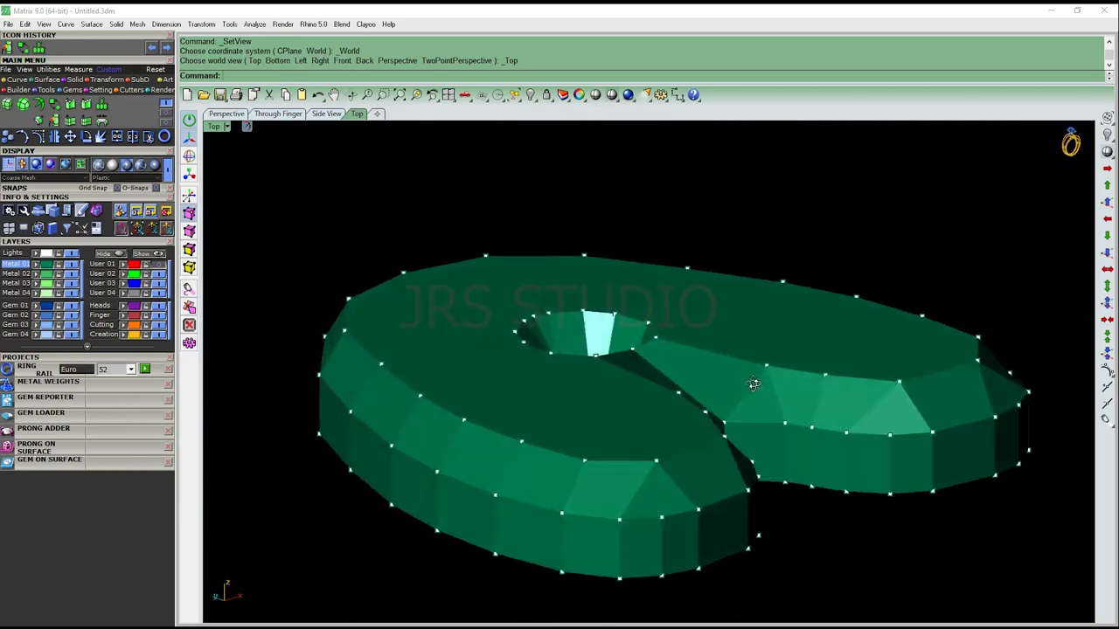
{"action": "left_click", "coordinate": [630, 412]}
{"action": "scroll", "coordinate": [630, 416], "scroll_direction": "up", "scroll_amount": 3}
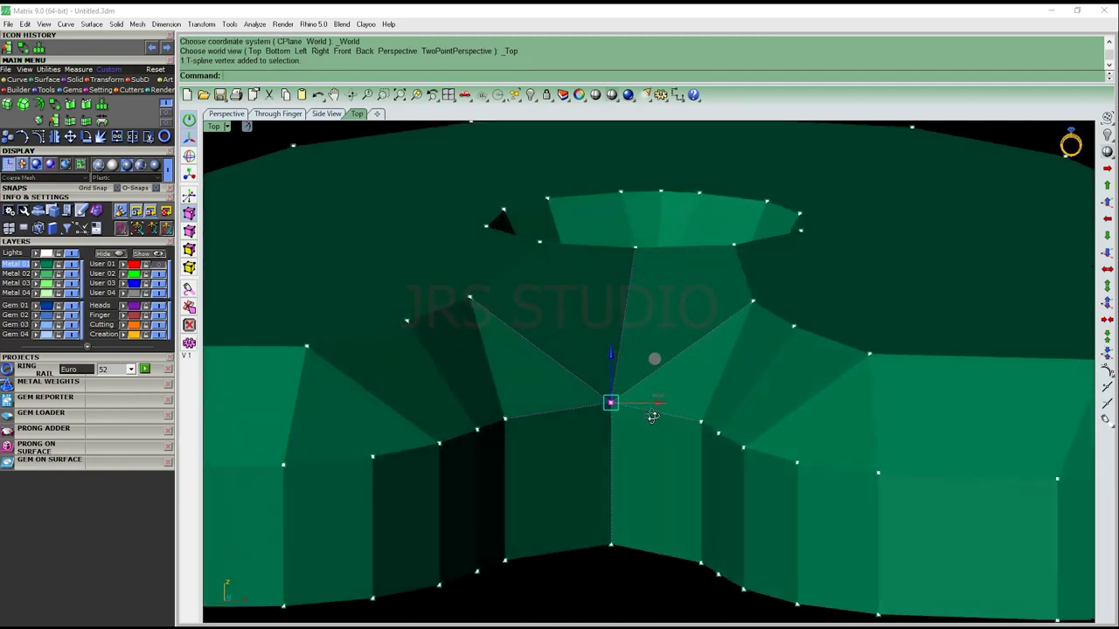
{"action": "scroll", "coordinate": [612, 384], "scroll_direction": "up", "scroll_amount": 2}
{"action": "left_click_drag", "start_coordinate": [576, 329], "coordinate": [578, 318]}
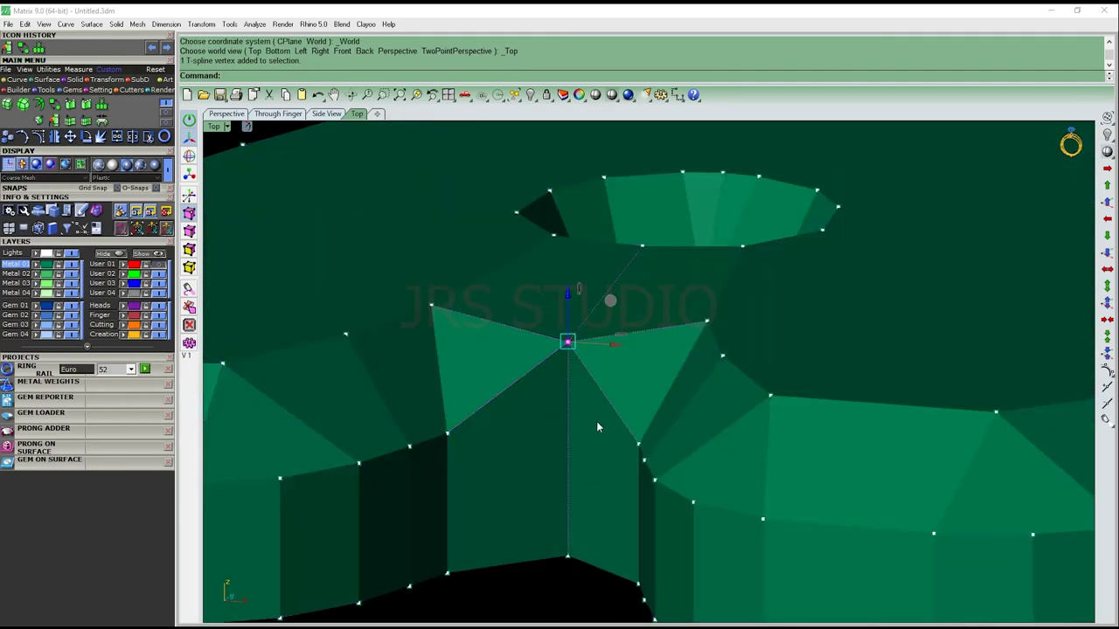
{"action": "right_click_drag", "start_coordinate": [597, 423], "coordinate": [496, 359], "text": "ctrl+shift"}
{"action": "key", "text": "ctrl+z"}
{"action": "scroll", "coordinate": [699, 423], "scroll_direction": "up", "scroll_amount": 3}
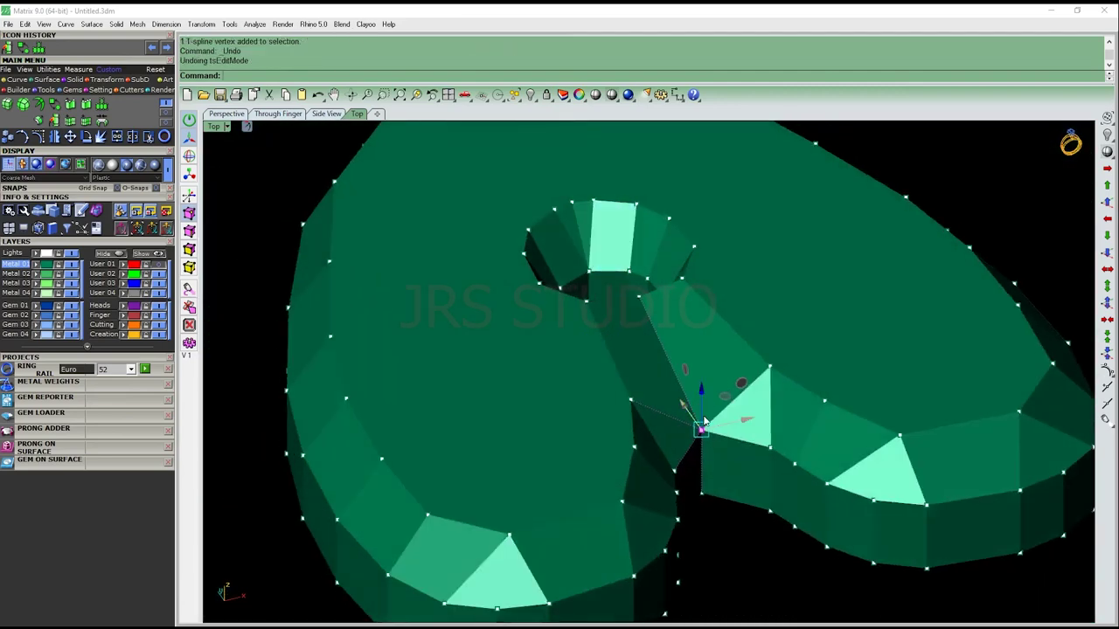
{"action": "right_click_drag", "start_coordinate": [720, 423], "coordinate": [564, 419], "text": "ctrl+shift"}
Try Shiny Plastic then Shaded display, view the letter from above, and expand the SNAPS panel
{"action": "scroll", "coordinate": [565, 423], "scroll_direction": "up", "scroll_amount": 2}
{"action": "left_click", "coordinate": [98, 164]}
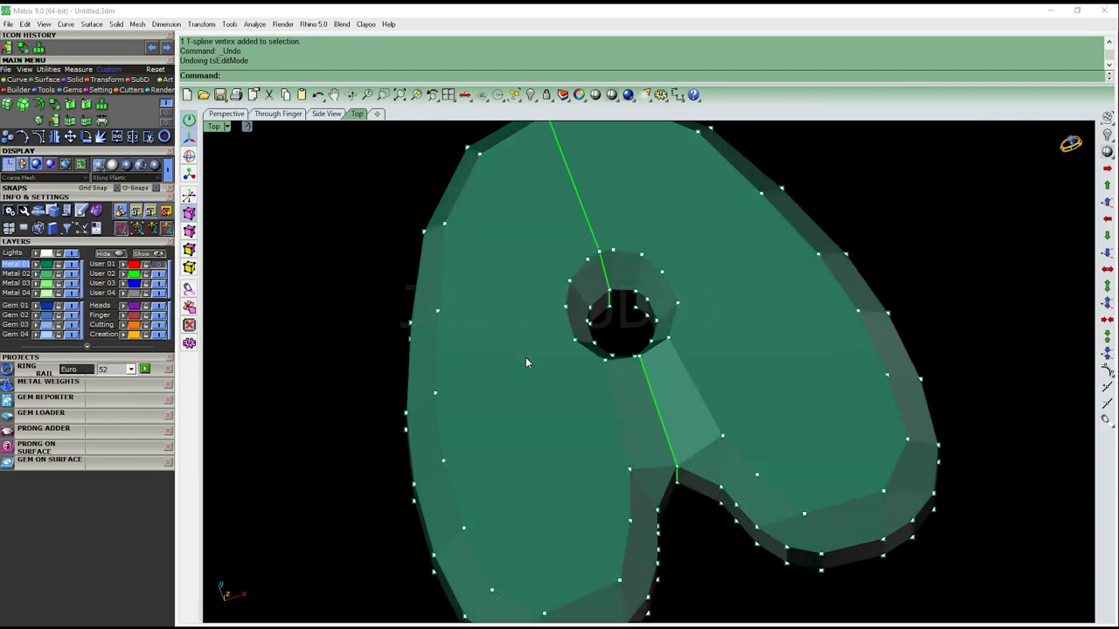
{"action": "right_click_drag", "start_coordinate": [373, 313], "coordinate": [565, 471], "text": "ctrl+shift"}
{"action": "left_click", "coordinate": [153, 164]}
{"action": "scroll", "coordinate": [372, 325], "scroll_direction": "down", "scroll_amount": 3}
{"action": "mouse_move", "coordinate": [471, 337]}
{"action": "right_mouse_down", "text": "ctrl+shift"}
{"action": "mouse_move", "coordinate": [517, 357]}
{"action": "mouse_move", "coordinate": [537, 389]}
{"action": "right_mouse_up", "text": "ctrl+shift"}
{"action": "scroll", "coordinate": [544, 349], "scroll_direction": "up", "scroll_amount": 3}
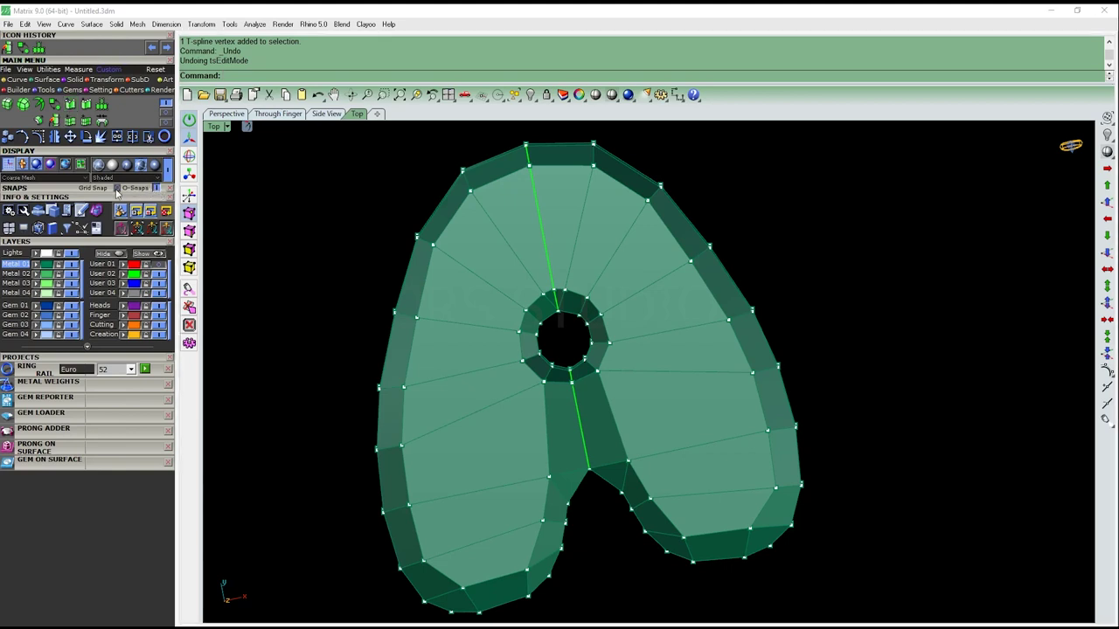
{"action": "left_click", "coordinate": [69, 189]}
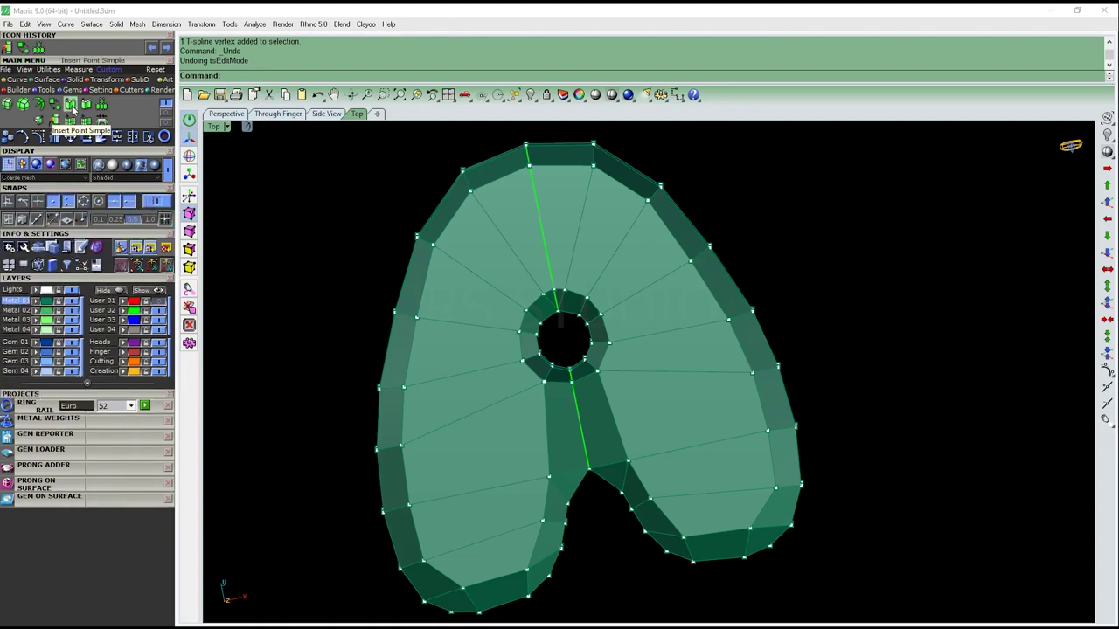
Insert points from the top edge down to the bottom edge to form a first new edge loop
{"action": "left_click", "coordinate": [74, 107]}
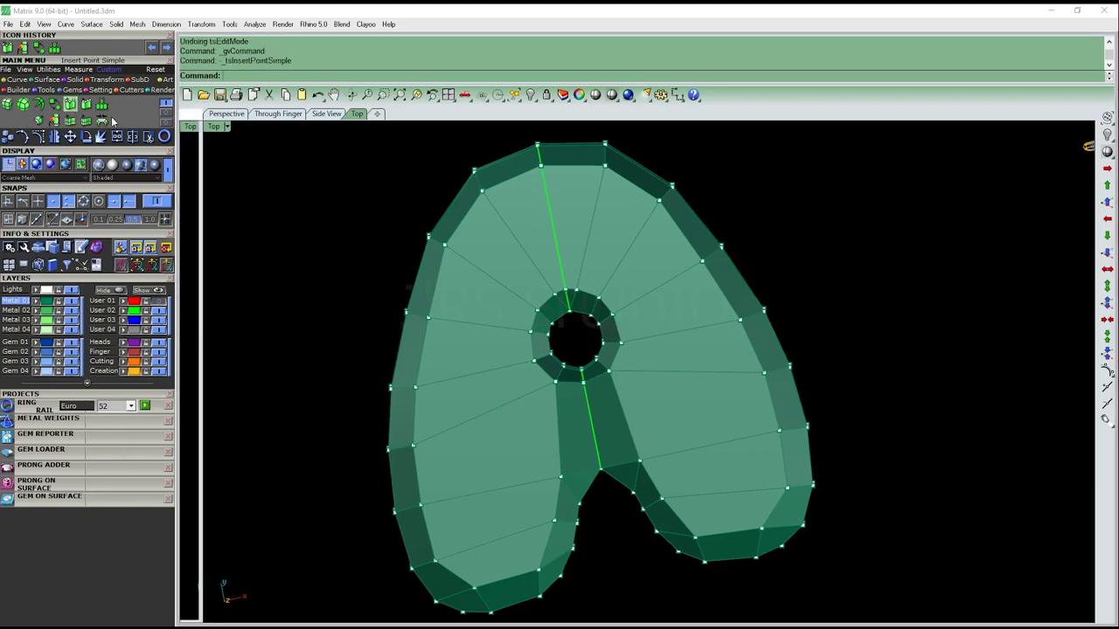
{"action": "left_click", "coordinate": [540, 228]}
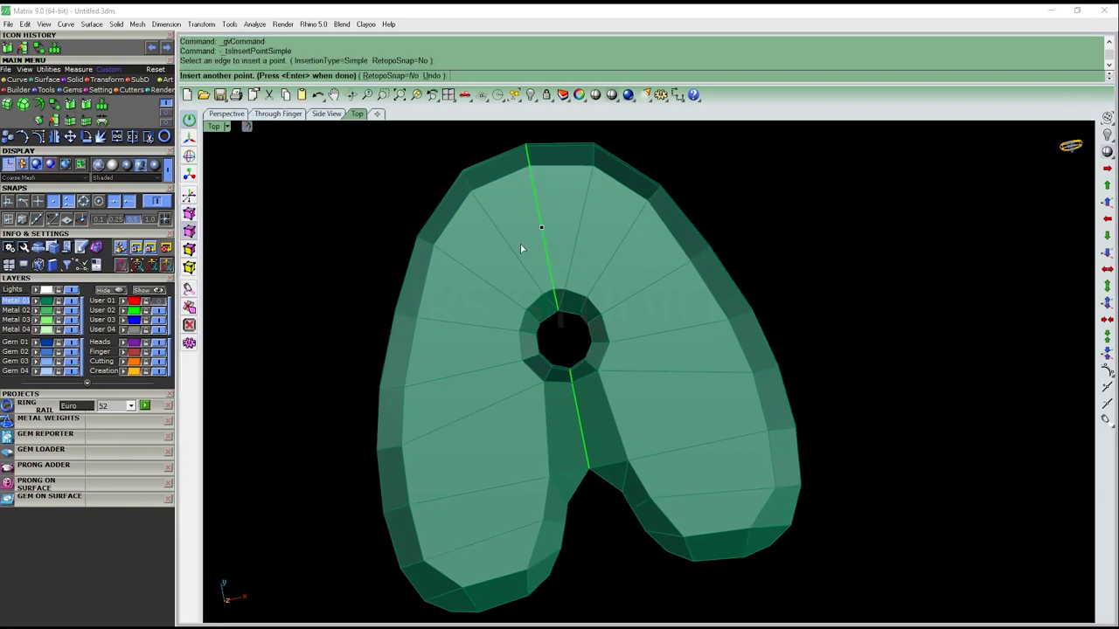
{"action": "left_click", "coordinate": [506, 241]}
{"action": "left_click", "coordinate": [480, 277]}
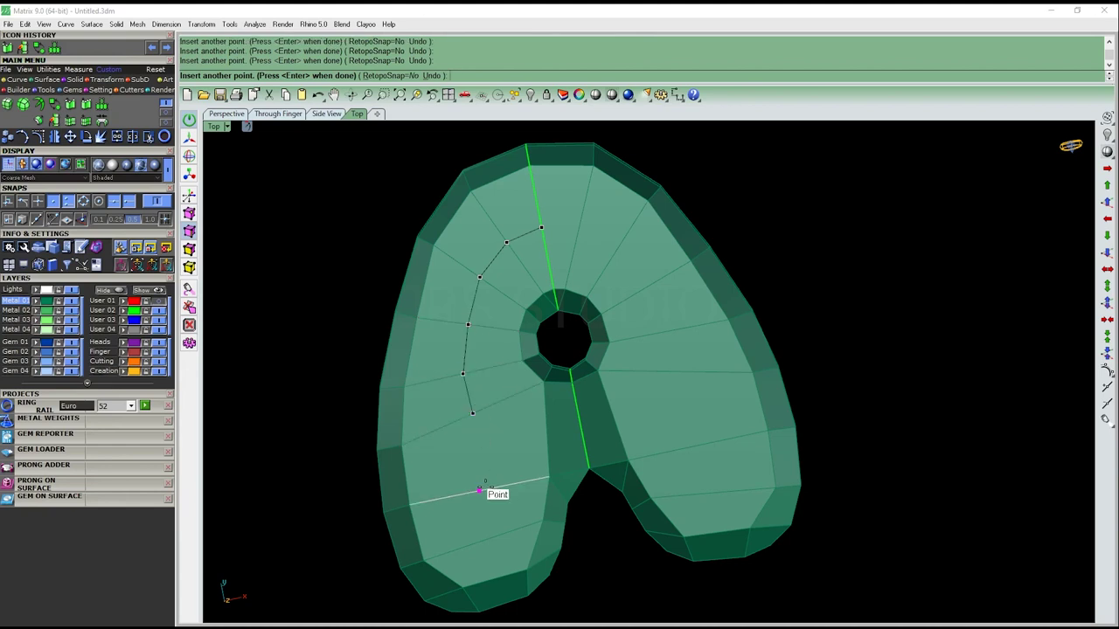
{"action": "right_click_drag", "start_coordinate": [482, 540], "coordinate": [486, 508], "text": "ctrl+shift"}
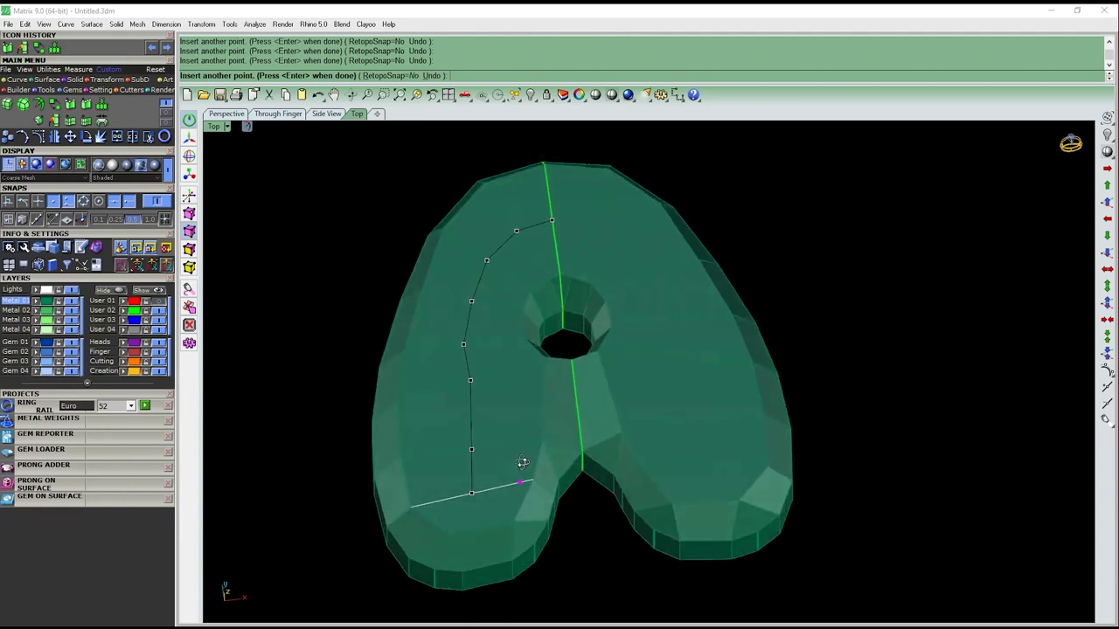
{"action": "left_click", "coordinate": [472, 494]}
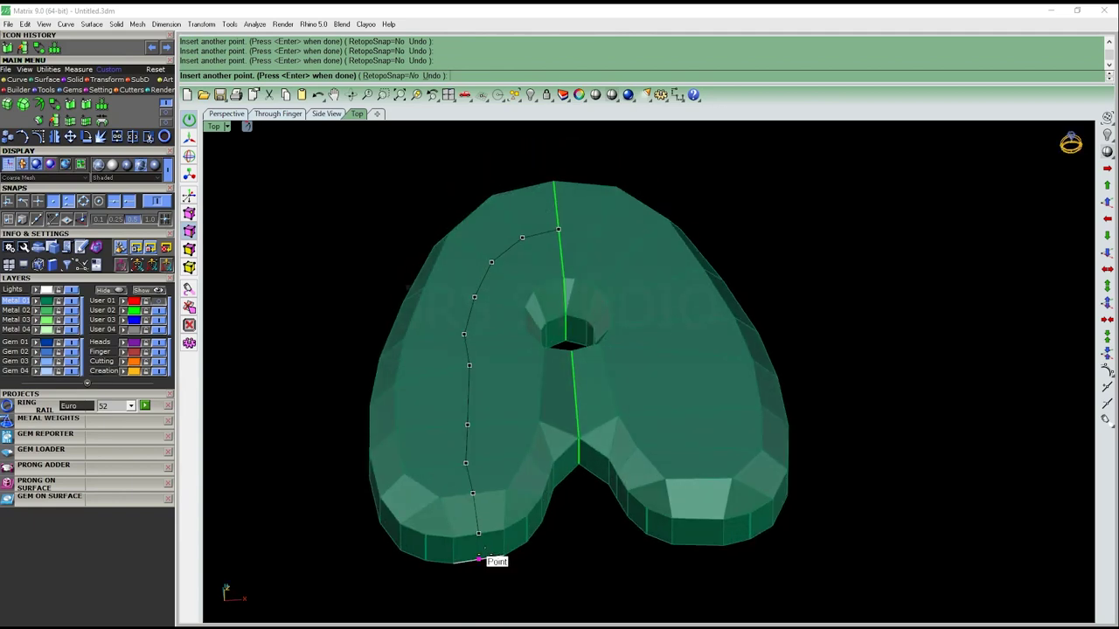
{"action": "right_click_drag", "start_coordinate": [527, 423], "coordinate": [512, 399], "text": "ctrl+shift"}
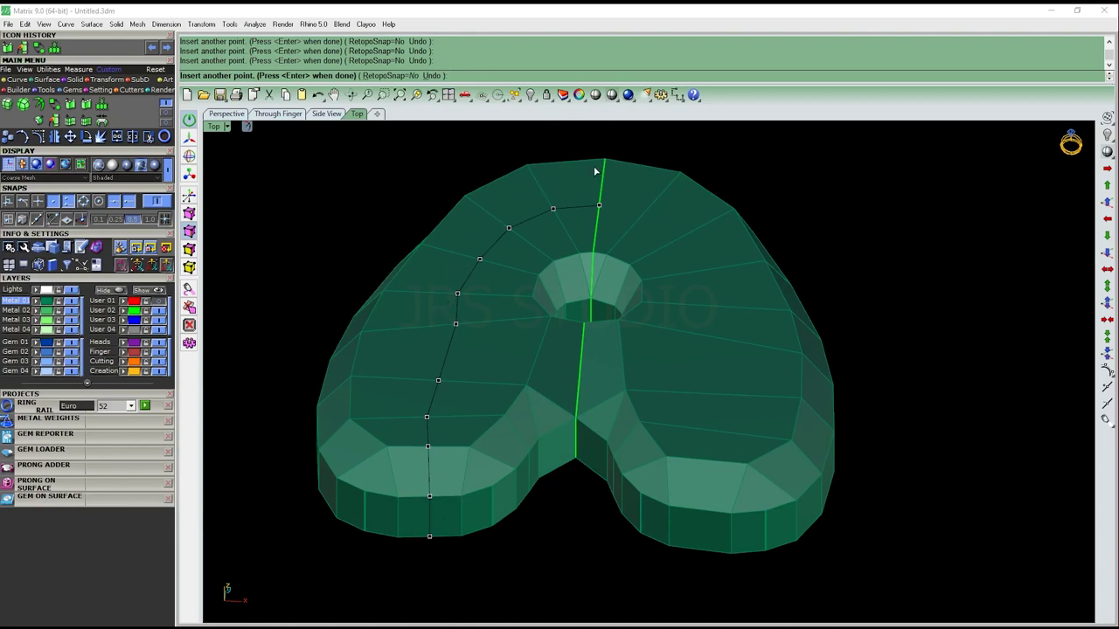
{"action": "key", "text": "Return"}
Insert a second loop of four points running up the letter's side edge
{"action": "mouse_move", "coordinate": [587, 205]}
{"action": "right_mouse_down", "text": "ctrl+shift"}
{"action": "mouse_move", "coordinate": [629, 278]}
{"action": "mouse_move", "coordinate": [559, 298]}
{"action": "mouse_move", "coordinate": [501, 448]}
{"action": "right_mouse_up", "text": "ctrl+shift"}
{"action": "mouse_move", "coordinate": [505, 278]}
{"action": "right_mouse_down", "text": "ctrl+shift"}
{"action": "mouse_move", "coordinate": [572, 280]}
{"action": "mouse_move", "coordinate": [615, 320]}
{"action": "mouse_move", "coordinate": [614, 459]}
{"action": "mouse_move", "coordinate": [618, 372]}
{"action": "mouse_move", "coordinate": [632, 417]}
{"action": "mouse_move", "coordinate": [407, 404]}
{"action": "mouse_move", "coordinate": [542, 472]}
{"action": "mouse_move", "coordinate": [690, 522]}
{"action": "mouse_move", "coordinate": [671, 502]}
{"action": "right_mouse_up", "text": "ctrl+shift"}
{"action": "left_click", "coordinate": [655, 551]}
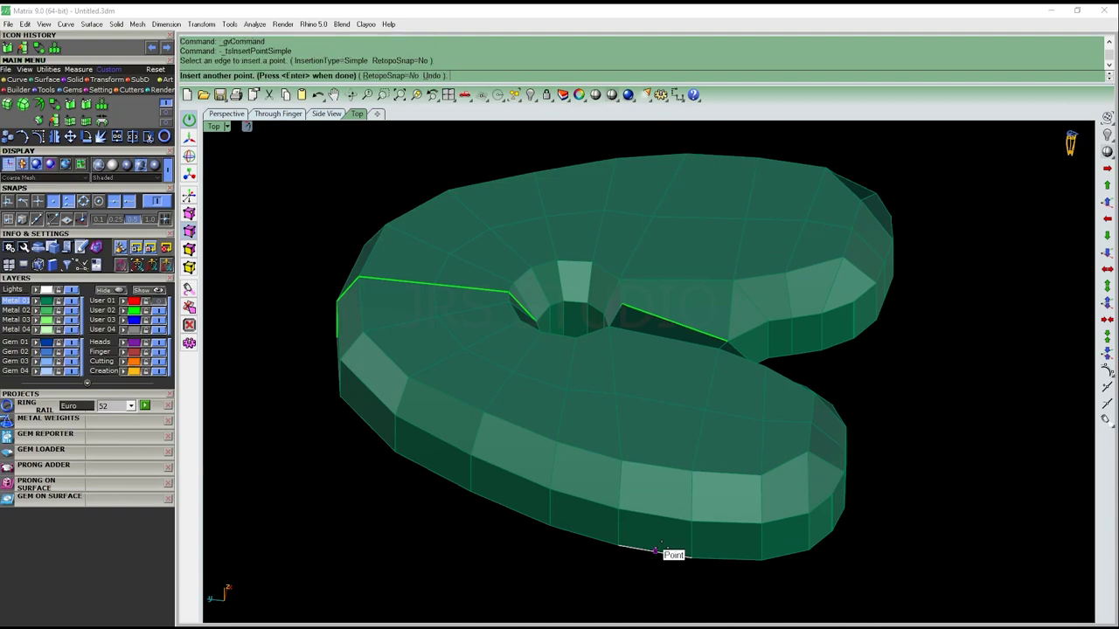
{"action": "left_click", "coordinate": [655, 515]}
{"action": "left_click", "coordinate": [657, 466]}
{"action": "left_click", "coordinate": [662, 400]}
{"action": "mouse_move", "coordinate": [661, 400]}
{"action": "right_mouse_down", "text": "ctrl+shift"}
{"action": "mouse_move", "coordinate": [689, 420]}
{"action": "mouse_move", "coordinate": [598, 380]}
{"action": "right_mouse_up", "text": "ctrl+shift"}
{"action": "scroll", "coordinate": [662, 363], "scroll_direction": "up", "scroll_amount": 2}
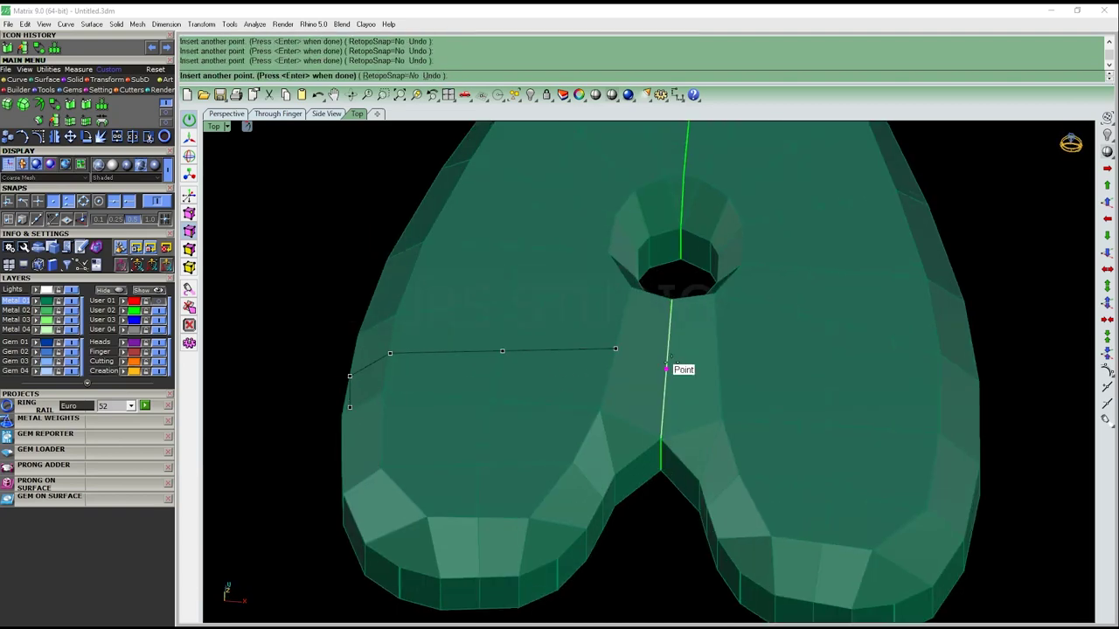
{"action": "mouse_move", "coordinate": [667, 368]}
{"action": "right_mouse_down", "text": "ctrl+shift"}
{"action": "mouse_move", "coordinate": [633, 477]}
{"action": "mouse_move", "coordinate": [665, 349]}
{"action": "mouse_move", "coordinate": [649, 393]}
{"action": "right_mouse_up", "text": "ctrl+shift"}
{"action": "key", "text": "Return"}
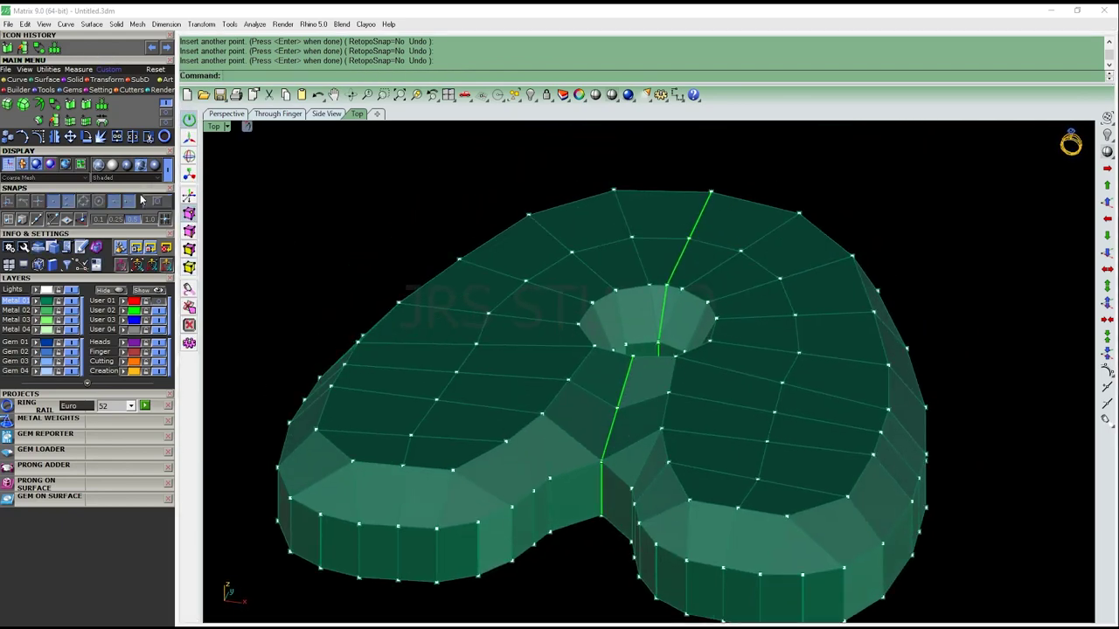
Try picking single vertices beside the hole and on the top face, then return to a top-down view
{"action": "scroll", "coordinate": [612, 393], "scroll_direction": "up", "scroll_amount": 2}
{"action": "scroll", "coordinate": [612, 393], "scroll_direction": "up", "scroll_amount": 3}
{"action": "left_click", "coordinate": [590, 414]}
{"action": "scroll", "coordinate": [590, 413], "scroll_direction": "down", "scroll_amount": 3}
{"action": "mouse_move", "coordinate": [590, 413]}
{"action": "right_mouse_down"}
{"action": "mouse_move", "coordinate": [568, 376]}
{"action": "mouse_move", "coordinate": [521, 352]}
{"action": "mouse_move", "coordinate": [594, 399]}
{"action": "right_mouse_up"}
{"action": "left_click", "coordinate": [568, 371]}
{"action": "left_click", "coordinate": [629, 367]}
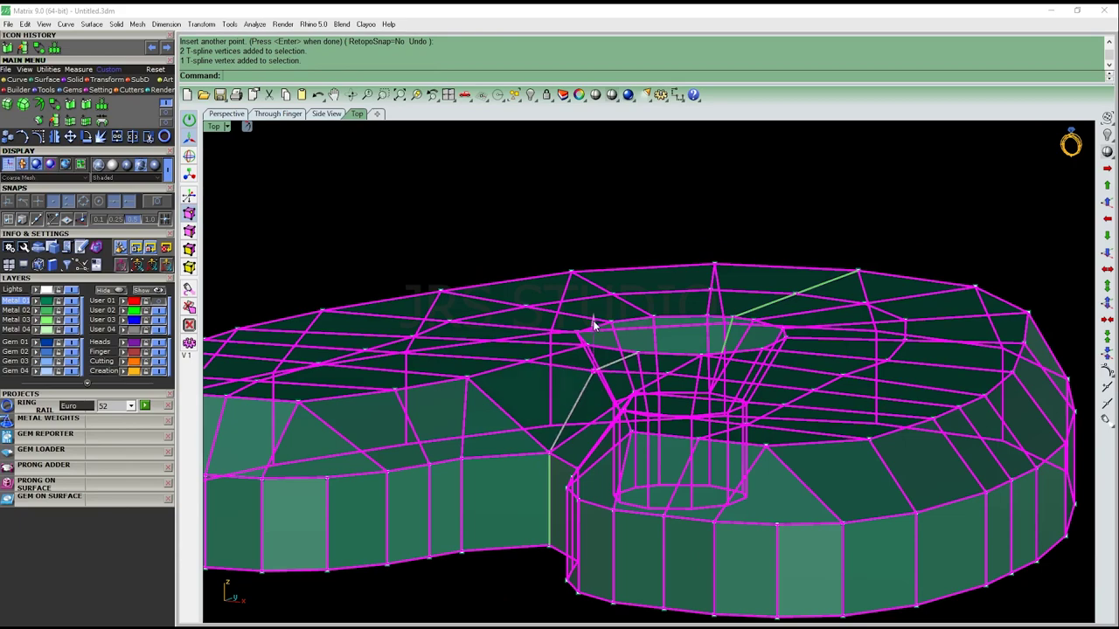
{"action": "left_click", "coordinate": [592, 369]}
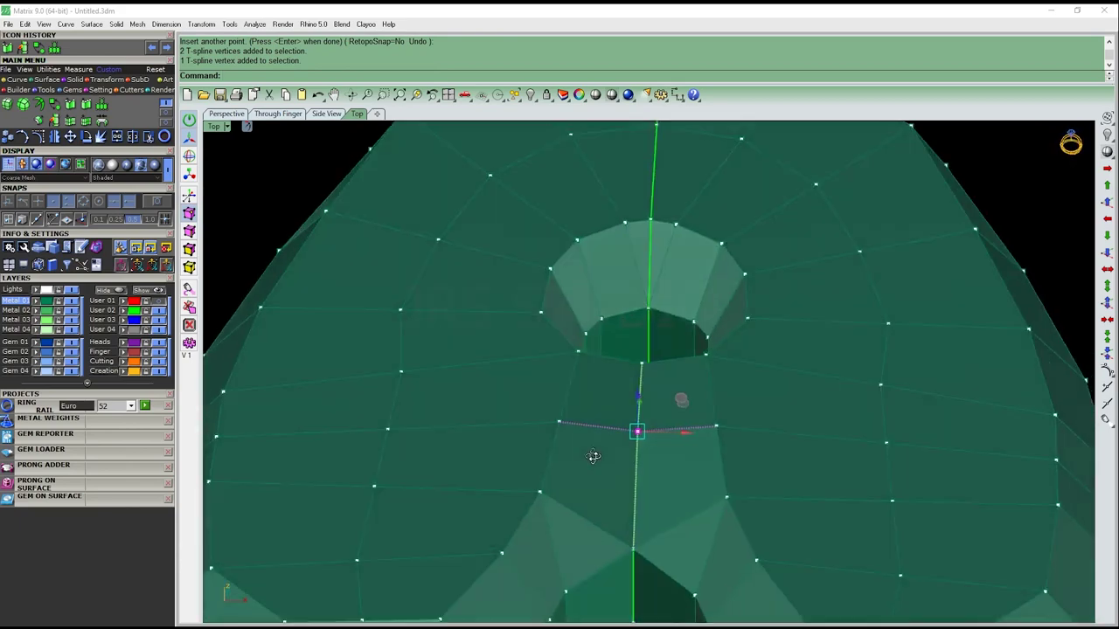
{"action": "right_click_drag", "start_coordinate": [546, 394], "coordinate": [592, 414]}
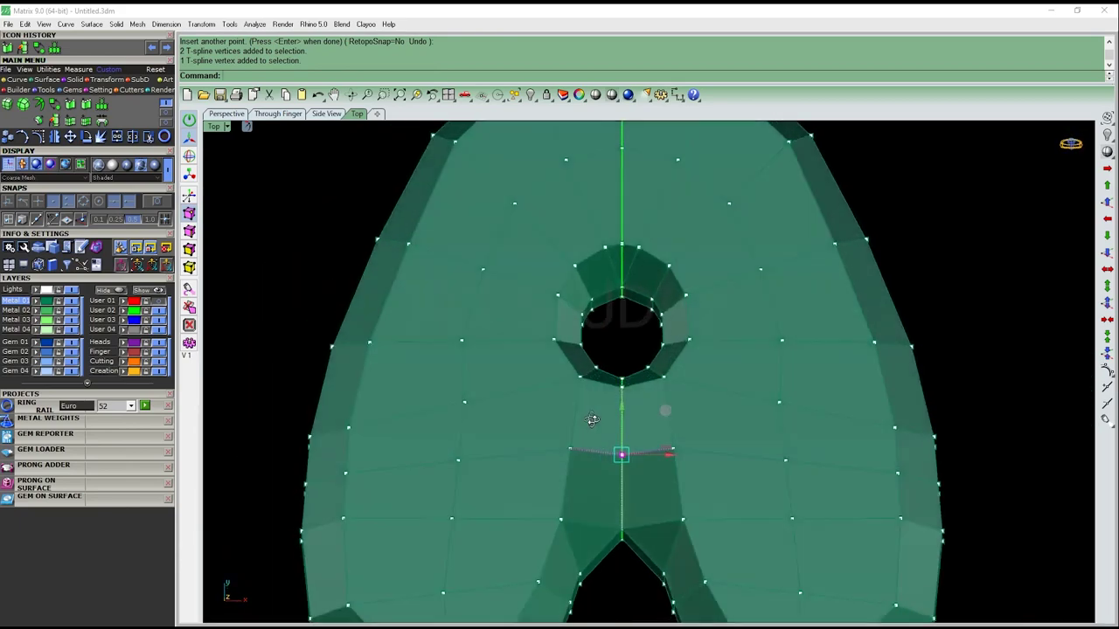
{"action": "scroll", "coordinate": [592, 414], "scroll_direction": "down", "scroll_amount": 3}
{"action": "scroll", "coordinate": [484, 436], "scroll_direction": "up", "scroll_amount": 3}
In wireframe, select the vertex column left of the hole down to the leg, then re-shade in perspective
{"action": "right_click_drag", "start_coordinate": [516, 323], "coordinate": [464, 411]}
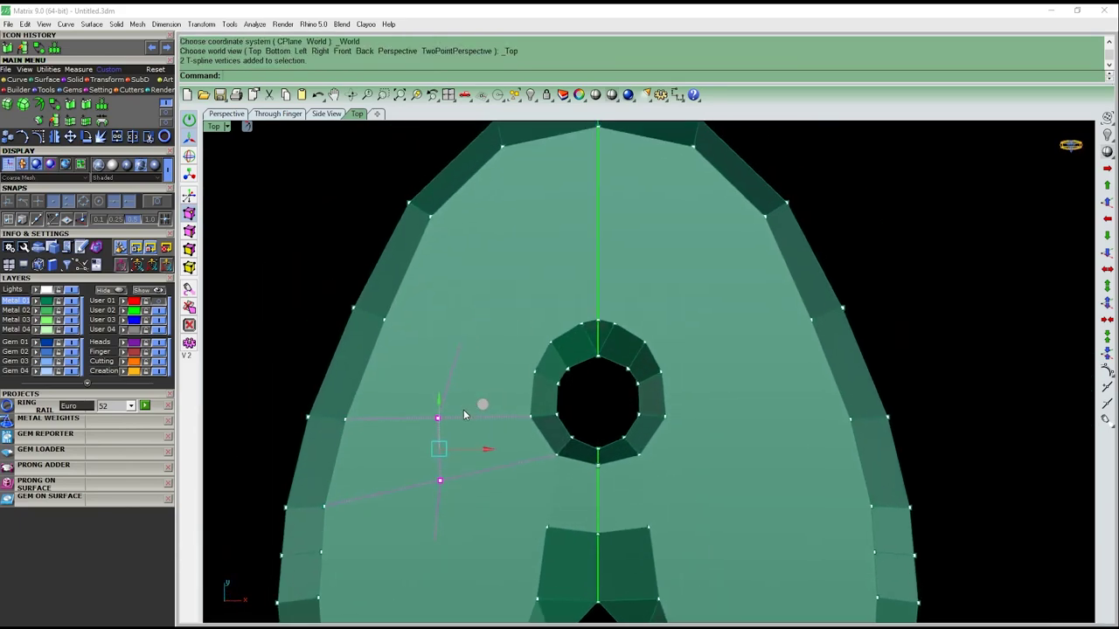
{"action": "key", "text": "ctrl+alt+w"}
{"action": "left_click", "coordinate": [459, 346], "text": "shift"}
{"action": "left_click", "coordinate": [490, 278], "text": "shift"}
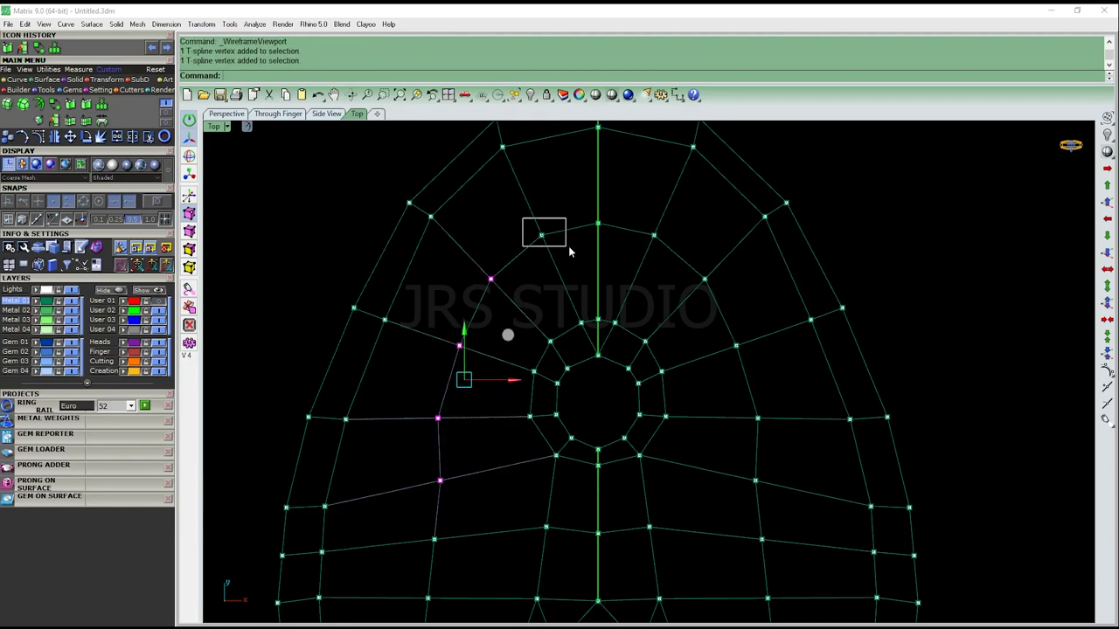
{"action": "scroll", "coordinate": [627, 249], "scroll_direction": "down", "scroll_amount": 3}
{"action": "scroll", "coordinate": [558, 306], "scroll_direction": "up", "scroll_amount": 3}
{"action": "left_click_drag", "start_coordinate": [496, 378], "coordinate": [511, 480], "text": "shift"}
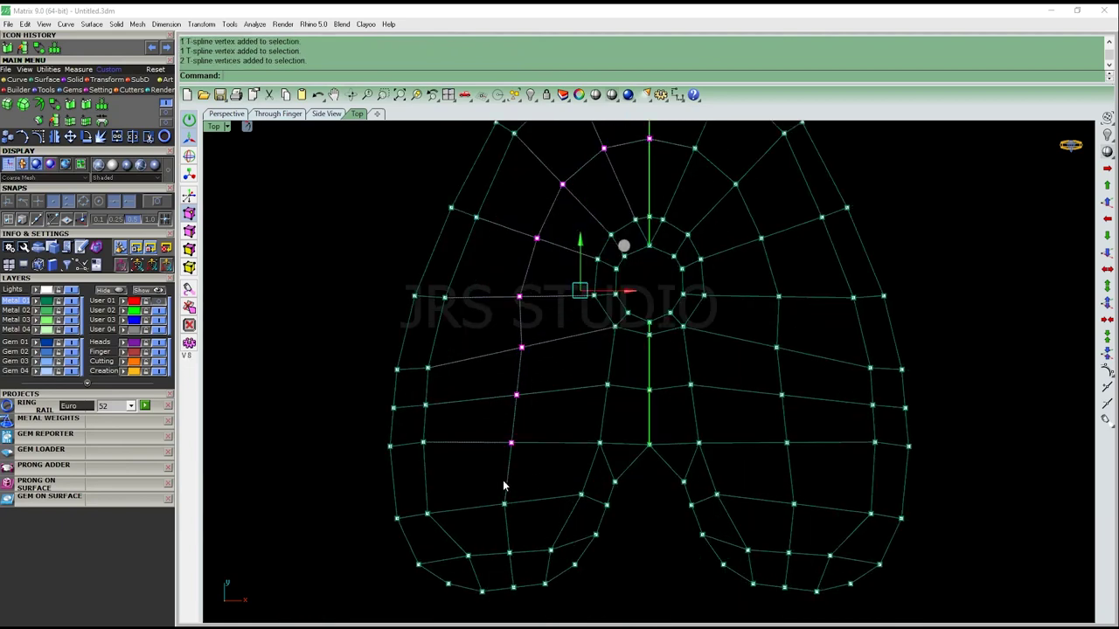
{"action": "scroll", "coordinate": [519, 535], "scroll_direction": "up", "scroll_amount": 3}
{"action": "left_click_drag", "start_coordinate": [519, 536], "coordinate": [519, 569], "text": "shift"}
{"action": "scroll", "coordinate": [589, 444], "scroll_direction": "down", "scroll_amount": 3}
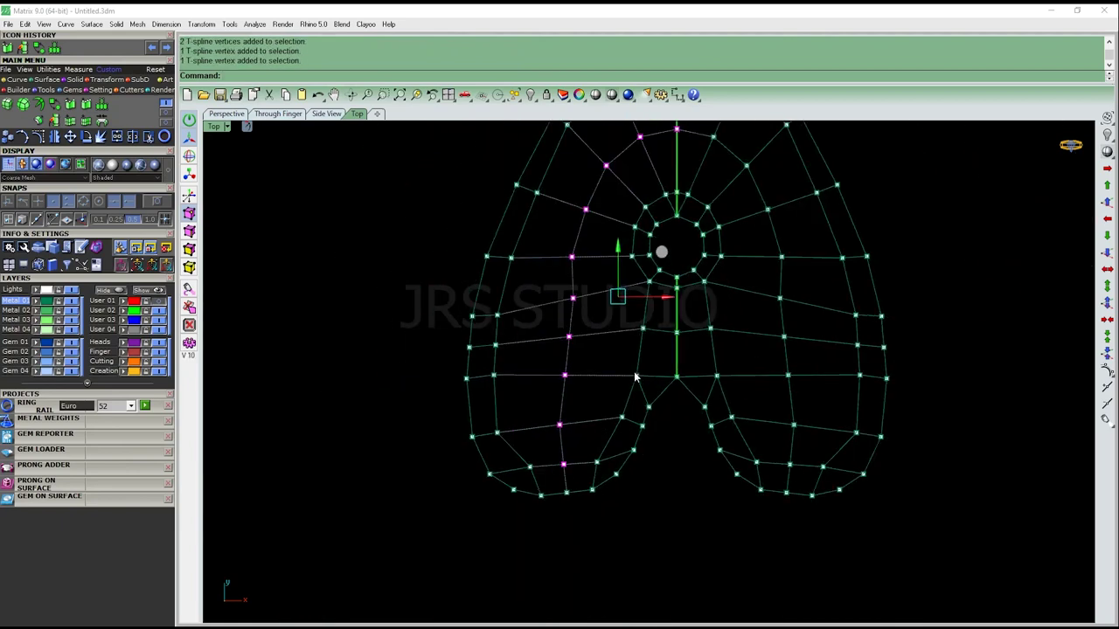
{"action": "scroll", "coordinate": [636, 331], "scroll_direction": "up", "scroll_amount": 3}
{"action": "right_click_drag", "start_coordinate": [698, 388], "coordinate": [620, 305]}
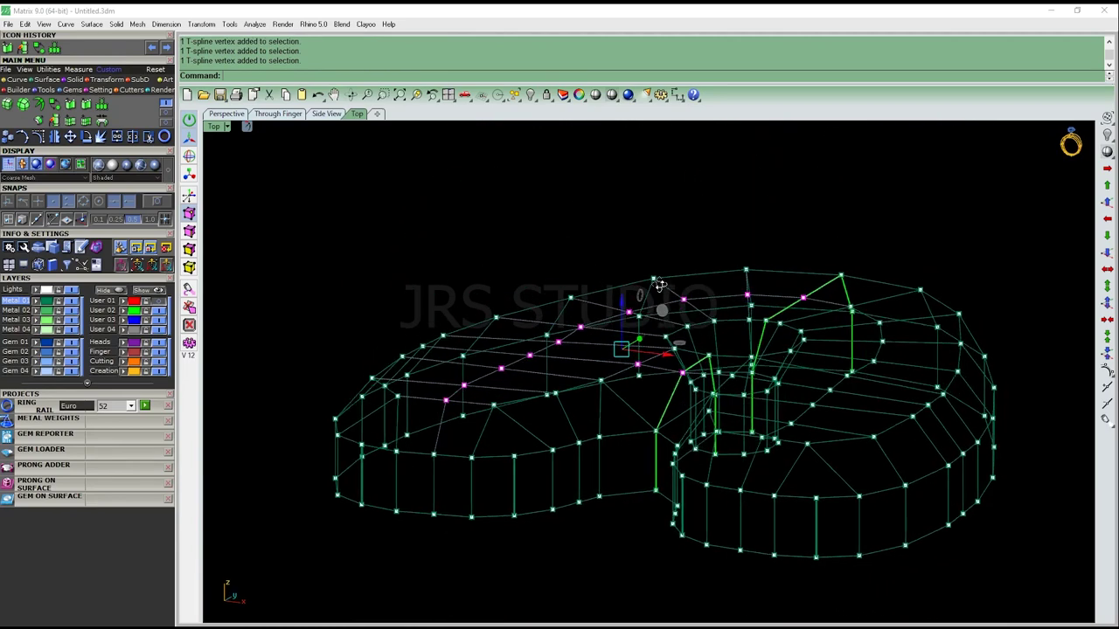
{"action": "key", "text": "ctrl+alt+s"}
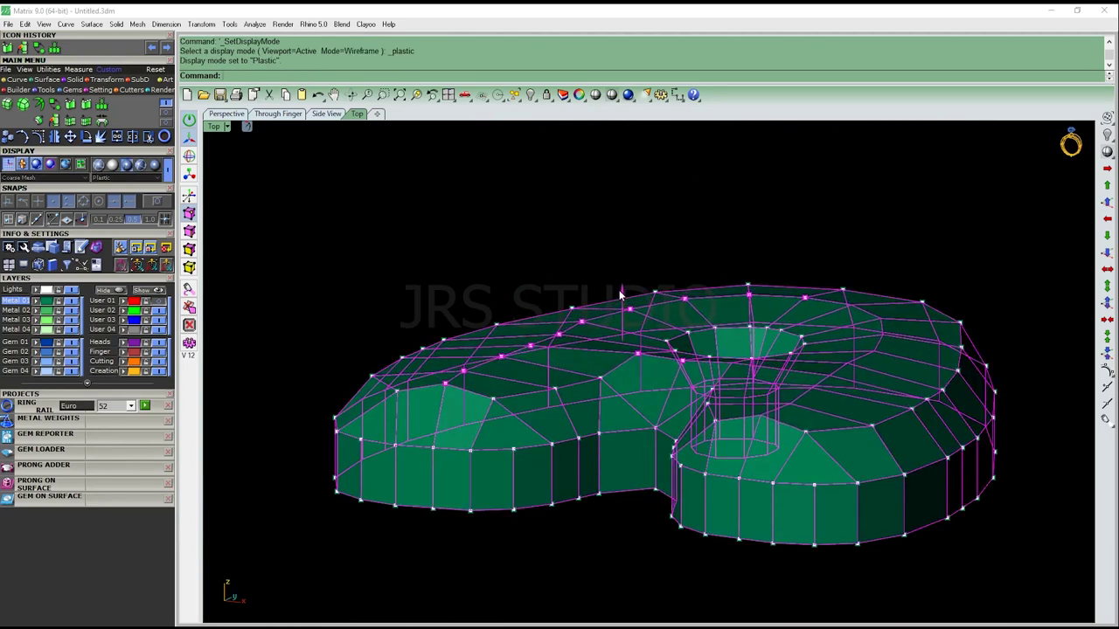
Undo the last edit, then raise one top-surface control point with the gumball to puff the A
{"action": "key", "text": "ctrl+z"}
{"action": "scroll", "coordinate": [444, 401], "scroll_direction": "up", "scroll_amount": 3}
{"action": "left_click", "coordinate": [445, 401], "text": "ctrl"}
{"action": "right_click_drag", "start_coordinate": [655, 410], "coordinate": [623, 319]}
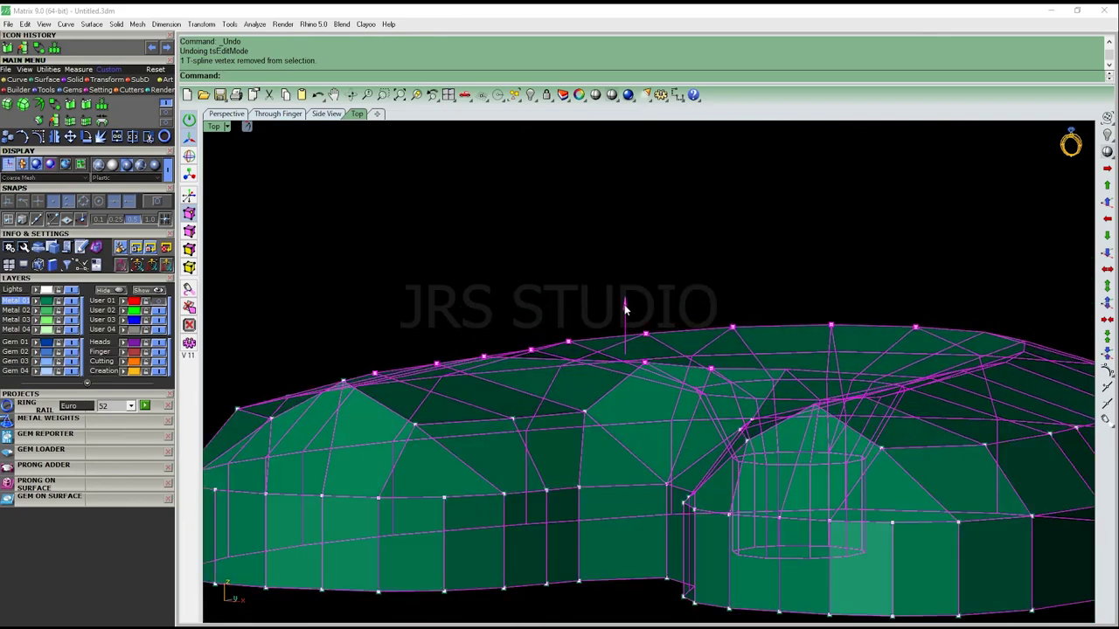
{"action": "scroll", "coordinate": [623, 320], "scroll_direction": "up", "scroll_amount": 5}
{"action": "mouse_move", "coordinate": [644, 349]}
{"action": "right_mouse_down"}
{"action": "mouse_move", "coordinate": [729, 330]}
{"action": "mouse_move", "coordinate": [621, 308]}
{"action": "right_mouse_up"}
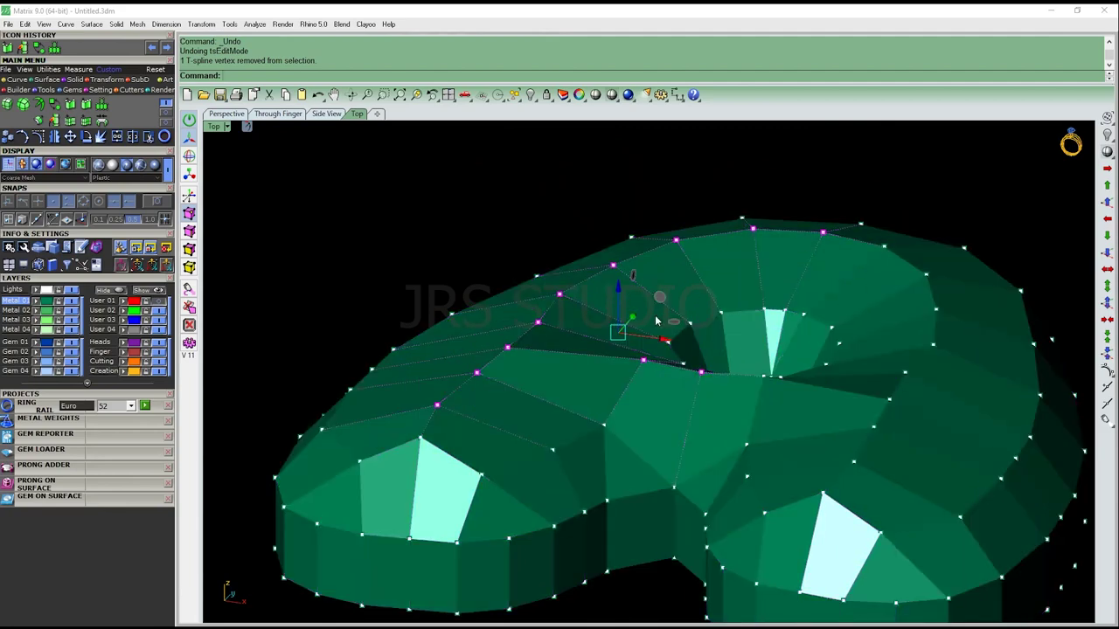
{"action": "mouse_move", "coordinate": [621, 308]}
{"action": "right_mouse_down"}
{"action": "mouse_move", "coordinate": [712, 450]}
{"action": "mouse_move", "coordinate": [635, 352]}
{"action": "right_mouse_up"}
{"action": "scroll", "coordinate": [712, 450], "scroll_direction": "up", "scroll_amount": 3}
{"action": "key", "text": "Escape"}
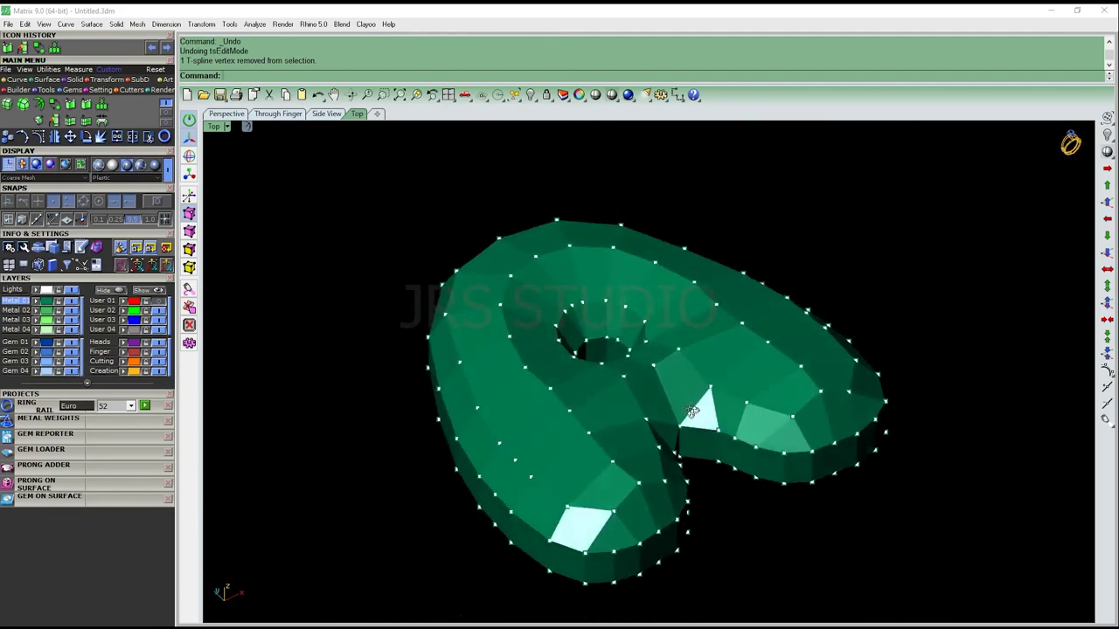
{"action": "right_click_drag", "start_coordinate": [635, 351], "coordinate": [598, 380]}
{"action": "left_click", "coordinate": [600, 385]}
{"action": "scroll", "coordinate": [534, 367], "scroll_direction": "up", "scroll_amount": 3}
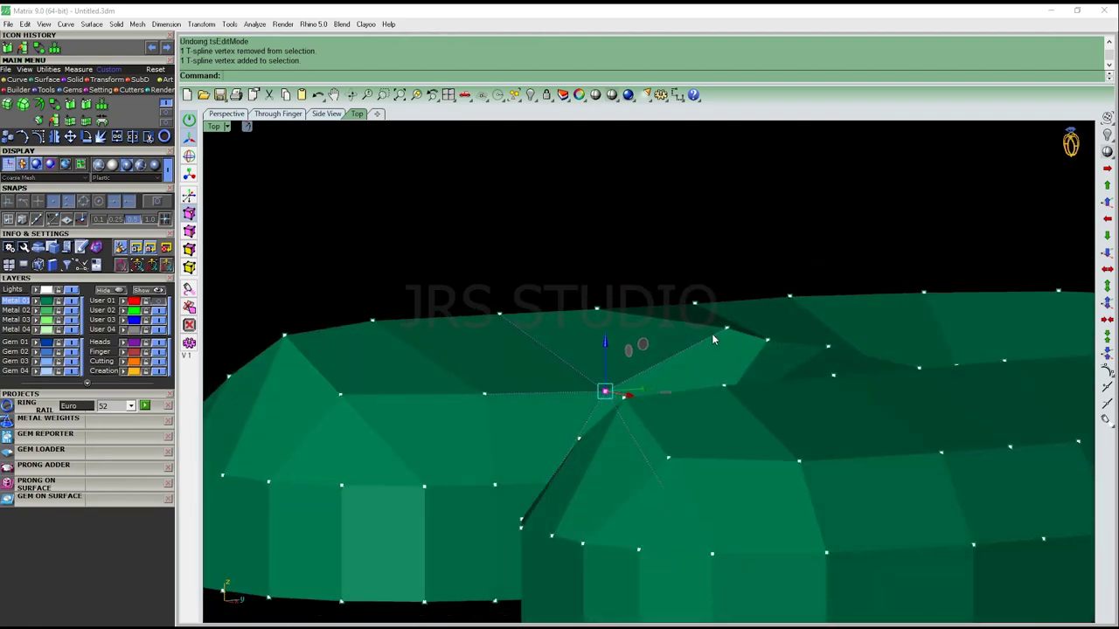
{"action": "left_click_drag", "start_coordinate": [600, 374], "coordinate": [601, 344]}
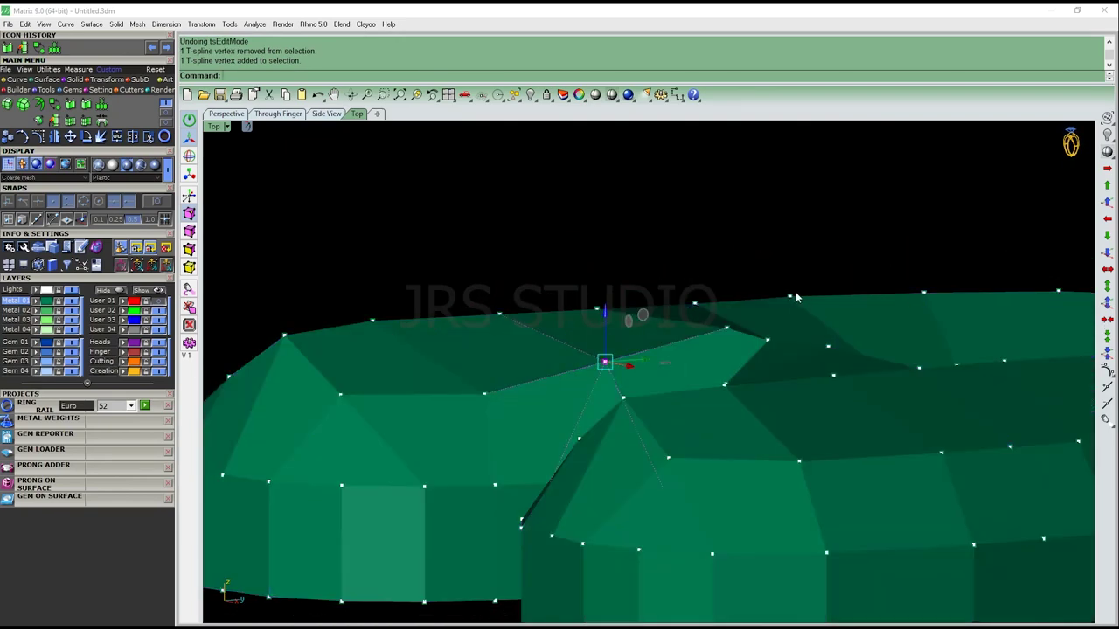
Select two more top-surface control points and inspect the puffed letter around the hole
{"action": "left_click", "coordinate": [485, 396]}
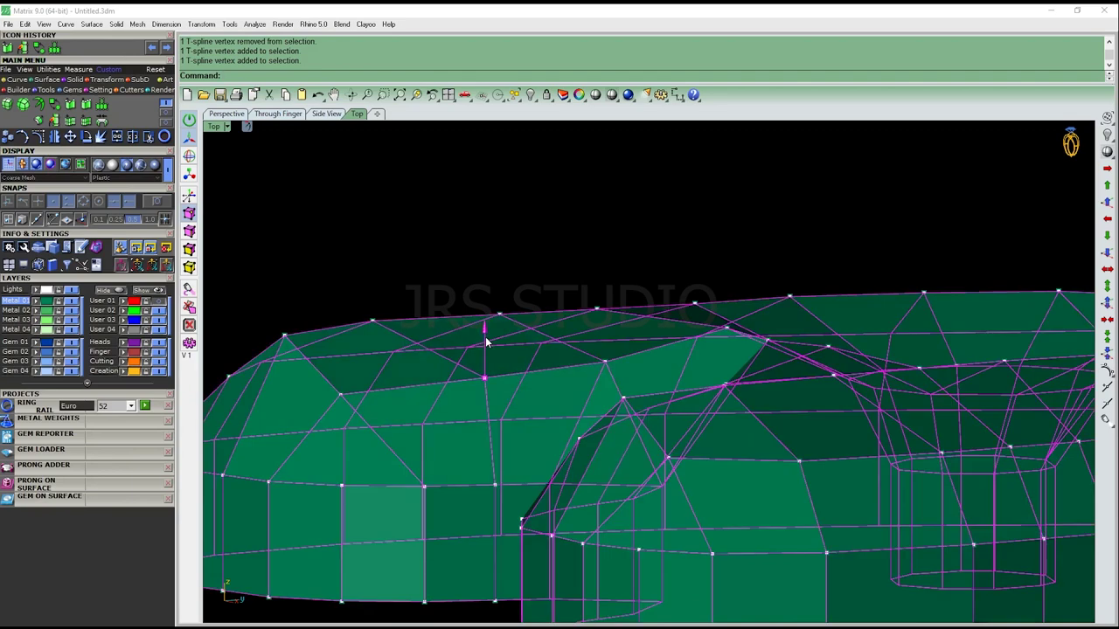
{"action": "right_click_drag", "start_coordinate": [485, 396], "coordinate": [602, 346]}
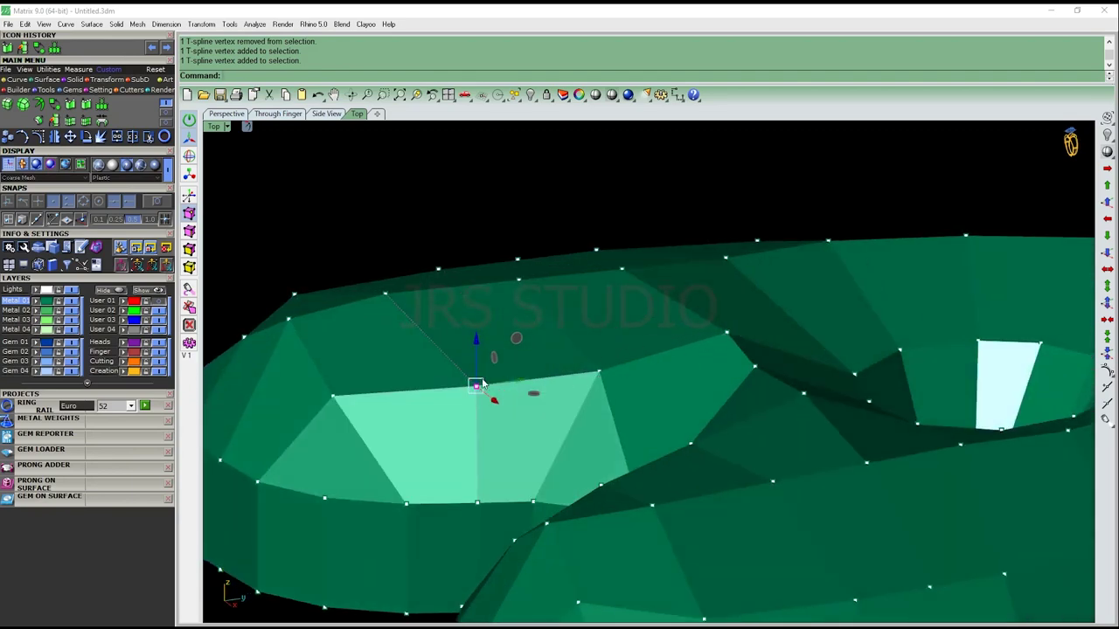
{"action": "scroll", "coordinate": [473, 395], "scroll_direction": "down", "scroll_amount": 3}
{"action": "right_click_drag", "start_coordinate": [473, 395], "coordinate": [458, 416]}
{"action": "scroll", "coordinate": [458, 416], "scroll_direction": "up", "scroll_amount": 3}
{"action": "left_click", "coordinate": [511, 408]}
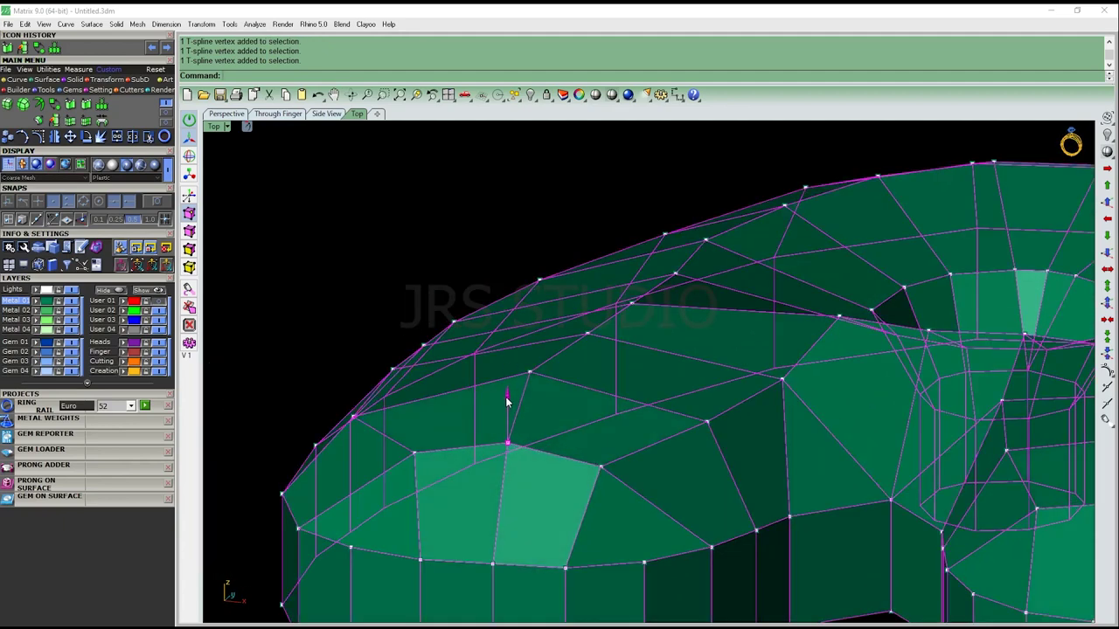
{"action": "scroll", "coordinate": [510, 388], "scroll_direction": "down", "scroll_amount": 3}
{"action": "mouse_move", "coordinate": [510, 388]}
{"action": "right_mouse_down"}
{"action": "mouse_move", "coordinate": [691, 429]}
{"action": "mouse_move", "coordinate": [624, 429]}
{"action": "right_mouse_up"}
{"action": "scroll", "coordinate": [628, 335], "scroll_direction": "up", "scroll_amount": 3}
{"action": "mouse_move", "coordinate": [627, 336]}
{"action": "right_mouse_down"}
{"action": "mouse_move", "coordinate": [663, 321]}
{"action": "mouse_move", "coordinate": [636, 337]}
{"action": "mouse_move", "coordinate": [470, 344]}
{"action": "right_mouse_up"}
{"action": "scroll", "coordinate": [637, 324], "scroll_direction": "up", "scroll_amount": 2}
{"action": "right_click_drag", "start_coordinate": [720, 358], "coordinate": [724, 330]}
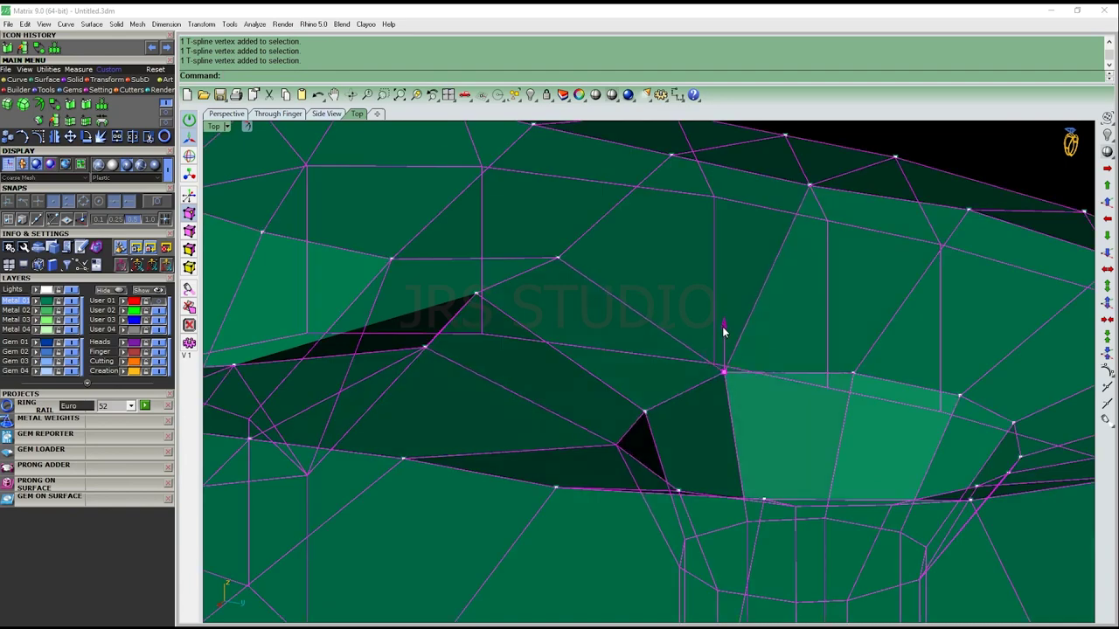
{"action": "right_click_drag", "start_coordinate": [726, 305], "coordinate": [727, 362]}
{"action": "mouse_move", "coordinate": [608, 399]}
{"action": "right_mouse_down"}
{"action": "mouse_move", "coordinate": [701, 374]}
{"action": "mouse_move", "coordinate": [718, 315]}
{"action": "mouse_move", "coordinate": [670, 427]}
{"action": "right_mouse_up"}
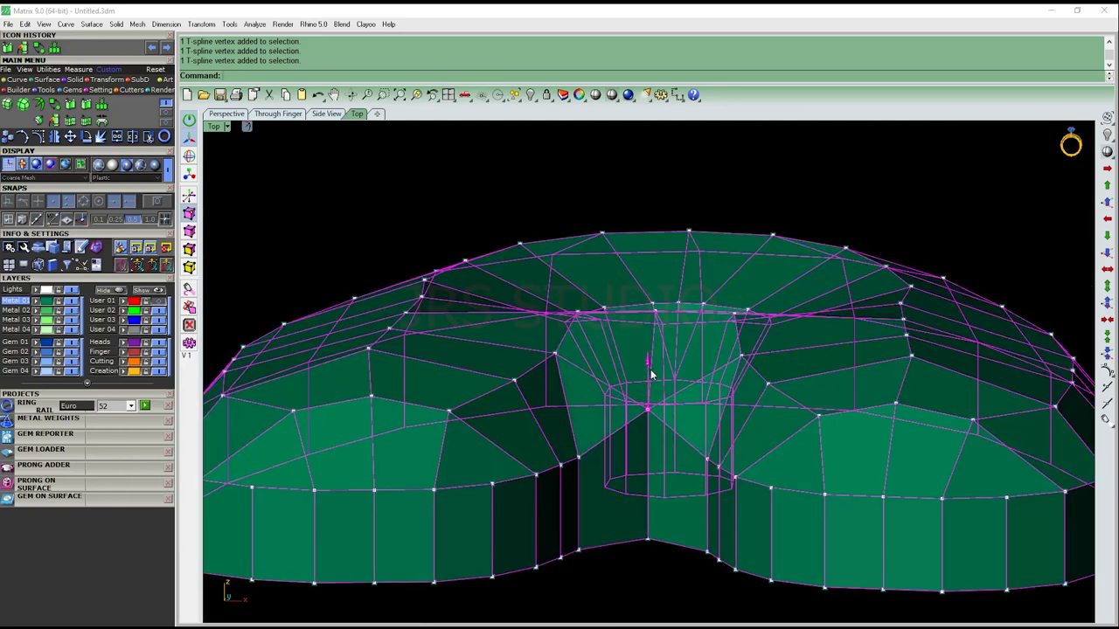
{"action": "scroll", "coordinate": [658, 352], "scroll_direction": "down", "scroll_amount": 5}
{"action": "right_click_drag", "start_coordinate": [658, 351], "coordinate": [840, 540]}
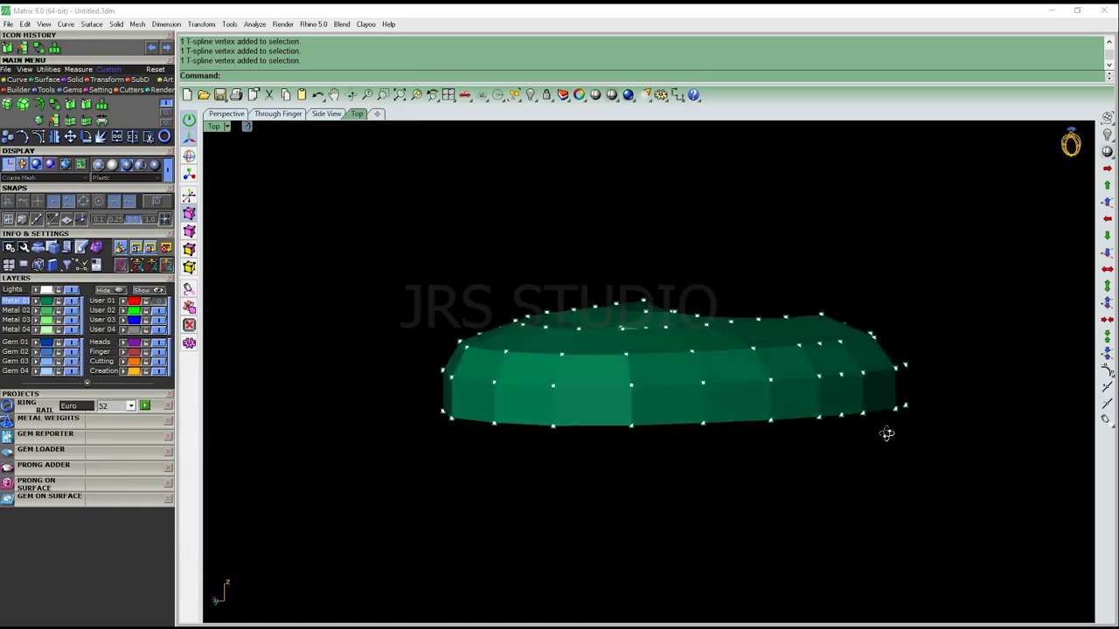
{"action": "right_click_drag", "start_coordinate": [840, 540], "coordinate": [529, 322]}
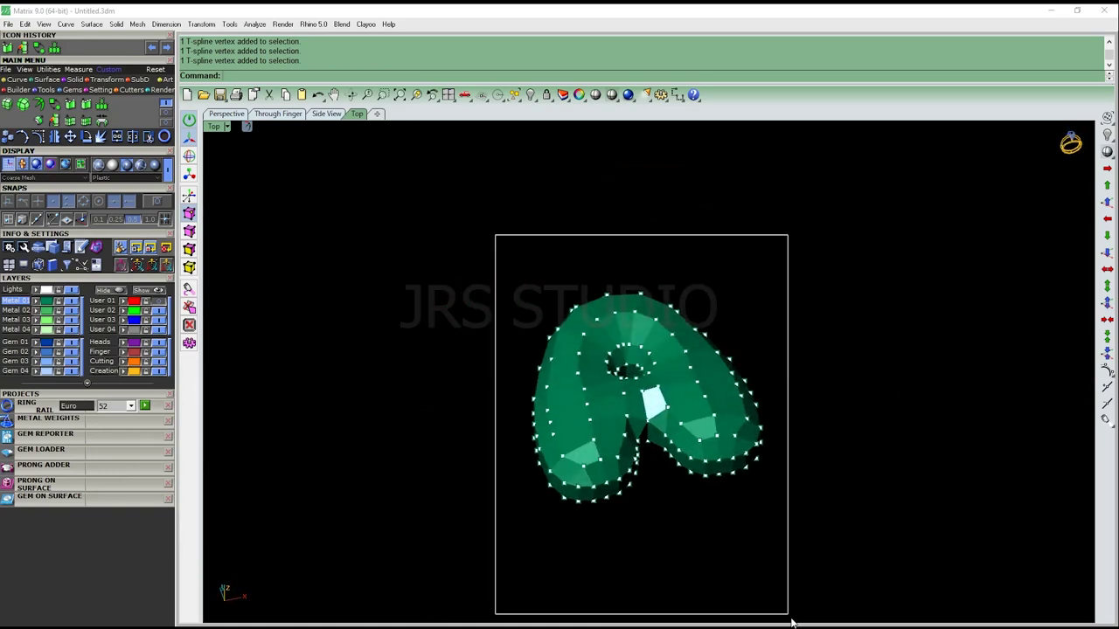
Window-select all 151 vertices, switch the A to smooth mode, and view it from Top
{"action": "left_click_drag", "start_coordinate": [495, 234], "coordinate": [789, 616]}
{"action": "scroll", "coordinate": [749, 410], "scroll_direction": "up", "scroll_amount": 3}
{"action": "right_click_drag", "start_coordinate": [749, 411], "coordinate": [648, 375]}
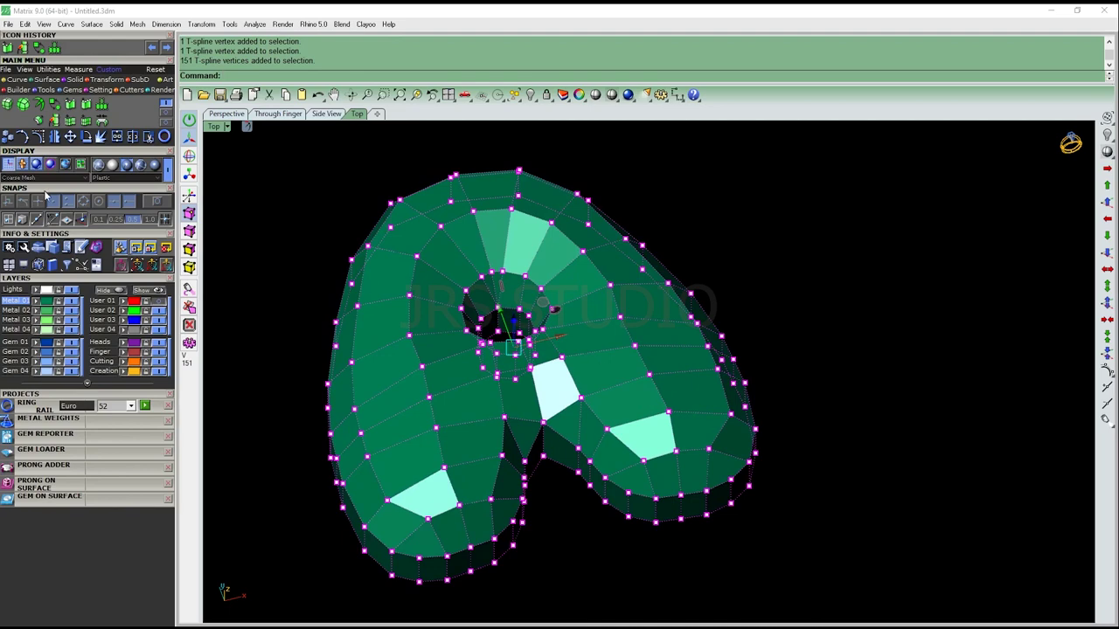
{"action": "left_click", "coordinate": [54, 105]}
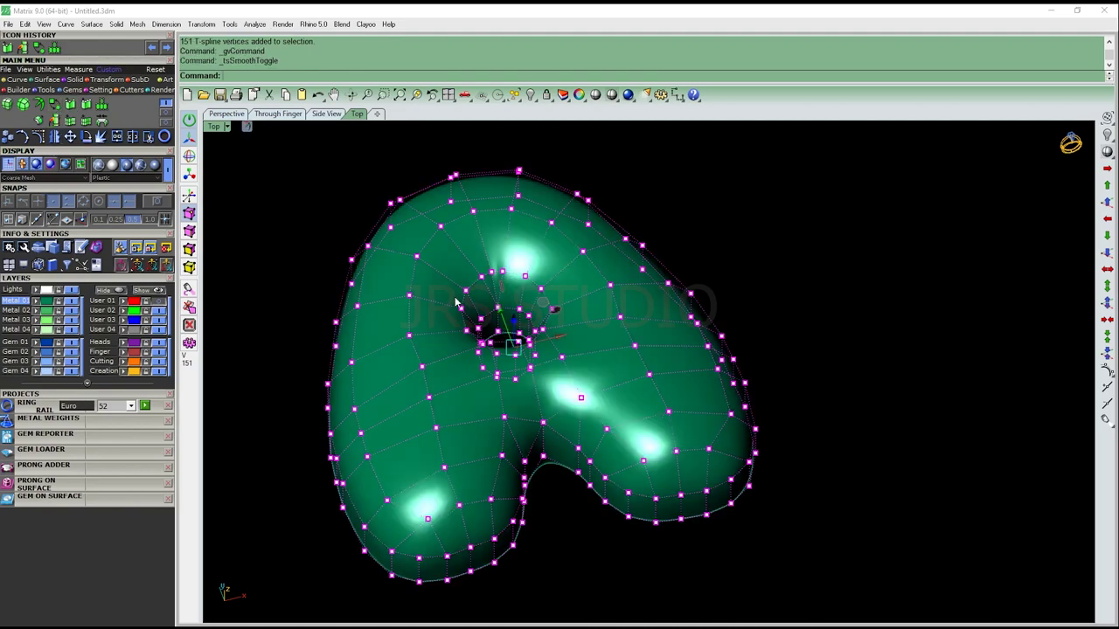
{"action": "key", "text": "ctrl+F1"}
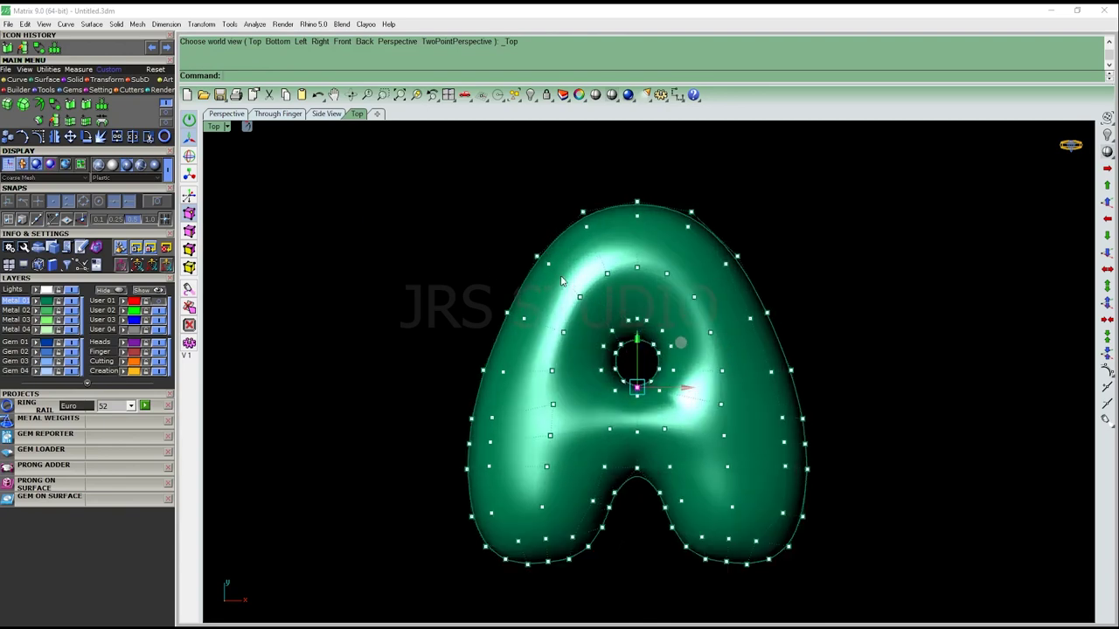
Select control points near the hole and arch top, nudging an outer-edge point toward the reference outline
{"action": "scroll", "coordinate": [599, 249], "scroll_direction": "up", "scroll_amount": 2}
{"action": "scroll", "coordinate": [542, 280], "scroll_direction": "up", "scroll_amount": 1}
{"action": "left_click", "coordinate": [505, 318]}
{"action": "left_click", "coordinate": [272, 292]}
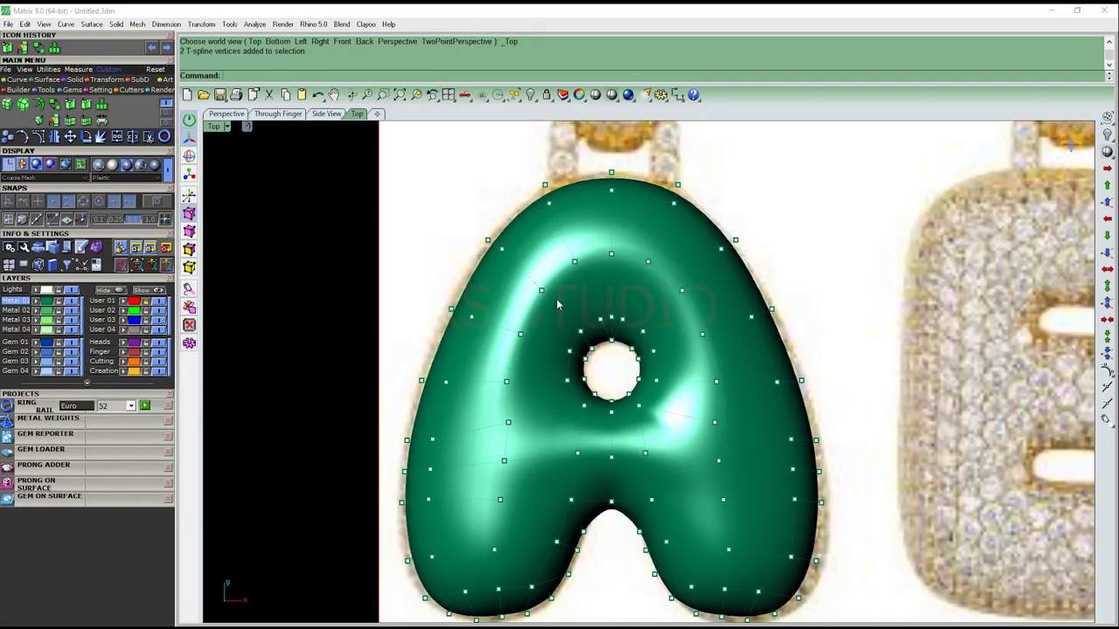
{"action": "scroll", "coordinate": [503, 350], "scroll_direction": "up", "scroll_amount": 3}
{"action": "left_click", "coordinate": [466, 315]}
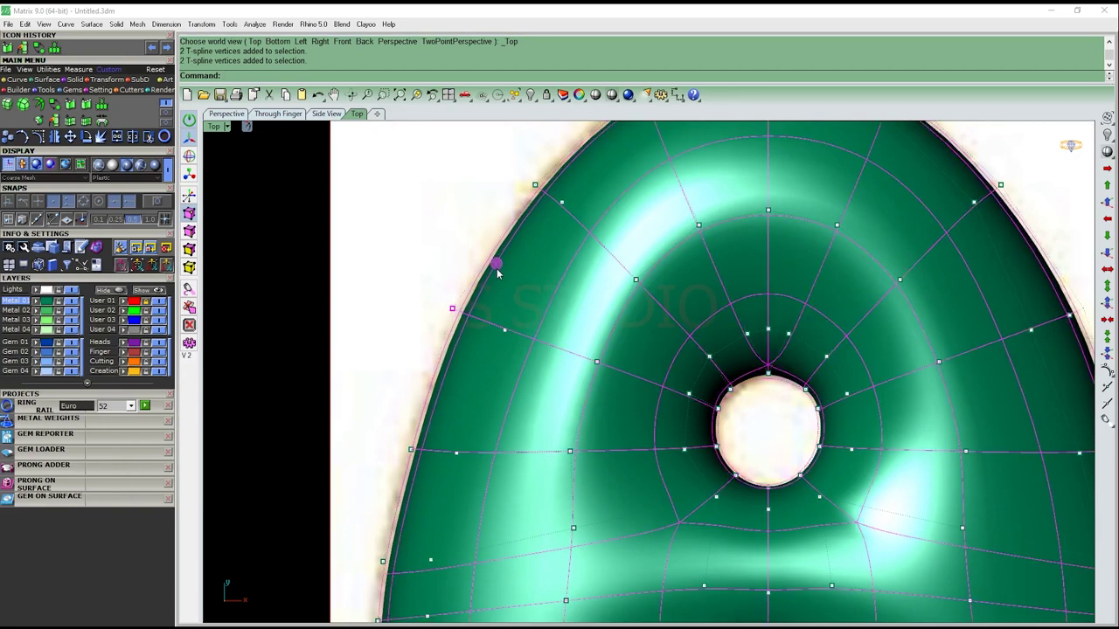
{"action": "right_click_drag", "start_coordinate": [526, 145], "coordinate": [504, 267]}
{"action": "mouse_move", "coordinate": [504, 267]}
{"action": "left_mouse_down"}
{"action": "mouse_move", "coordinate": [524, 308]}
{"action": "mouse_move", "coordinate": [510, 294]}
{"action": "left_mouse_up"}
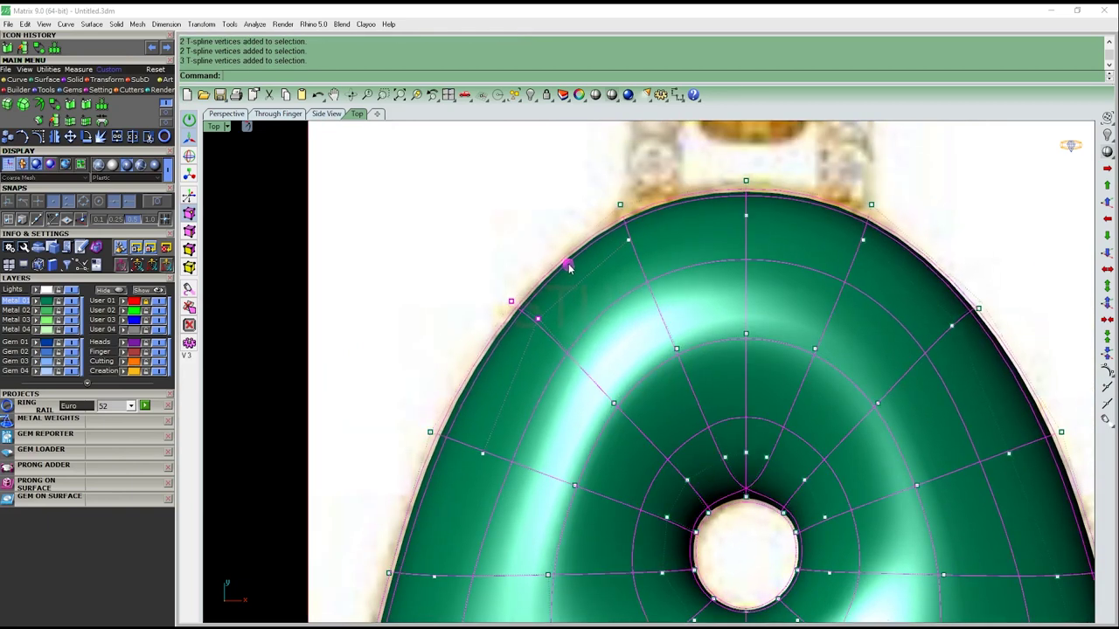
{"action": "left_click_drag", "start_coordinate": [600, 194], "coordinate": [651, 246]}
{"action": "left_click_drag", "start_coordinate": [719, 150], "coordinate": [769, 250]}
{"action": "right_click_drag", "start_coordinate": [746, 146], "coordinate": [732, 167]}
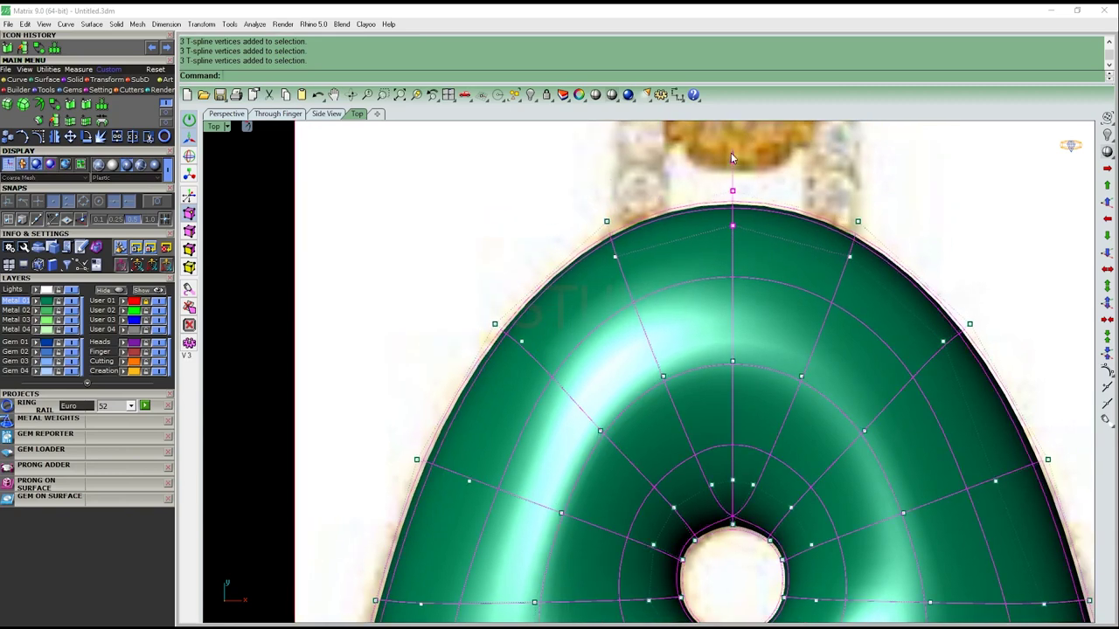
{"action": "key", "text": "Escape"}
{"action": "scroll", "coordinate": [731, 152], "scroll_direction": "down", "scroll_amount": 5}
{"action": "scroll", "coordinate": [596, 416], "scroll_direction": "up", "scroll_amount": 6}
Toggle wireframe to compare the inner arch against the reference, undoing and redoing a point move
{"action": "type", "text": "a"}
{"action": "key", "text": "Return"}
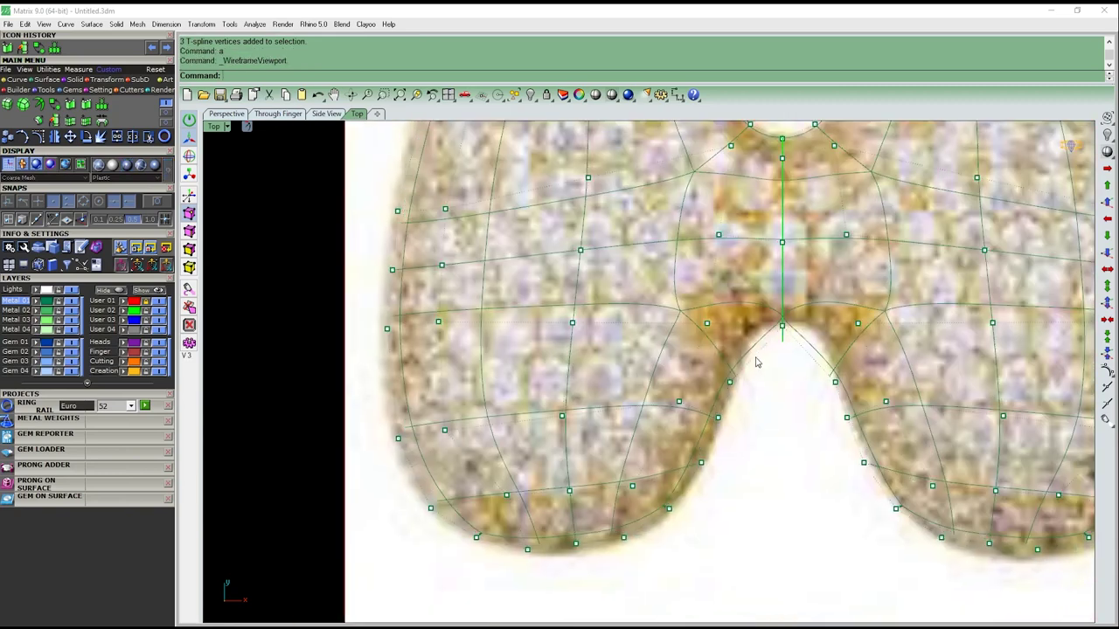
{"action": "type", "text": "a"}
{"action": "key", "text": "Return"}
{"action": "scroll", "coordinate": [696, 429], "scroll_direction": "up", "scroll_amount": 3}
{"action": "mouse_move", "coordinate": [669, 405]}
{"action": "left_mouse_down"}
{"action": "mouse_move", "coordinate": [691, 468]}
{"action": "mouse_move", "coordinate": [689, 359]}
{"action": "left_mouse_up"}
{"action": "key", "text": "Return"}
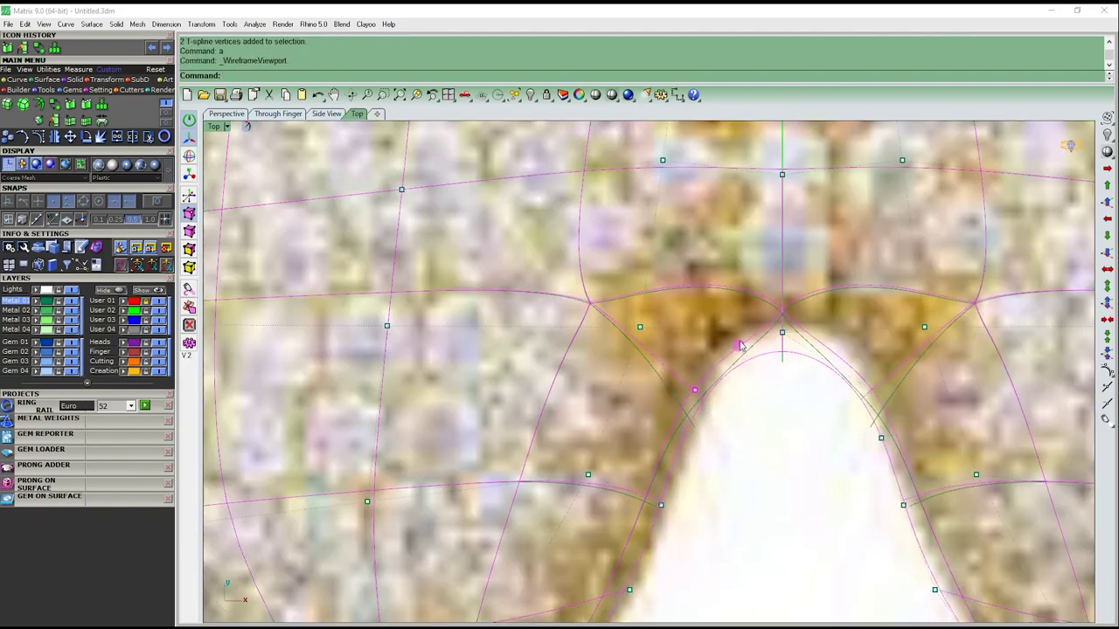
{"action": "key", "text": "Return"}
{"action": "scroll", "coordinate": [742, 345], "scroll_direction": "down", "scroll_amount": 3}
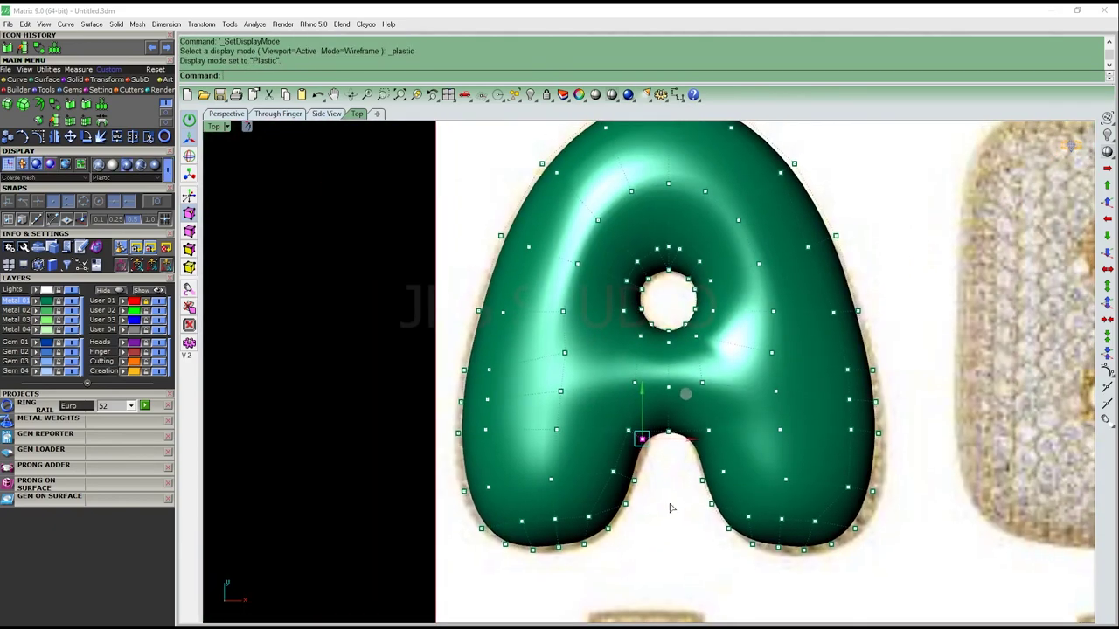
{"action": "key", "text": "ctrl+z"}
{"action": "key", "text": "ctrl+y"}
{"action": "scroll", "coordinate": [638, 502], "scroll_direction": "up", "scroll_amount": 3}
{"action": "type", "text": "a"}
{"action": "key", "text": "Return"}
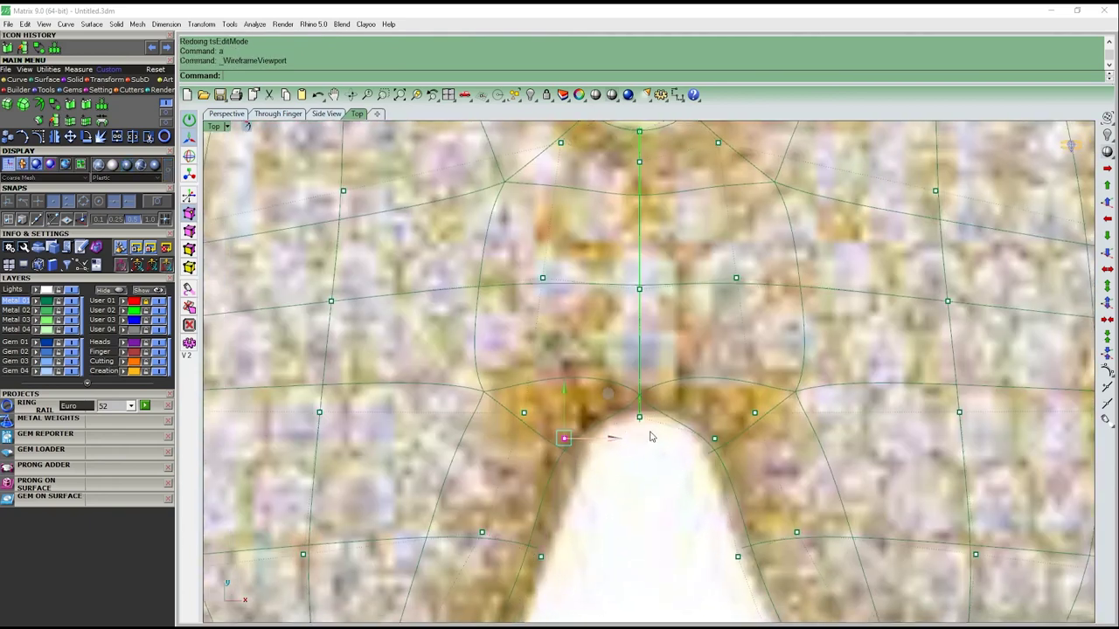
Select the vertices around the arch notch, along the inner arch, and beside the round hole
{"action": "right_click_drag", "start_coordinate": [647, 366], "coordinate": [679, 229]}
{"action": "left_click", "coordinate": [619, 391]}
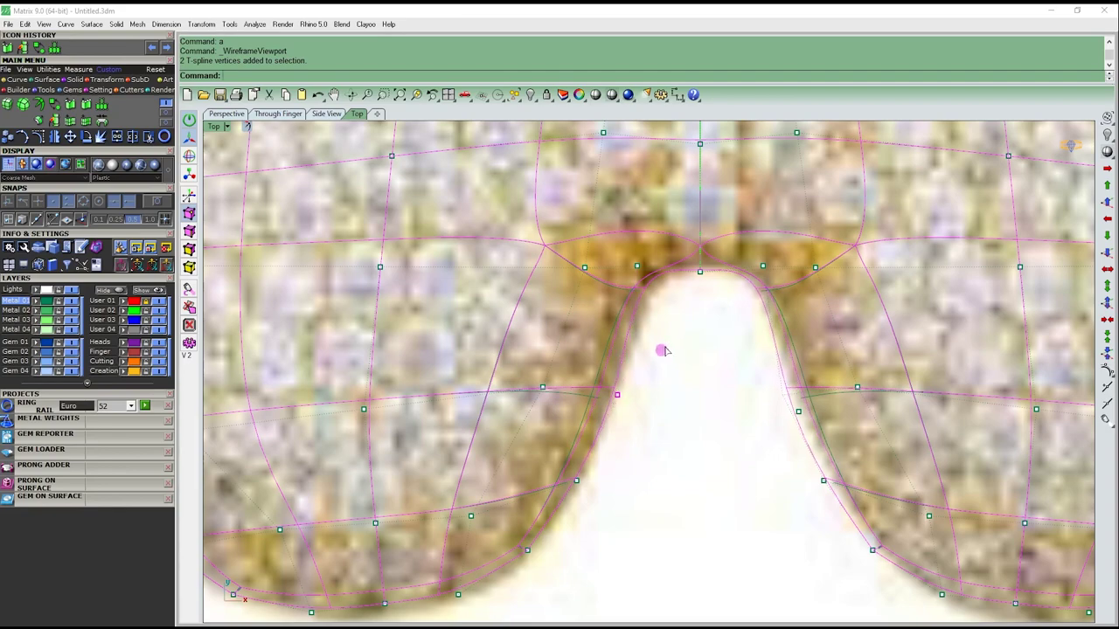
{"action": "left_click", "coordinate": [576, 480]}
{"action": "scroll", "coordinate": [624, 439], "scroll_direction": "down", "scroll_amount": 5}
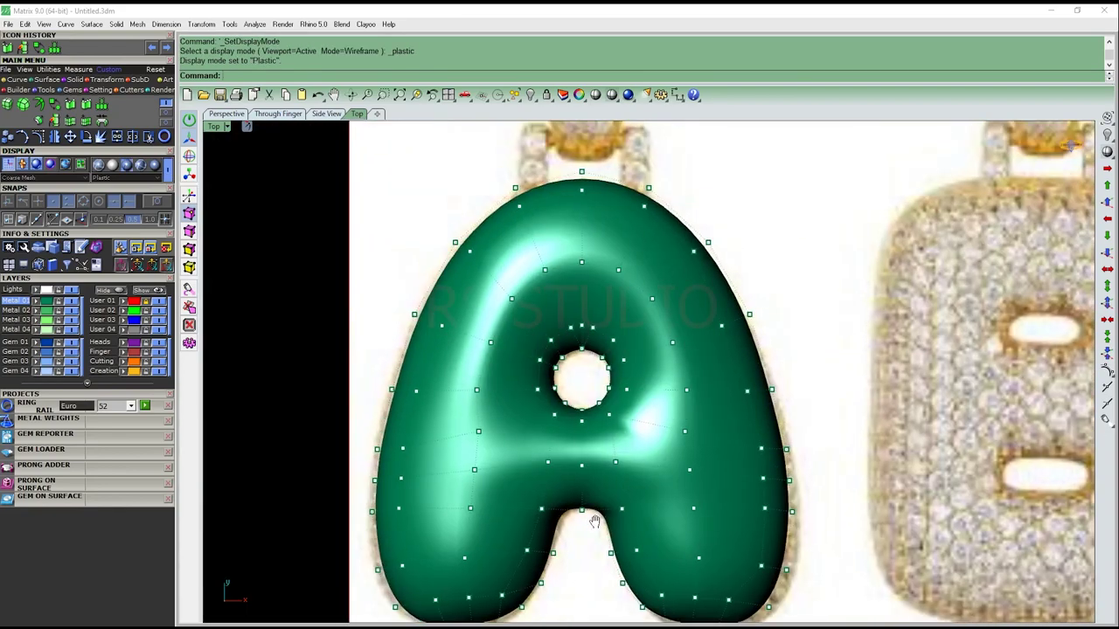
{"action": "mouse_move", "coordinate": [599, 428]}
{"action": "right_mouse_down"}
{"action": "mouse_move", "coordinate": [529, 433]}
{"action": "mouse_move", "coordinate": [623, 425]}
{"action": "right_mouse_up"}
{"action": "scroll", "coordinate": [529, 432], "scroll_direction": "up", "scroll_amount": 5}
{"action": "left_click", "coordinate": [516, 421]}
{"action": "scroll", "coordinate": [590, 423], "scroll_direction": "up", "scroll_amount": 5}
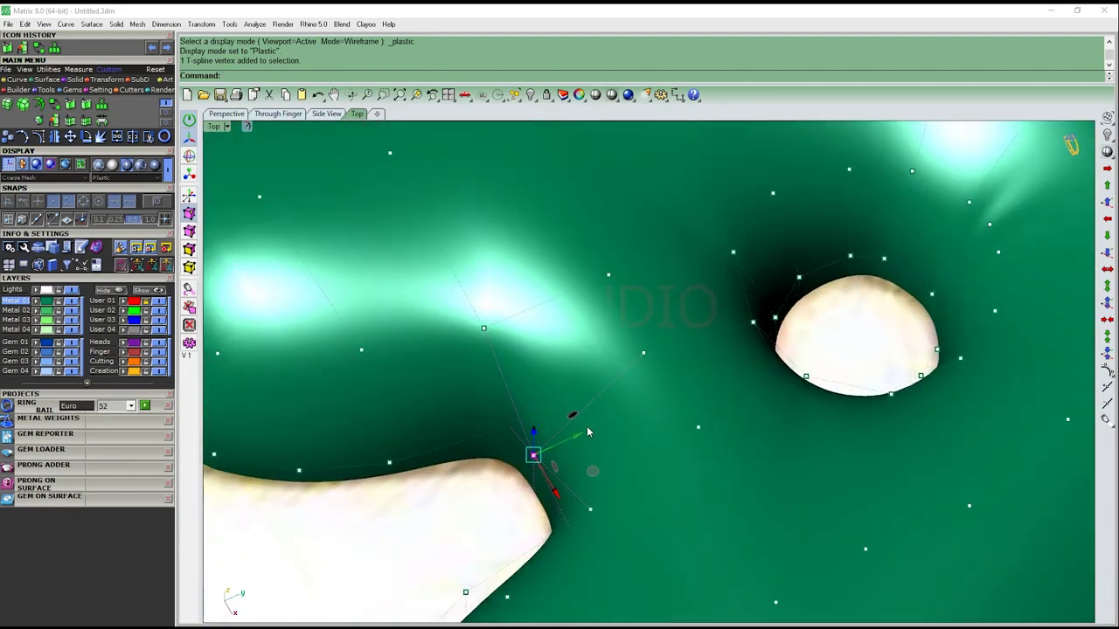
Return to Top view, hide the background reference image, and orbit to a low angle
{"action": "key", "text": "ctrl+F1"}
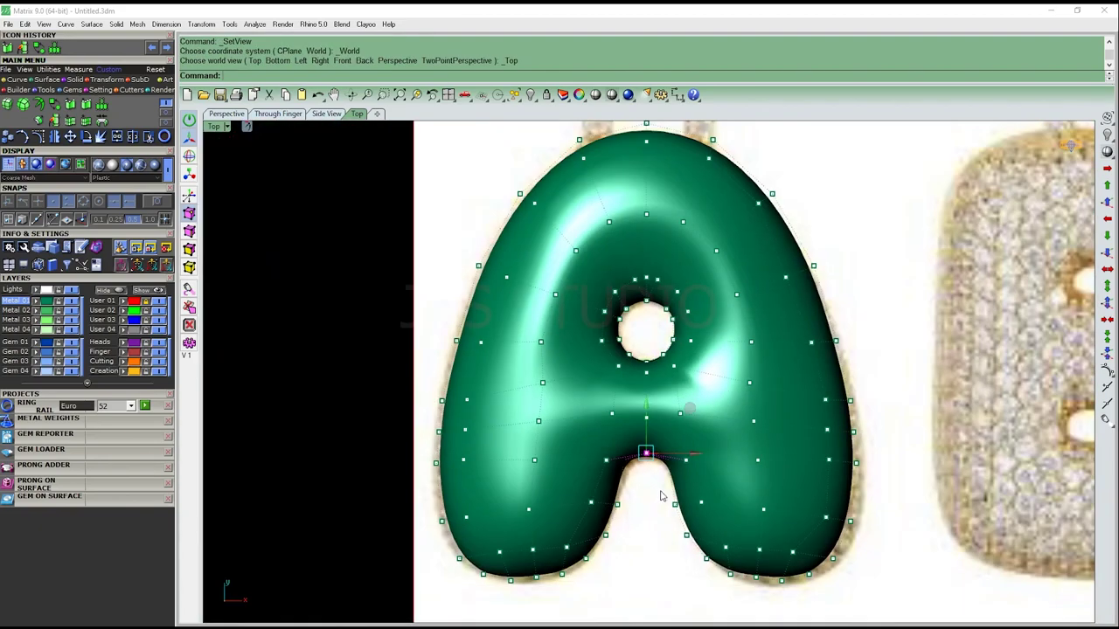
{"action": "scroll", "coordinate": [597, 341], "scroll_direction": "up", "scroll_amount": 5}
{"action": "scroll", "coordinate": [598, 341], "scroll_direction": "down", "scroll_amount": 3}
{"action": "scroll", "coordinate": [585, 358], "scroll_direction": "down", "scroll_amount": 3}
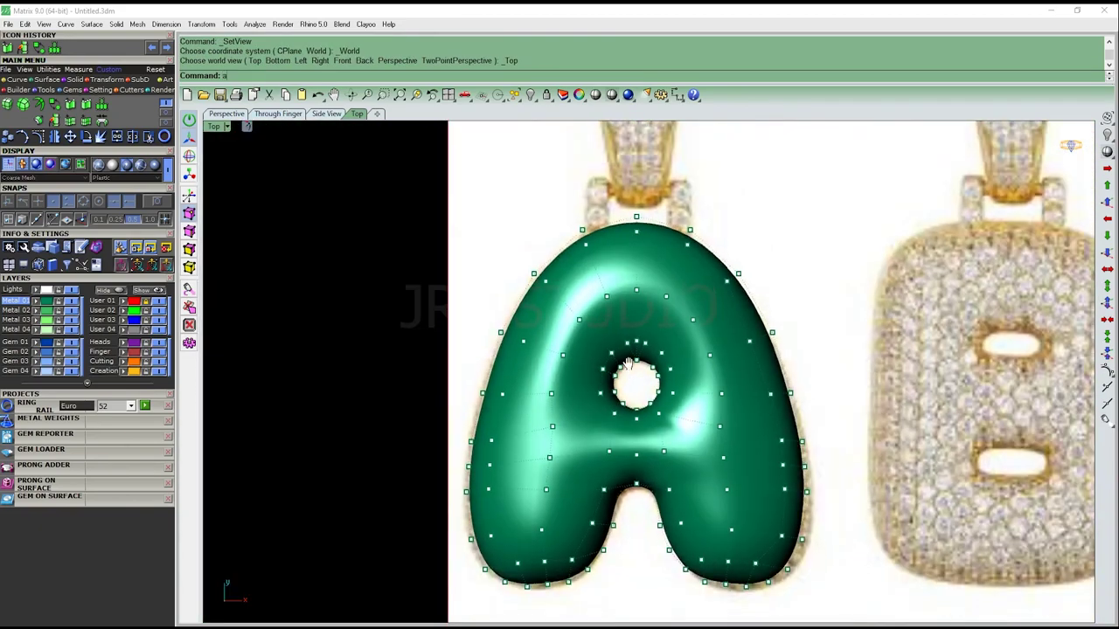
{"action": "type", "text": "a"}
{"action": "scroll", "coordinate": [572, 376], "scroll_direction": "down", "scroll_amount": 1}
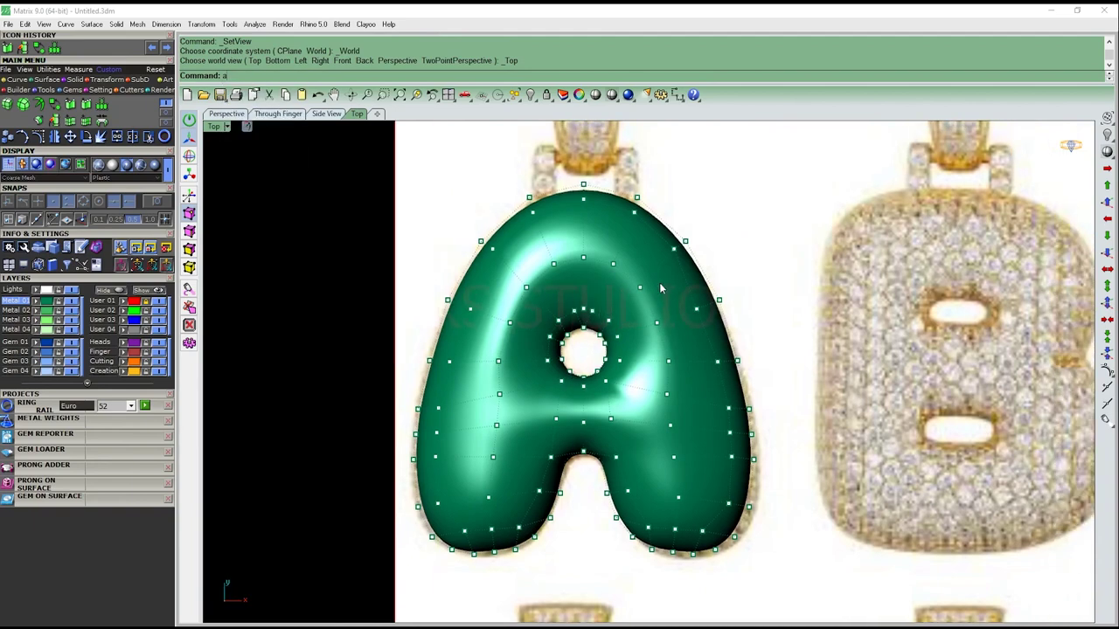
{"action": "scroll", "coordinate": [659, 282], "scroll_direction": "down", "scroll_amount": 1}
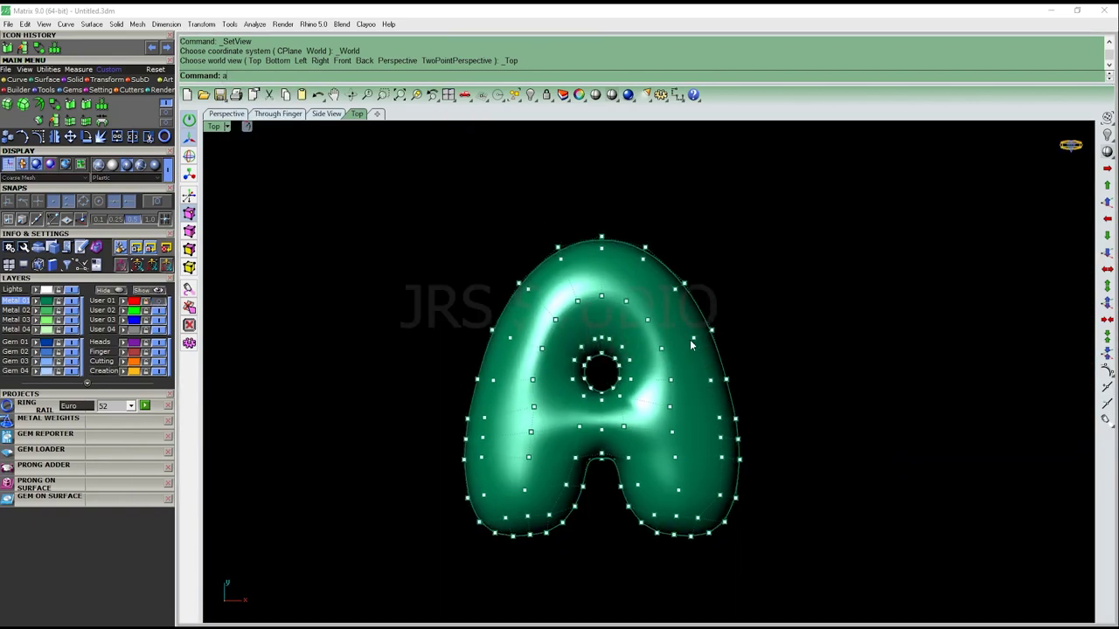
{"action": "scroll", "coordinate": [690, 339], "scroll_direction": "up", "scroll_amount": 3}
{"action": "mouse_move", "coordinate": [690, 339]}
{"action": "right_mouse_down"}
{"action": "mouse_move", "coordinate": [645, 424]}
{"action": "mouse_move", "coordinate": [624, 407]}
{"action": "mouse_move", "coordinate": [600, 416]}
{"action": "right_mouse_up"}
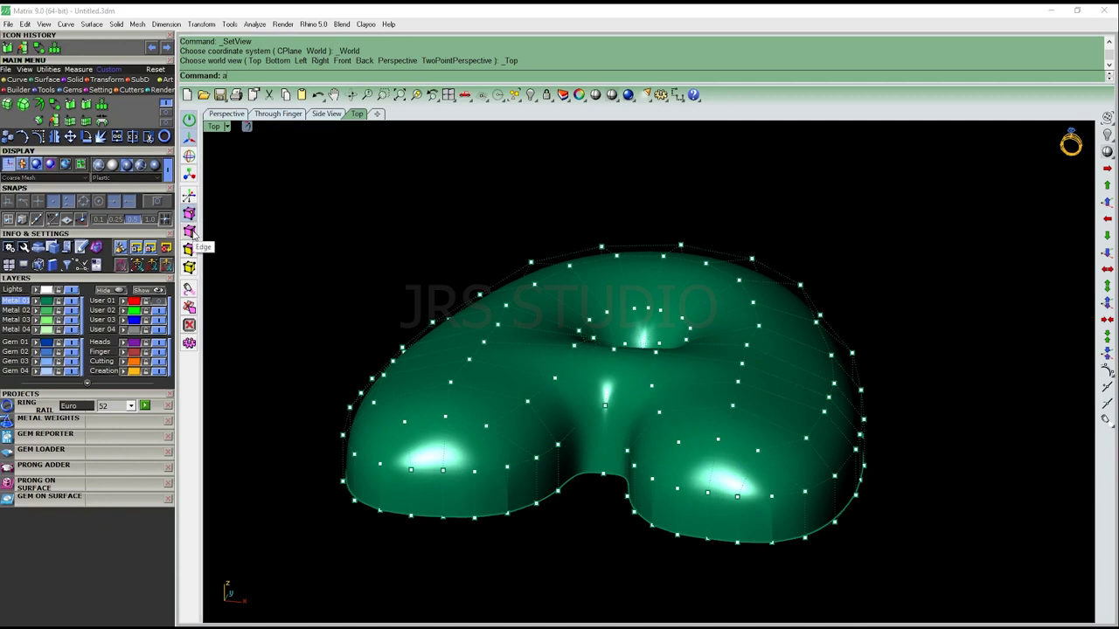
{"action": "right_click_drag", "start_coordinate": [411, 332], "coordinate": [496, 395]}
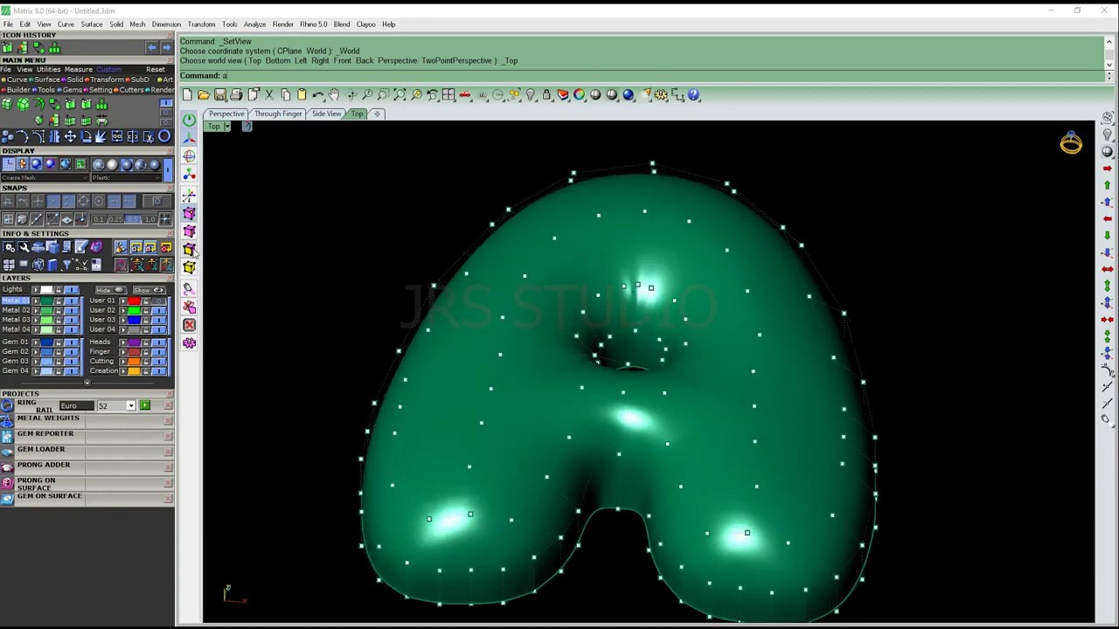
{"action": "left_click", "coordinate": [189, 214]}
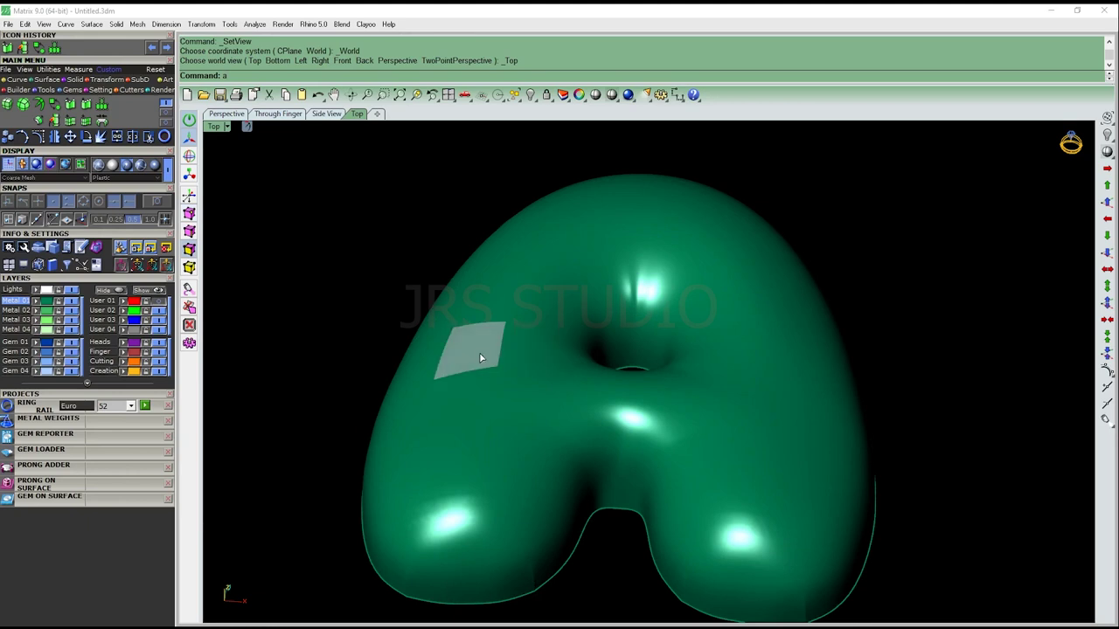
{"action": "left_click", "coordinate": [479, 355]}
{"action": "left_click", "coordinate": [527, 343]}
{"action": "right_click_drag", "start_coordinate": [567, 398], "coordinate": [552, 372]}
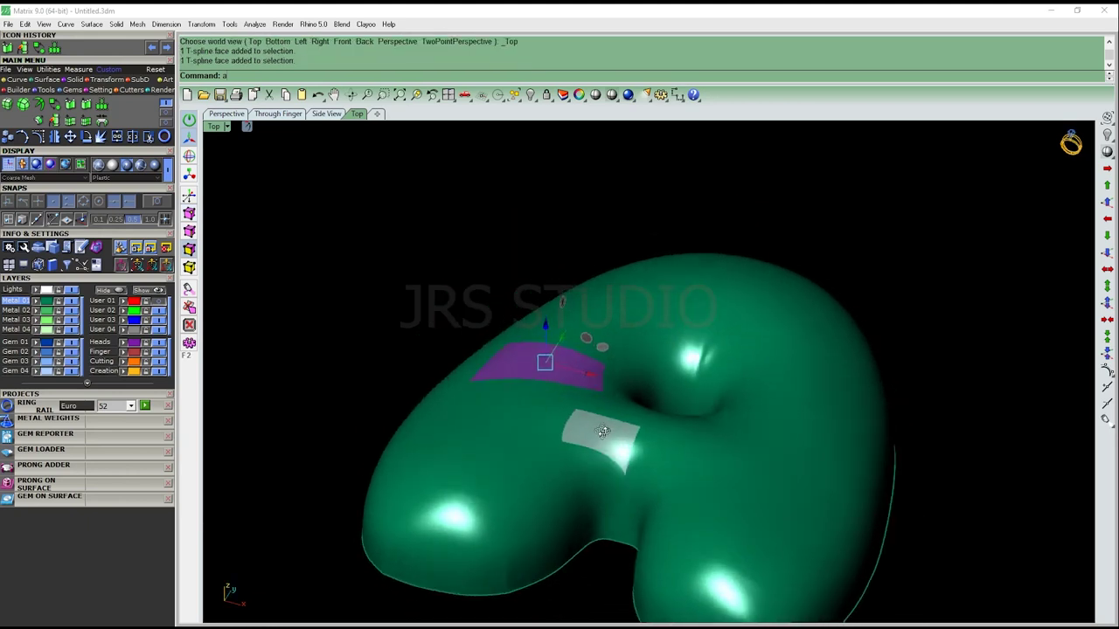
{"action": "scroll", "coordinate": [552, 372], "scroll_direction": "up", "scroll_amount": 3}
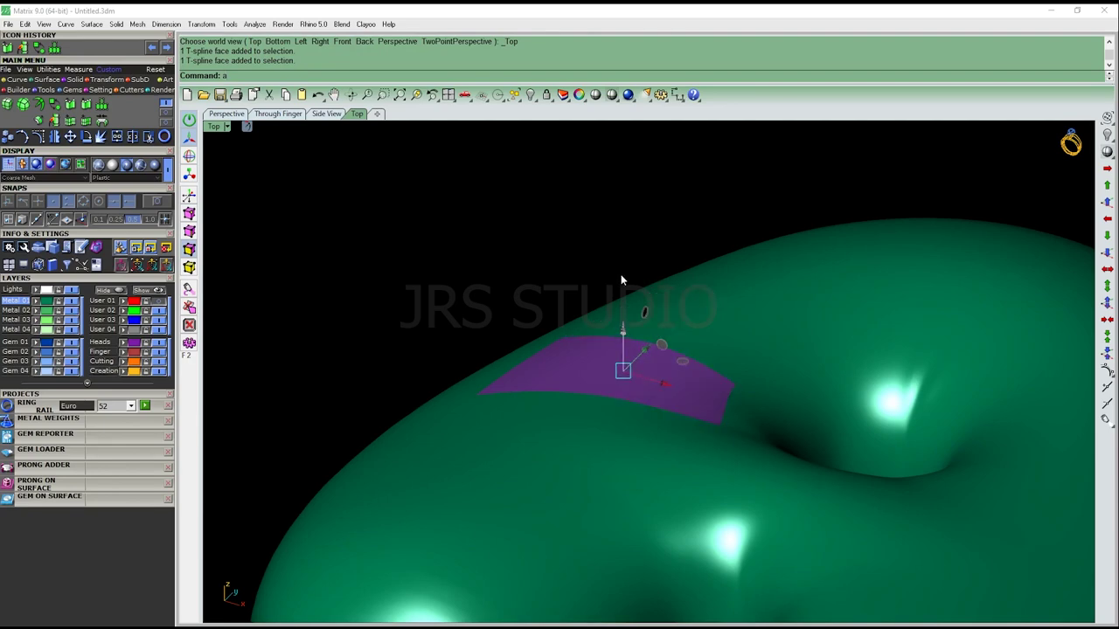
{"action": "scroll", "coordinate": [616, 259], "scroll_direction": "down", "scroll_amount": 3}
{"action": "mouse_move", "coordinate": [616, 258]}
{"action": "right_mouse_down"}
{"action": "mouse_move", "coordinate": [559, 425]}
{"action": "mouse_move", "coordinate": [687, 474]}
{"action": "mouse_move", "coordinate": [462, 324]}
{"action": "mouse_move", "coordinate": [699, 449]}
{"action": "mouse_move", "coordinate": [699, 516]}
{"action": "mouse_move", "coordinate": [766, 310]}
{"action": "mouse_move", "coordinate": [949, 303]}
{"action": "mouse_move", "coordinate": [882, 288]}
{"action": "mouse_move", "coordinate": [660, 384]}
{"action": "right_mouse_up"}
{"action": "left_click", "coordinate": [672, 379]}
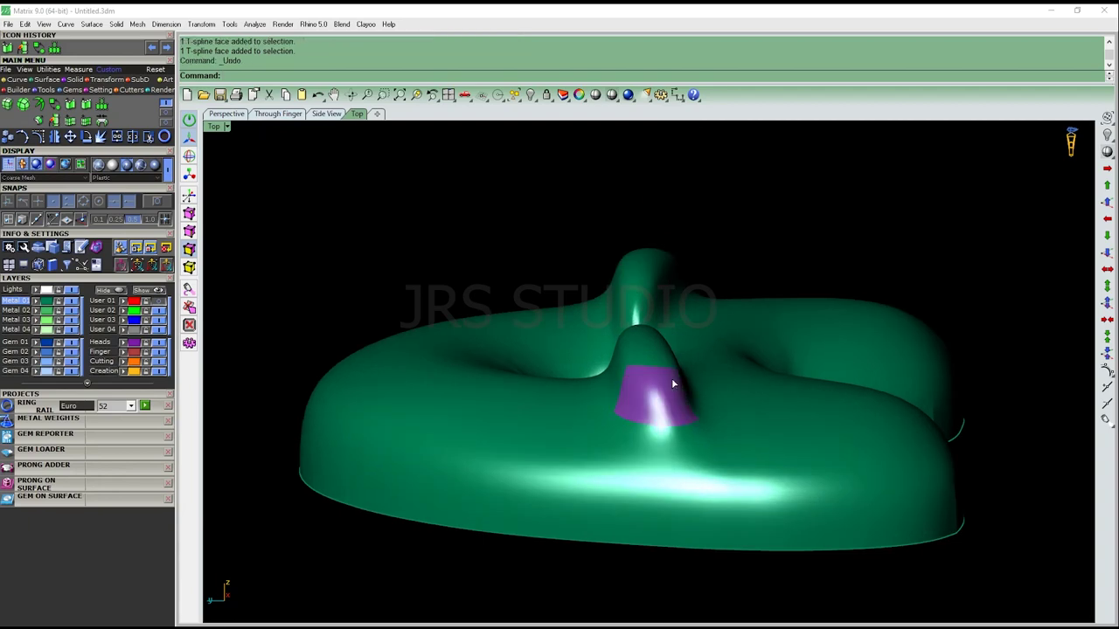
{"action": "key", "text": "Delete"}
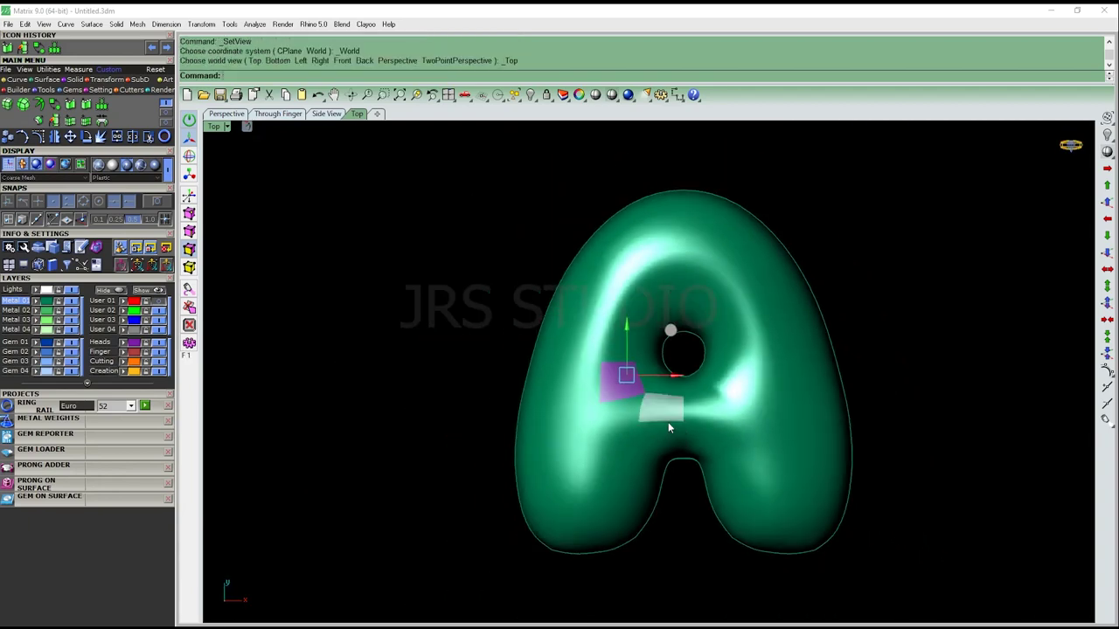
{"action": "mouse_move", "coordinate": [765, 531]}
{"action": "right_mouse_down"}
{"action": "mouse_move", "coordinate": [769, 312]}
{"action": "mouse_move", "coordinate": [793, 229]}
{"action": "mouse_move", "coordinate": [958, 362]}
{"action": "right_mouse_up"}
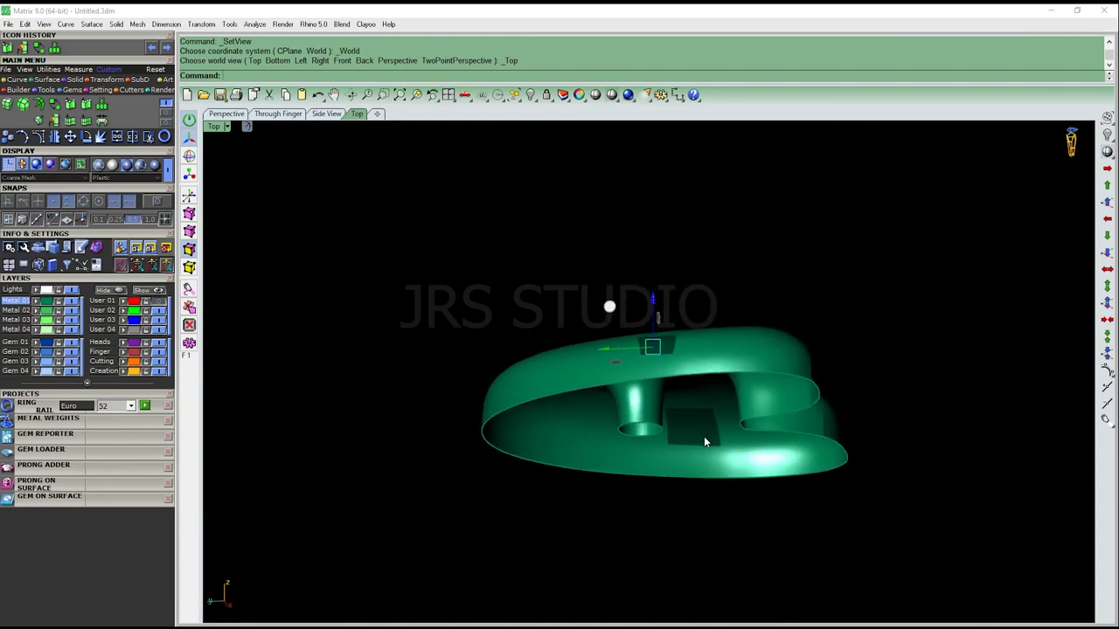
{"action": "left_click", "coordinate": [741, 453]}
{"action": "mouse_move", "coordinate": [741, 452]}
{"action": "right_mouse_down"}
{"action": "mouse_move", "coordinate": [734, 524]}
{"action": "mouse_move", "coordinate": [681, 384]}
{"action": "right_mouse_up"}
{"action": "scroll", "coordinate": [678, 381], "scroll_direction": "up", "scroll_amount": 3}
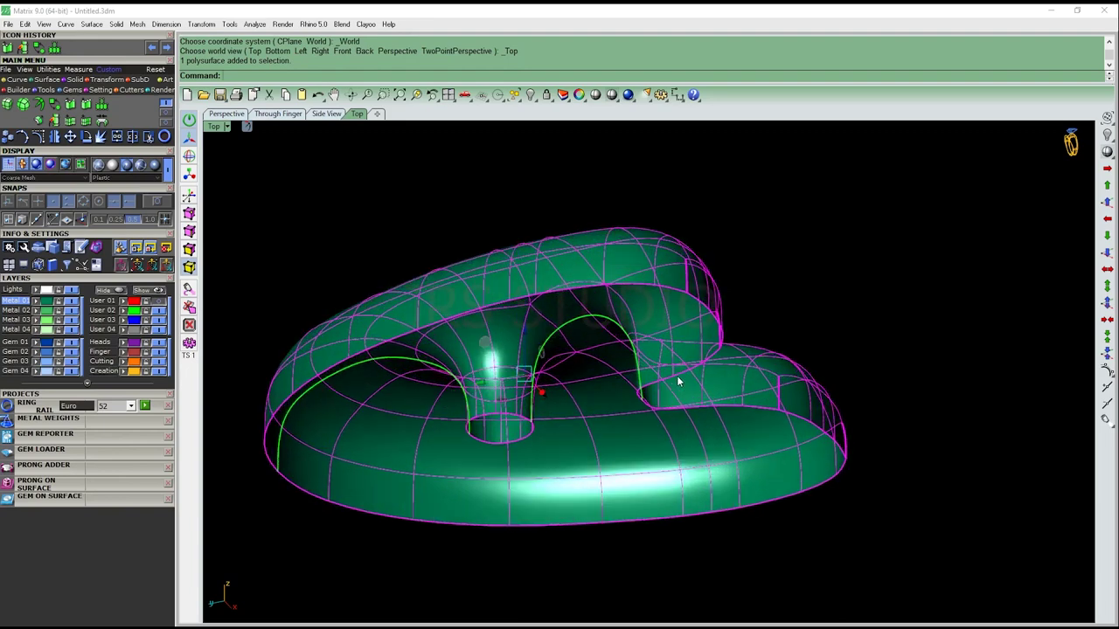
Thicken the A surface by 1, show the solid's control points, and switch to Right view
{"action": "left_click", "coordinate": [39, 122]}
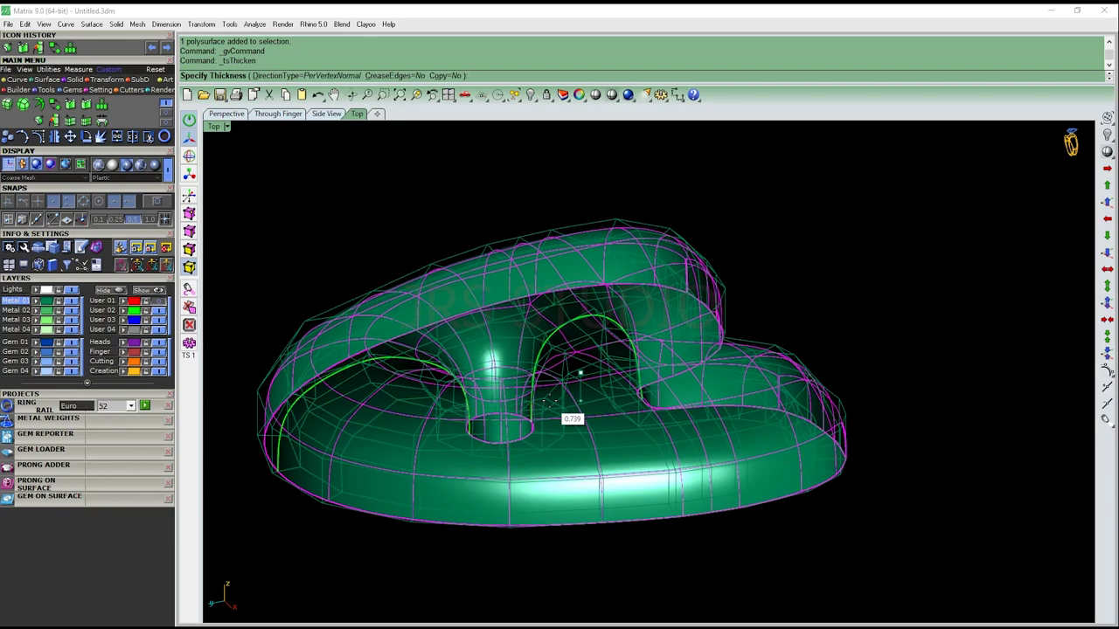
{"action": "type", "text": "1"}
{"action": "left_click", "coordinate": [550, 406]}
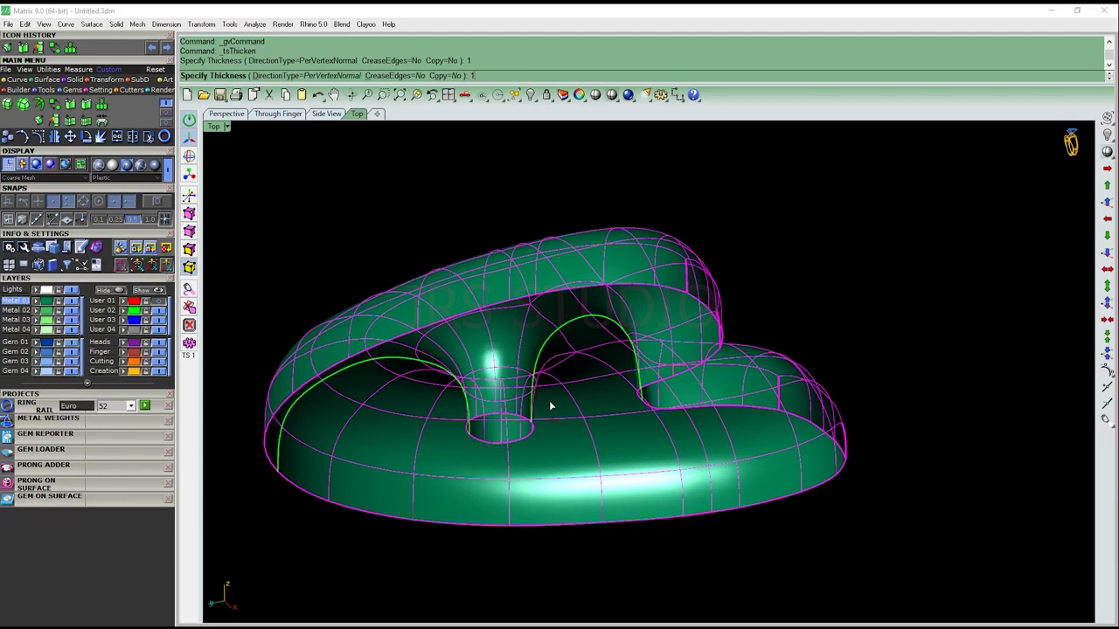
{"action": "key", "text": "Escape"}
{"action": "mouse_move", "coordinate": [649, 467]}
{"action": "right_mouse_down"}
{"action": "mouse_move", "coordinate": [632, 200]}
{"action": "mouse_move", "coordinate": [667, 352]}
{"action": "mouse_move", "coordinate": [681, 280]}
{"action": "mouse_move", "coordinate": [542, 412]}
{"action": "mouse_move", "coordinate": [551, 477]}
{"action": "mouse_move", "coordinate": [545, 459]}
{"action": "right_mouse_up"}
{"action": "left_click", "coordinate": [568, 394]}
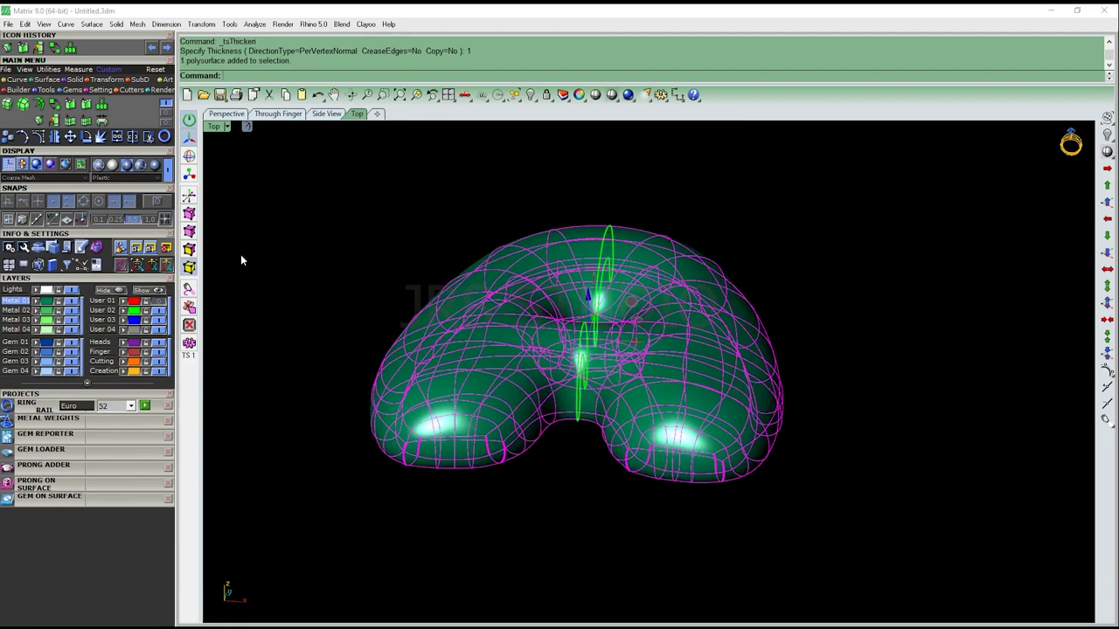
{"action": "left_click", "coordinate": [190, 219]}
{"action": "right_click_drag", "start_coordinate": [667, 499], "coordinate": [496, 455]}
{"action": "key", "text": "ctrl+F3"}
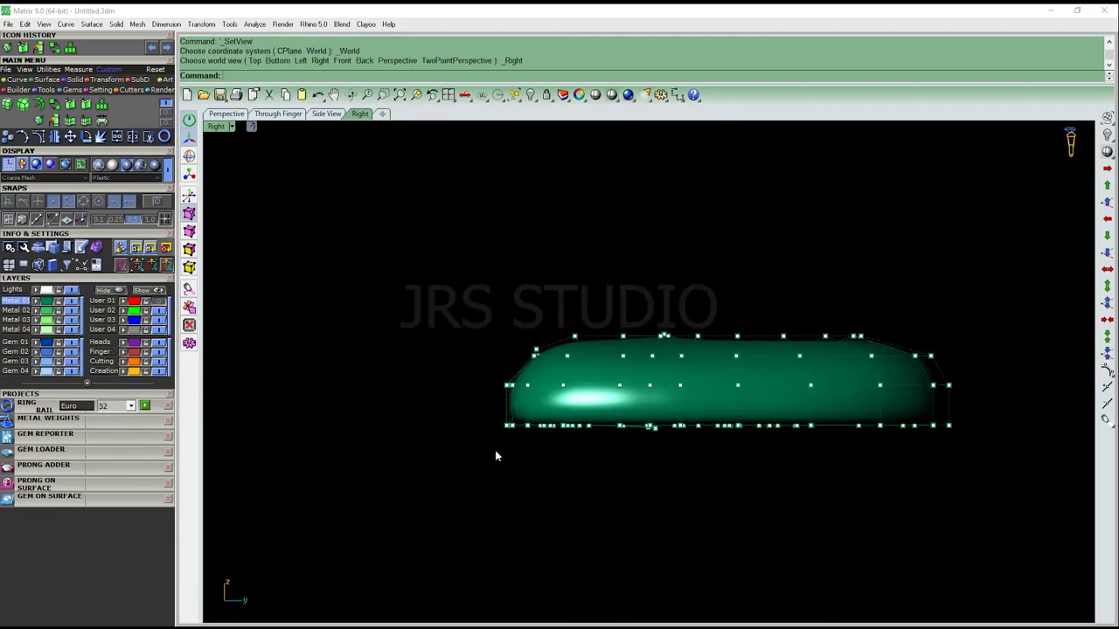
Window-select the bottom vertex row in Right view and drag it down to deepen the A
{"action": "left_click_drag", "start_coordinate": [445, 457], "coordinate": [1074, 419]}
{"action": "scroll", "coordinate": [672, 411], "scroll_direction": "up", "scroll_amount": 2}
{"action": "left_click_drag", "start_coordinate": [775, 426], "coordinate": [784, 446]}
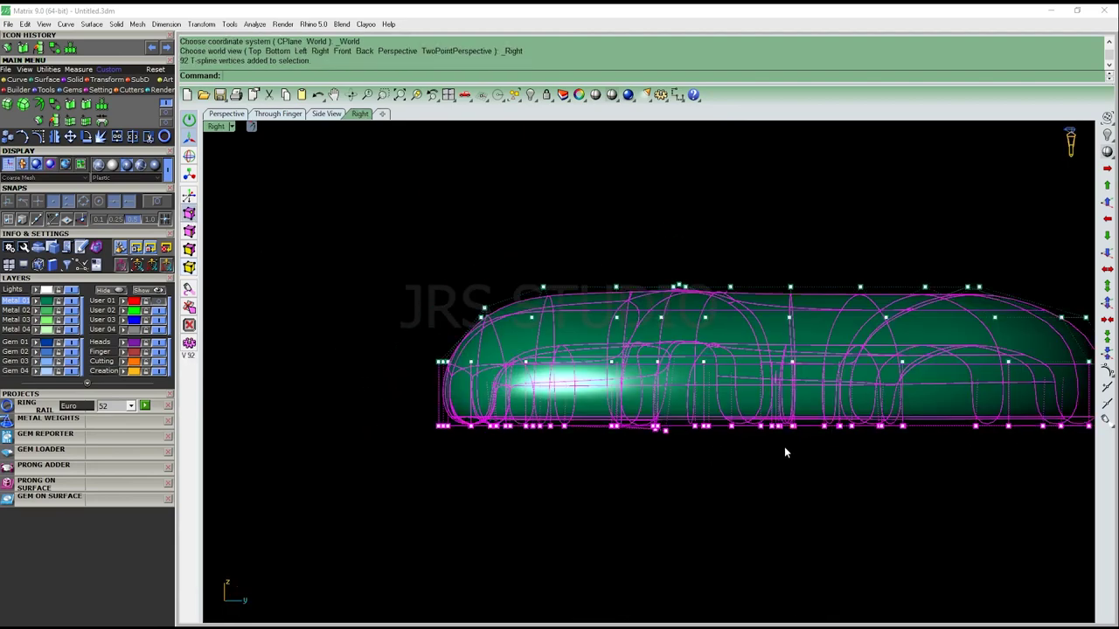
{"action": "left_click", "coordinate": [642, 527]}
{"action": "scroll", "coordinate": [642, 527], "scroll_direction": "down", "scroll_amount": 3}
{"action": "mouse_move", "coordinate": [643, 524]}
{"action": "right_mouse_down"}
{"action": "mouse_move", "coordinate": [677, 369]}
{"action": "mouse_move", "coordinate": [942, 208]}
{"action": "mouse_move", "coordinate": [907, 149]}
{"action": "mouse_move", "coordinate": [900, 233]}
{"action": "mouse_move", "coordinate": [827, 431]}
{"action": "right_mouse_up"}
Return to Top view and zoom onto the reference image to compare the letter
{"action": "key", "text": "ctrl+F1"}
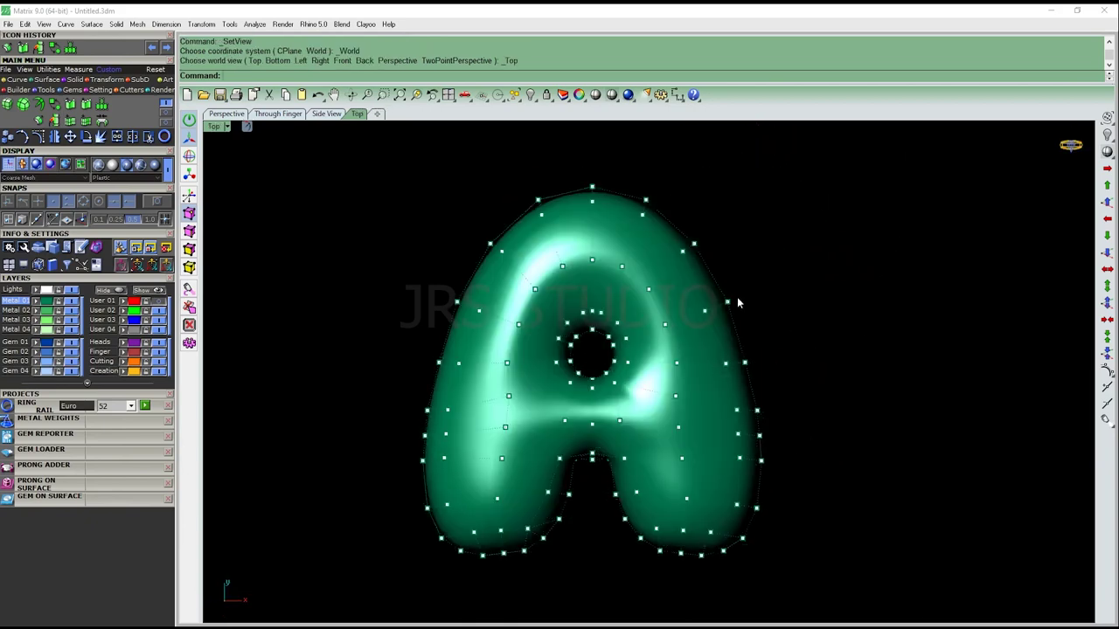
{"action": "scroll", "coordinate": [737, 297], "scroll_direction": "up", "scroll_amount": 2}
{"action": "scroll", "coordinate": [699, 367], "scroll_direction": "down", "scroll_amount": 2}
{"action": "scroll", "coordinate": [676, 432], "scroll_direction": "down", "scroll_amount": 2}
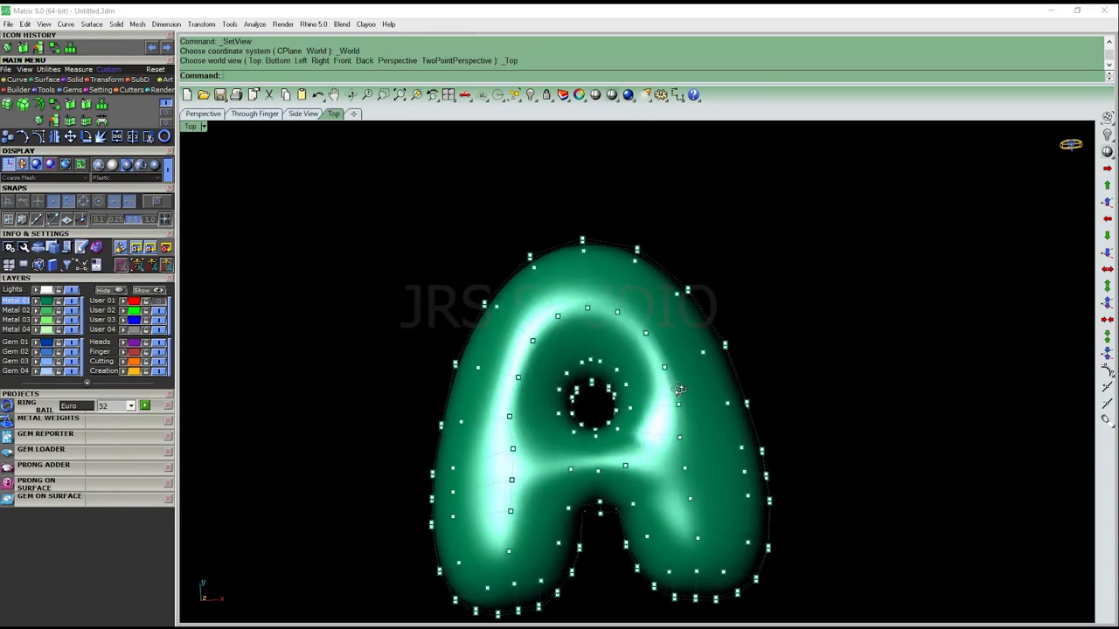
{"action": "scroll", "coordinate": [688, 401], "scroll_direction": "up", "scroll_amount": 1}
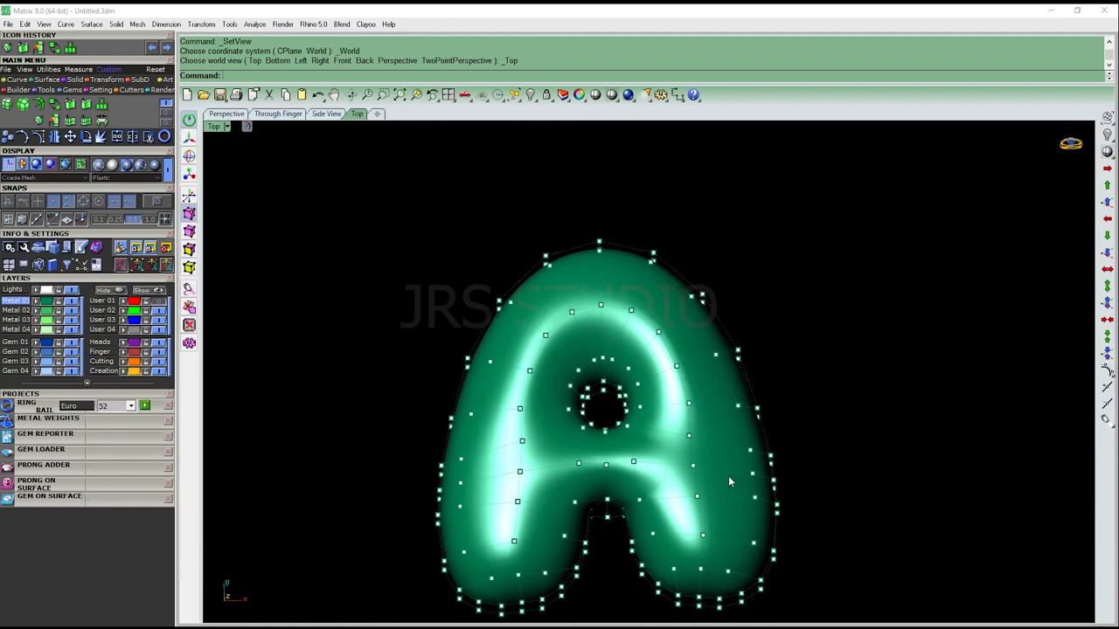
{"action": "right_click_drag", "start_coordinate": [728, 476], "coordinate": [704, 428]}
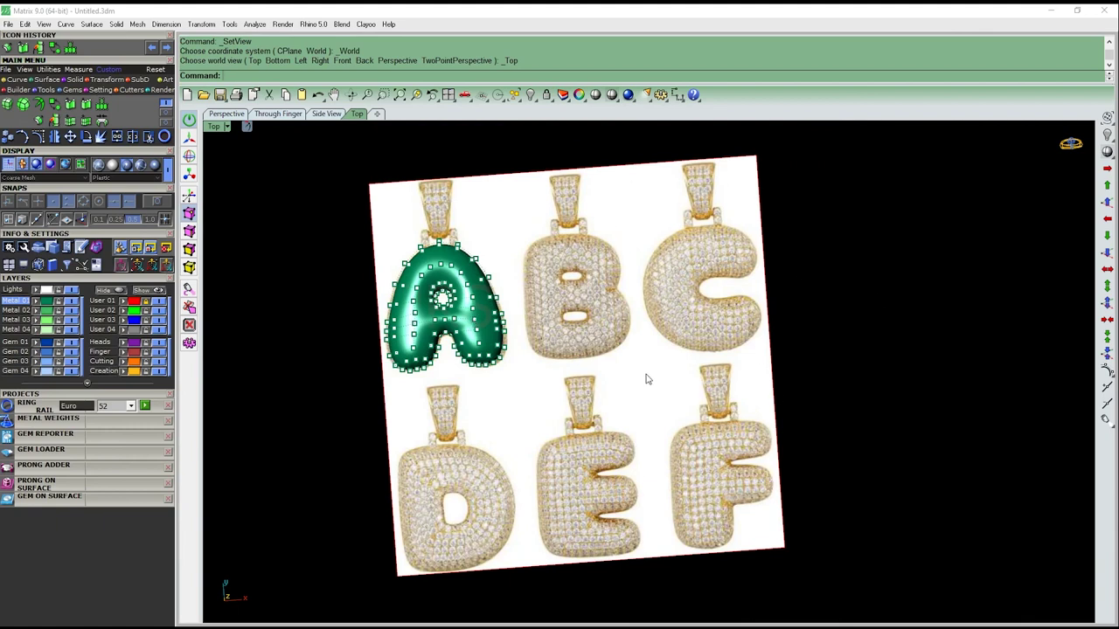
{"action": "scroll", "coordinate": [461, 259], "scroll_direction": "up", "scroll_amount": 3}
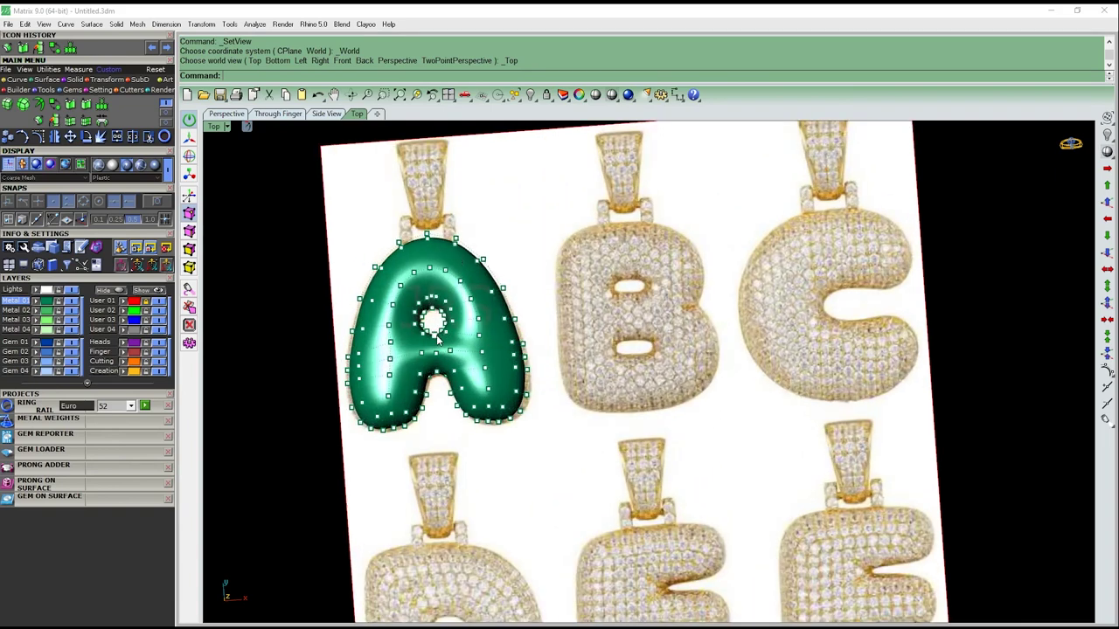
{"action": "scroll", "coordinate": [437, 341], "scroll_direction": "up", "scroll_amount": 1}
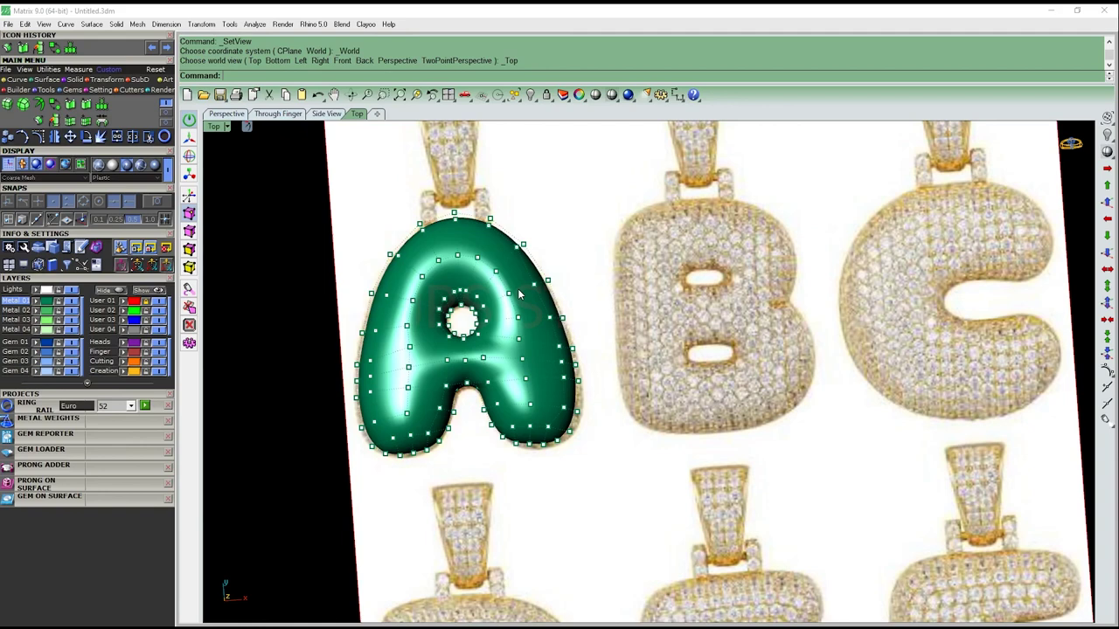
{"action": "scroll", "coordinate": [518, 343], "scroll_direction": "up", "scroll_amount": 1}
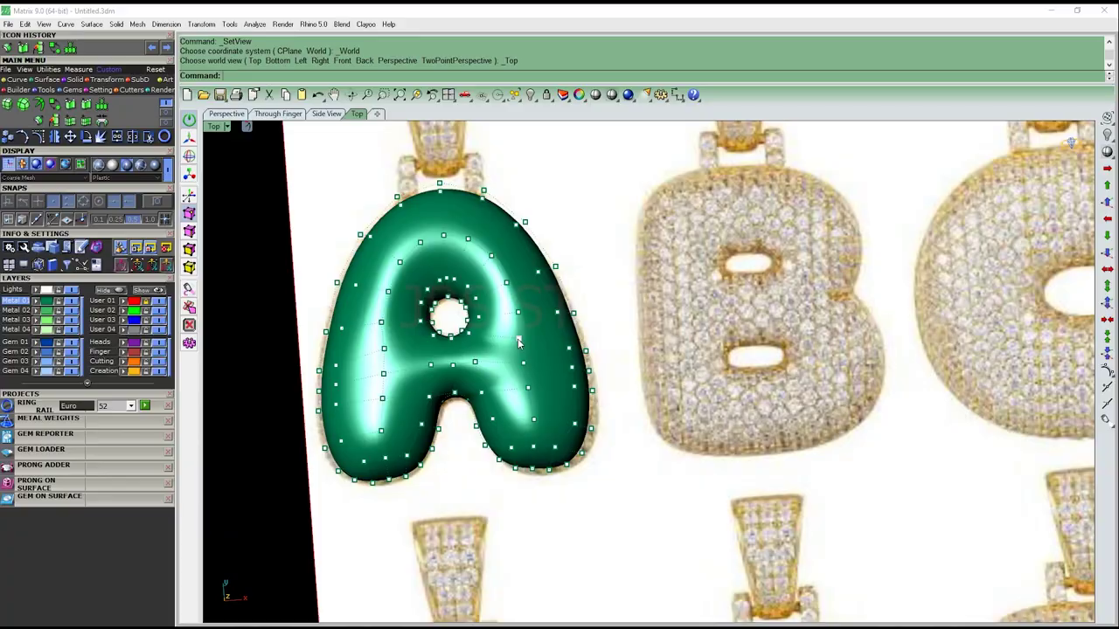